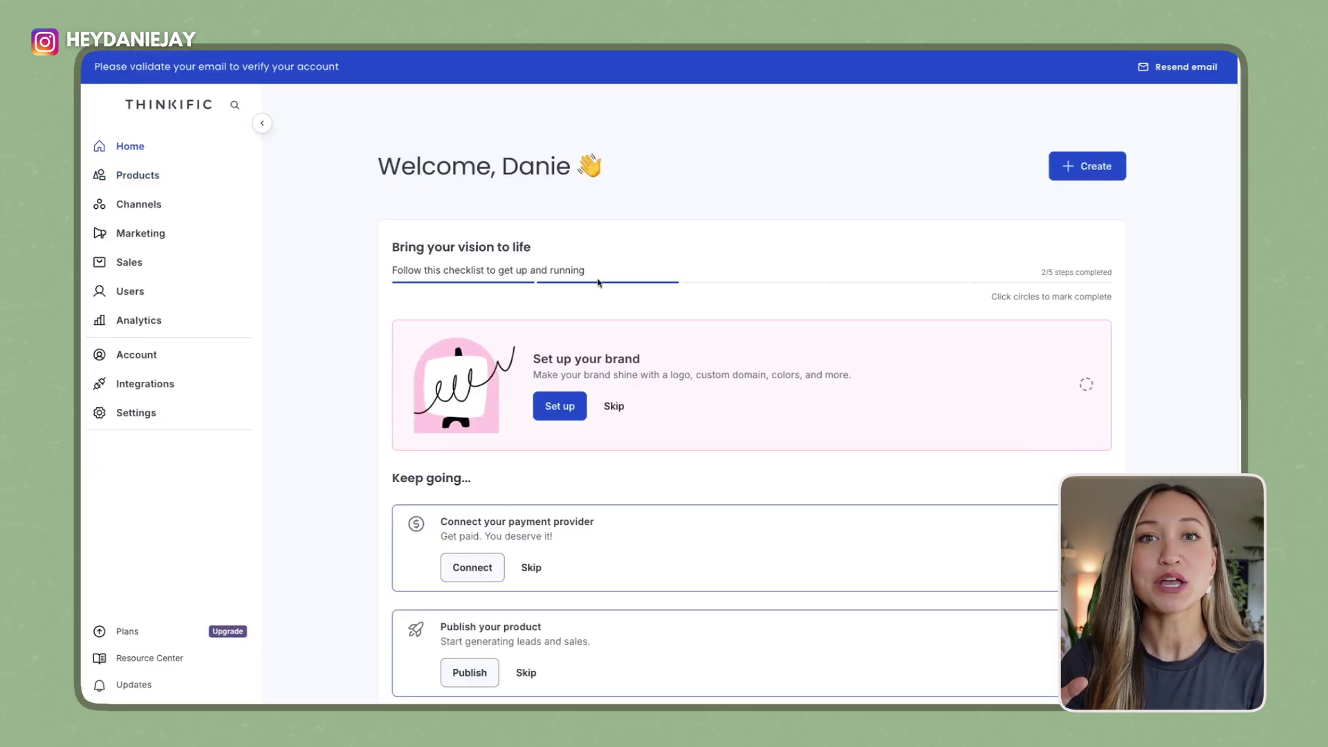
{"action": "left_click", "coordinate": [163, 181]}
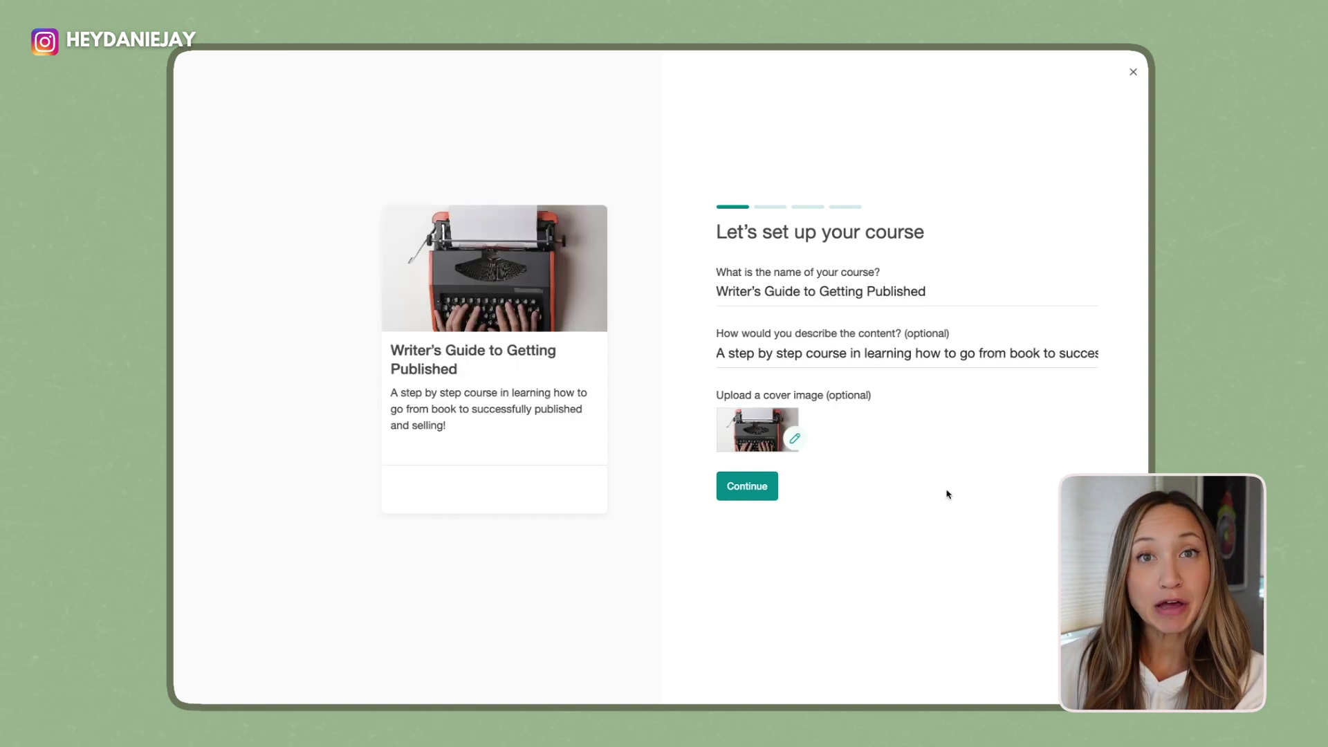
Set the course URL to writersguide, keep the access as Draft and finish creating the course.
{"action": "left_click", "coordinate": [773, 495]}
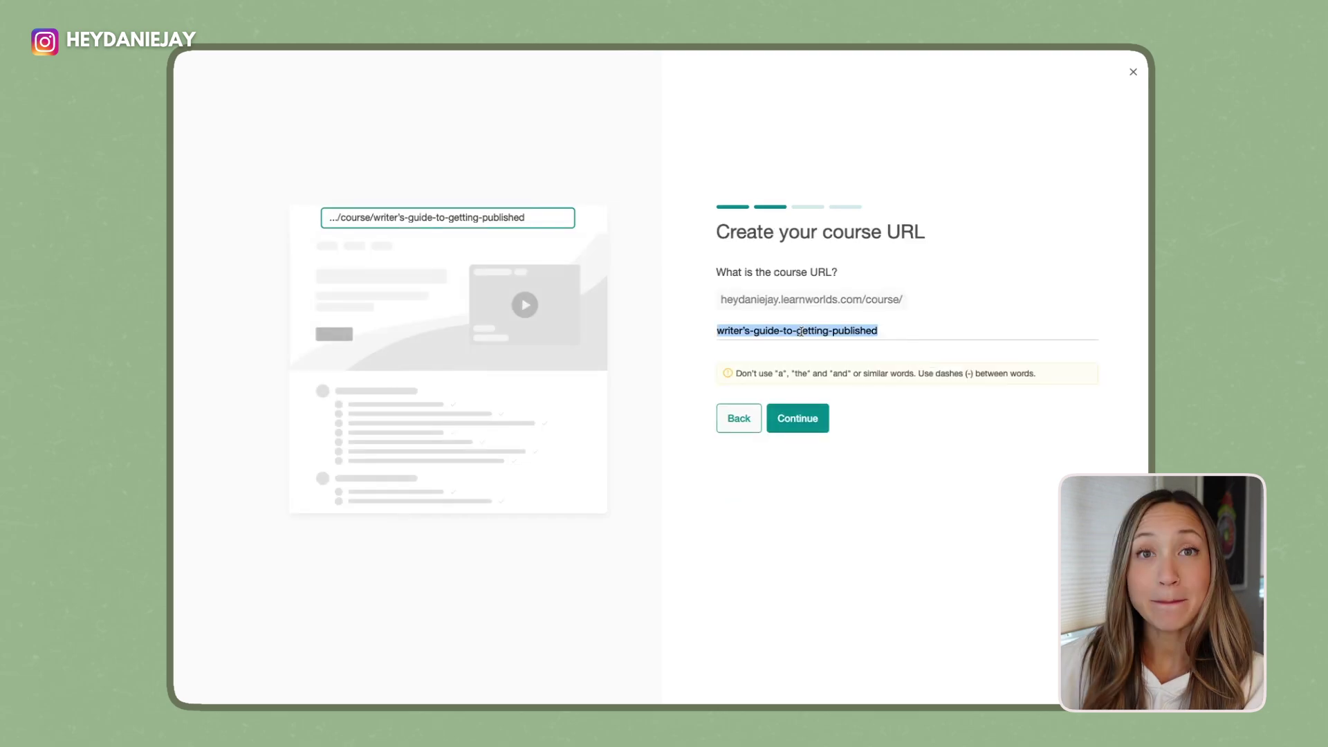
{"action": "type", "text": "writersguide"}
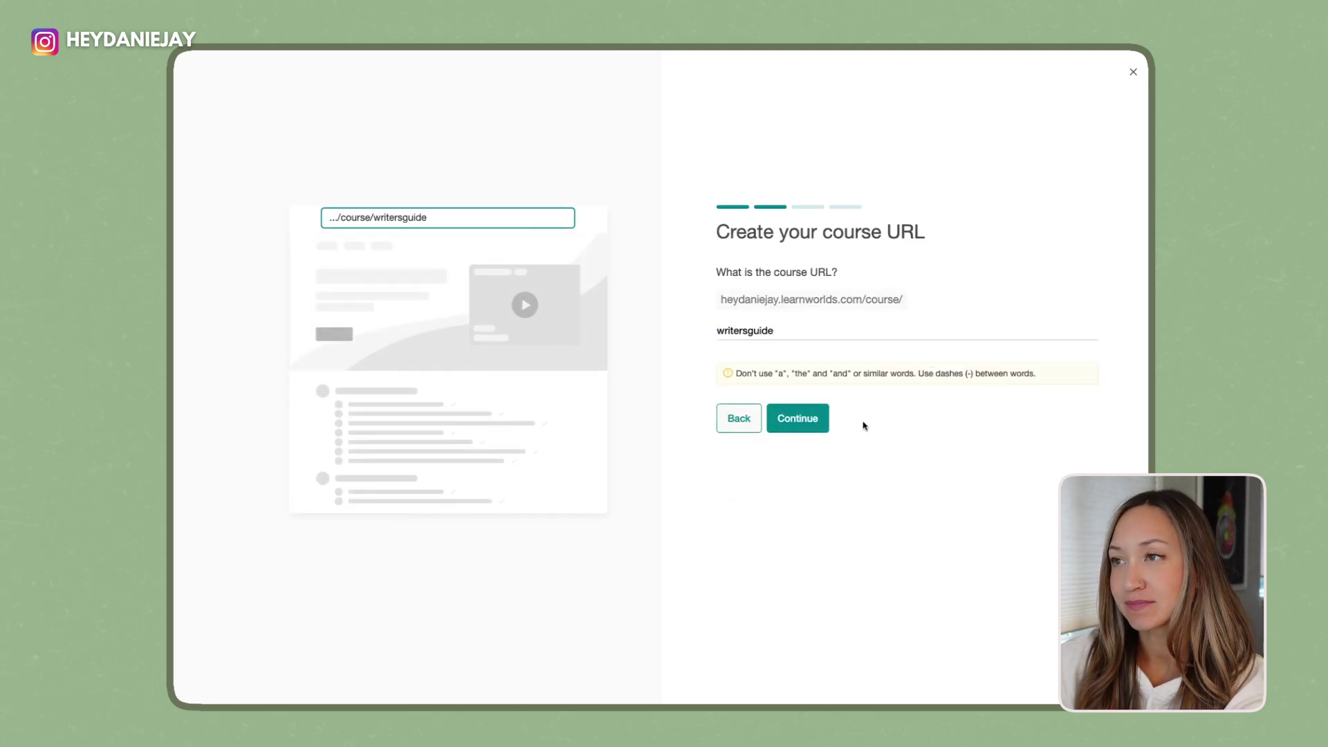
{"action": "left_click", "coordinate": [797, 418]}
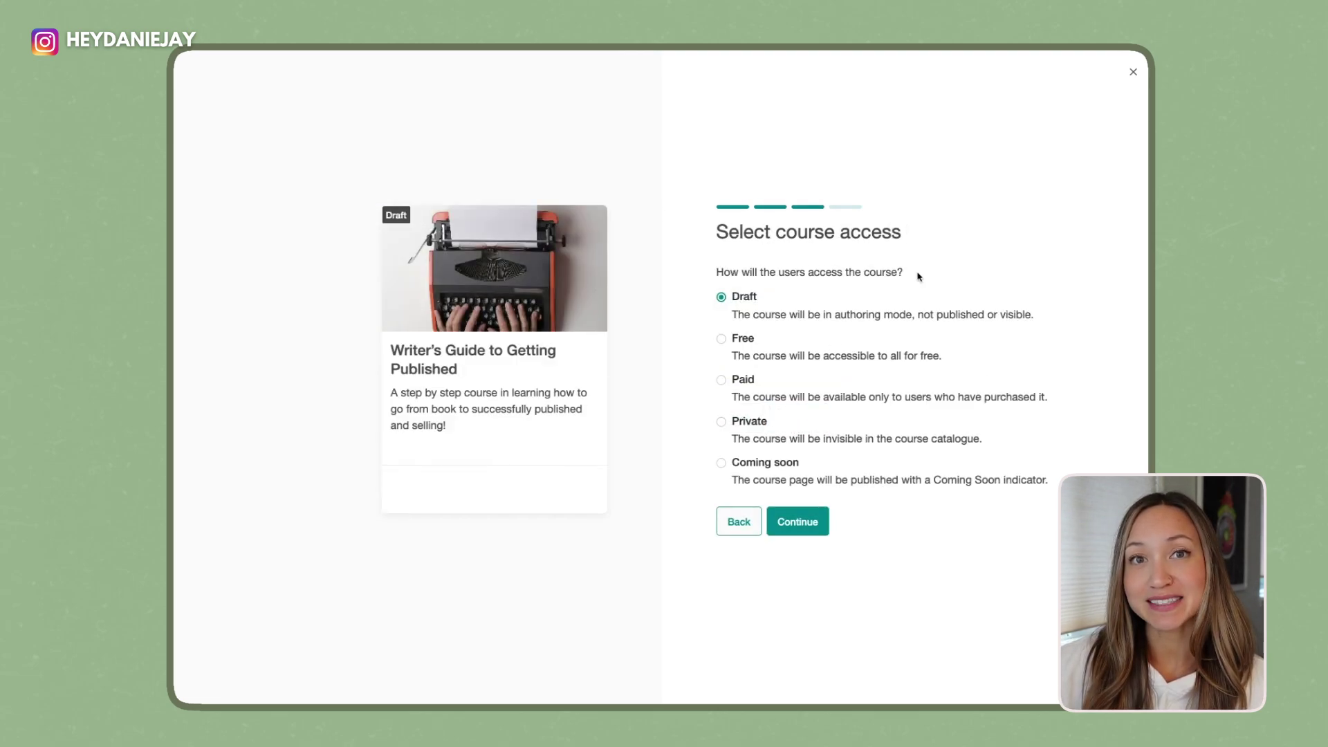
{"action": "left_click", "coordinate": [797, 526]}
{"action": "left_click", "coordinate": [796, 404]}
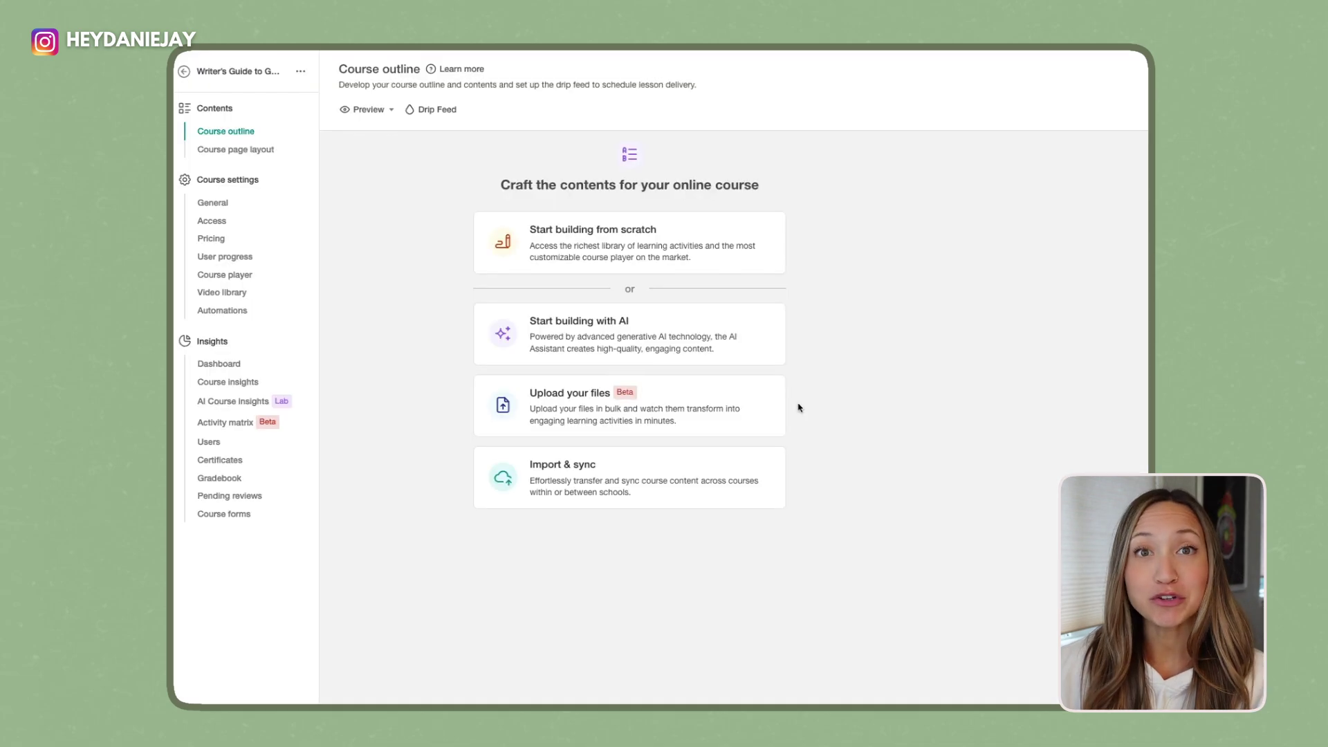
Start building the course outline with AI and include Live sessions and Certificate of Completion among the learning activities.
{"action": "left_click", "coordinate": [616, 347]}
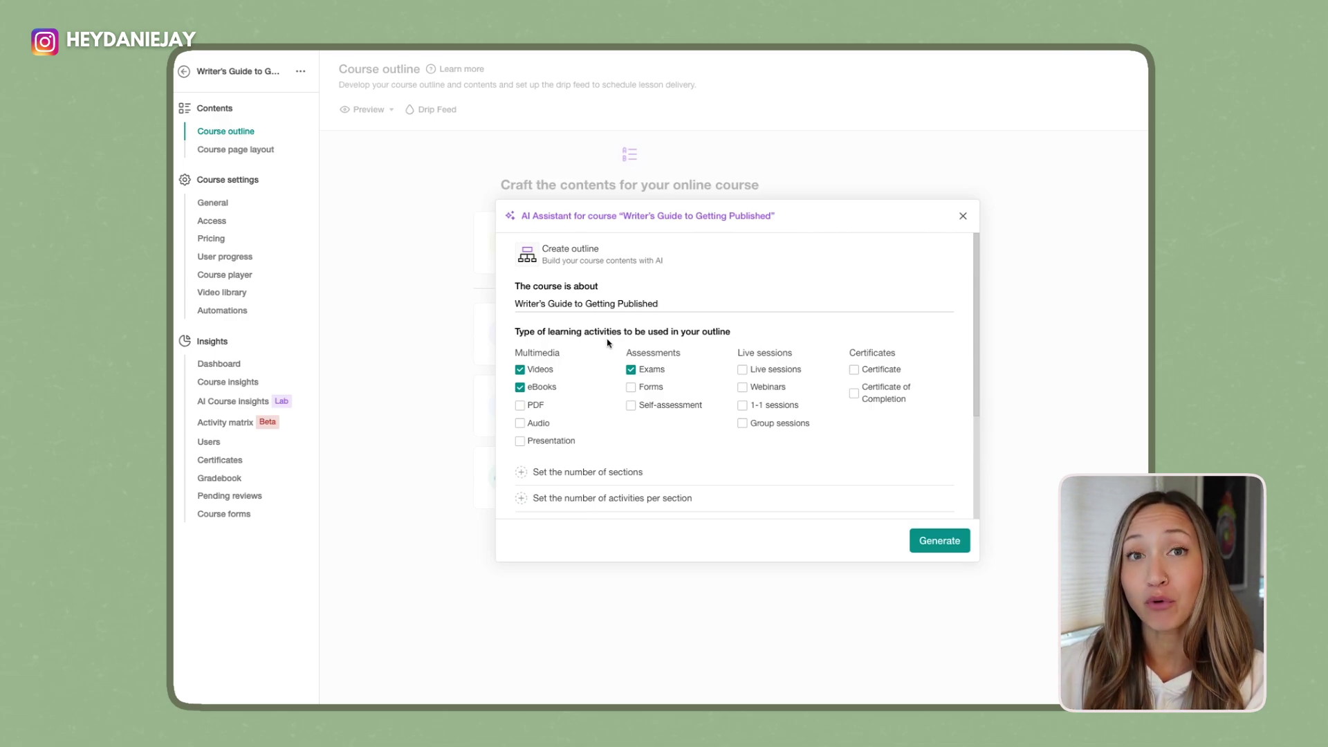
{"action": "scroll", "coordinate": [605, 350], "scroll_direction": "down", "scroll_amount": 1}
{"action": "left_click_drag", "start_coordinate": [520, 316], "coordinate": [697, 321]}
{"action": "scroll", "coordinate": [707, 388], "scroll_direction": "down", "scroll_amount": 3}
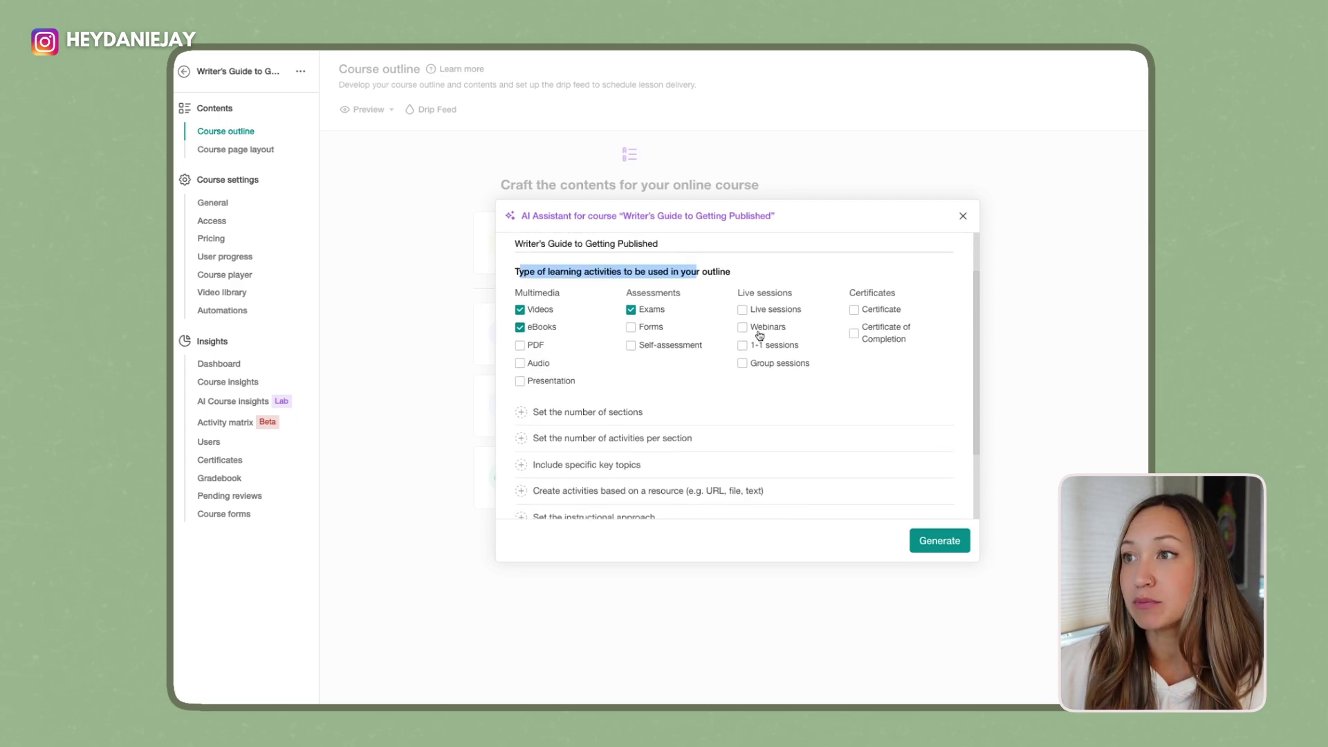
{"action": "left_click", "coordinate": [742, 309]}
{"action": "left_click", "coordinate": [854, 333]}
{"action": "scroll", "coordinate": [799, 389], "scroll_direction": "down", "scroll_amount": 5}
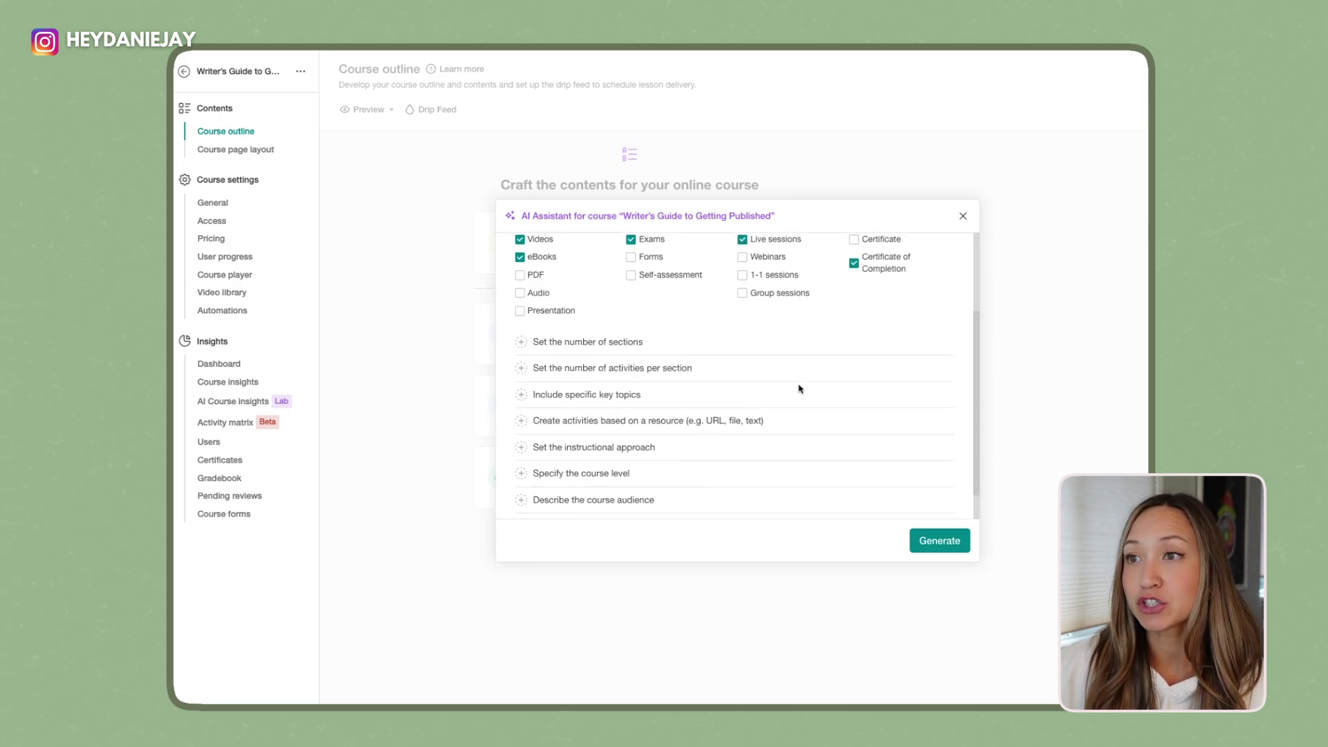
Specify 3 sections for the outline and 5 activities per section.
{"action": "left_click", "coordinate": [623, 339]}
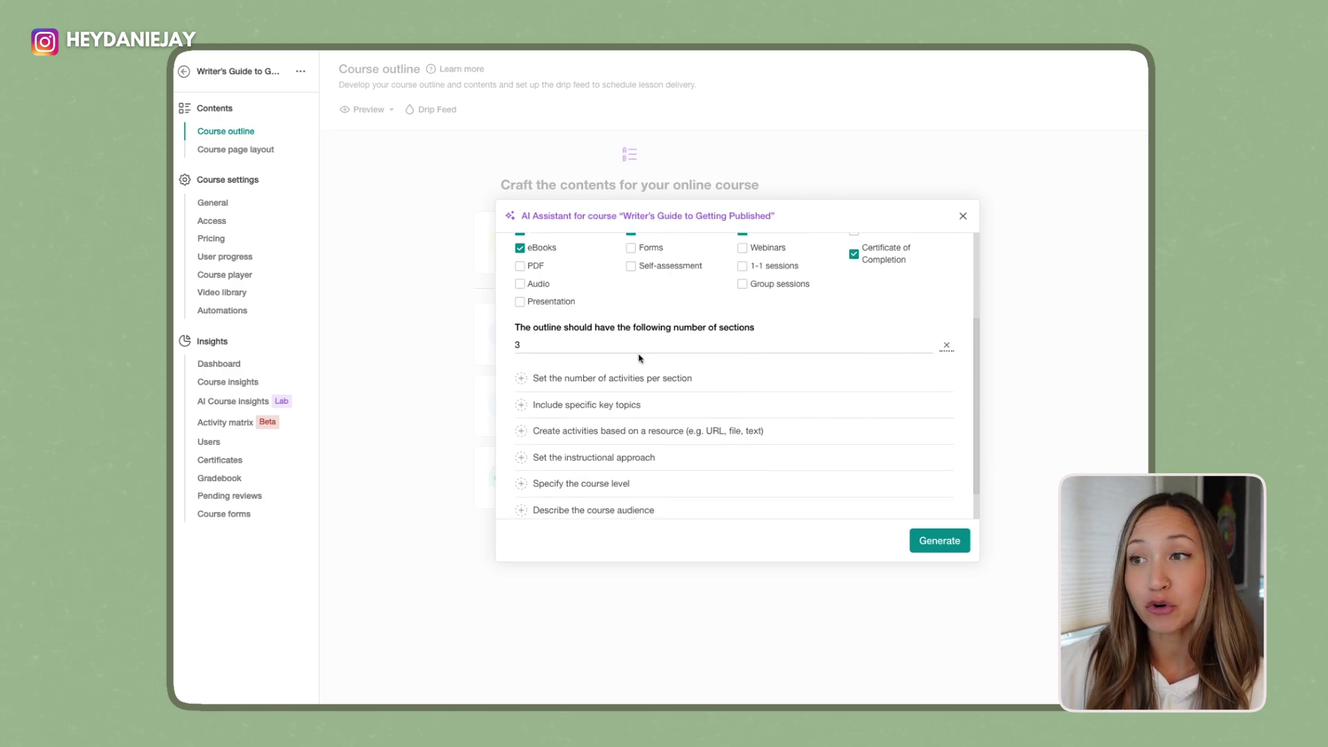
{"action": "scroll", "coordinate": [639, 359], "scroll_direction": "down", "scroll_amount": 3}
{"action": "left_click", "coordinate": [640, 341]}
{"action": "scroll", "coordinate": [640, 354], "scroll_direction": "down", "scroll_amount": 1}
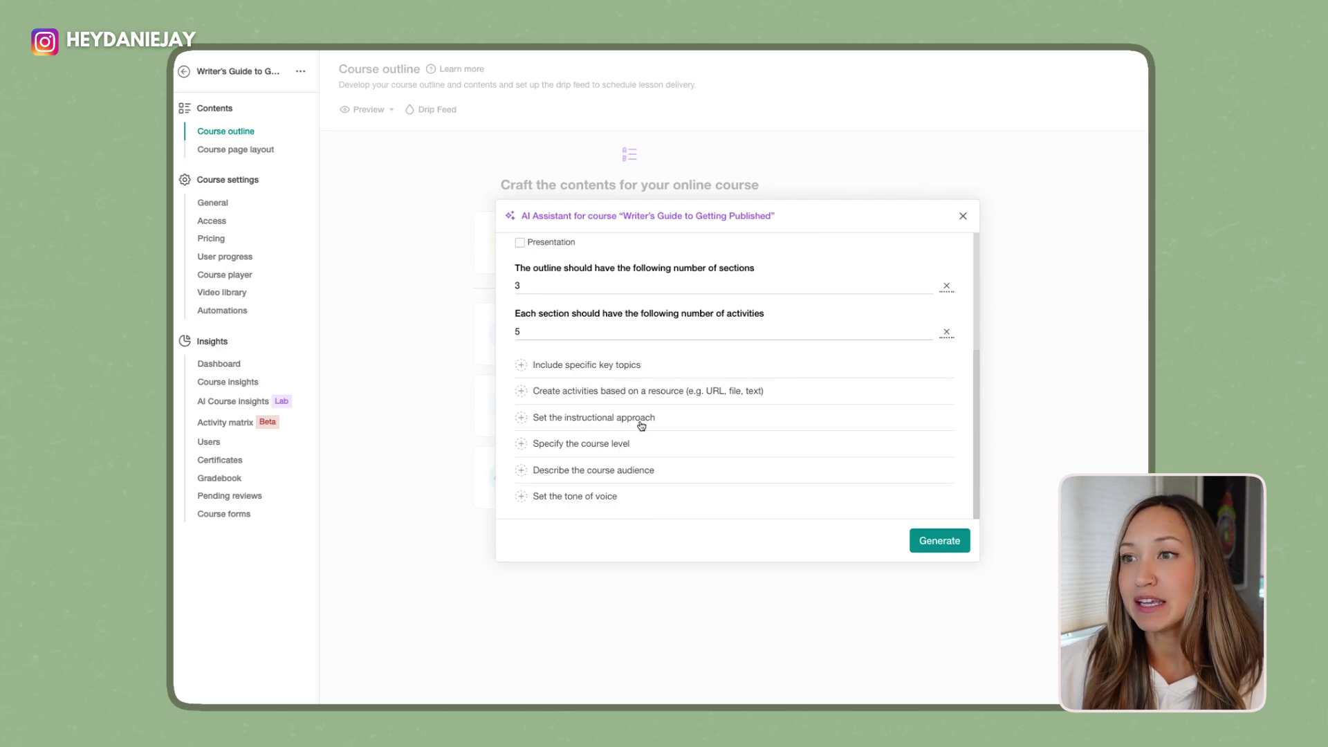
Set the outline's instructional approach to Problem-based Learning.
{"action": "left_click", "coordinate": [640, 419]}
{"action": "left_click", "coordinate": [620, 382]}
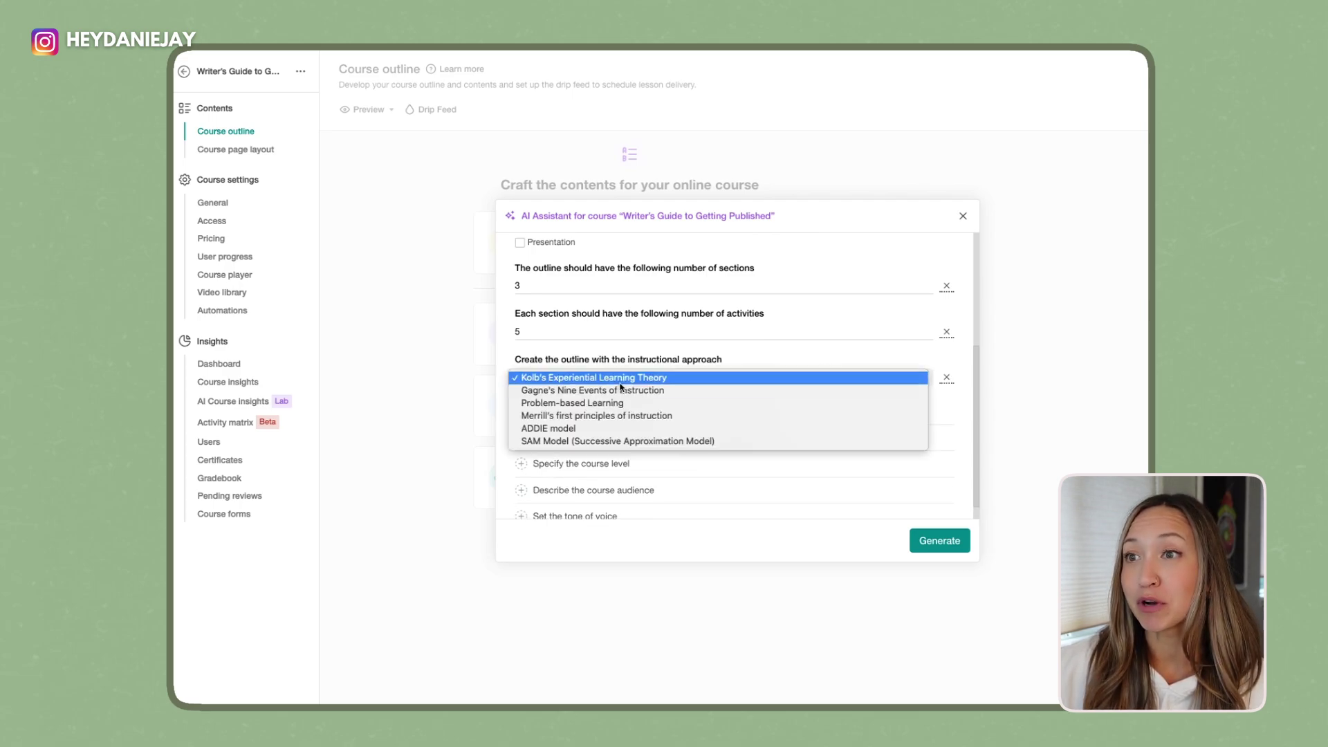
{"action": "left_click", "coordinate": [638, 403]}
{"action": "scroll", "coordinate": [644, 407], "scroll_direction": "down", "scroll_amount": 1}
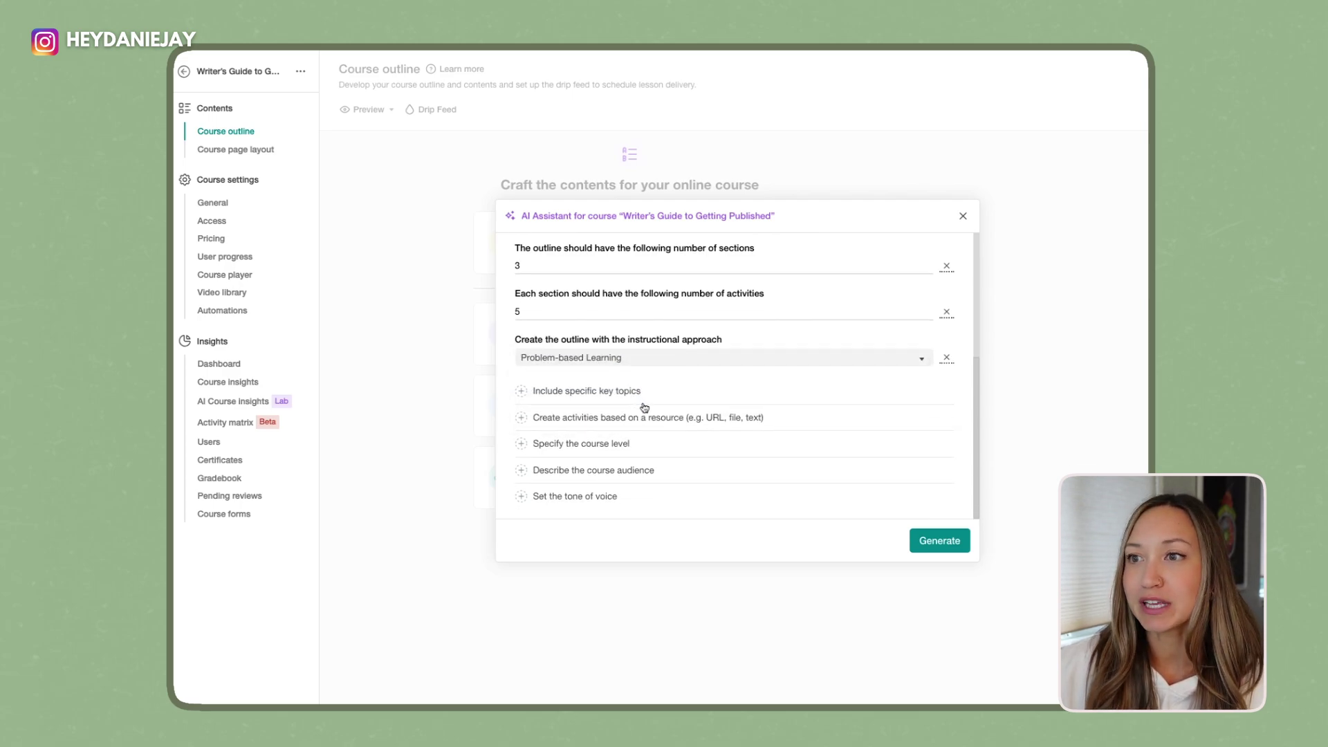
Describe the course audience as "beginner book writers".
{"action": "left_click", "coordinate": [648, 471]}
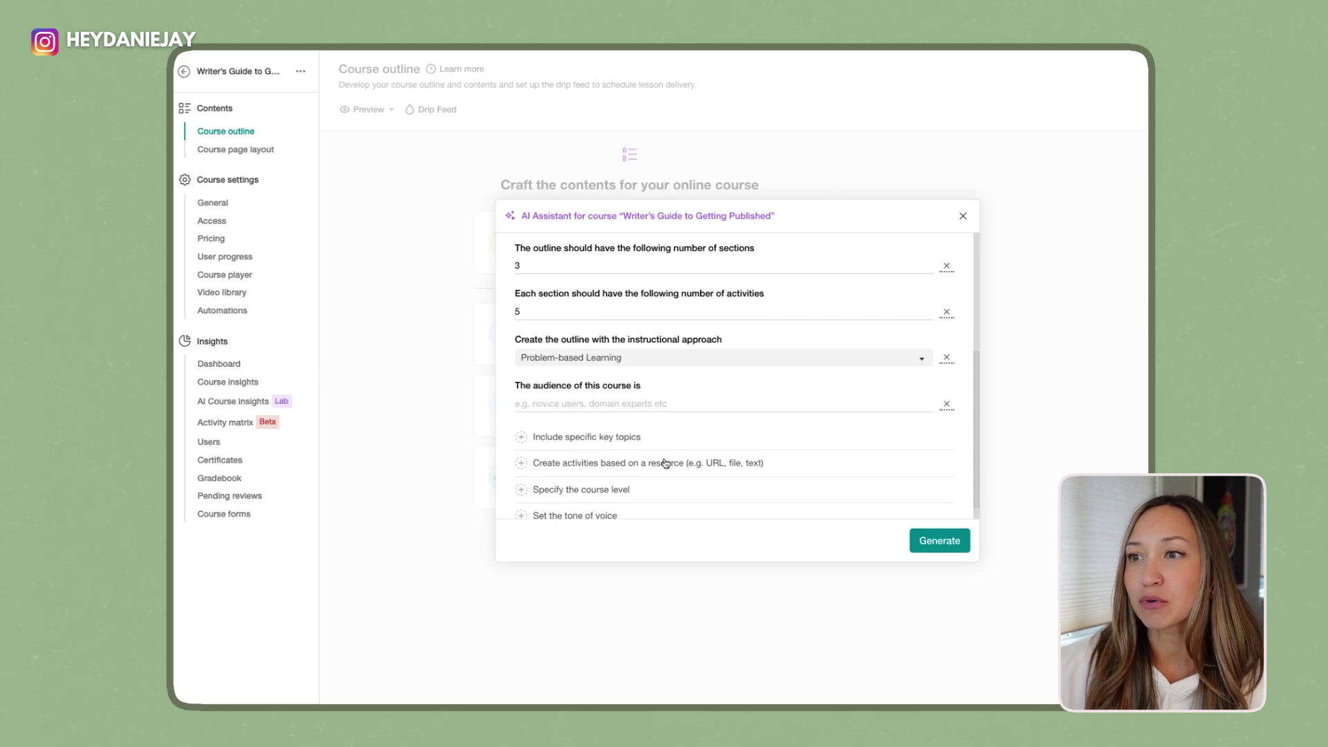
{"action": "scroll", "coordinate": [658, 456], "scroll_direction": "down", "scroll_amount": 1}
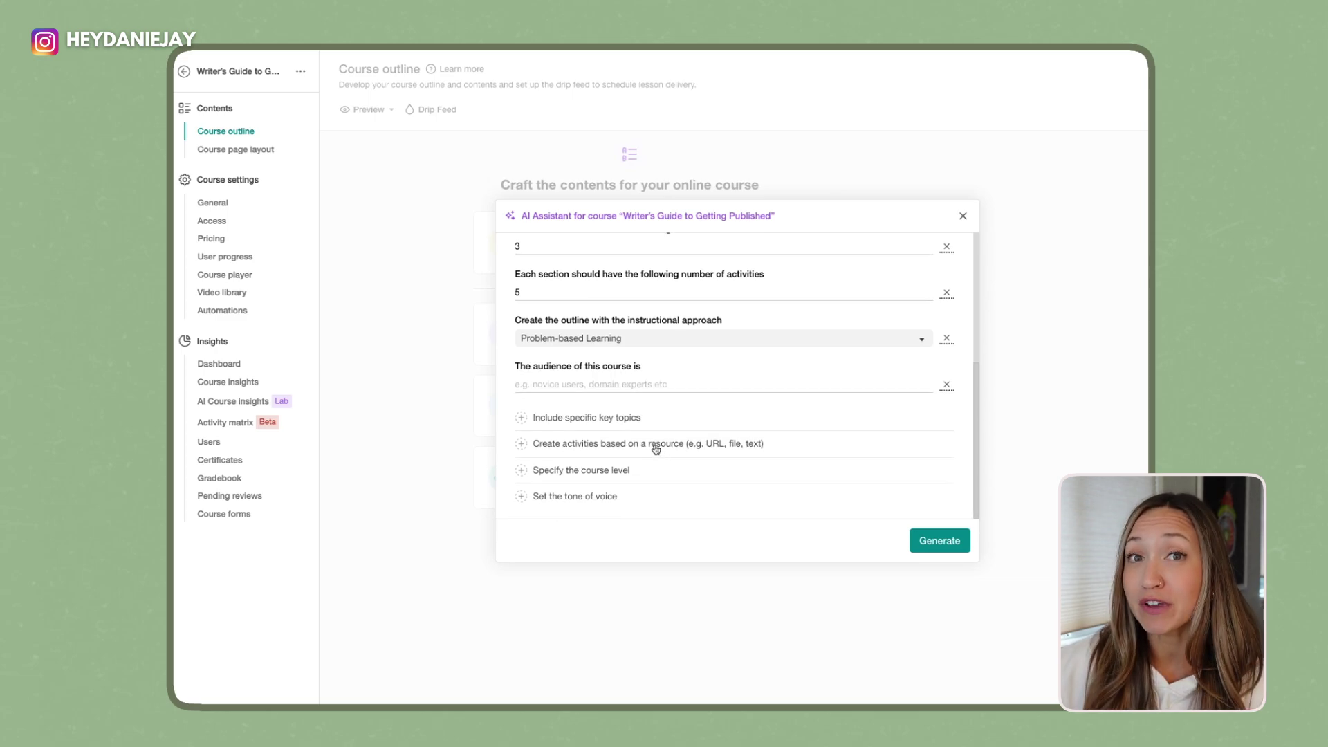
{"action": "type", "text": "beginner book writers"}
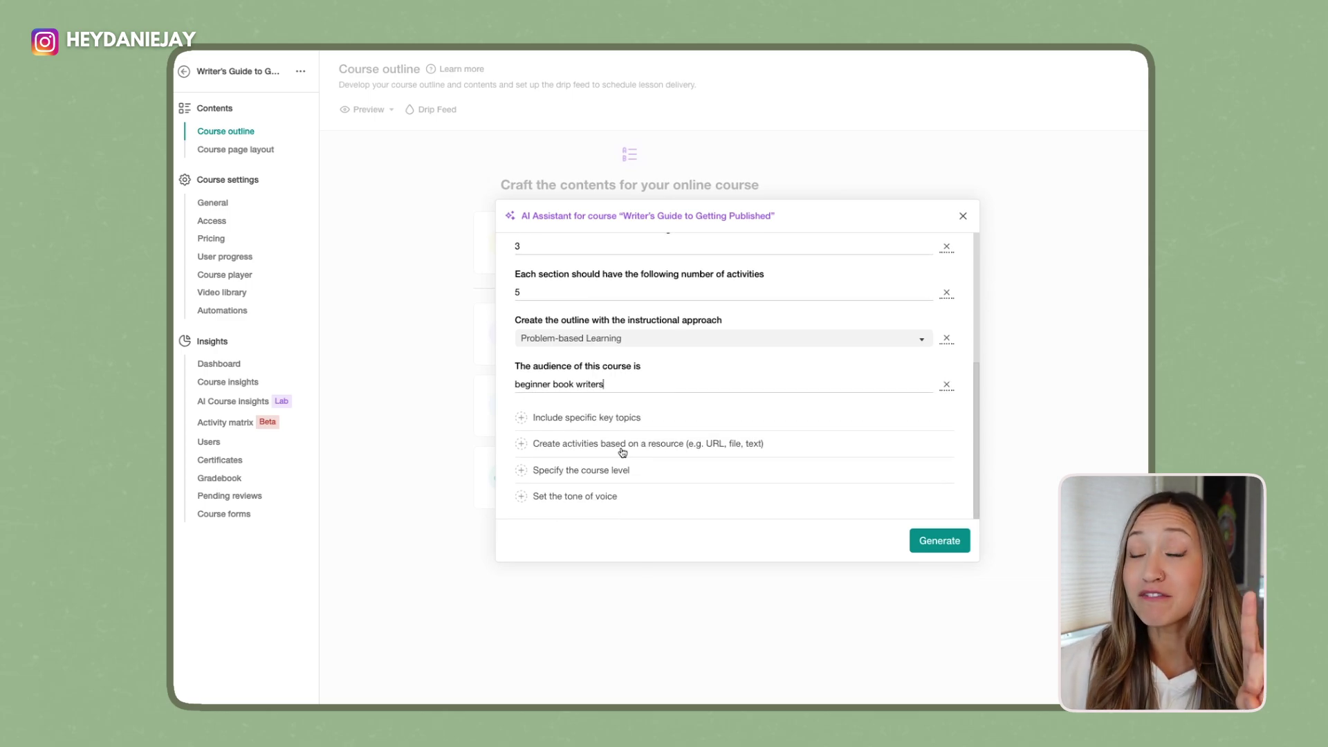
Add the option to create learning activities based on a resource, with Paragraph as the source type.
{"action": "left_click", "coordinate": [563, 451]}
{"action": "scroll", "coordinate": [599, 479], "scroll_direction": "down", "scroll_amount": 3}
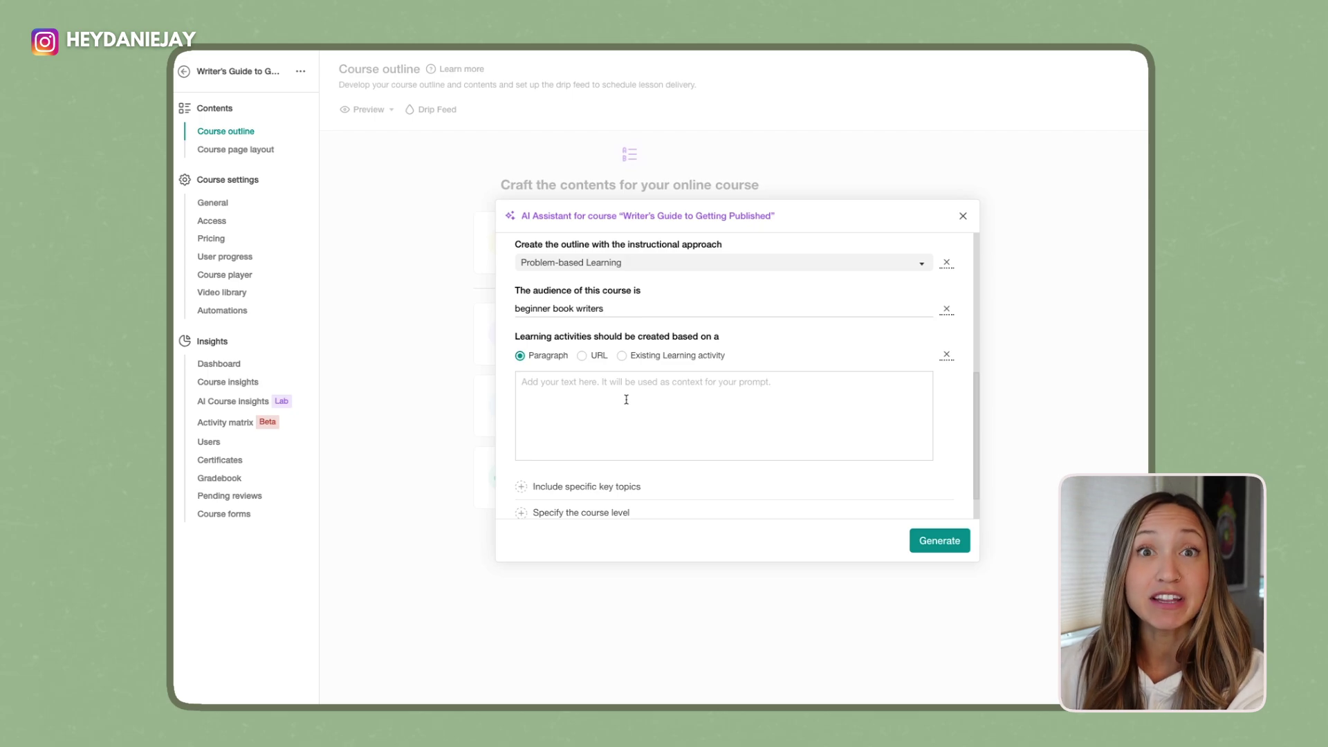
{"action": "scroll", "coordinate": [599, 446], "scroll_direction": "down", "scroll_amount": 2}
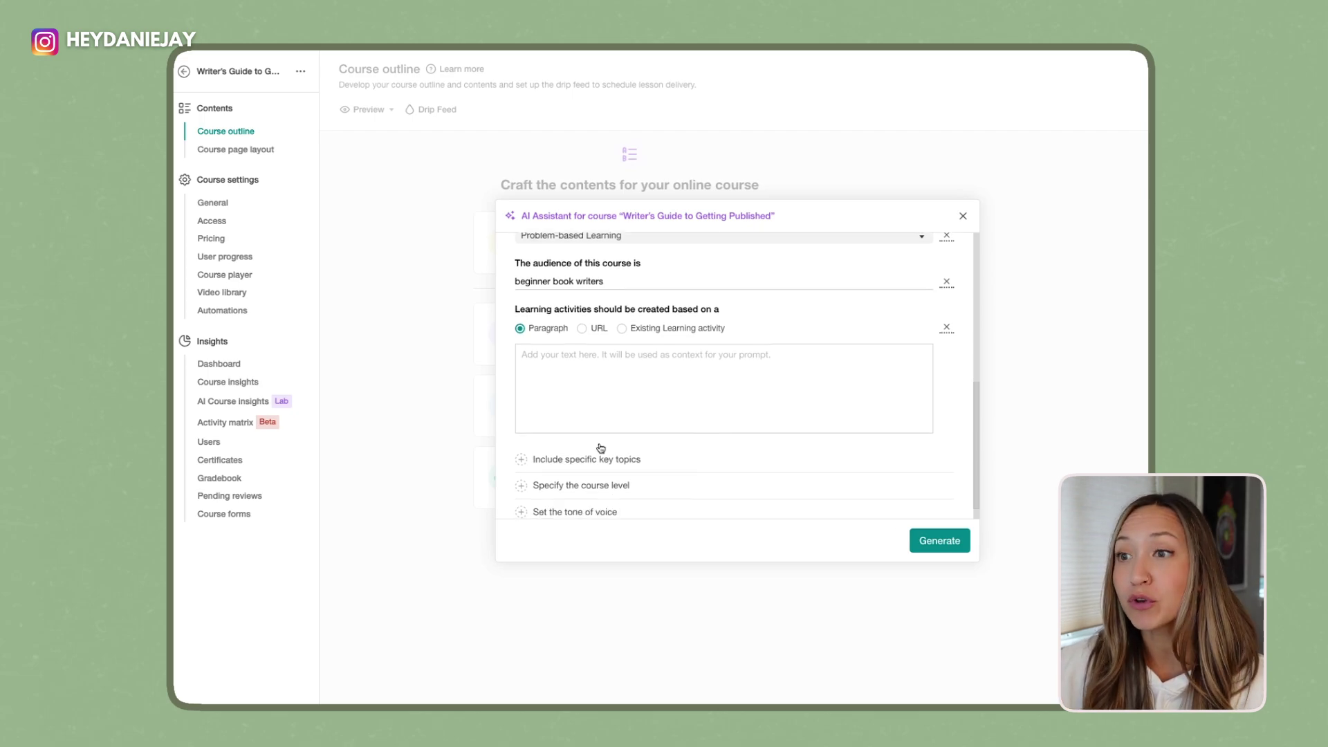
Set the tone of voice to Playful and generate the course outline.
{"action": "left_click", "coordinate": [593, 501]}
{"action": "scroll", "coordinate": [594, 501], "scroll_direction": "down", "scroll_amount": 1}
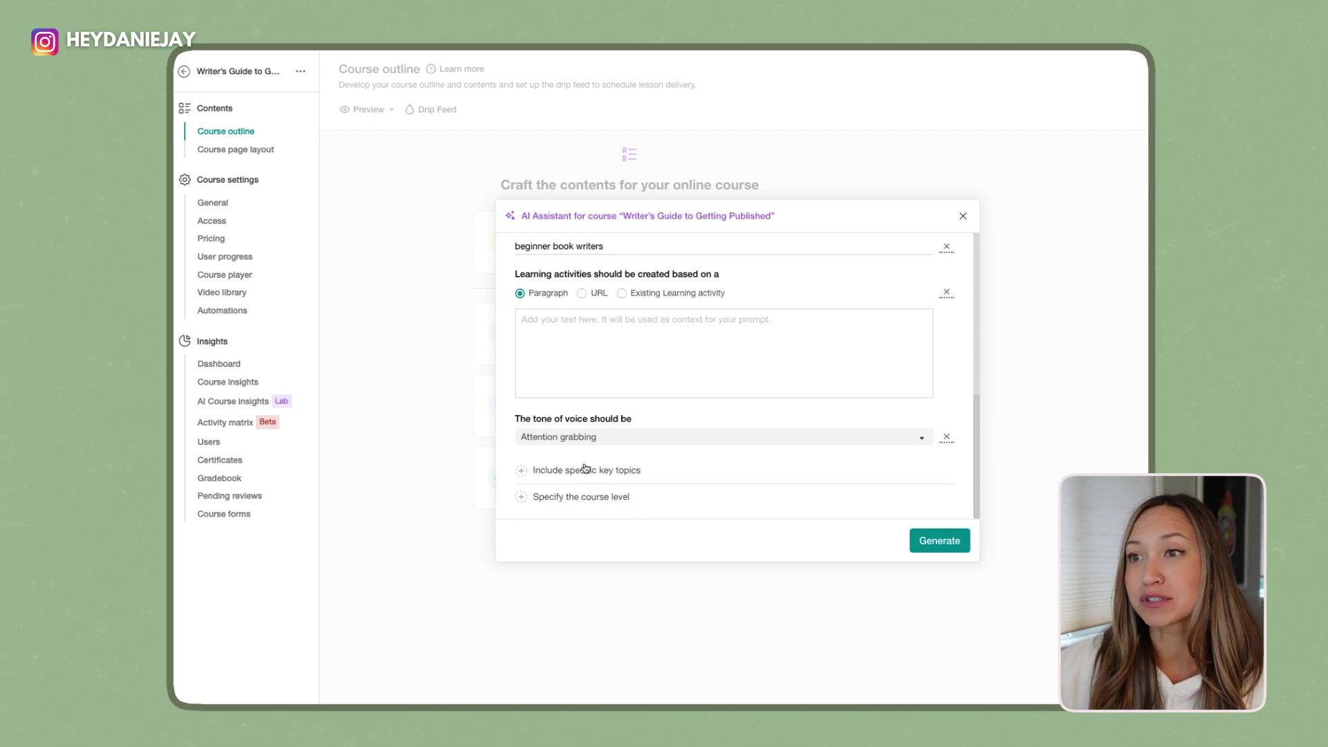
{"action": "left_click", "coordinate": [584, 438]}
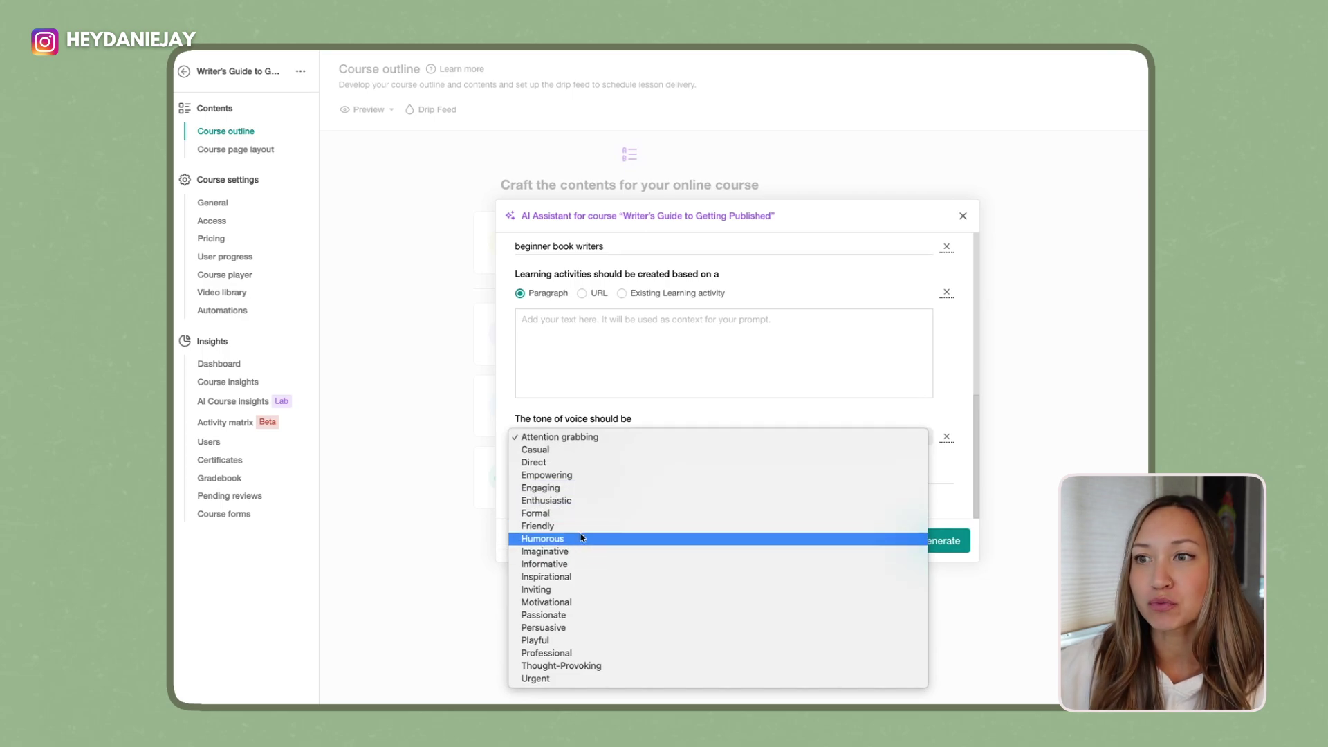
{"action": "left_click", "coordinate": [593, 642]}
{"action": "left_click", "coordinate": [949, 542]}
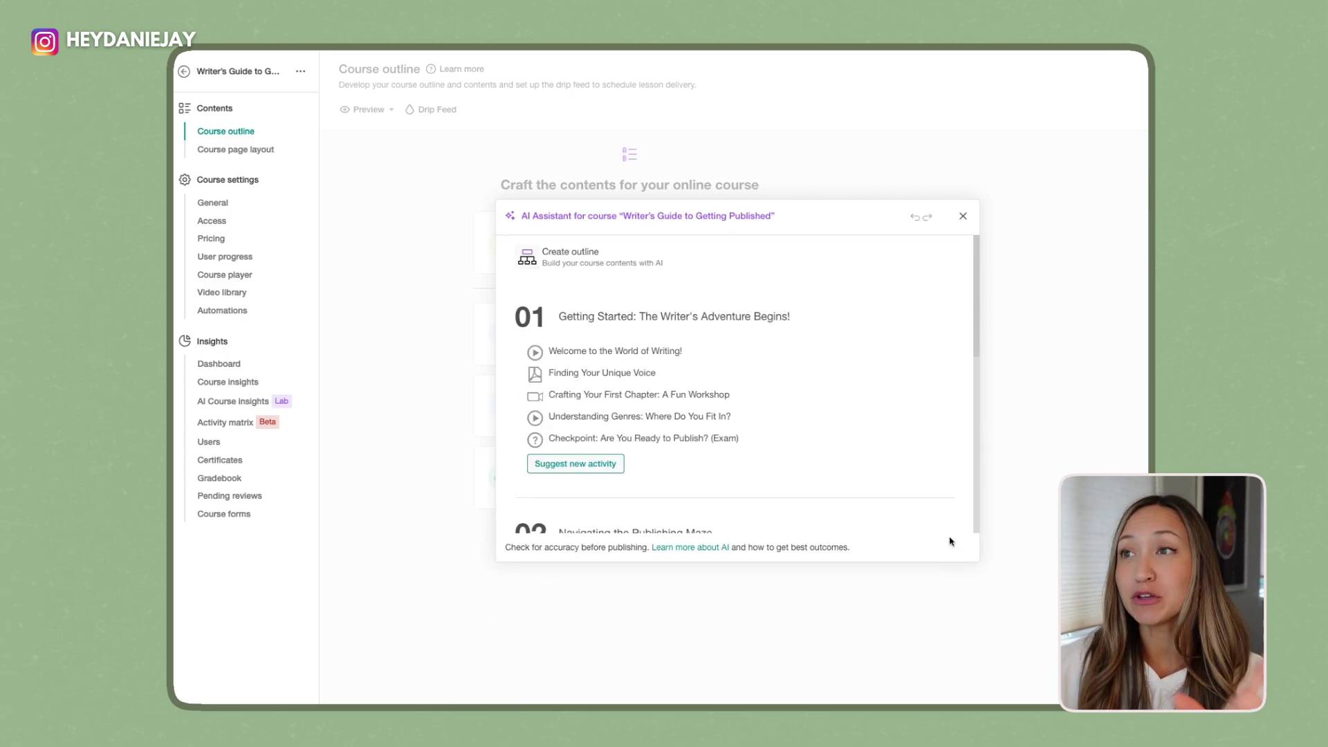
Review the sections and activities of the AI-generated course outline.
{"action": "mouse_move", "coordinate": [756, 354]}
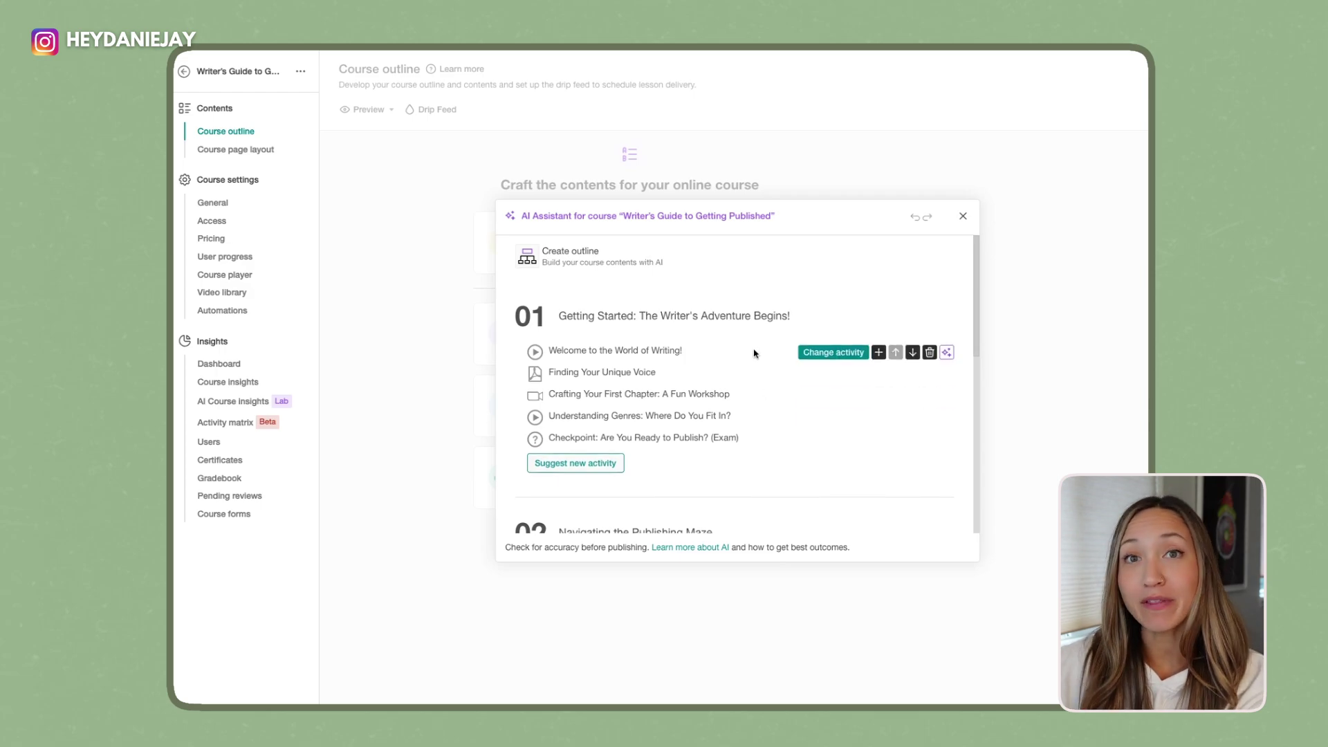
{"action": "scroll", "coordinate": [755, 354], "scroll_direction": "down", "scroll_amount": 10}
{"action": "left_click", "coordinate": [913, 314]}
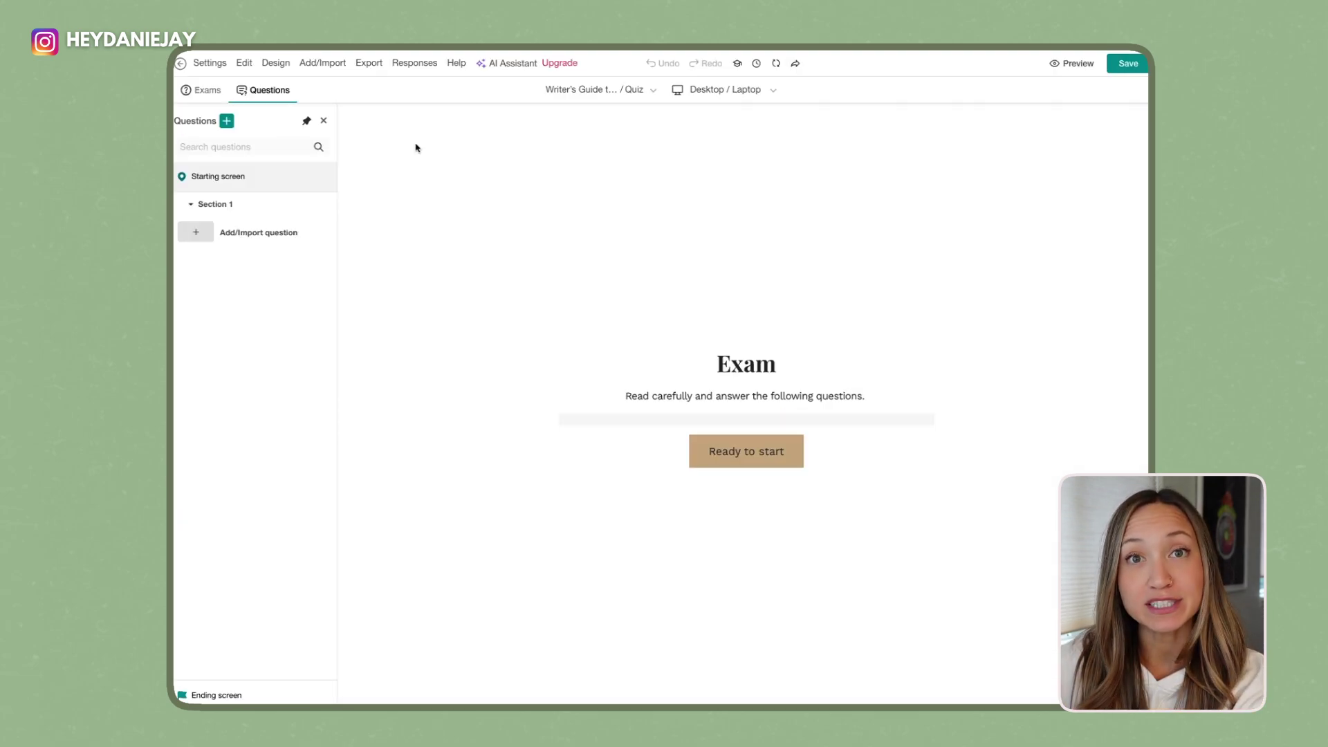
Open the AI generator for multiple-choice questions with text answers in the Quiz exam and examine its settings.
{"action": "left_click", "coordinate": [277, 240]}
{"action": "left_click", "coordinate": [382, 410]}
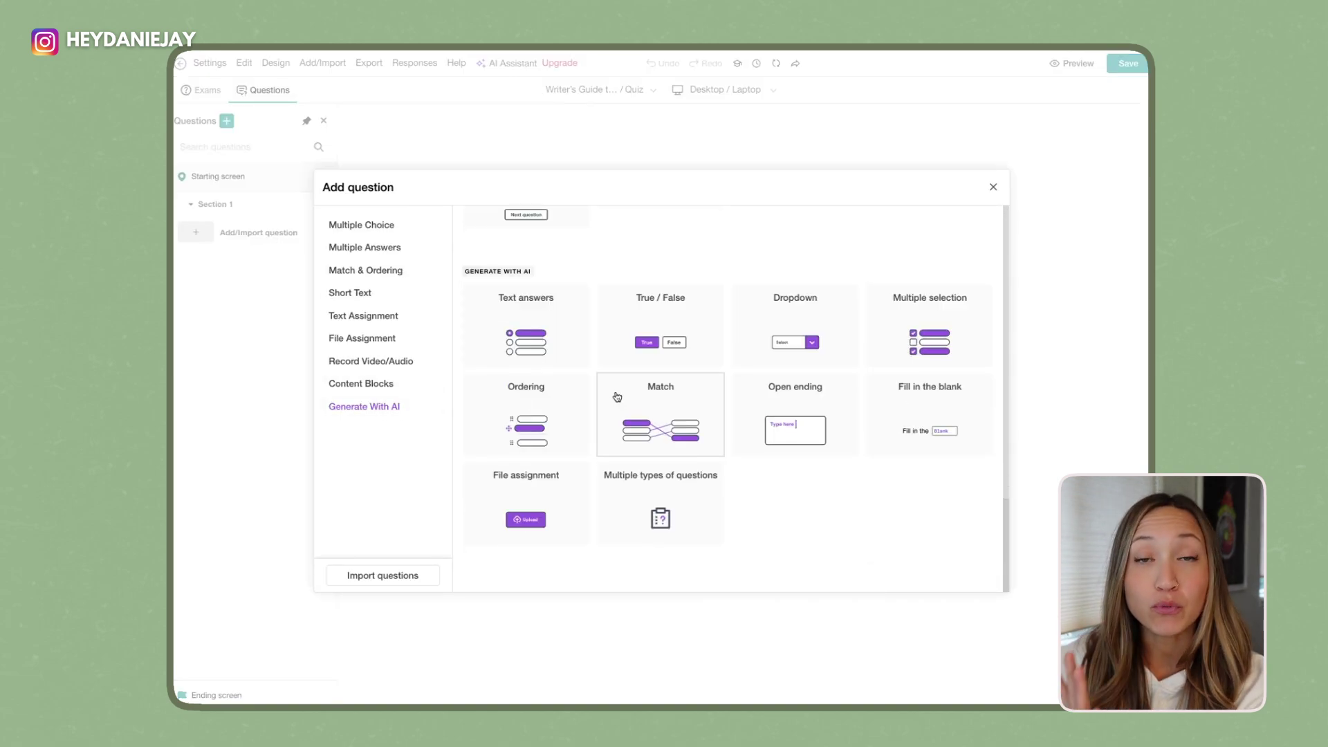
{"action": "left_click", "coordinate": [562, 338]}
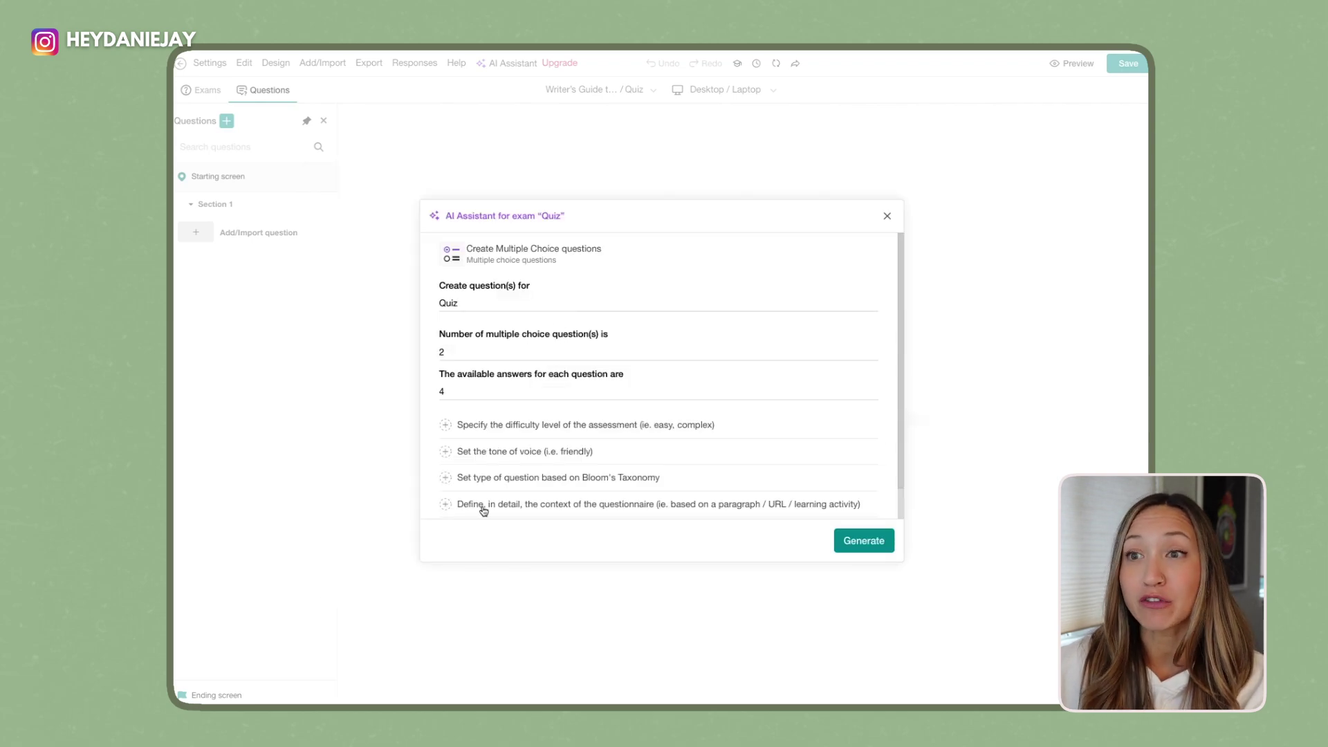
{"action": "scroll", "coordinate": [531, 501], "scroll_direction": "down", "scroll_amount": 2}
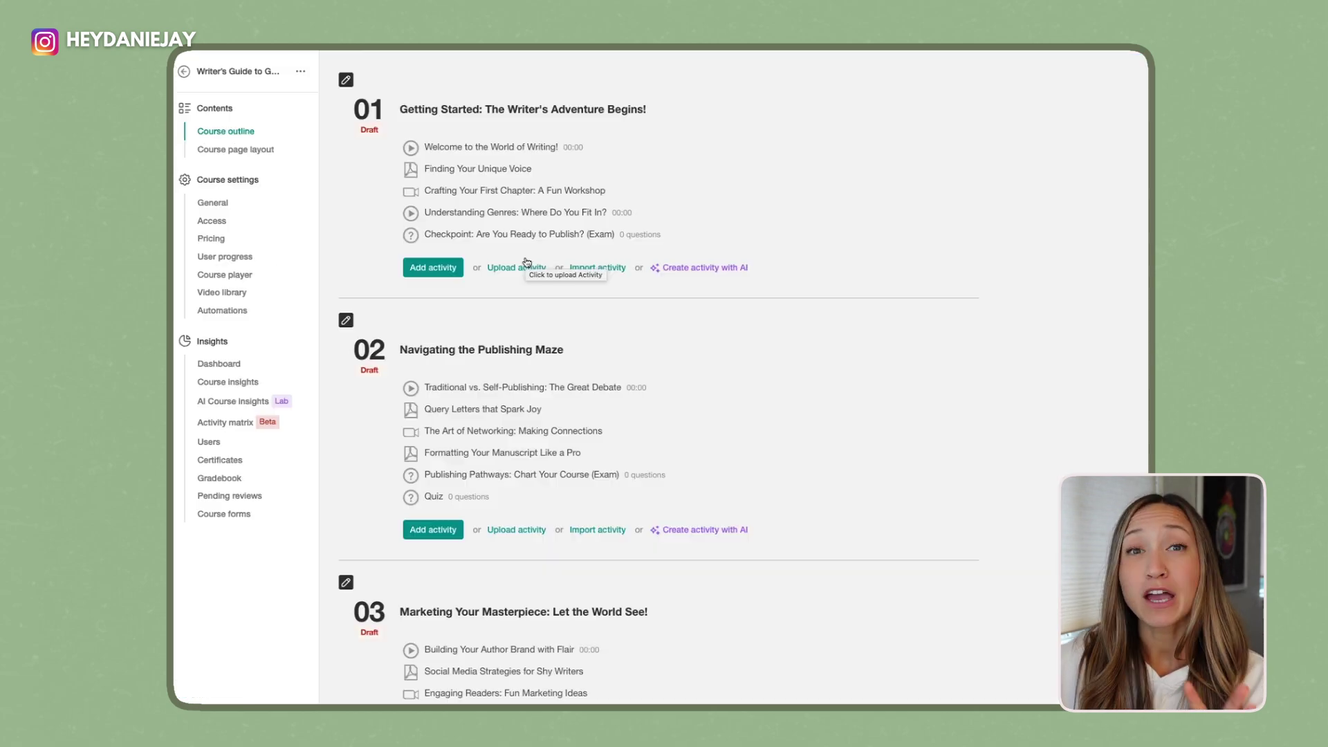
Add a Summary ebook activity named "Session 1 Summary" to section 01 of the course outline.
{"action": "mouse_move", "coordinate": [765, 409]}
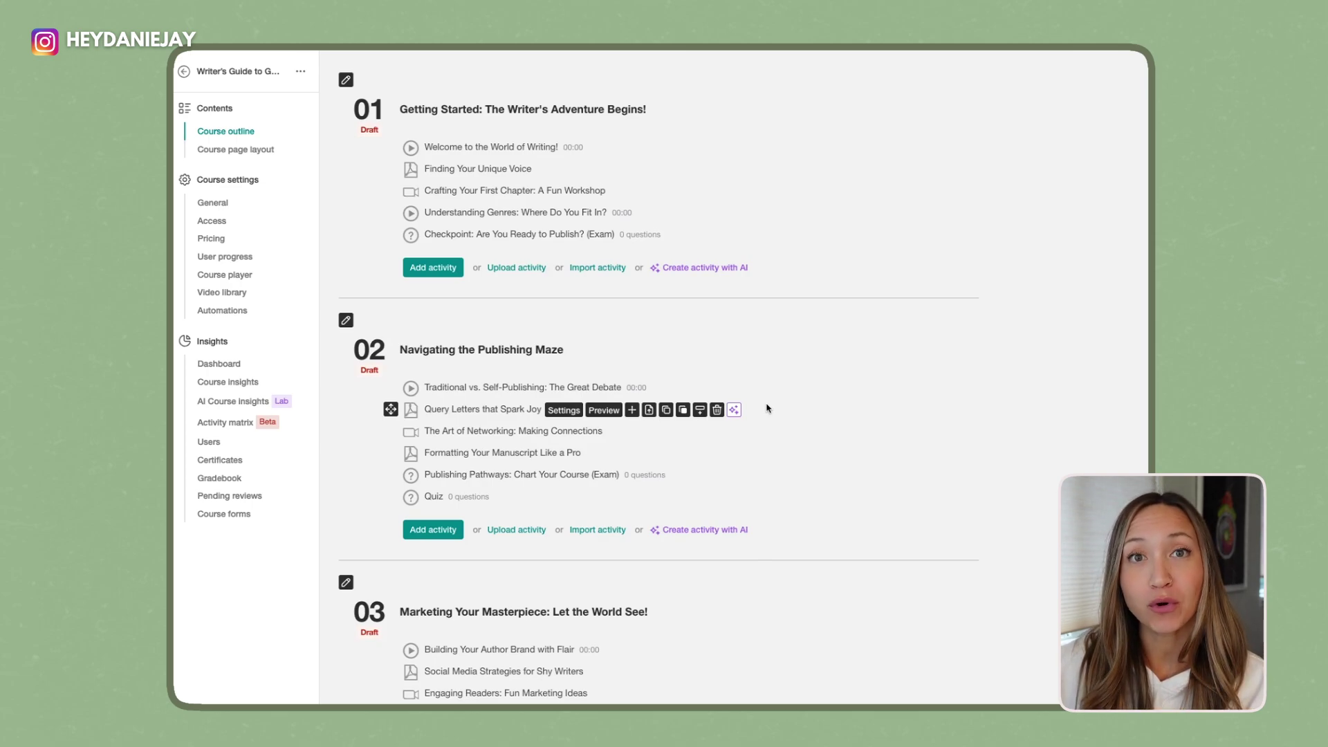
{"action": "left_click", "coordinate": [433, 267]}
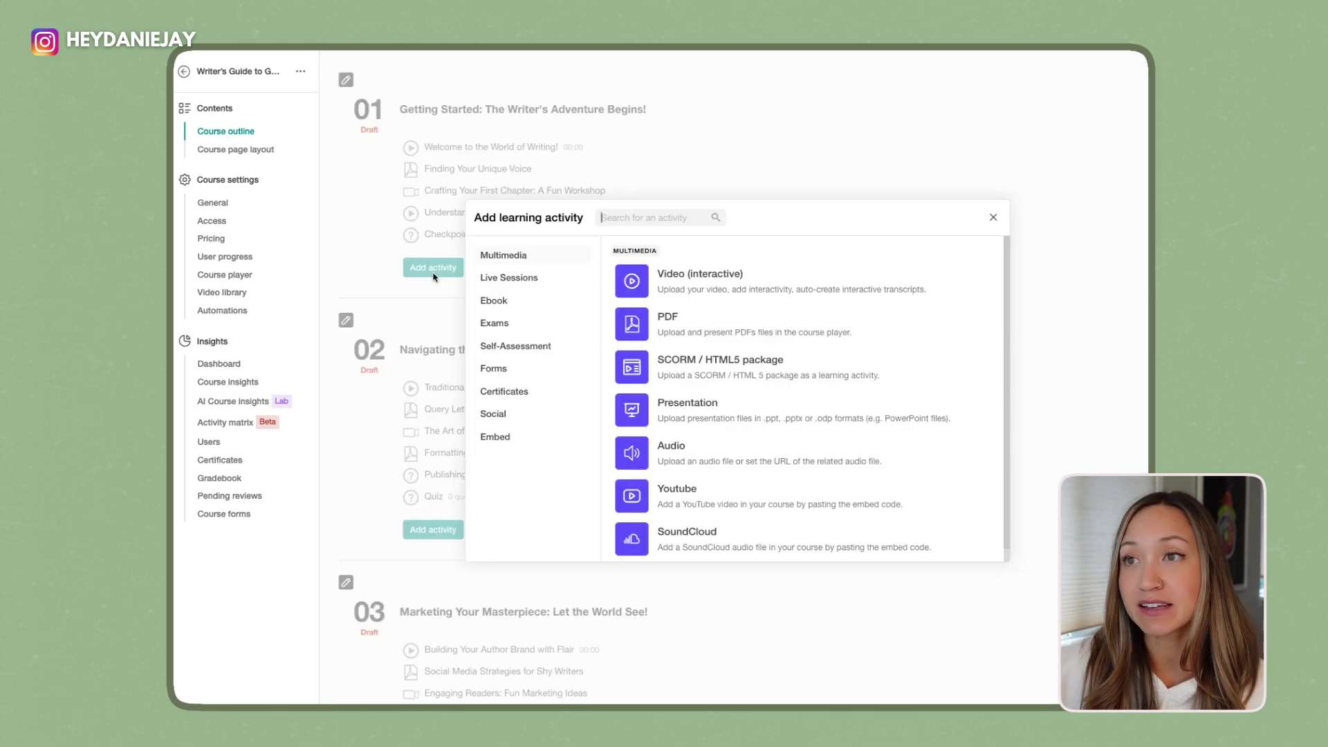
{"action": "left_click", "coordinate": [551, 308]}
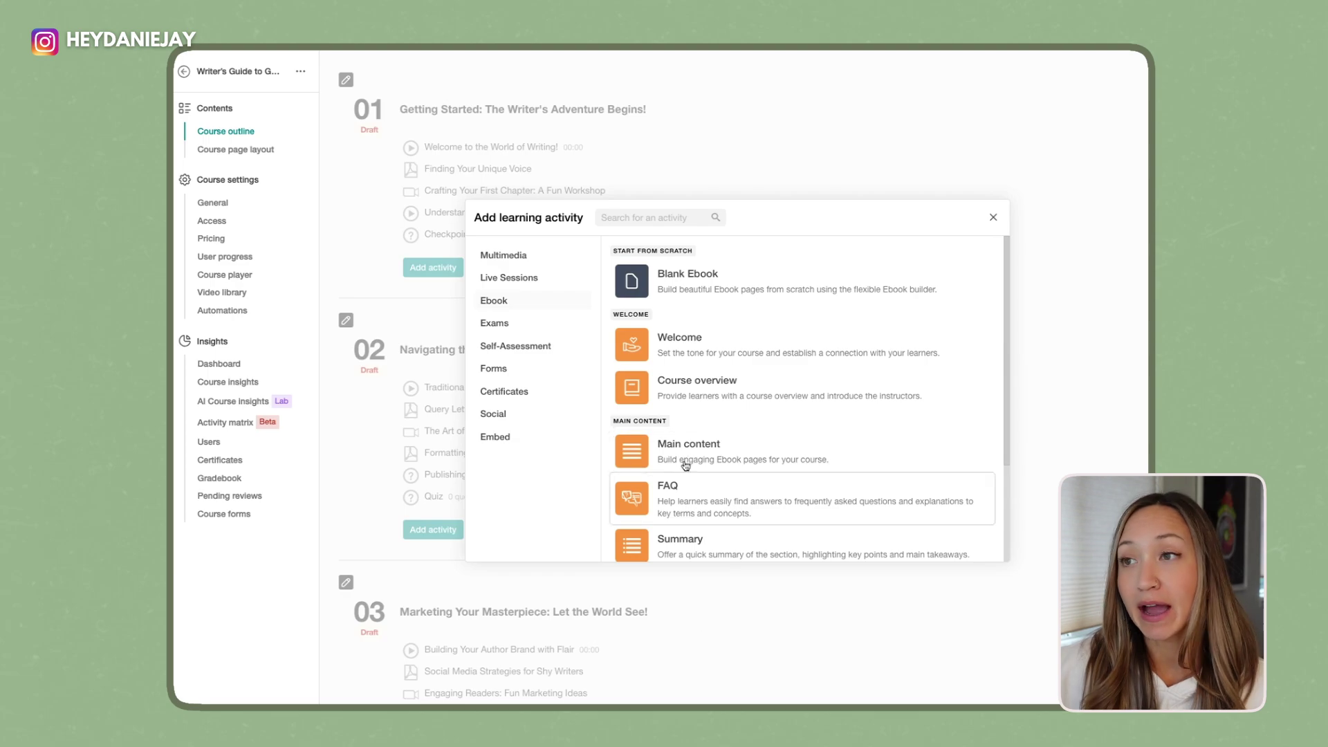
{"action": "scroll", "coordinate": [691, 513], "scroll_direction": "down", "scroll_amount": 3}
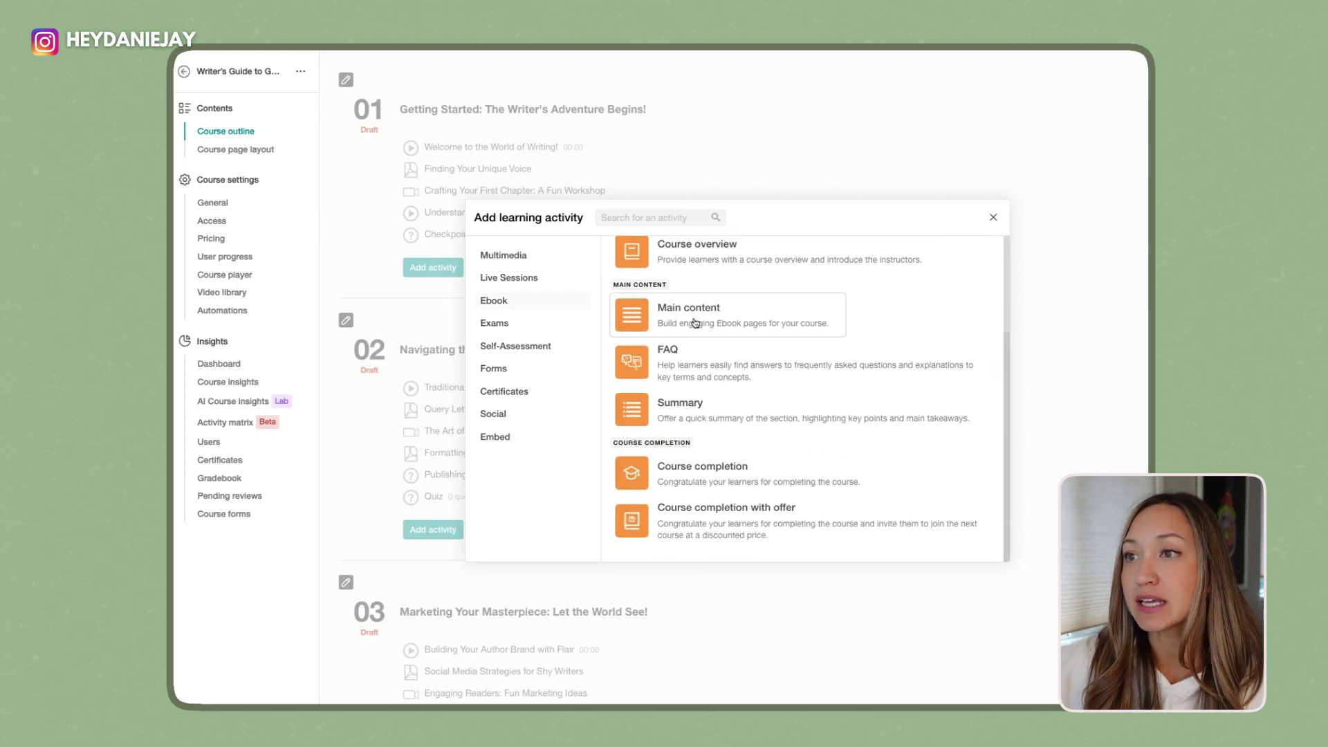
{"action": "left_click", "coordinate": [721, 419]}
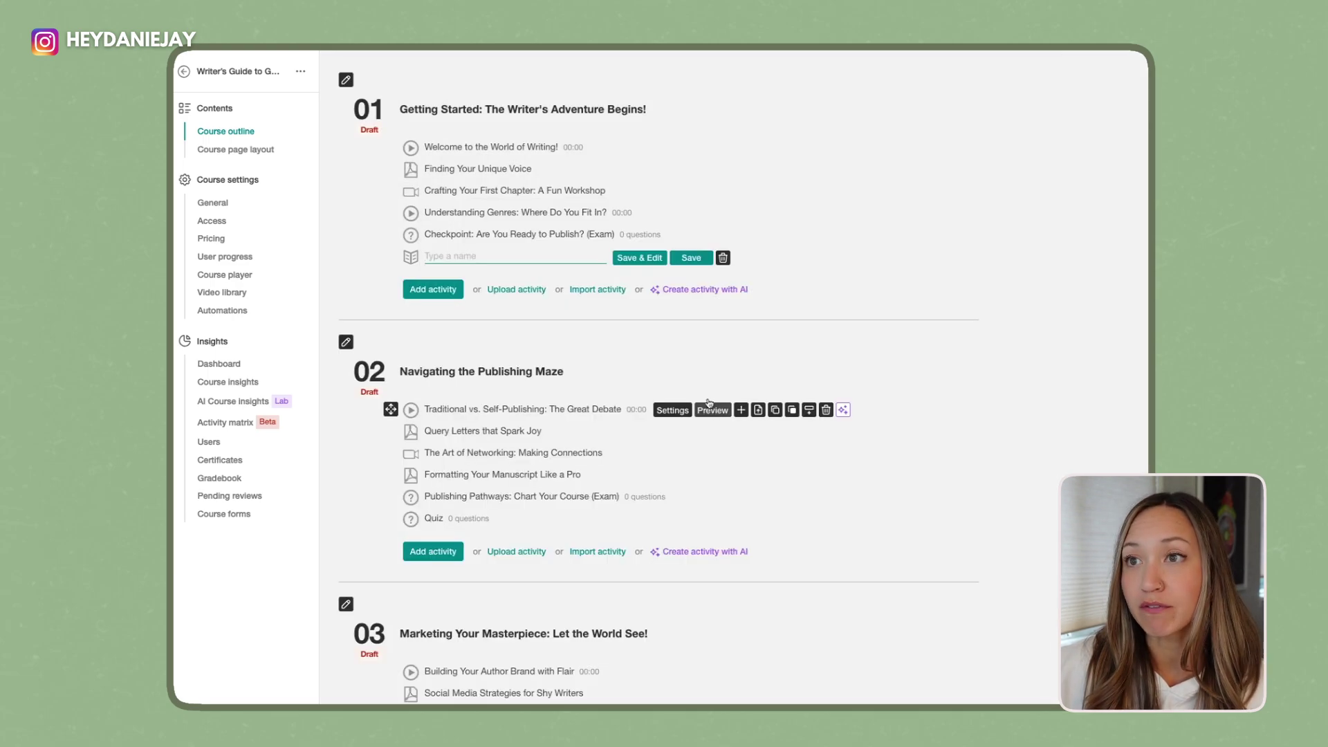
{"action": "type", "text": "Session 1 Summary"}
{"action": "key", "text": "Return"}
Open the Session 1 Summary ebook and look through its template sections.
{"action": "left_click", "coordinate": [545, 261]}
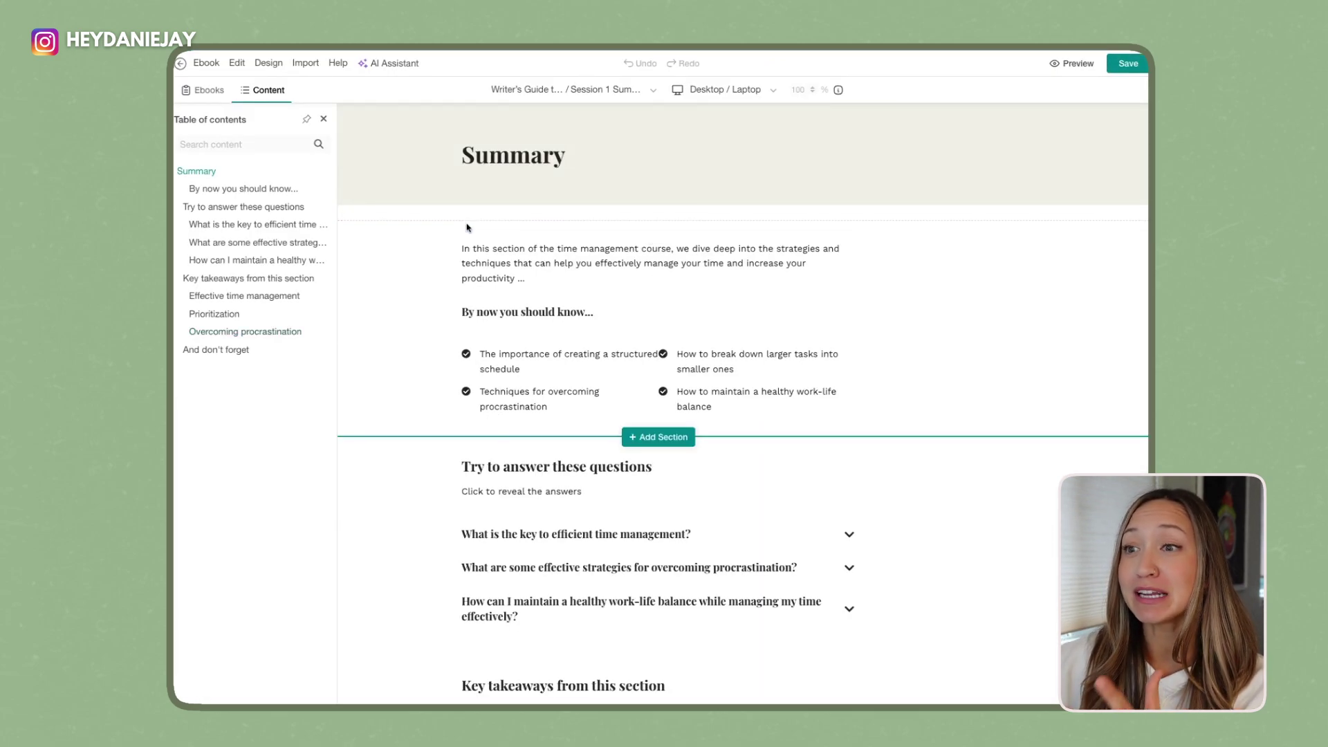
{"action": "scroll", "coordinate": [477, 249], "scroll_direction": "down", "scroll_amount": 8}
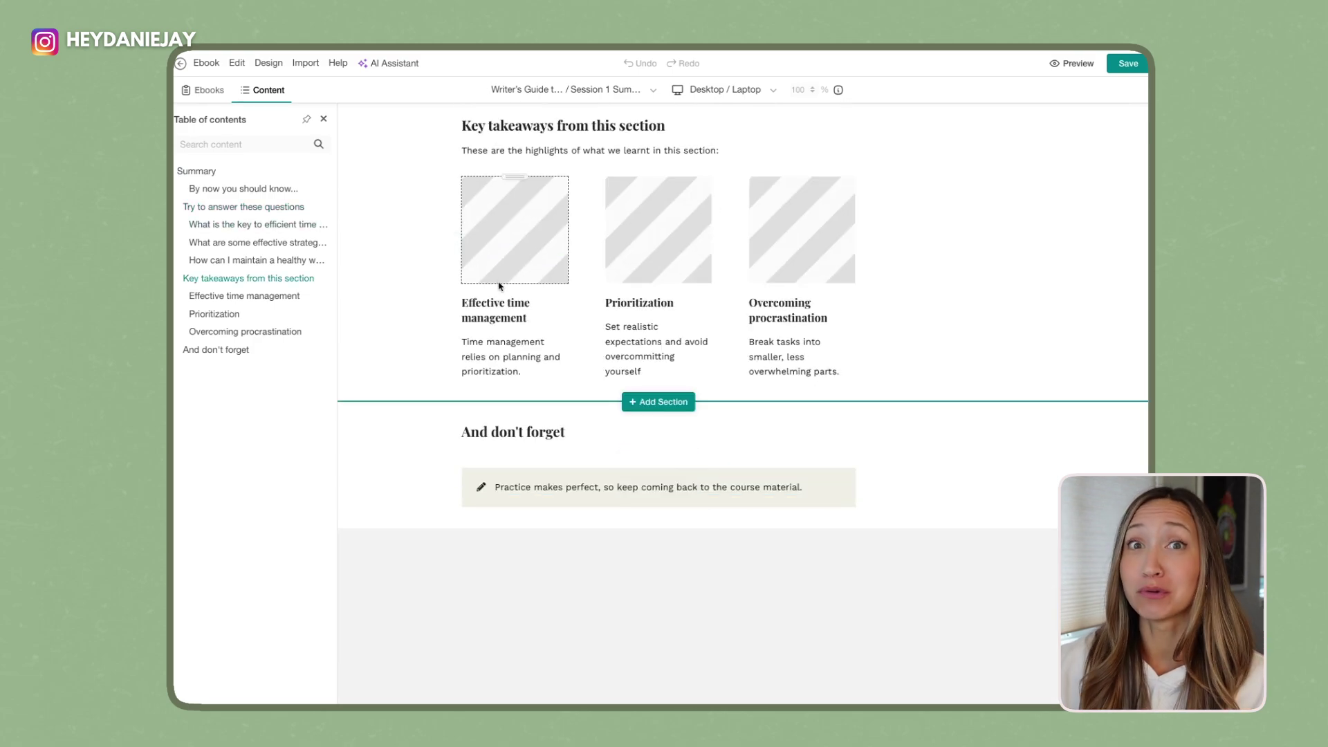
{"action": "scroll", "coordinate": [434, 341], "scroll_direction": "up", "scroll_amount": 7}
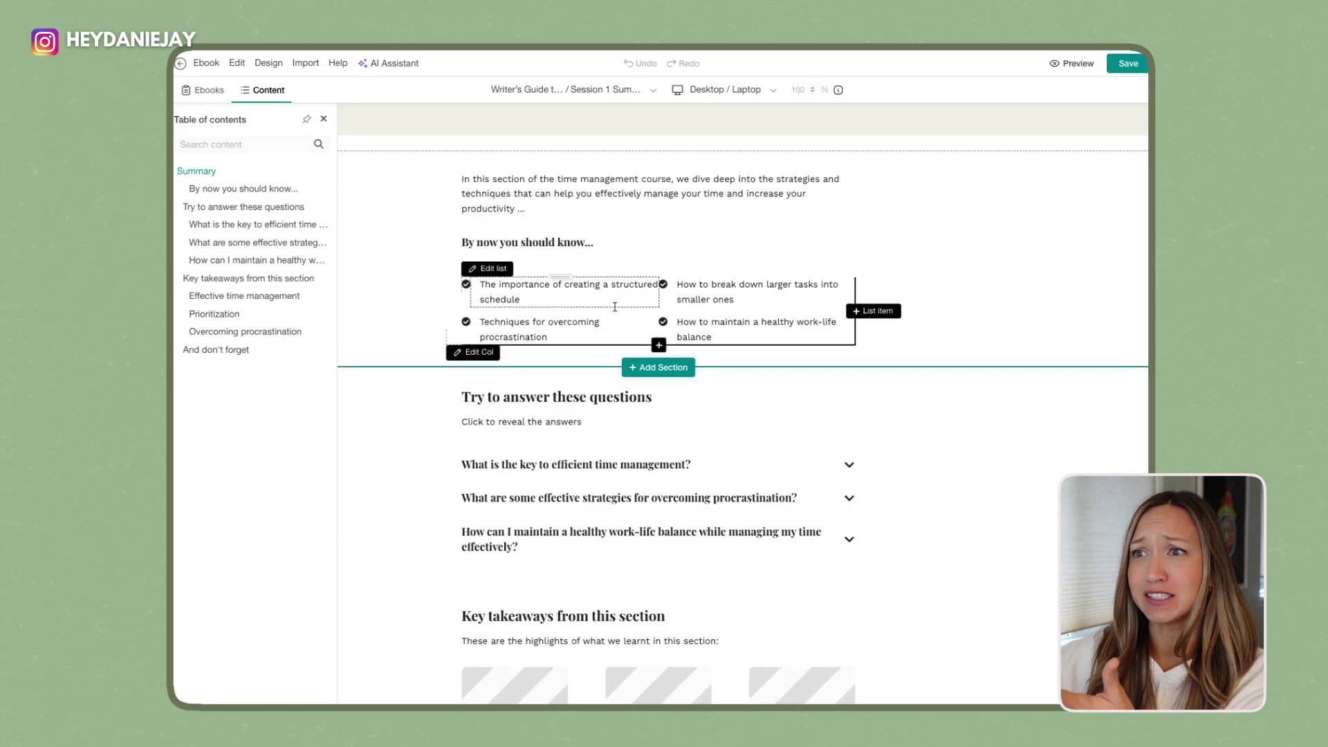
{"action": "scroll", "coordinate": [614, 305], "scroll_direction": "down", "scroll_amount": 4}
{"action": "scroll", "coordinate": [615, 305], "scroll_direction": "up", "scroll_amount": 2}
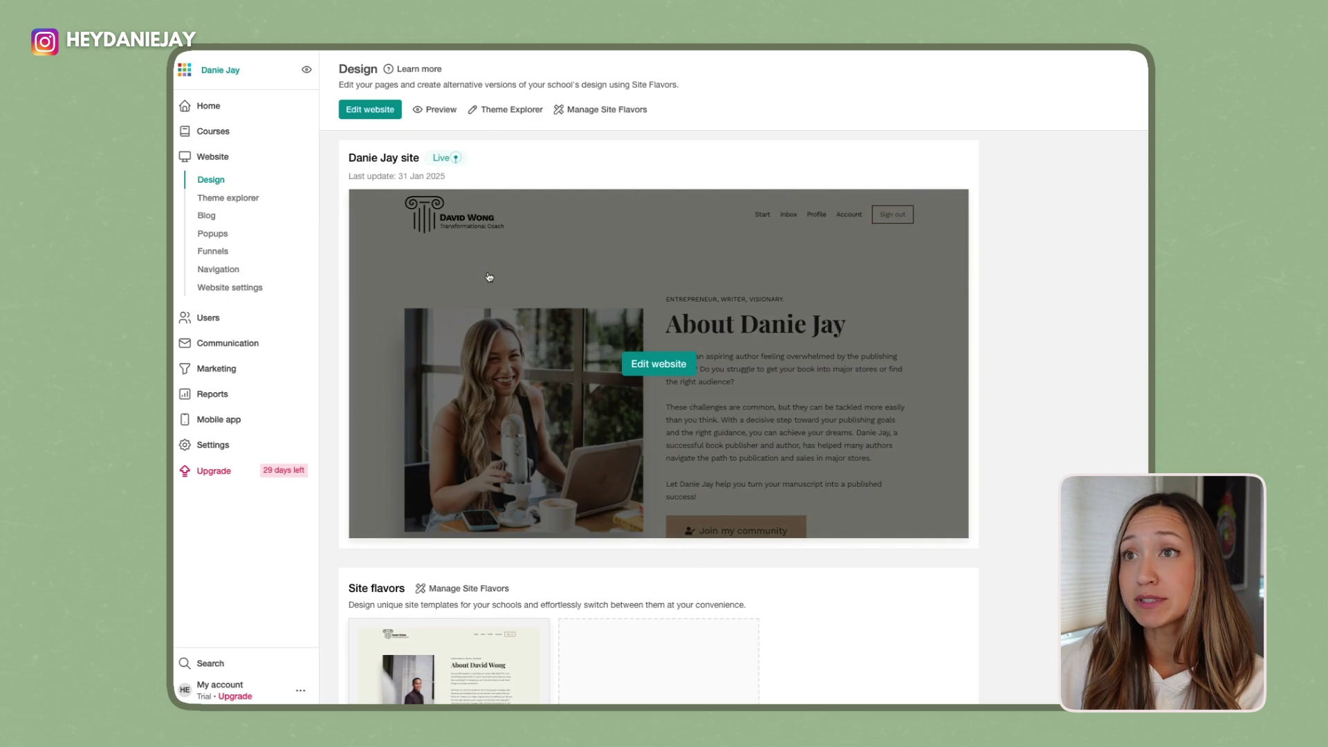
Open the live school website for editing from the Design page.
{"action": "left_click", "coordinate": [489, 277]}
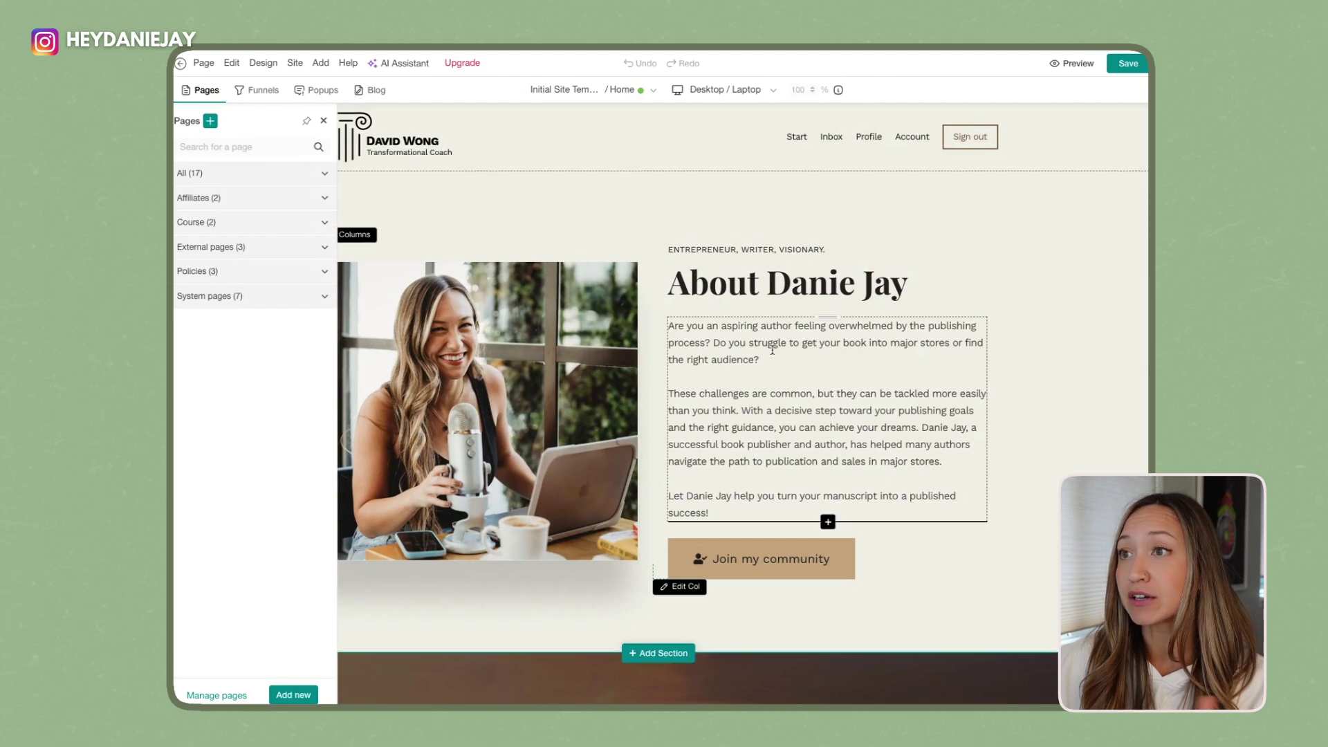
Rewrite the home page's About paragraph with the AI Assistant as a bio of a YouTube coach who teaches entrepreneurs to scale their business.
{"action": "left_click", "coordinate": [773, 350]}
{"action": "left_click", "coordinate": [397, 63]}
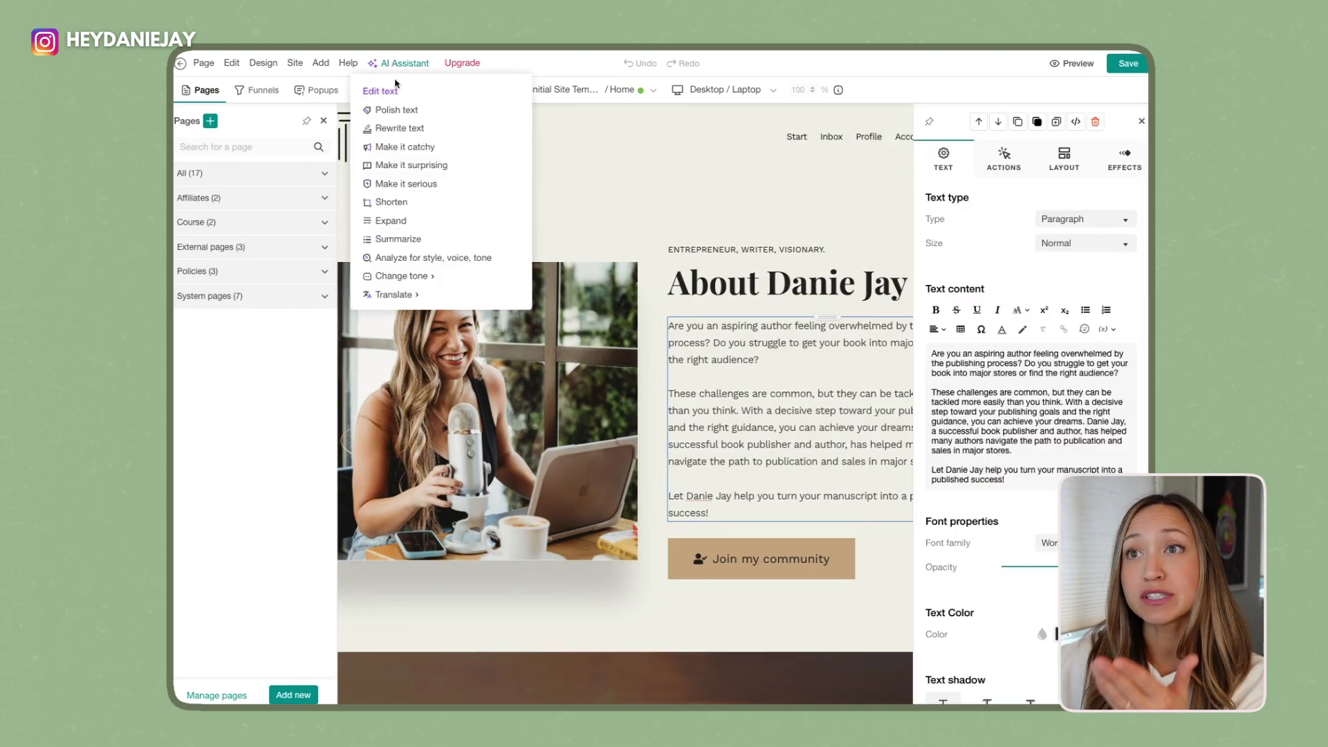
{"action": "left_click", "coordinate": [400, 129]}
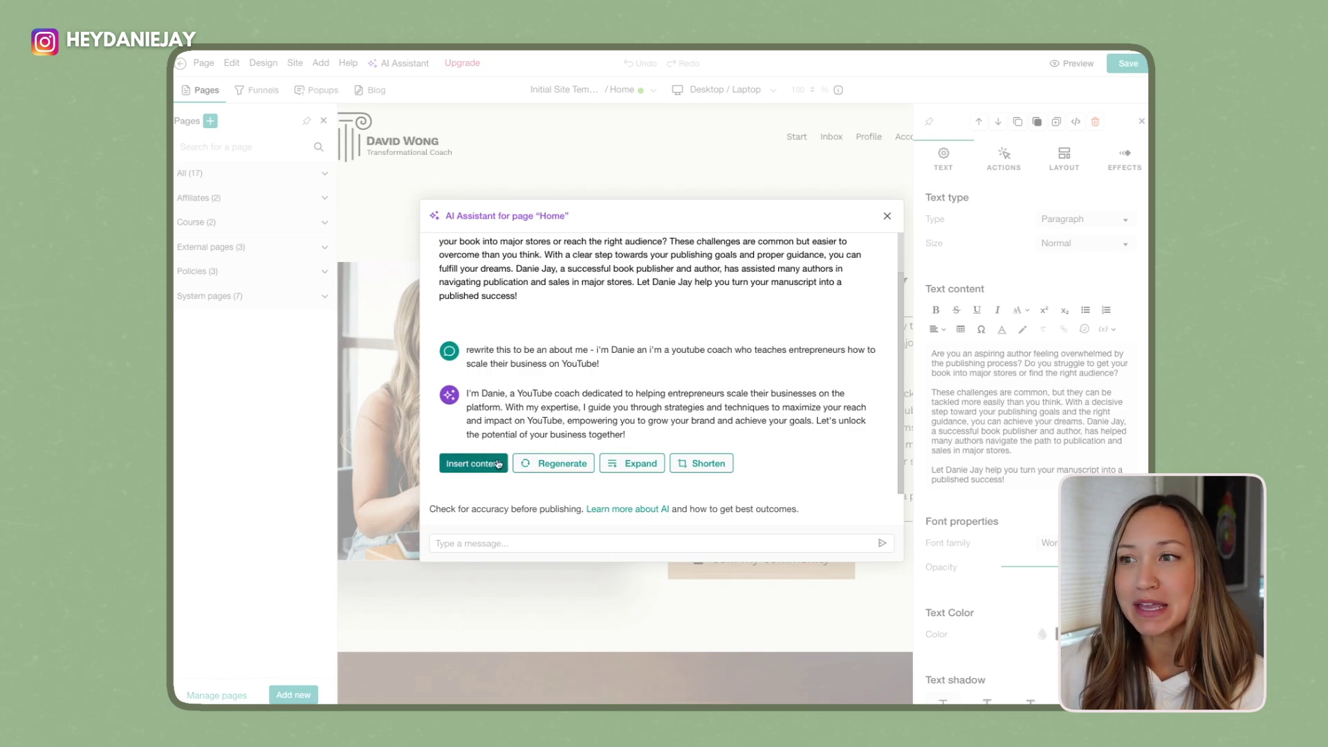
Have the AI Assistant expand and then shorten the rewritten bio, and insert the short version into the page.
{"action": "left_click", "coordinate": [635, 470]}
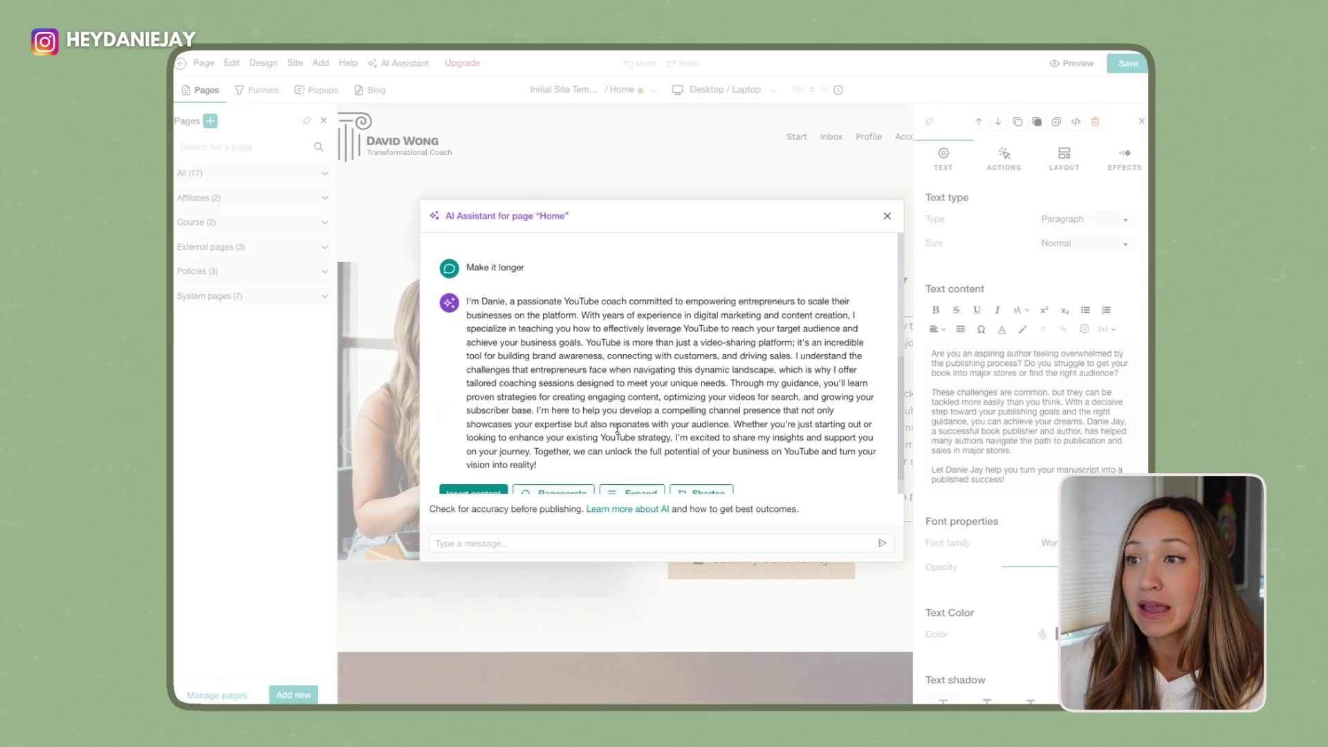
{"action": "left_click", "coordinate": [701, 490]}
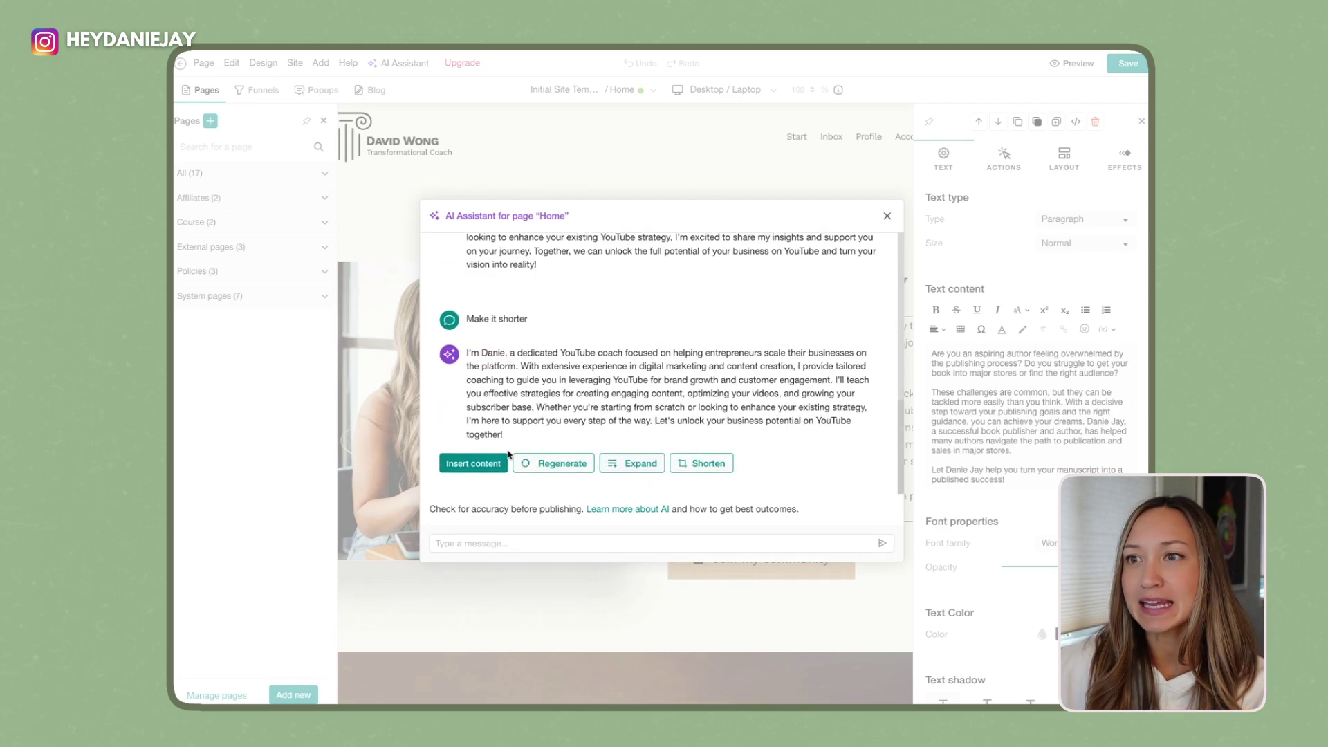
{"action": "left_click", "coordinate": [485, 465]}
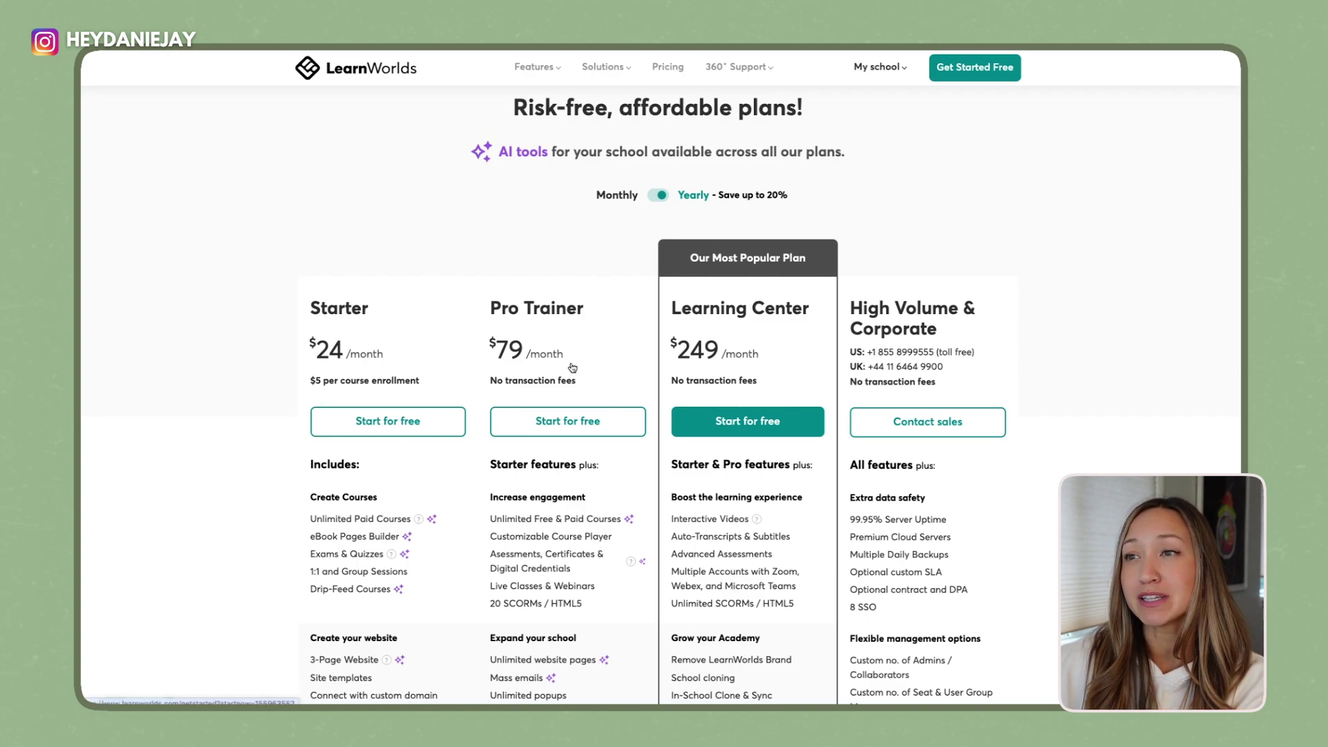
Examine the Starter plan's enrollment fee and compare plan features on the LearnWorlds pricing page.
{"action": "left_click_drag", "start_coordinate": [315, 383], "coordinate": [410, 395]}
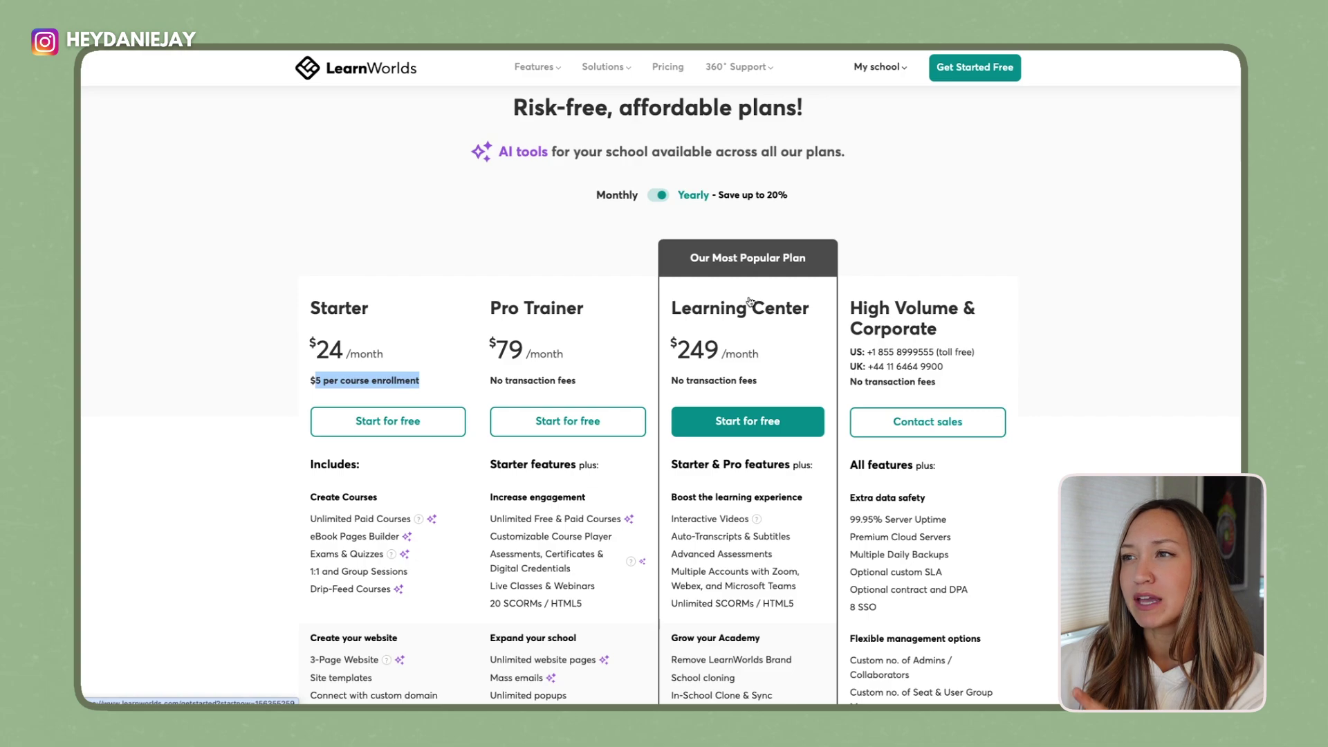
{"action": "scroll", "coordinate": [773, 339], "scroll_direction": "down", "scroll_amount": 1}
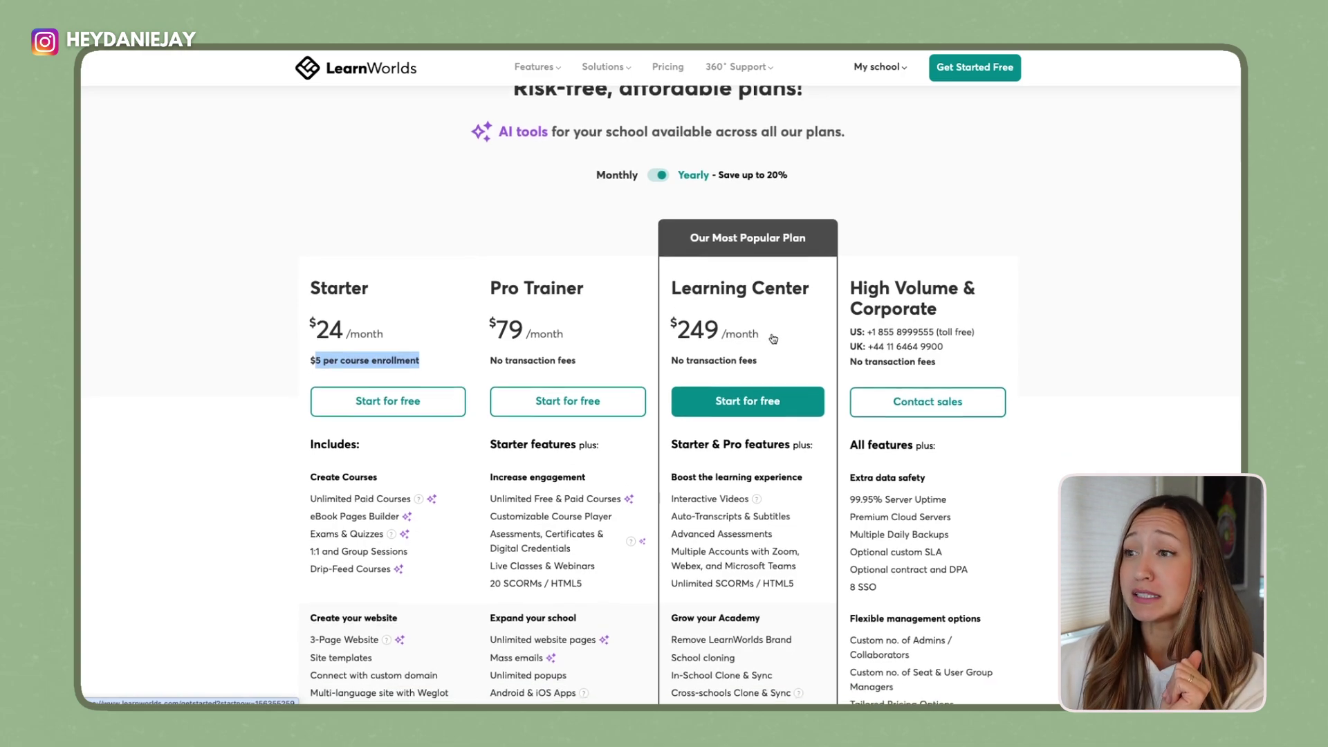
{"action": "scroll", "coordinate": [773, 339], "scroll_direction": "down", "scroll_amount": 3}
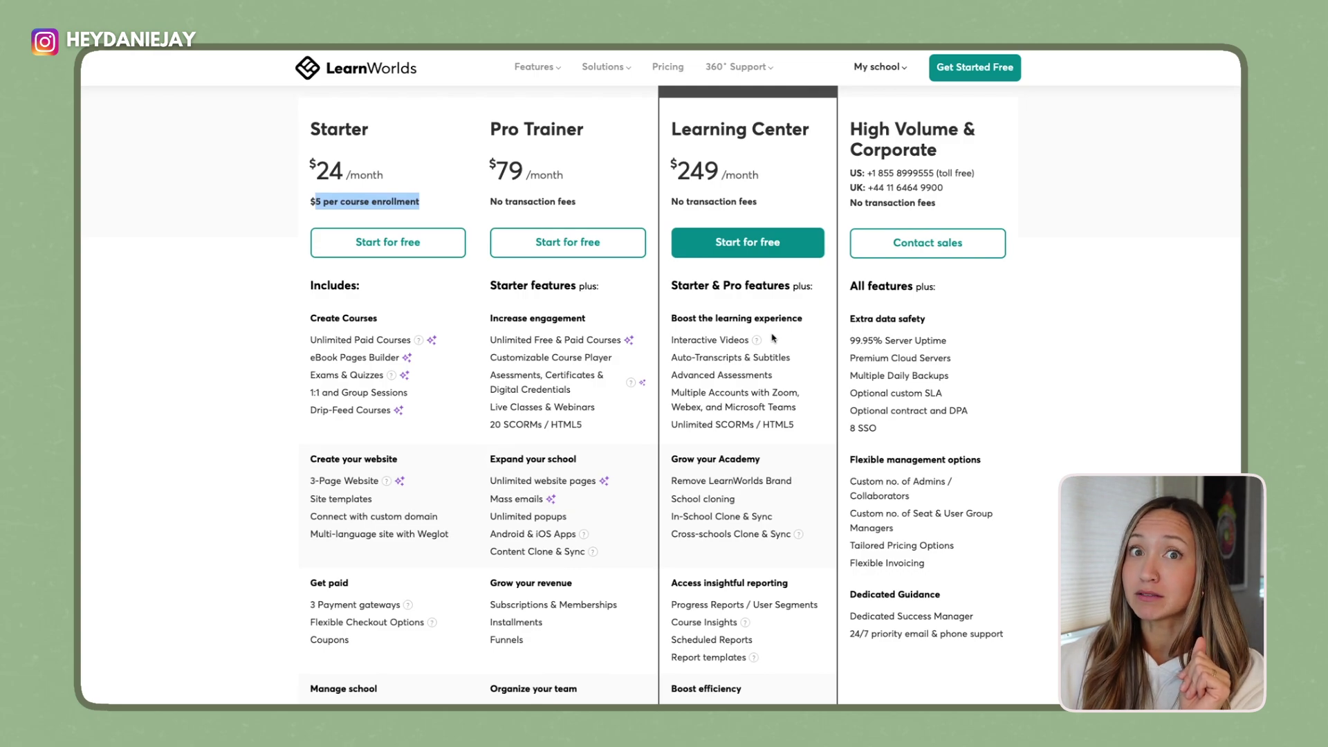
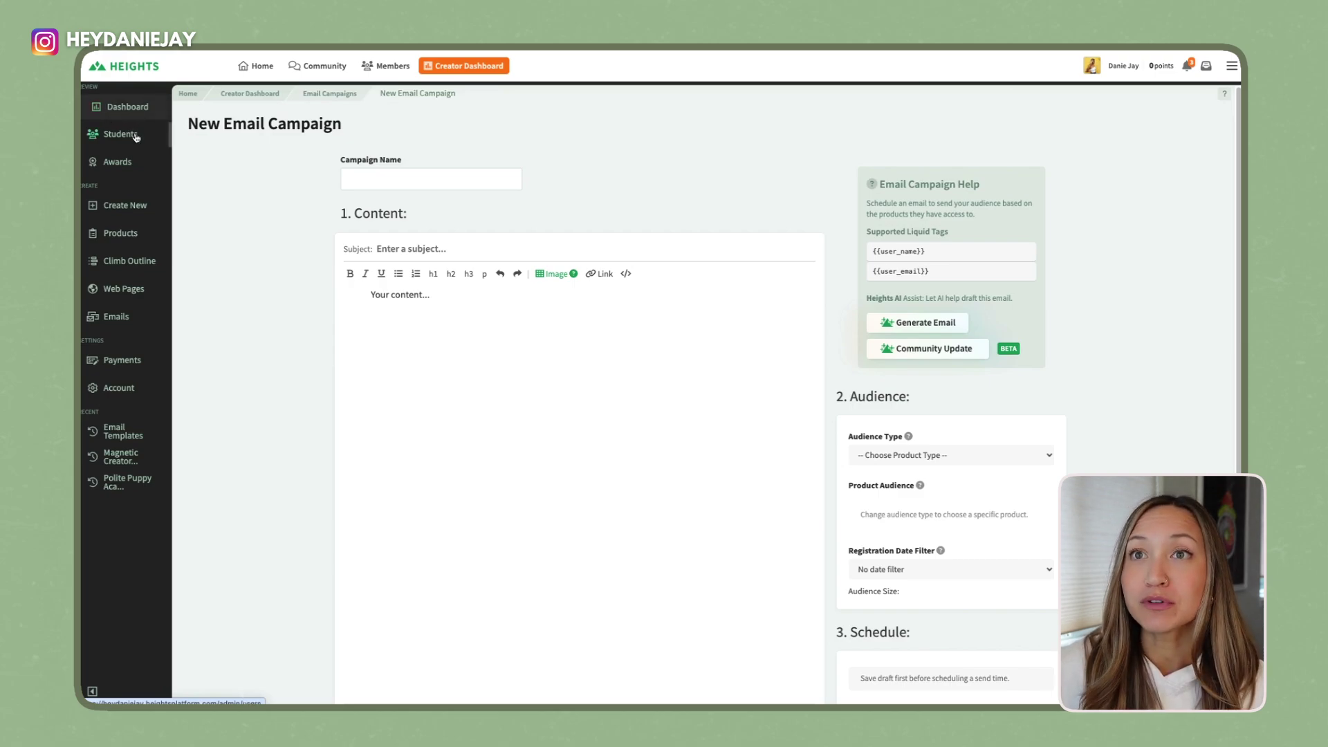
Start the AI Product Generator in Heights for a step-by-step book publishing and selling offer, with "course with downloadable workbooks" as the products.
{"action": "left_click", "coordinate": [143, 206]}
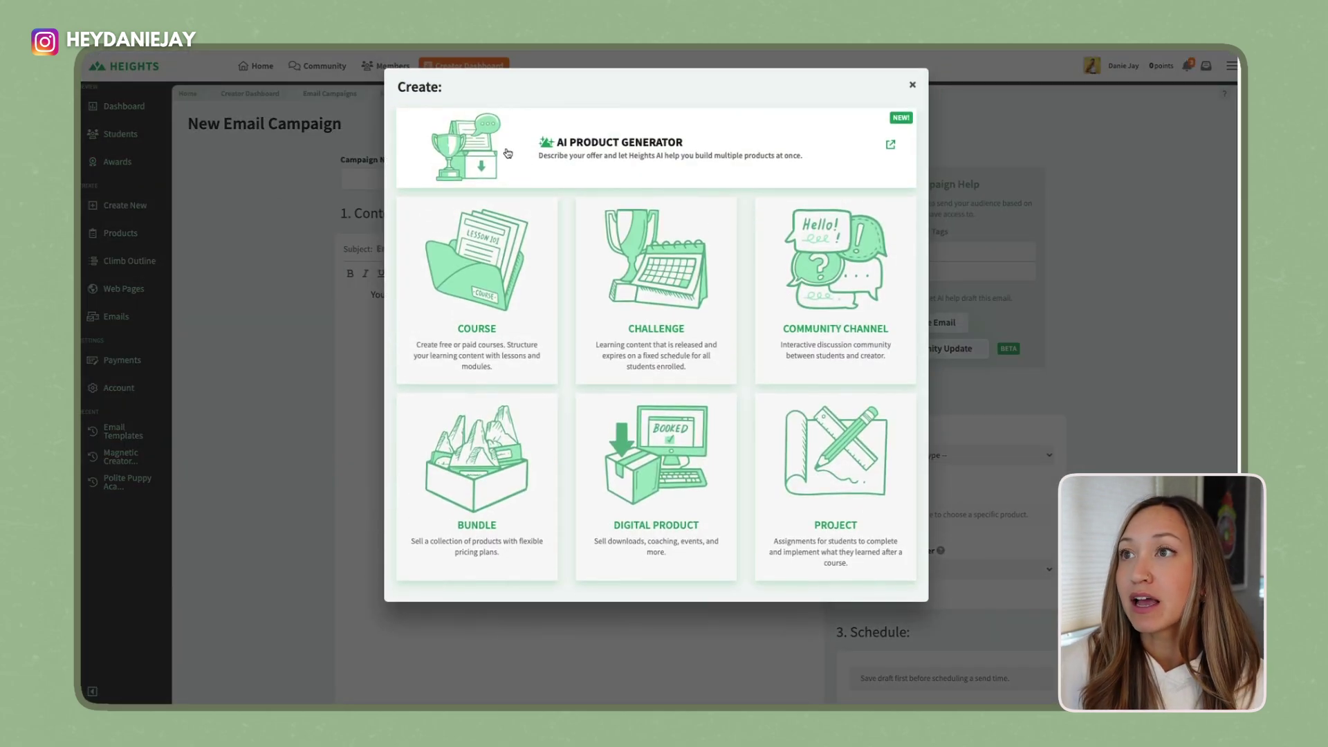
{"action": "left_click", "coordinate": [658, 158]}
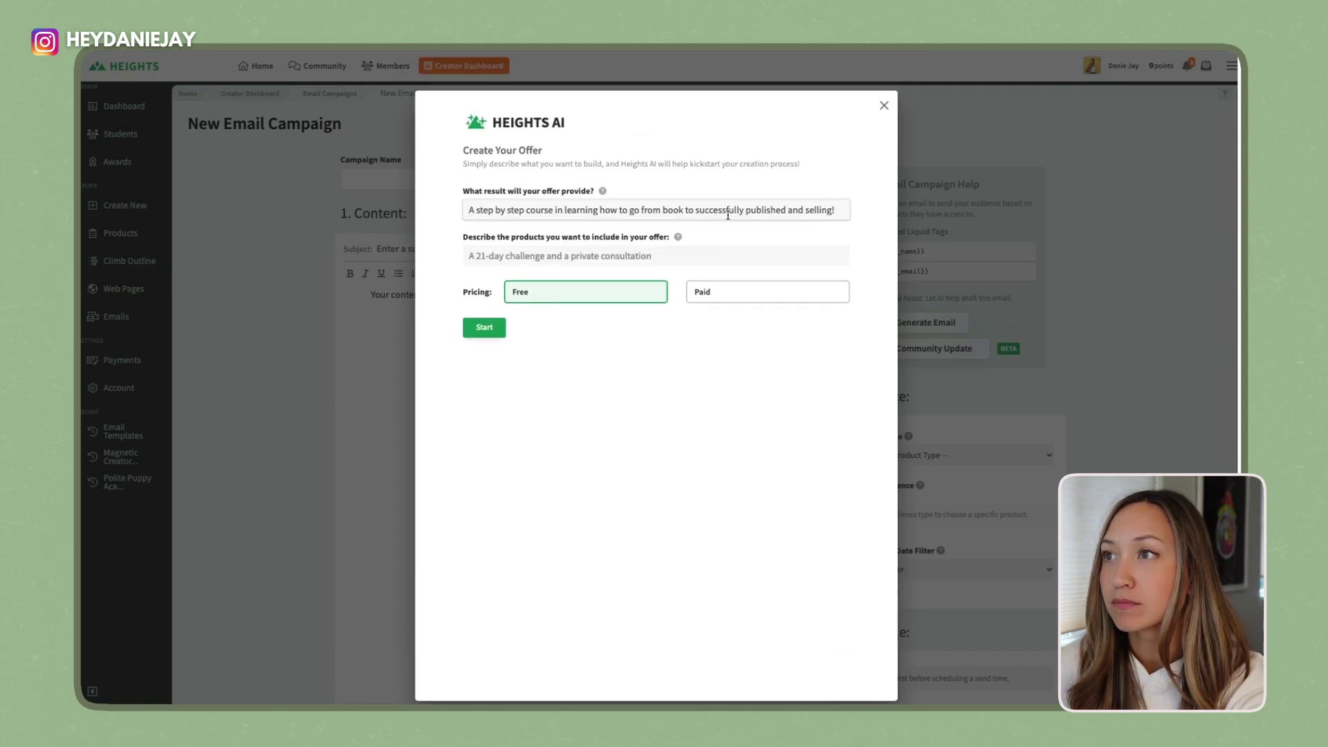
{"action": "left_click", "coordinate": [656, 255]}
{"action": "type", "text": "course with downloadable workbooks"}
Set the offer's pricing to Paid with a one-time payment and start the AI generation.
{"action": "left_click", "coordinate": [768, 292]}
{"action": "left_click", "coordinate": [480, 326]}
{"action": "left_click", "coordinate": [484, 524]}
{"action": "left_click", "coordinate": [512, 402]}
{"action": "left_click", "coordinate": [487, 554]}
{"action": "left_click", "coordinate": [494, 516]}
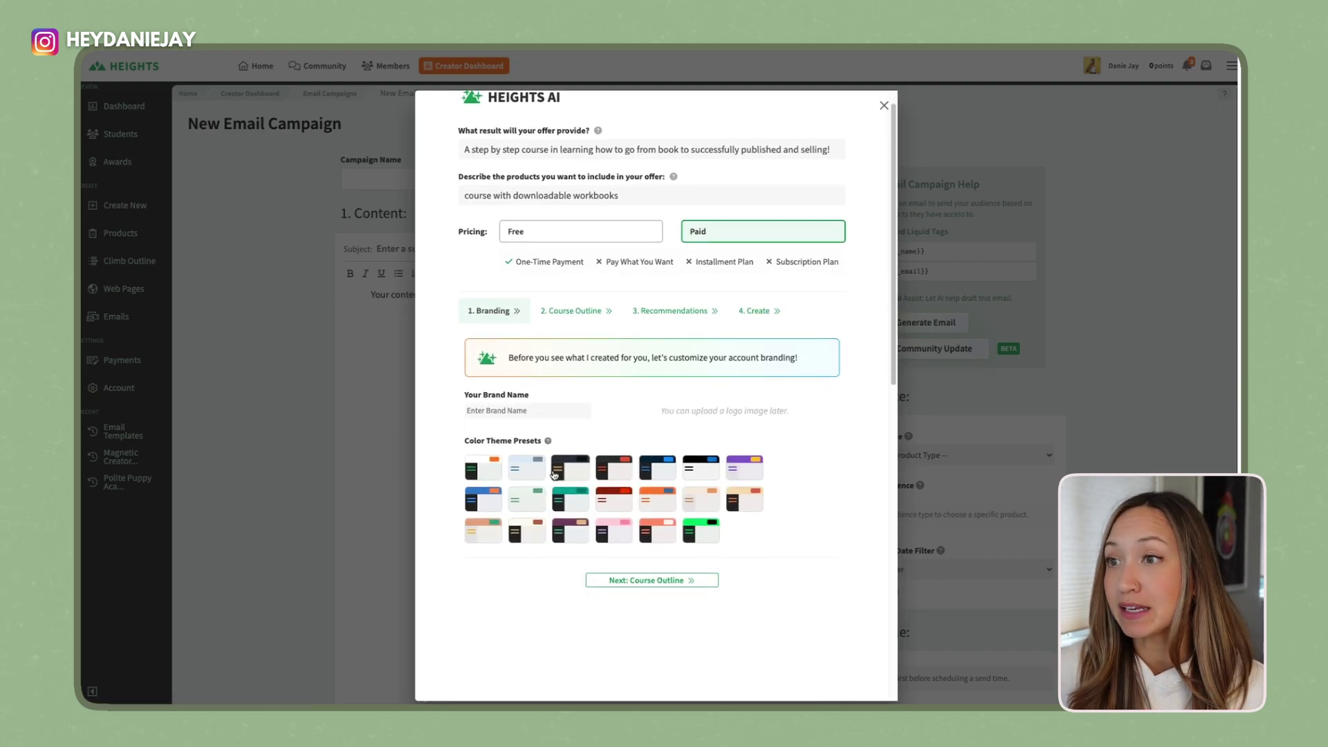
Continue past the branding stage without changes and review the modules and lessons of the generated course outline.
{"action": "left_click", "coordinate": [662, 581]}
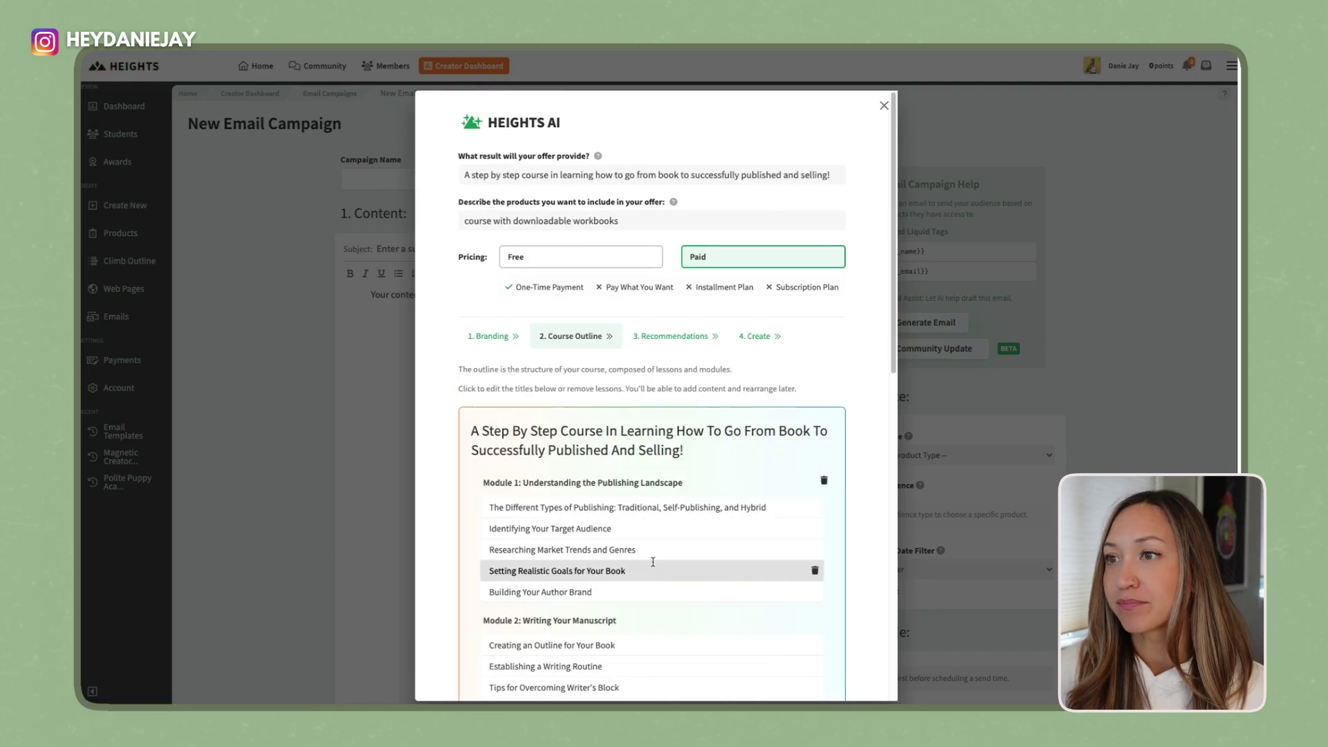
{"action": "scroll", "coordinate": [598, 429], "scroll_direction": "down", "scroll_amount": 2}
{"action": "scroll", "coordinate": [598, 429], "scroll_direction": "down", "scroll_amount": 10}
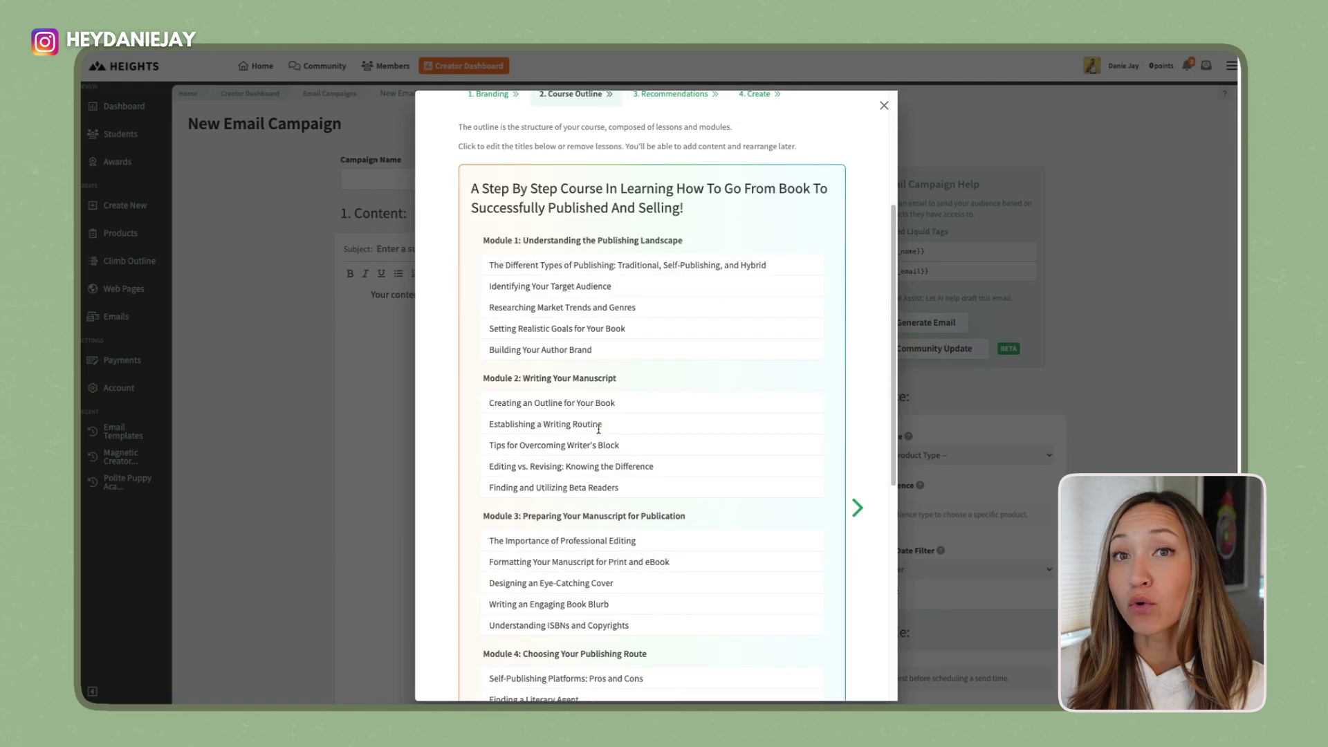
{"action": "scroll", "coordinate": [599, 429], "scroll_direction": "up", "scroll_amount": 10}
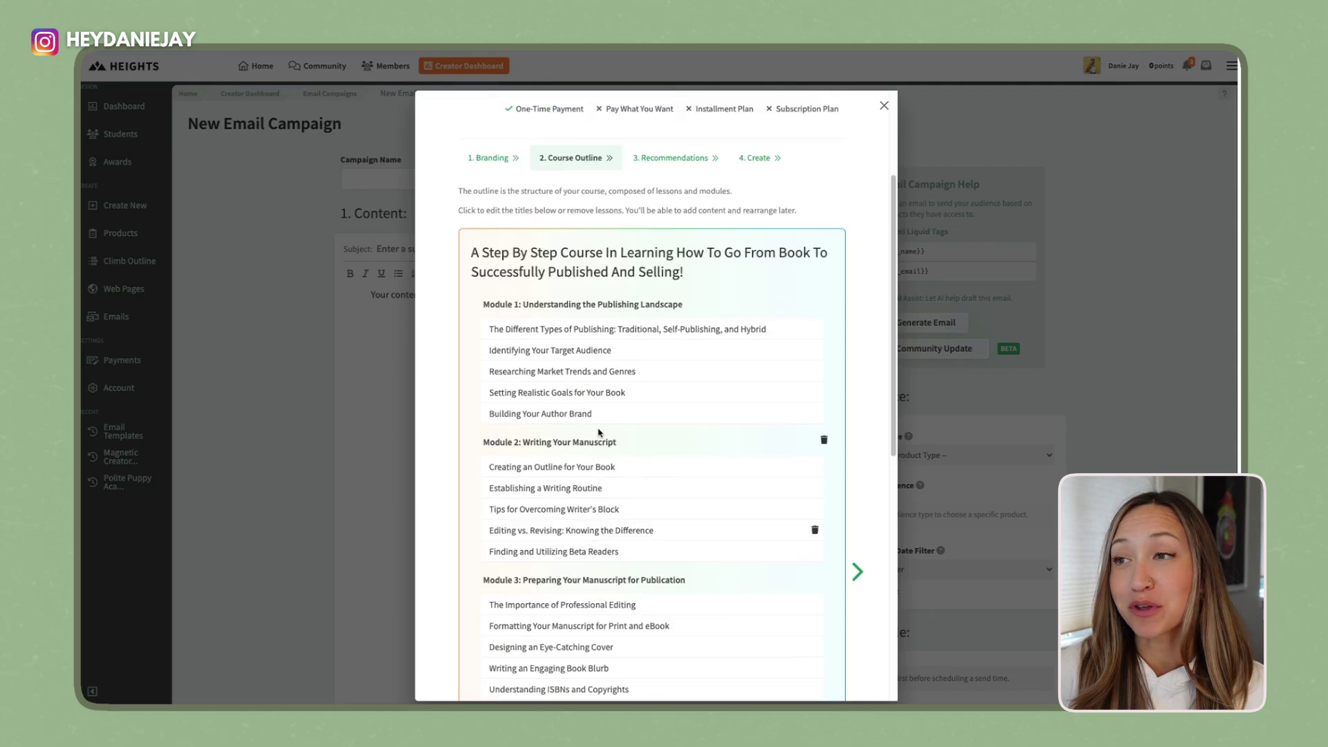
{"action": "scroll", "coordinate": [638, 382], "scroll_direction": "down", "scroll_amount": 5}
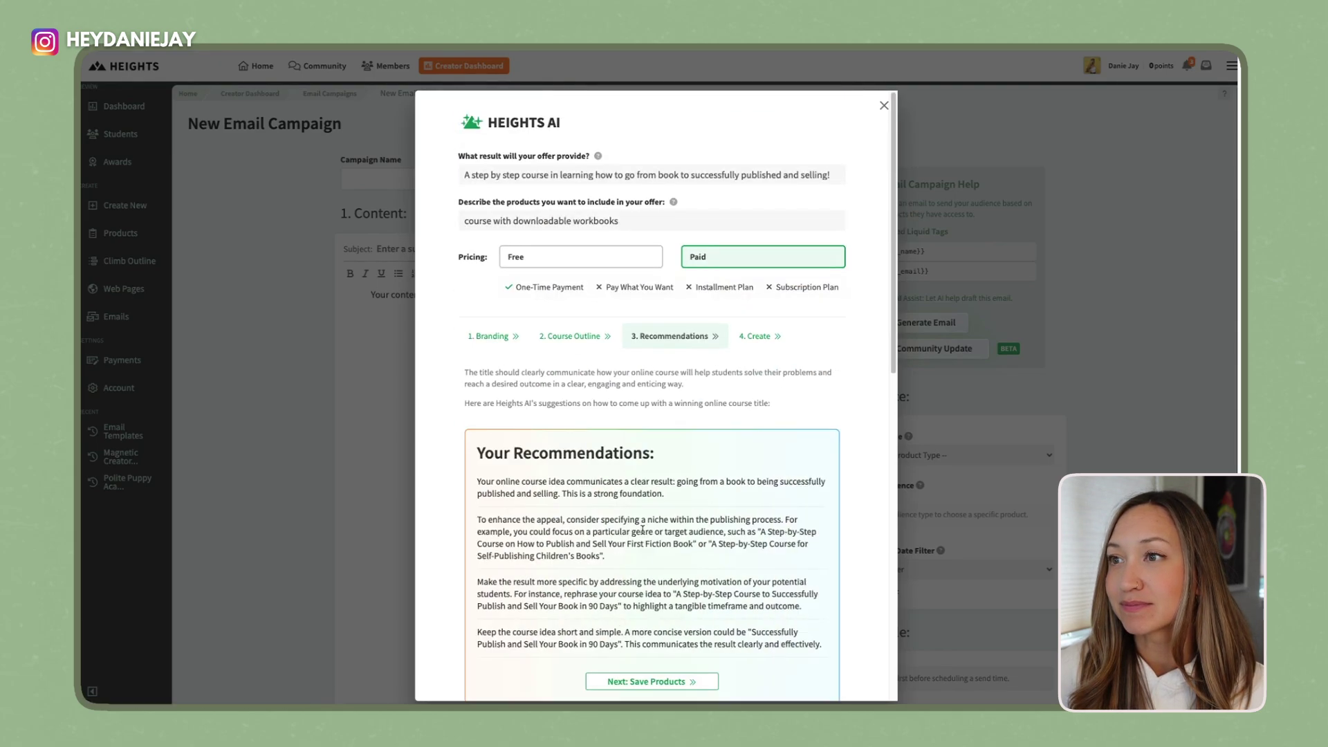
Read through Heights AI's recommendations for the course title.
{"action": "scroll", "coordinate": [643, 532], "scroll_direction": "down", "scroll_amount": 2}
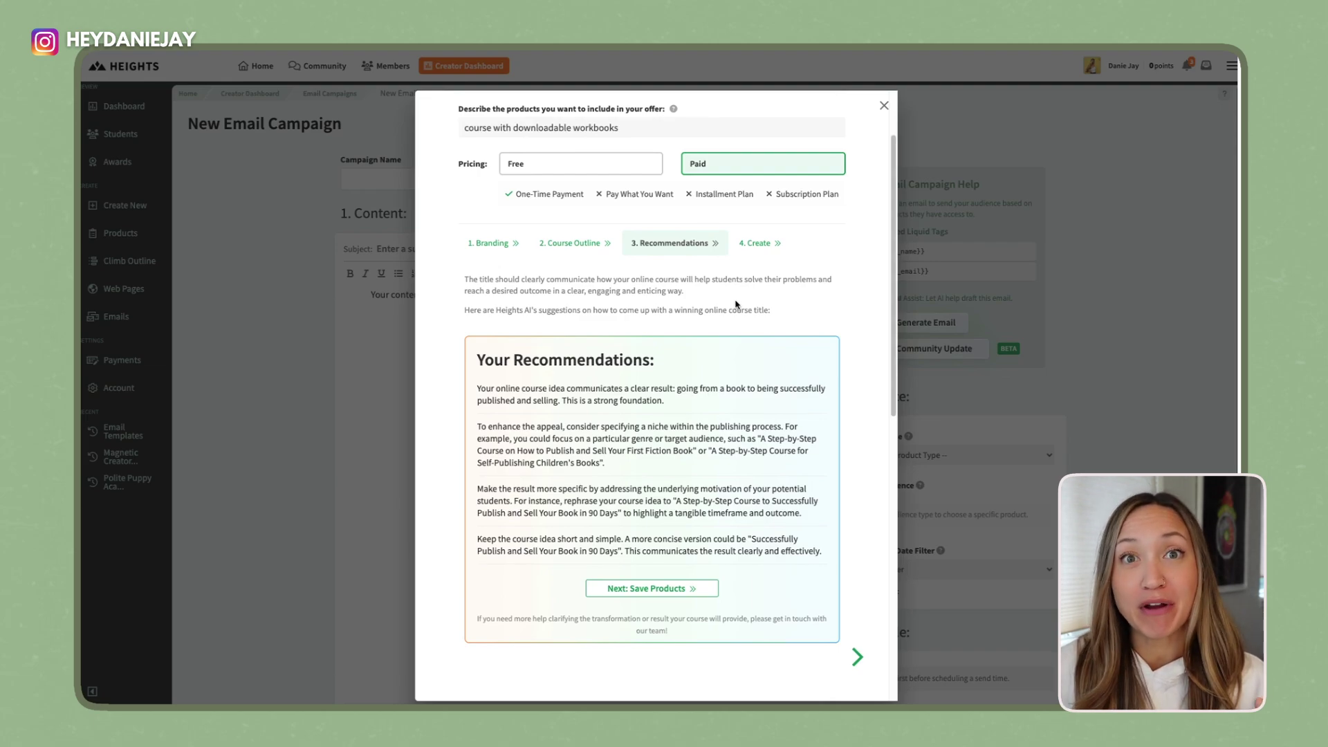
{"action": "left_click_drag", "start_coordinate": [482, 392], "coordinate": [707, 543]}
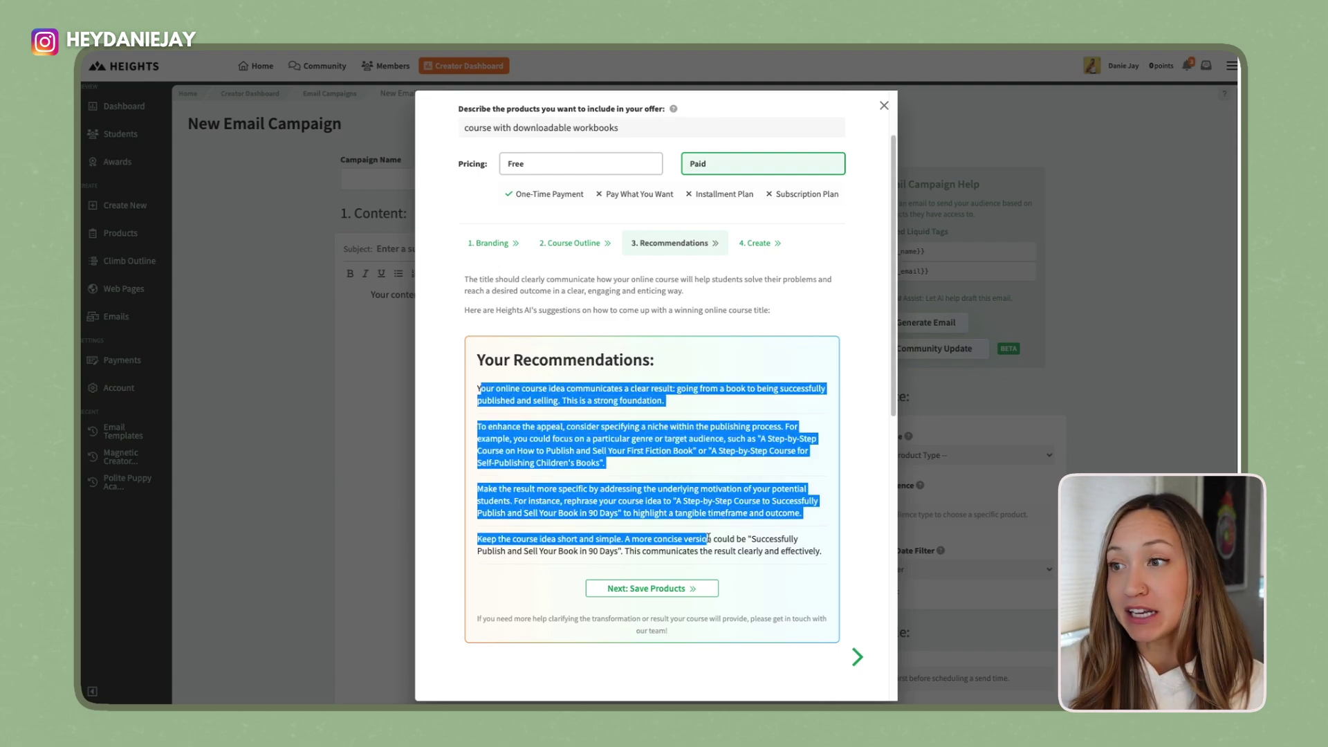
{"action": "left_click", "coordinate": [787, 547]}
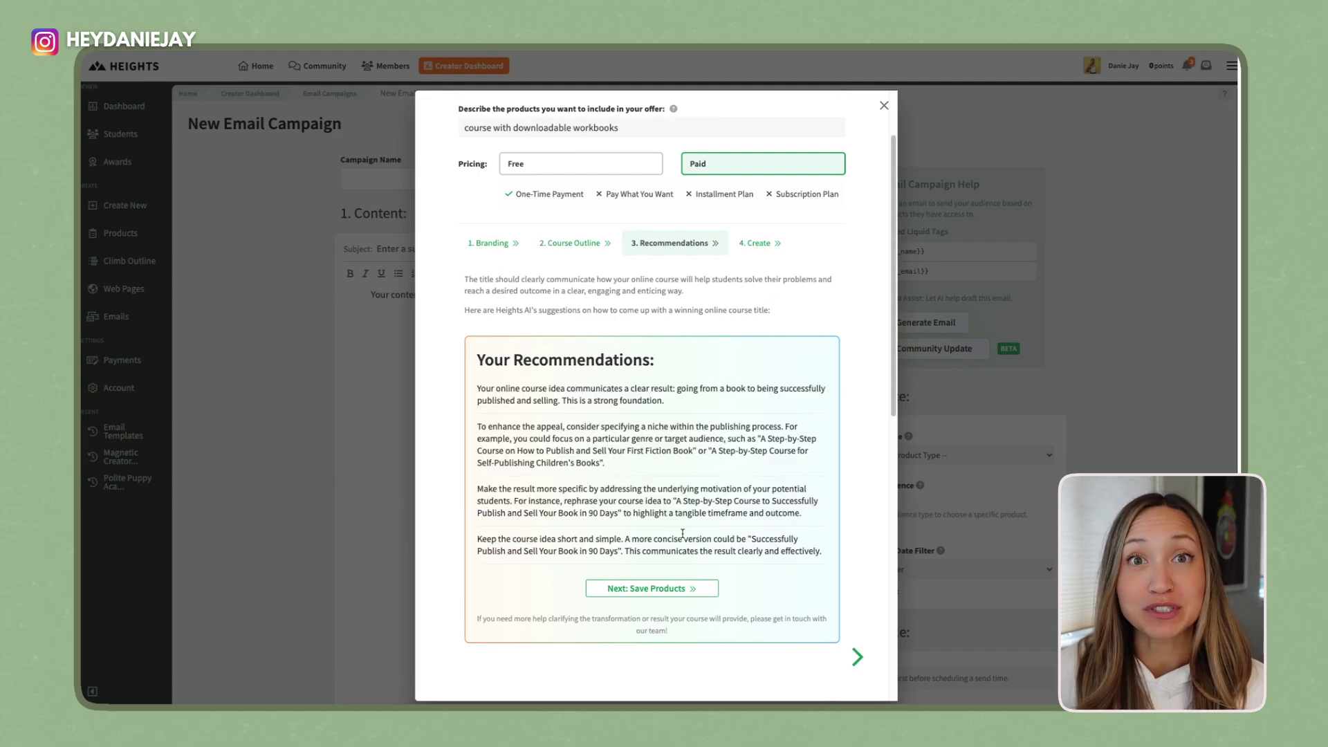
Continue to the final creation stage, check the proposed products and payment plan, and save the created products.
{"action": "left_click", "coordinate": [664, 589]}
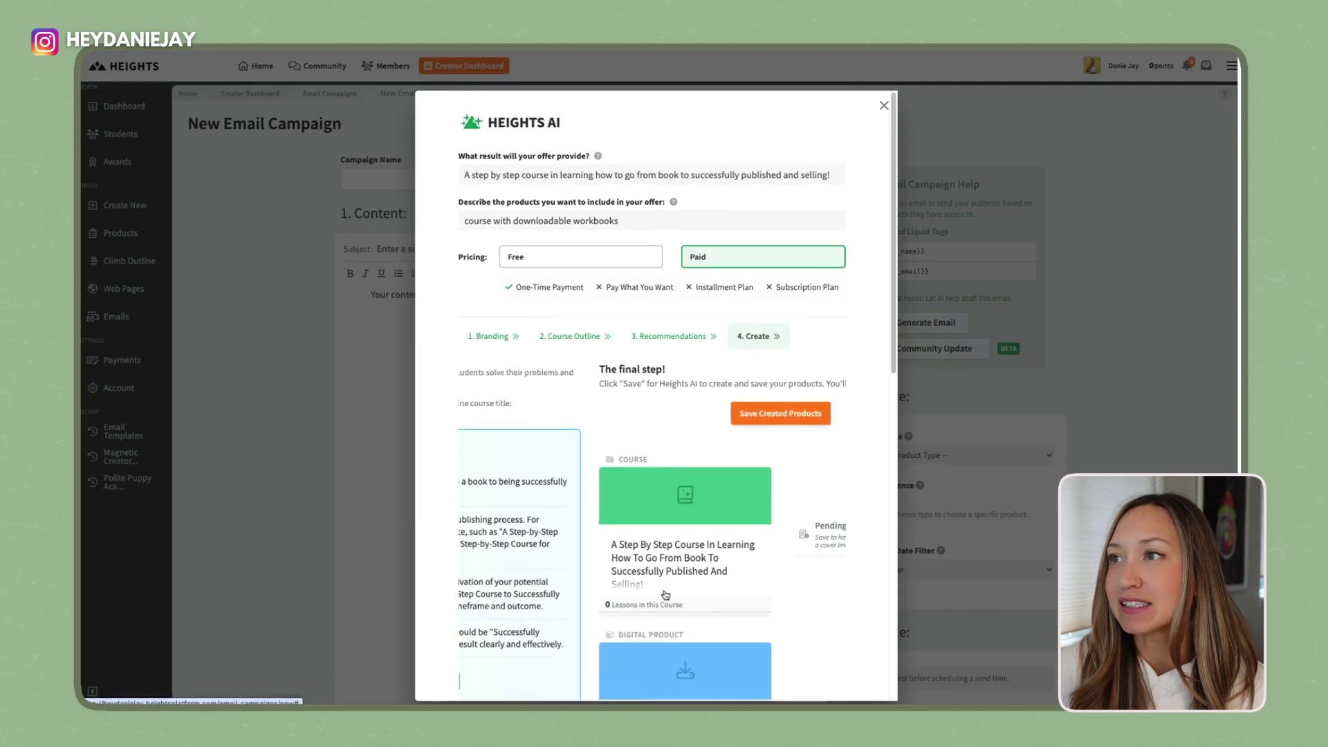
{"action": "scroll", "coordinate": [661, 574], "scroll_direction": "down", "scroll_amount": 4}
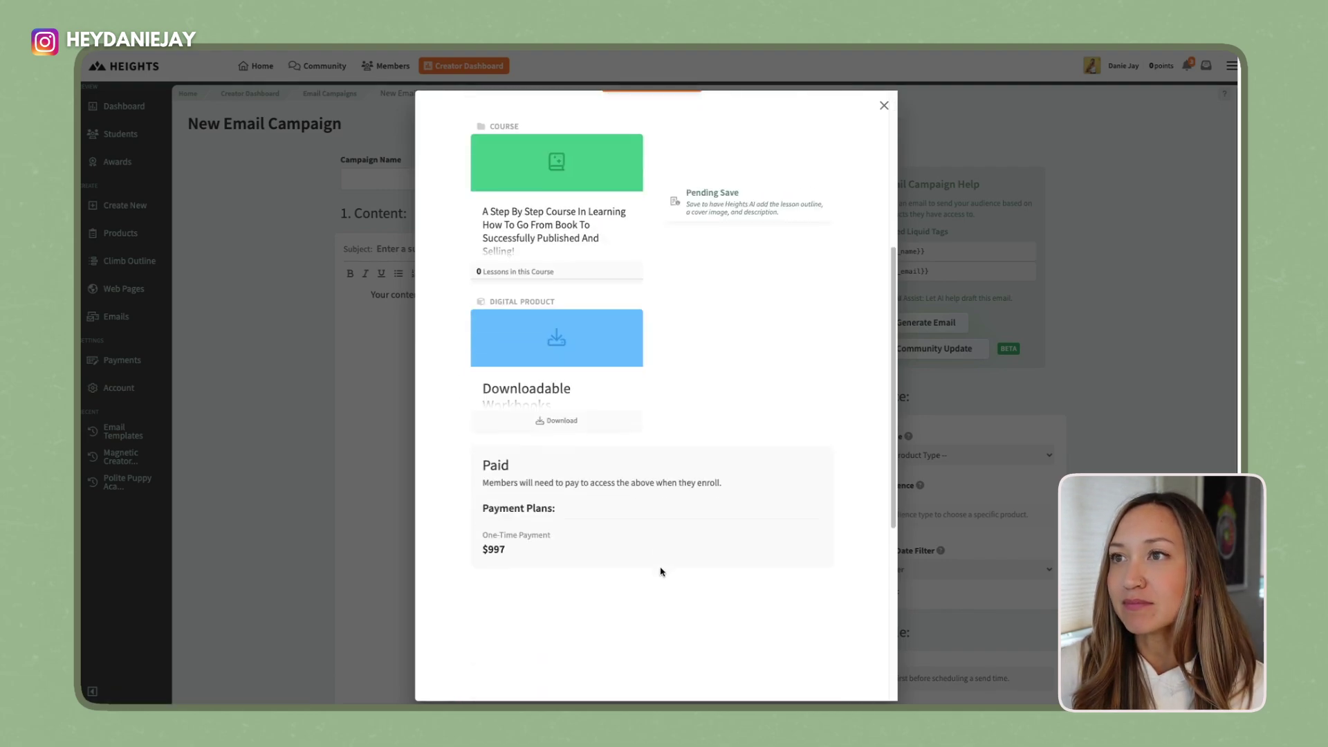
{"action": "scroll", "coordinate": [661, 573], "scroll_direction": "up", "scroll_amount": 1}
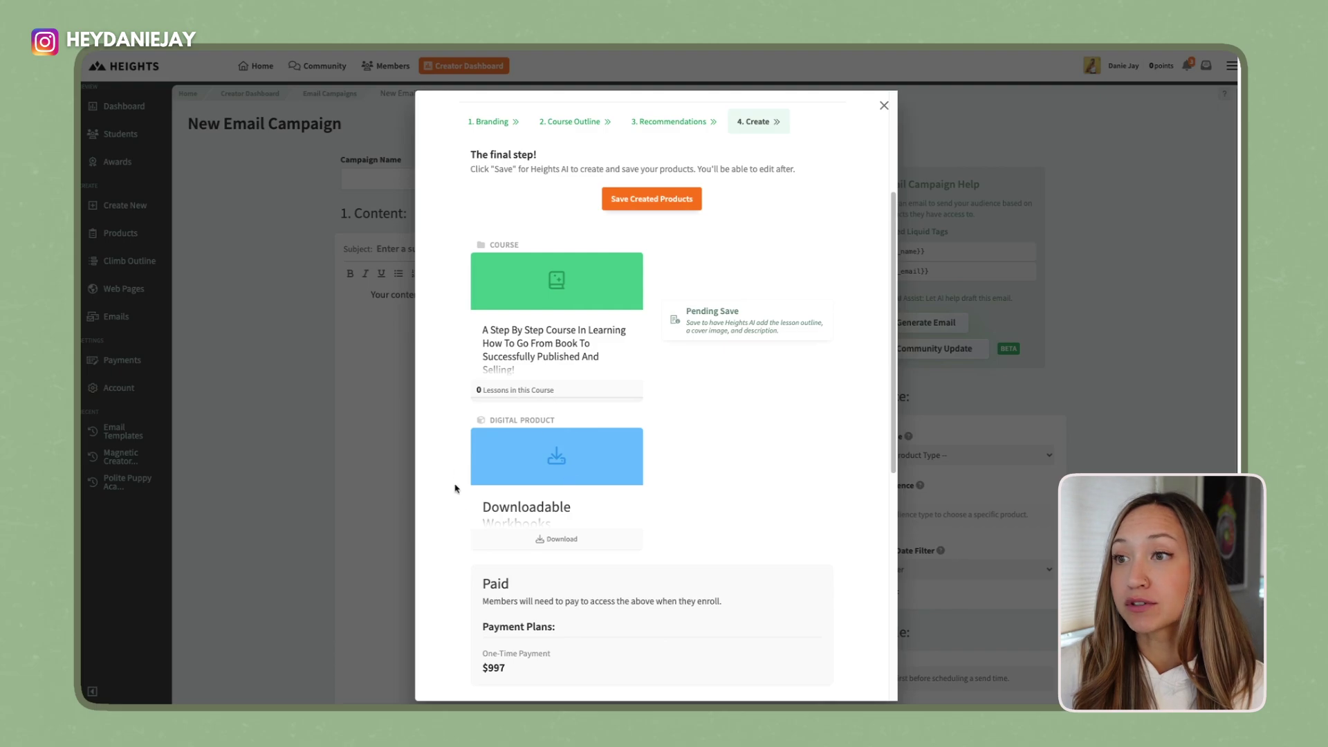
{"action": "scroll", "coordinate": [506, 475], "scroll_direction": "down", "scroll_amount": 3}
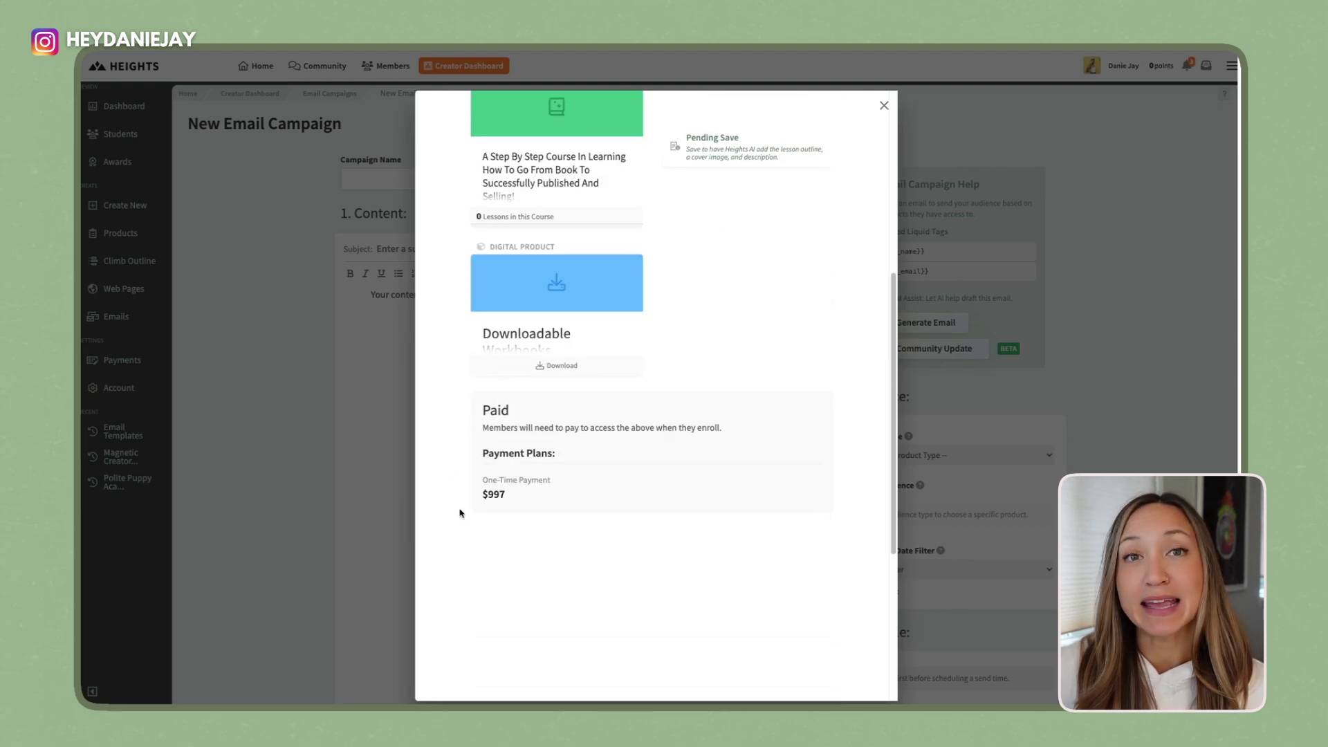
{"action": "scroll", "coordinate": [579, 474], "scroll_direction": "up", "scroll_amount": 6}
{"action": "left_click", "coordinate": [682, 419]}
Open the new course in the lesson editor at "The Different Types of Publishing: Traditional, Self-Publishing, and Hybrid" and start editing its lesson text.
{"action": "scroll", "coordinate": [674, 443], "scroll_direction": "down", "scroll_amount": 5}
{"action": "scroll", "coordinate": [631, 495], "scroll_direction": "up", "scroll_amount": 3}
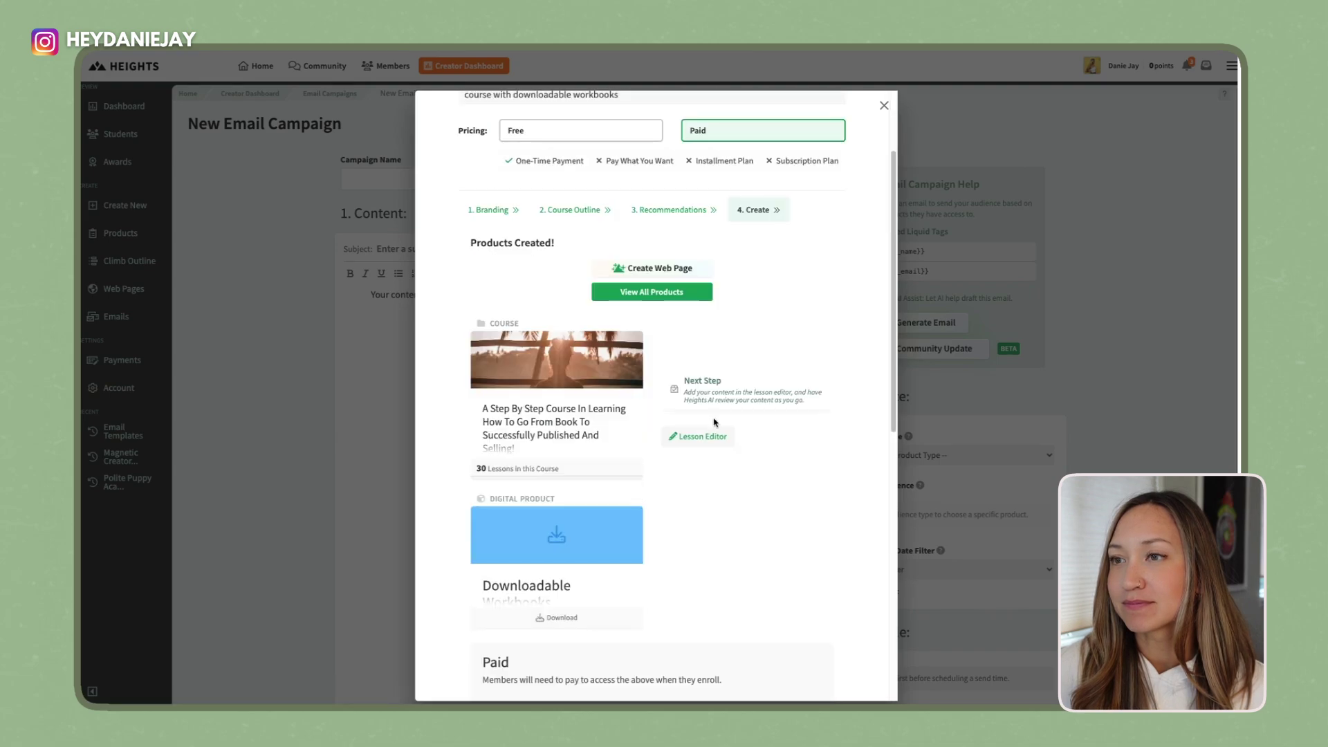
{"action": "left_click", "coordinate": [702, 436]}
{"action": "left_click", "coordinate": [217, 235]}
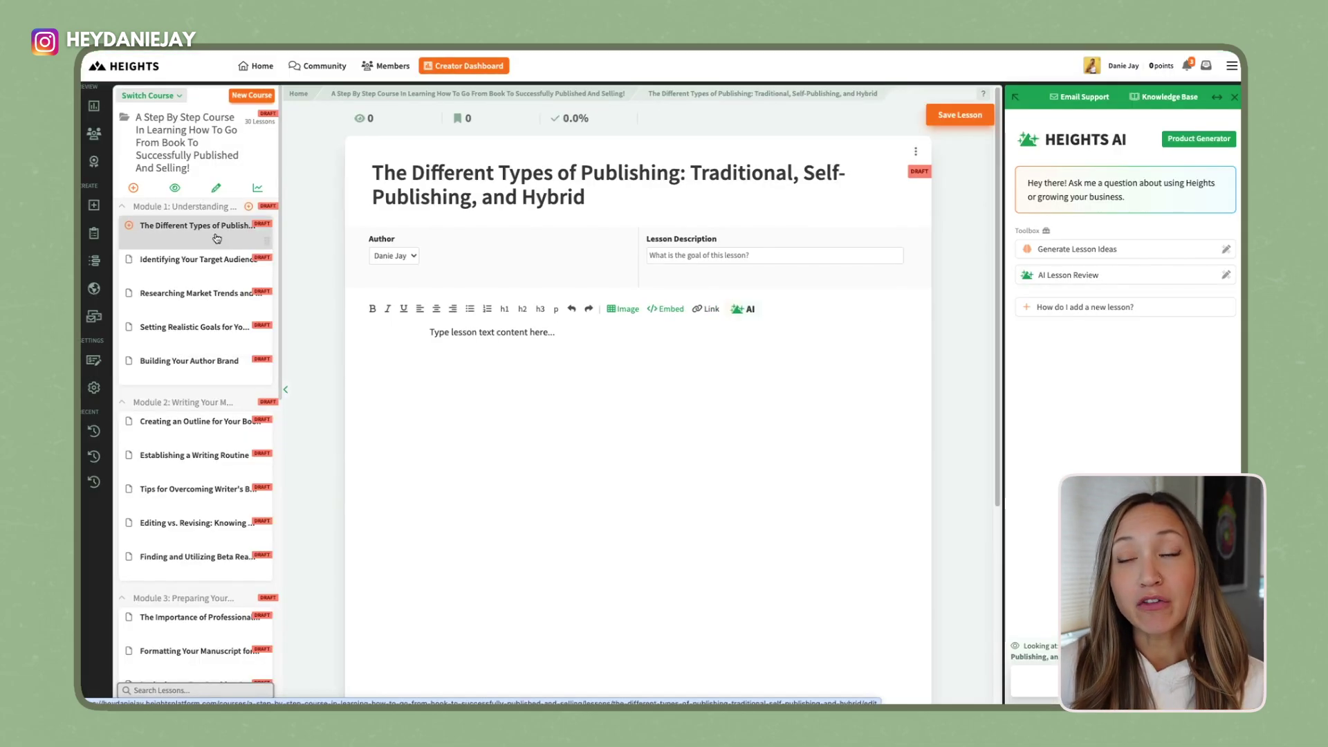
{"action": "left_click", "coordinate": [534, 348]}
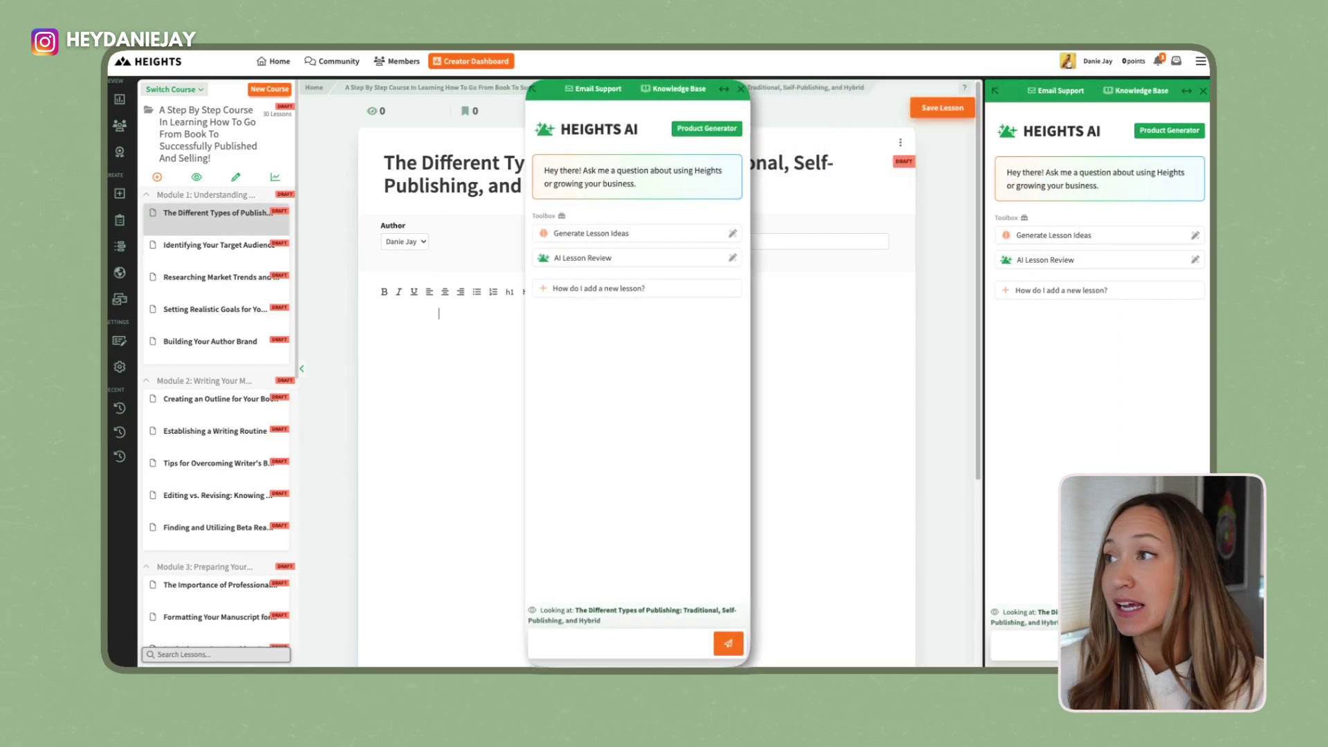
Generate lesson ideas with Heights AI for the publishing types lesson and read through its key points, examples, questions and exercises.
{"action": "left_click", "coordinate": [609, 235]}
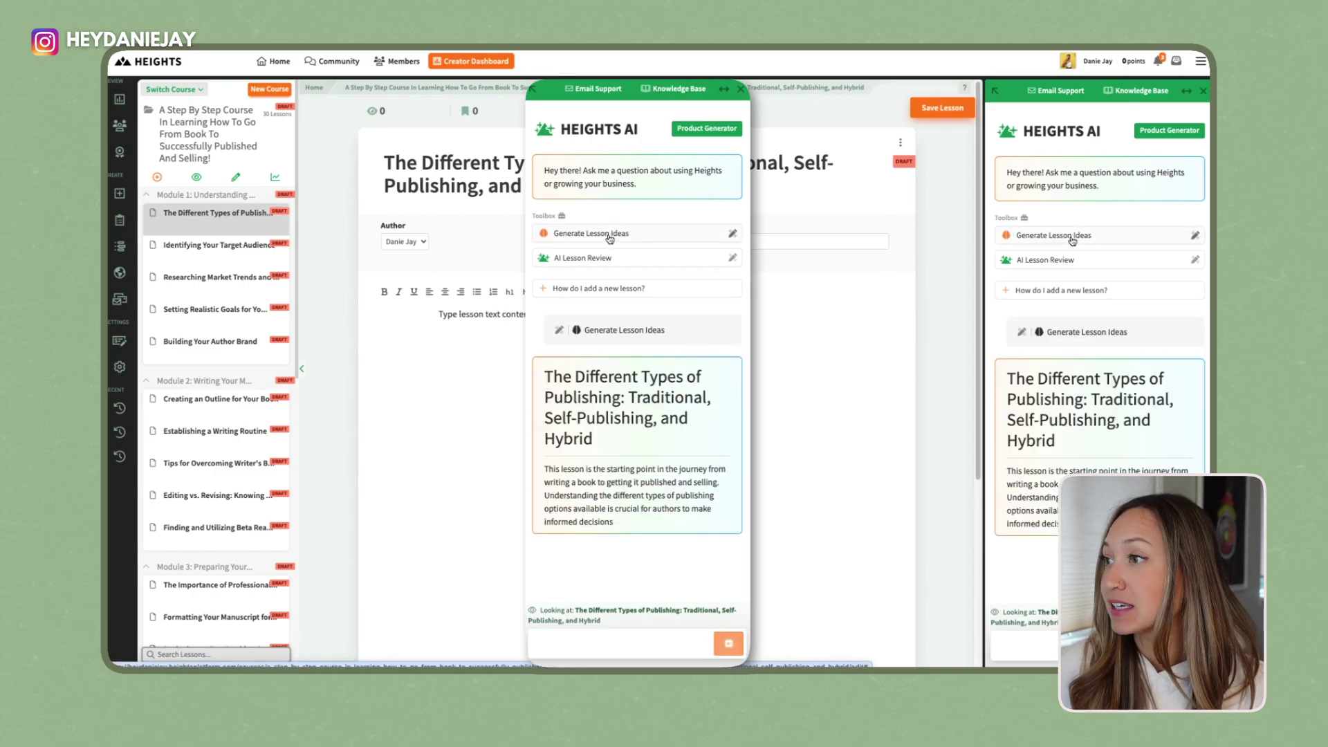
{"action": "scroll", "coordinate": [669, 400], "scroll_direction": "down", "scroll_amount": 2}
{"action": "scroll", "coordinate": [642, 405], "scroll_direction": "up", "scroll_amount": 2}
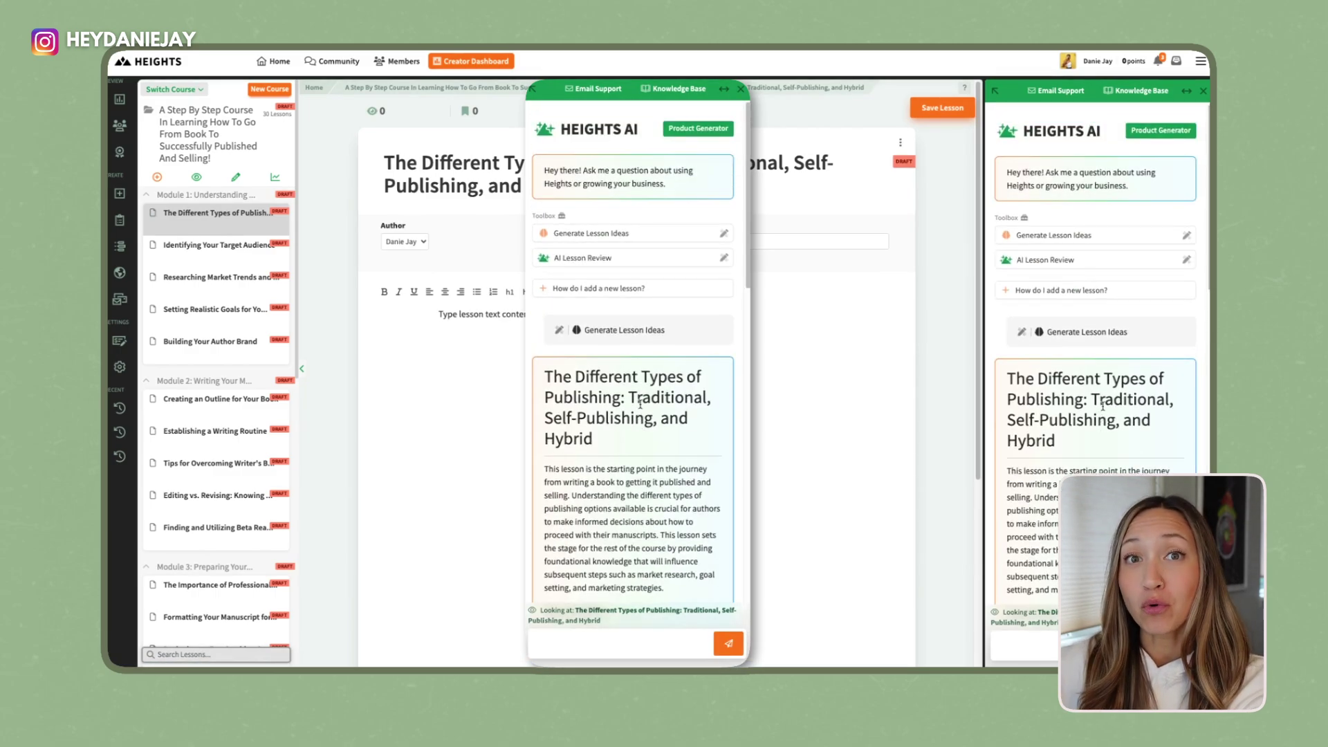
{"action": "scroll", "coordinate": [640, 404], "scroll_direction": "down", "scroll_amount": 10}
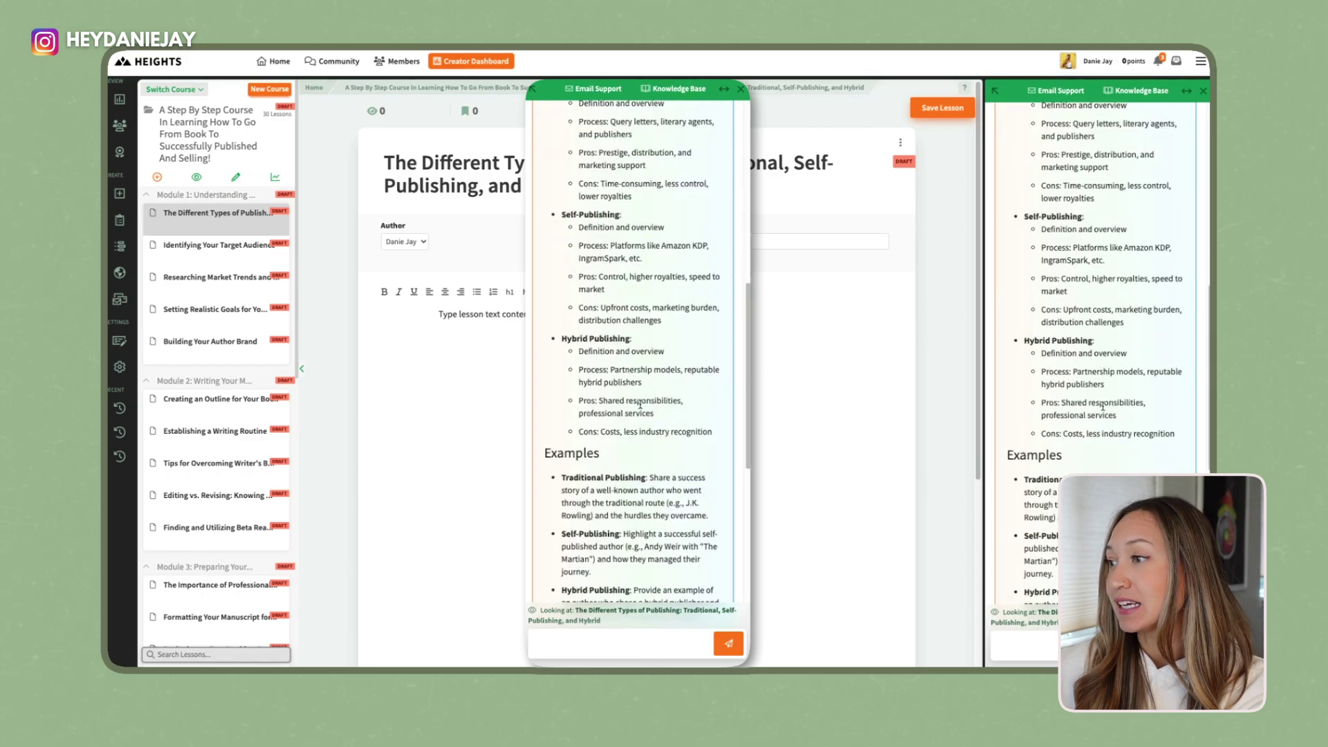
{"action": "scroll", "coordinate": [640, 404], "scroll_direction": "down", "scroll_amount": 2}
{"action": "scroll", "coordinate": [629, 395], "scroll_direction": "up", "scroll_amount": 10}
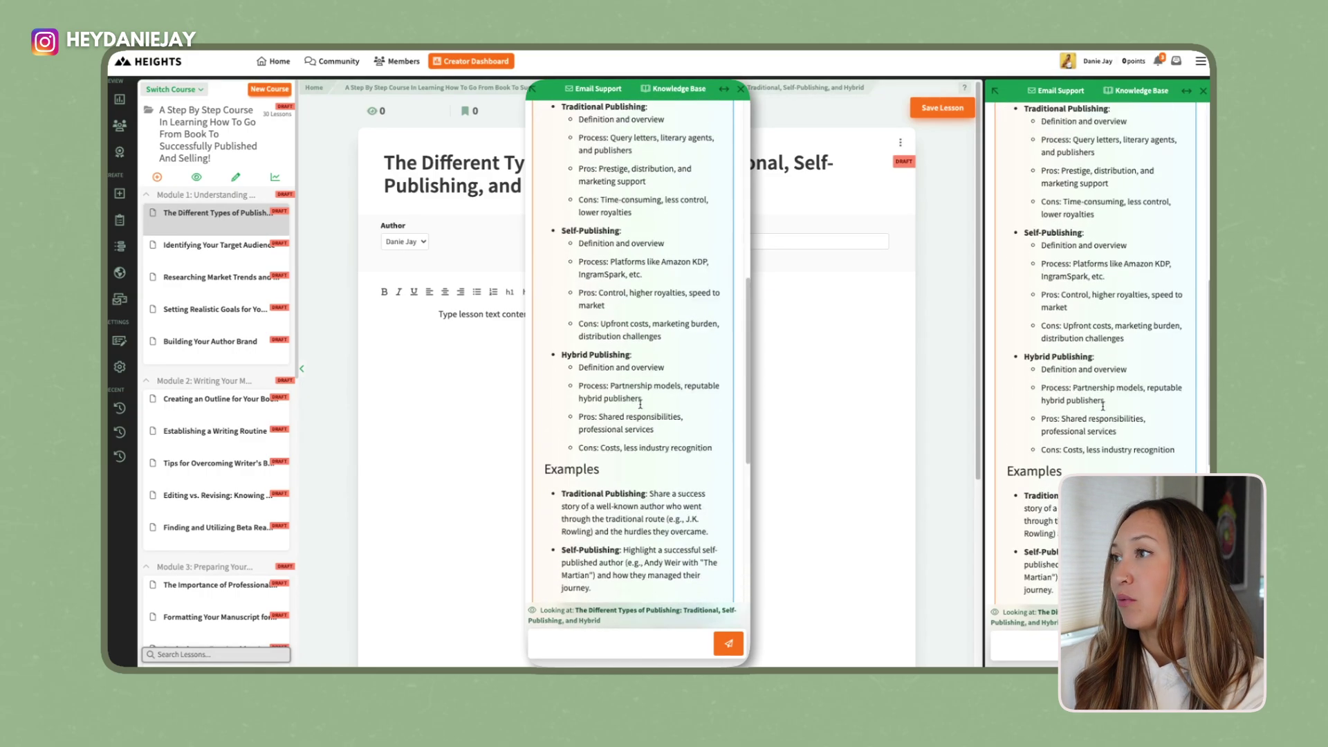
{"action": "scroll", "coordinate": [615, 383], "scroll_direction": "down", "scroll_amount": 7}
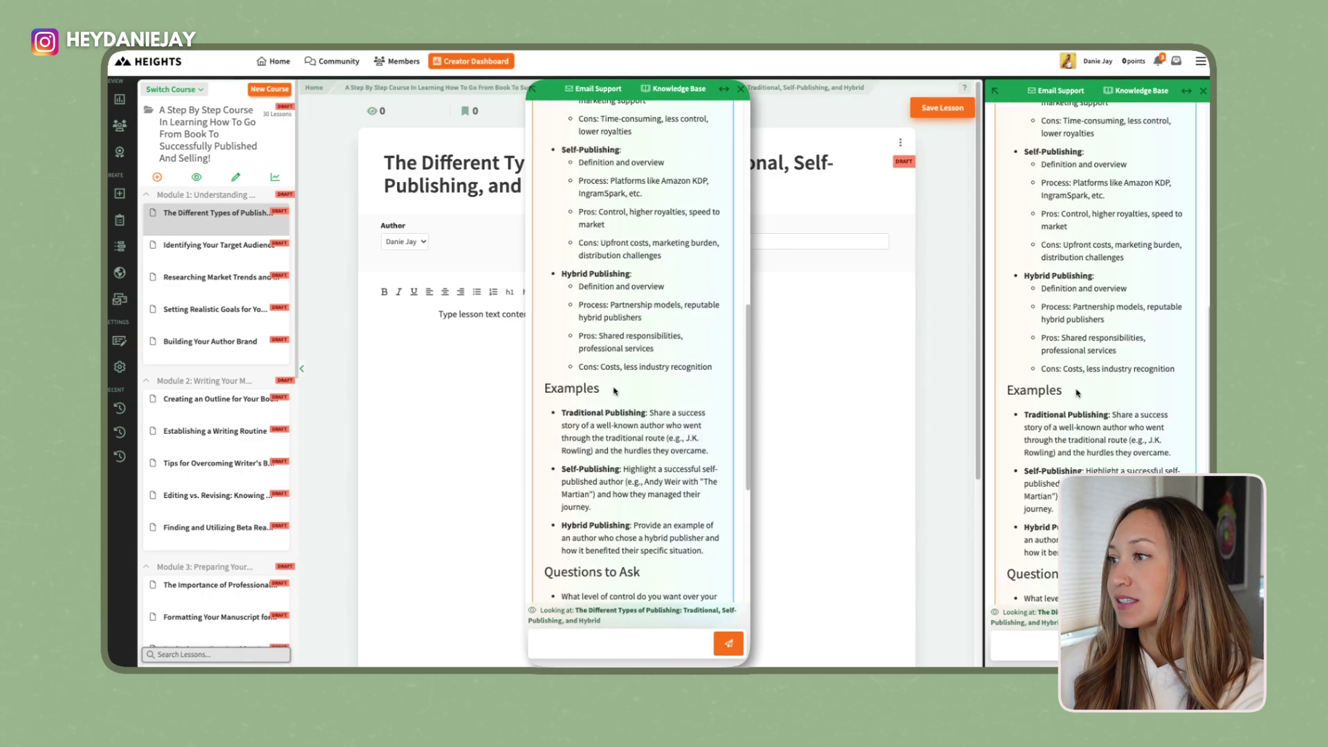
{"action": "scroll", "coordinate": [613, 395], "scroll_direction": "down", "scroll_amount": 4}
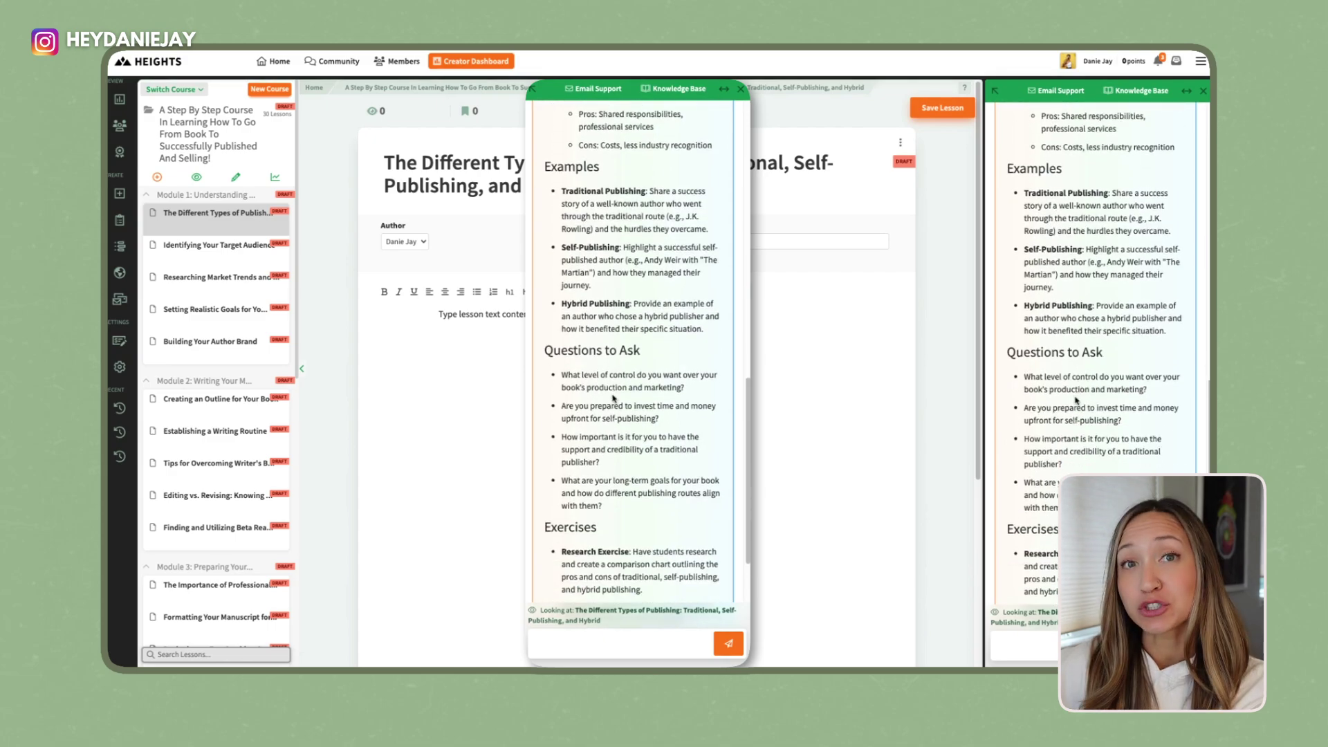
{"action": "scroll", "coordinate": [613, 399], "scroll_direction": "down", "scroll_amount": 2}
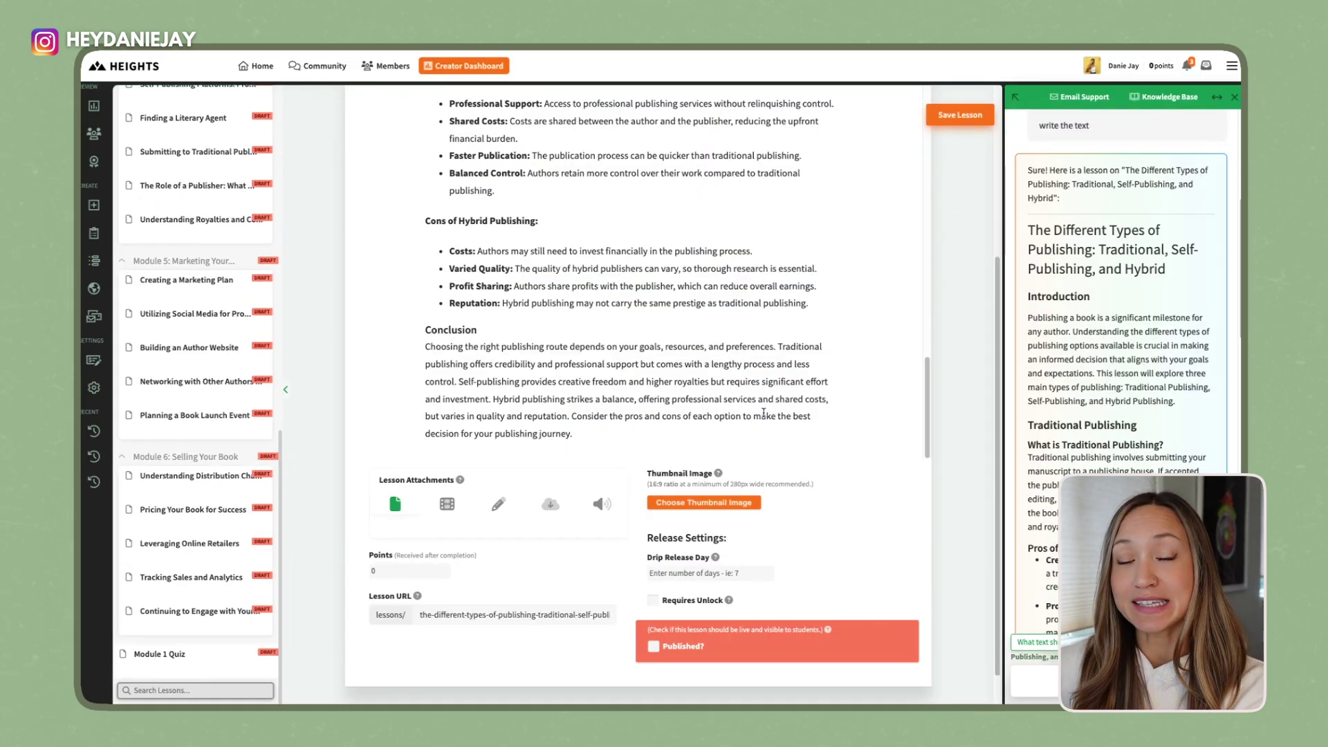
Look through the end of the publishing types lesson text and its attachment and release settings.
{"action": "scroll", "coordinate": [733, 380], "scroll_direction": "down", "scroll_amount": 1}
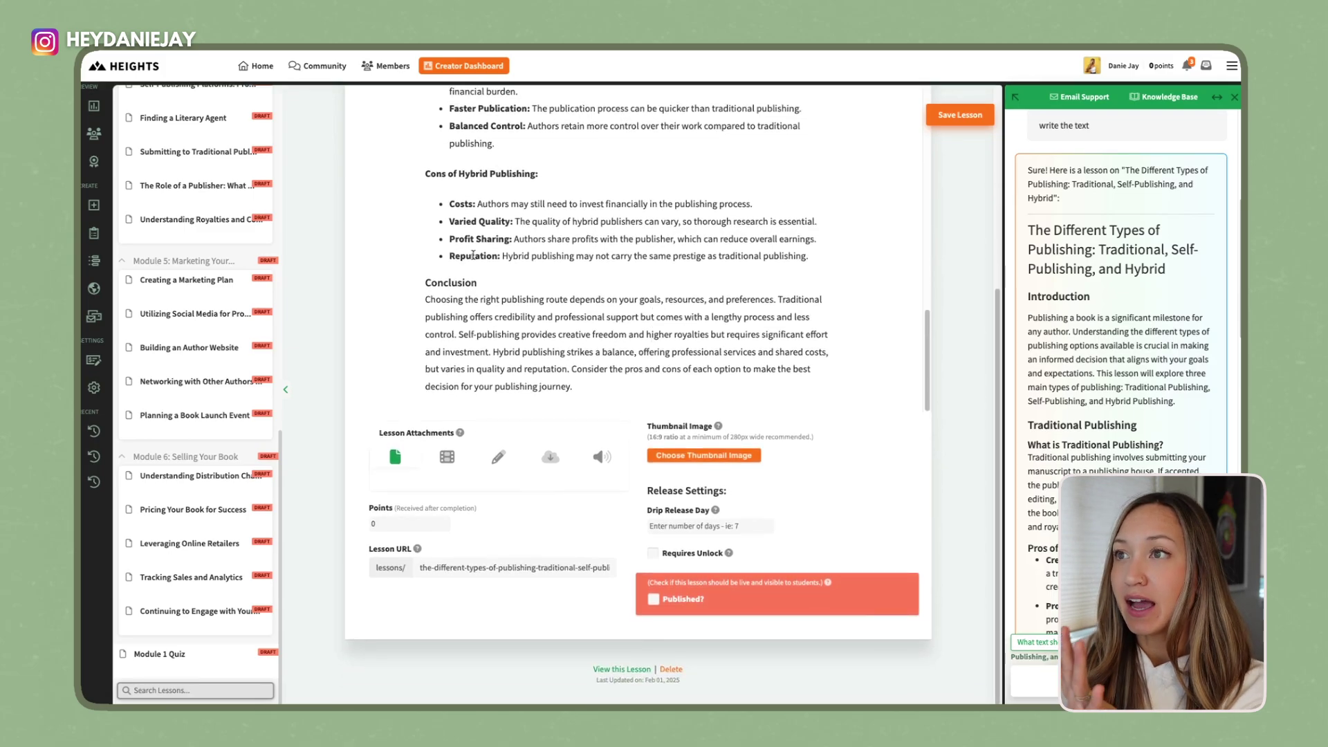
{"action": "scroll", "coordinate": [408, 215], "scroll_direction": "up", "scroll_amount": 5}
{"action": "scroll", "coordinate": [409, 216], "scroll_direction": "down", "scroll_amount": 5}
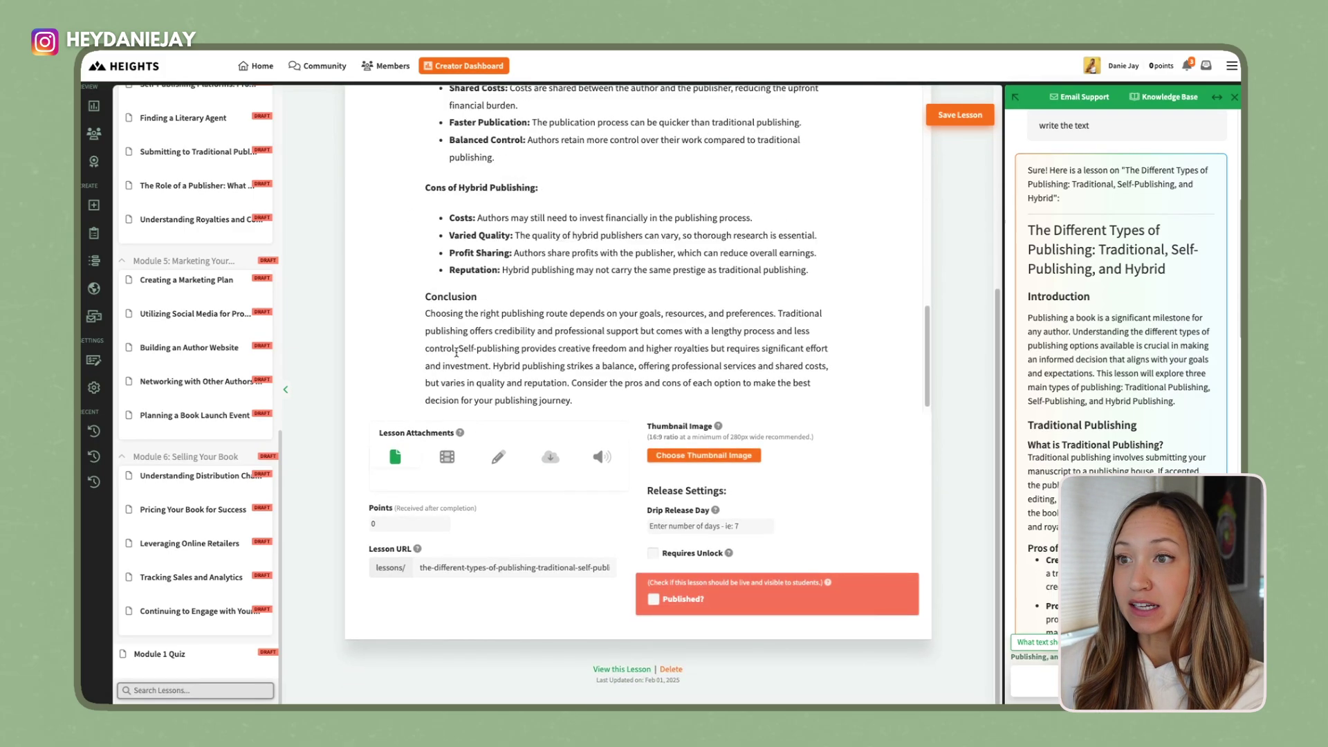
Generate a multiple choice quiz for the publishing types lesson with the AI quiz generator and review its questions and answers.
{"action": "left_click", "coordinate": [498, 457]}
{"action": "scroll", "coordinate": [477, 460], "scroll_direction": "down", "scroll_amount": 4}
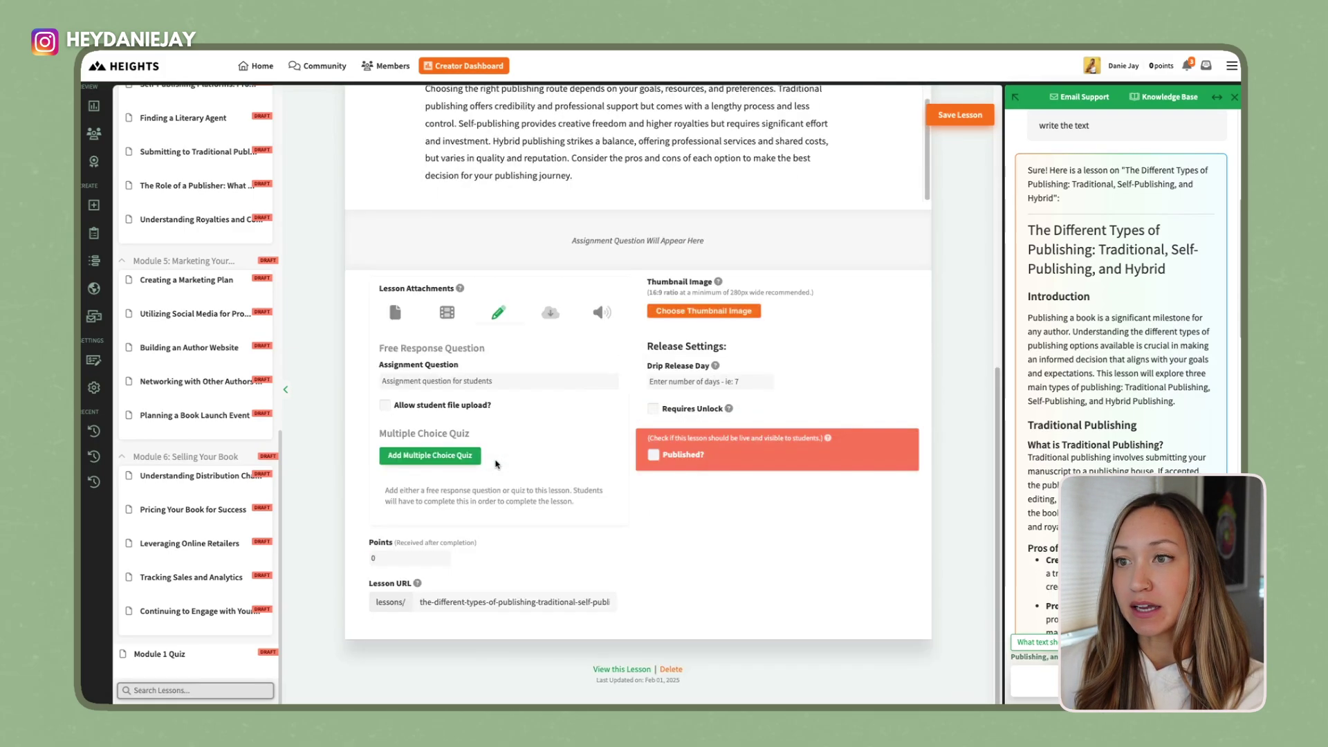
{"action": "left_click", "coordinate": [458, 456]}
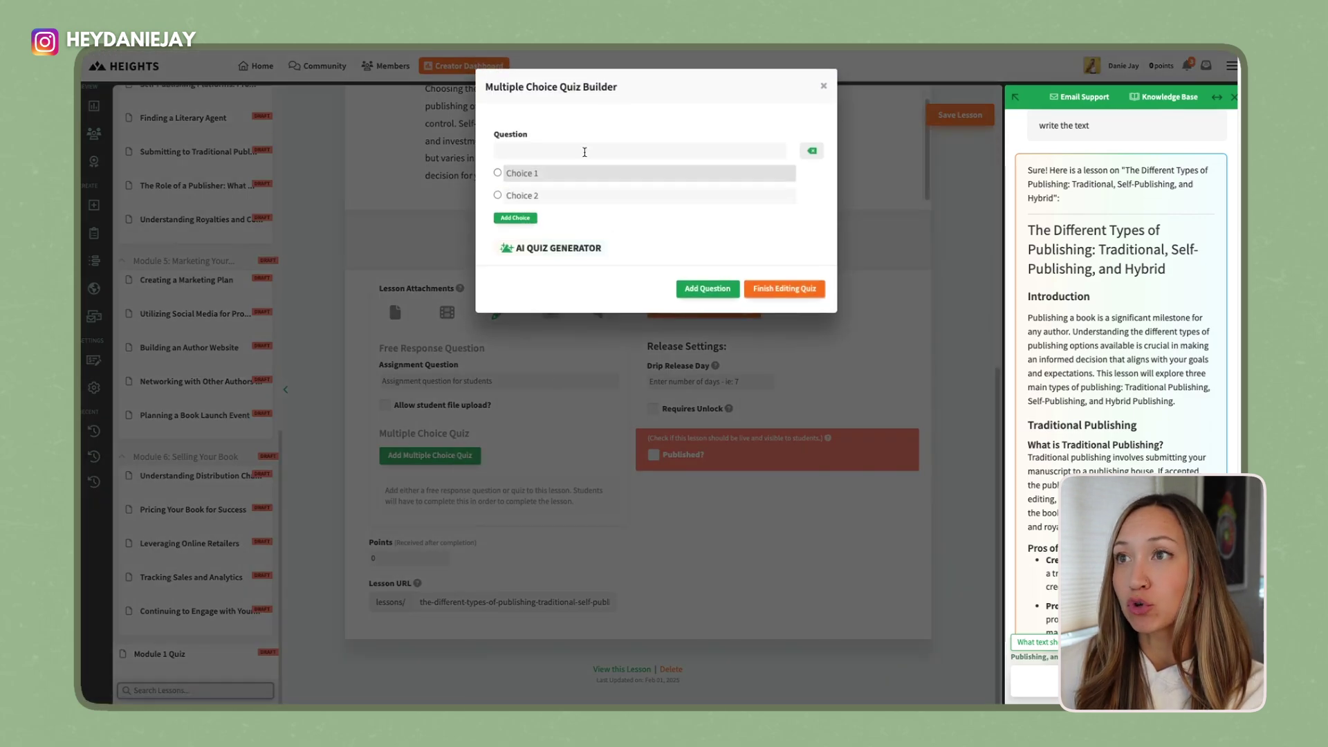
{"action": "left_click", "coordinate": [531, 250]}
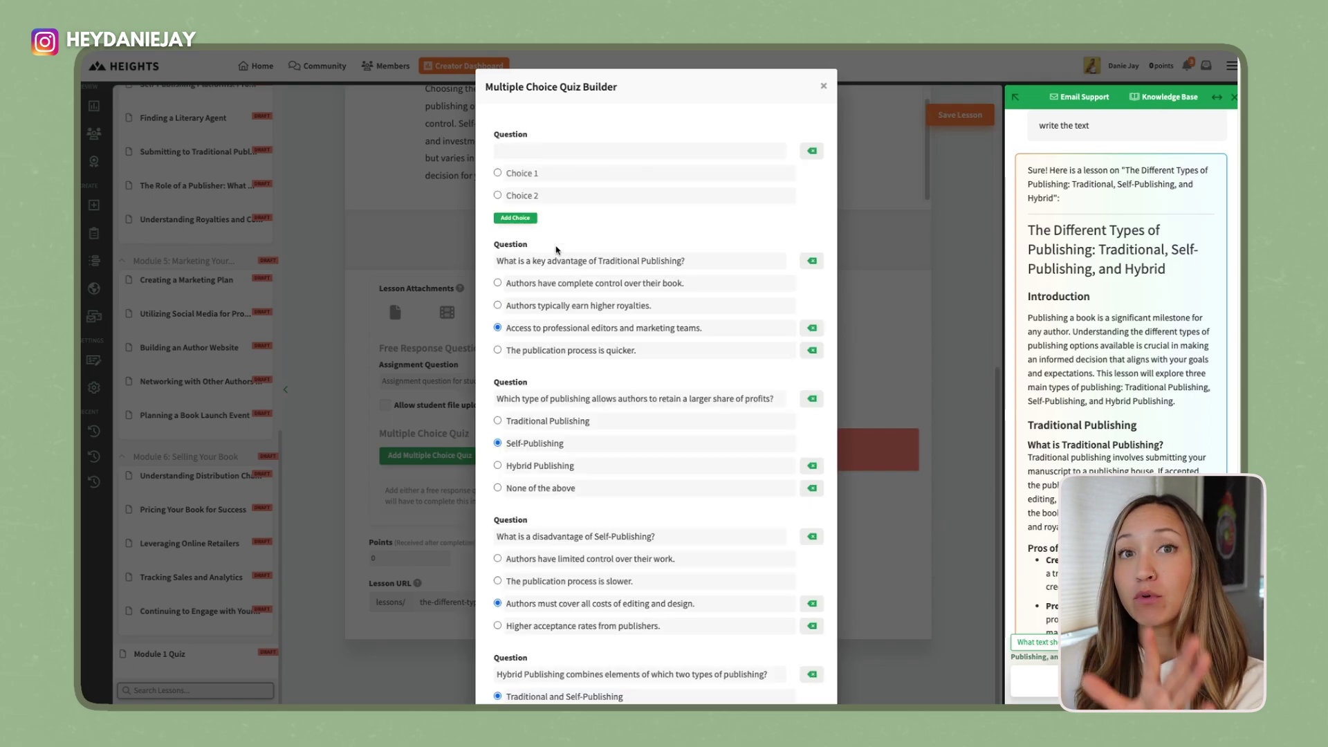
{"action": "scroll", "coordinate": [574, 283], "scroll_direction": "down", "scroll_amount": 3}
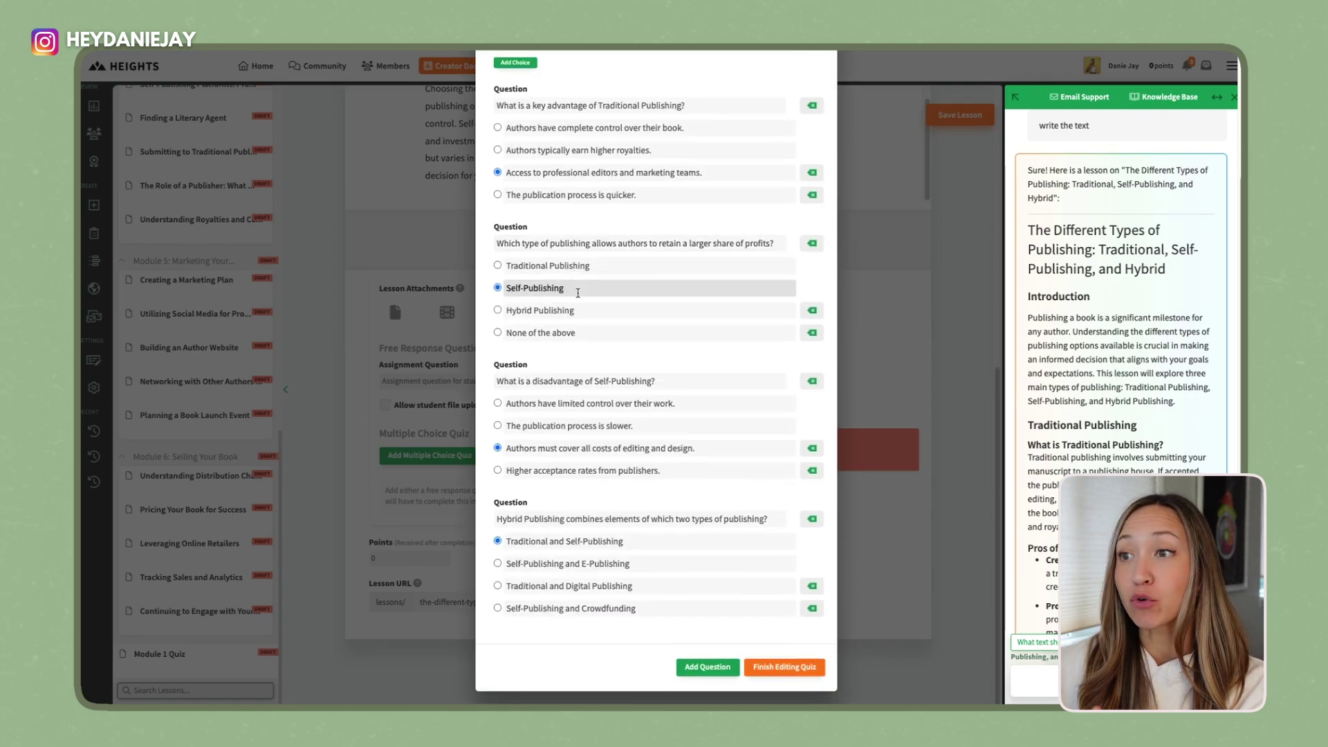
{"action": "scroll", "coordinate": [579, 294], "scroll_direction": "up", "scroll_amount": 3}
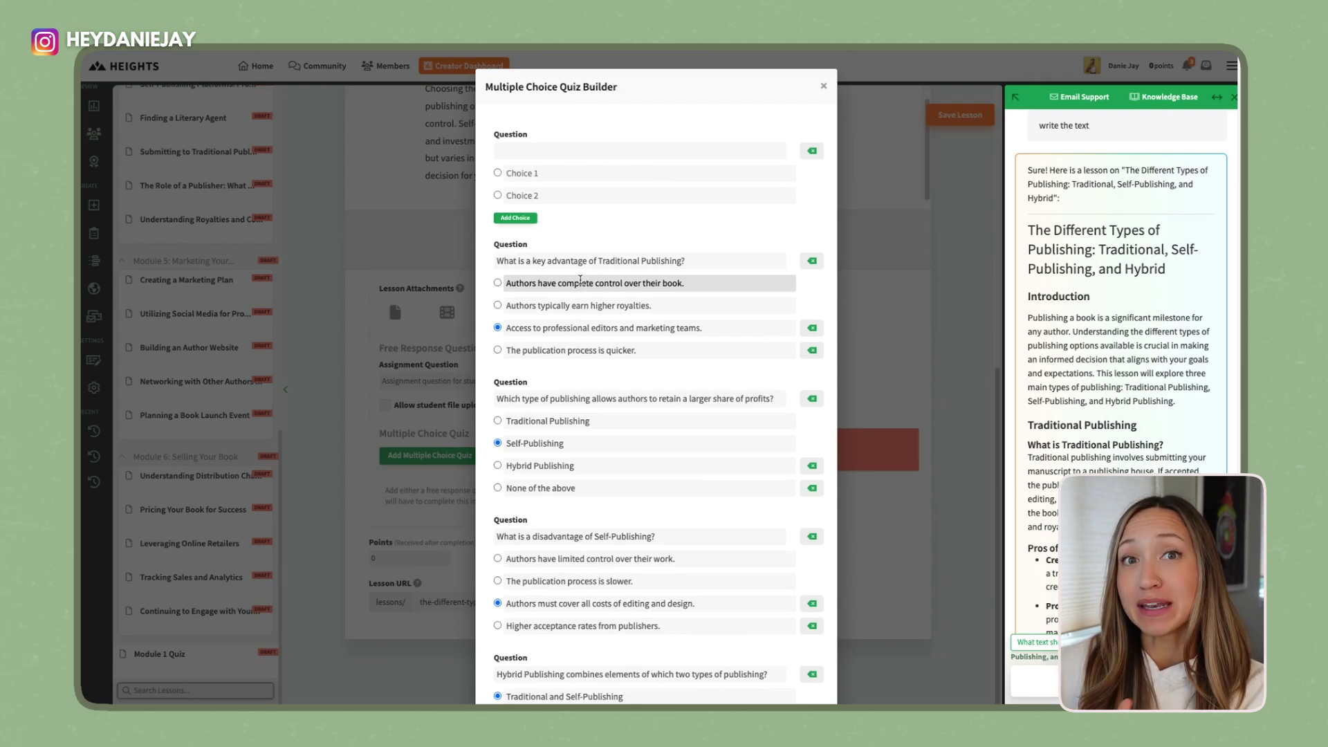
{"action": "scroll", "coordinate": [580, 280], "scroll_direction": "down", "scroll_amount": 2}
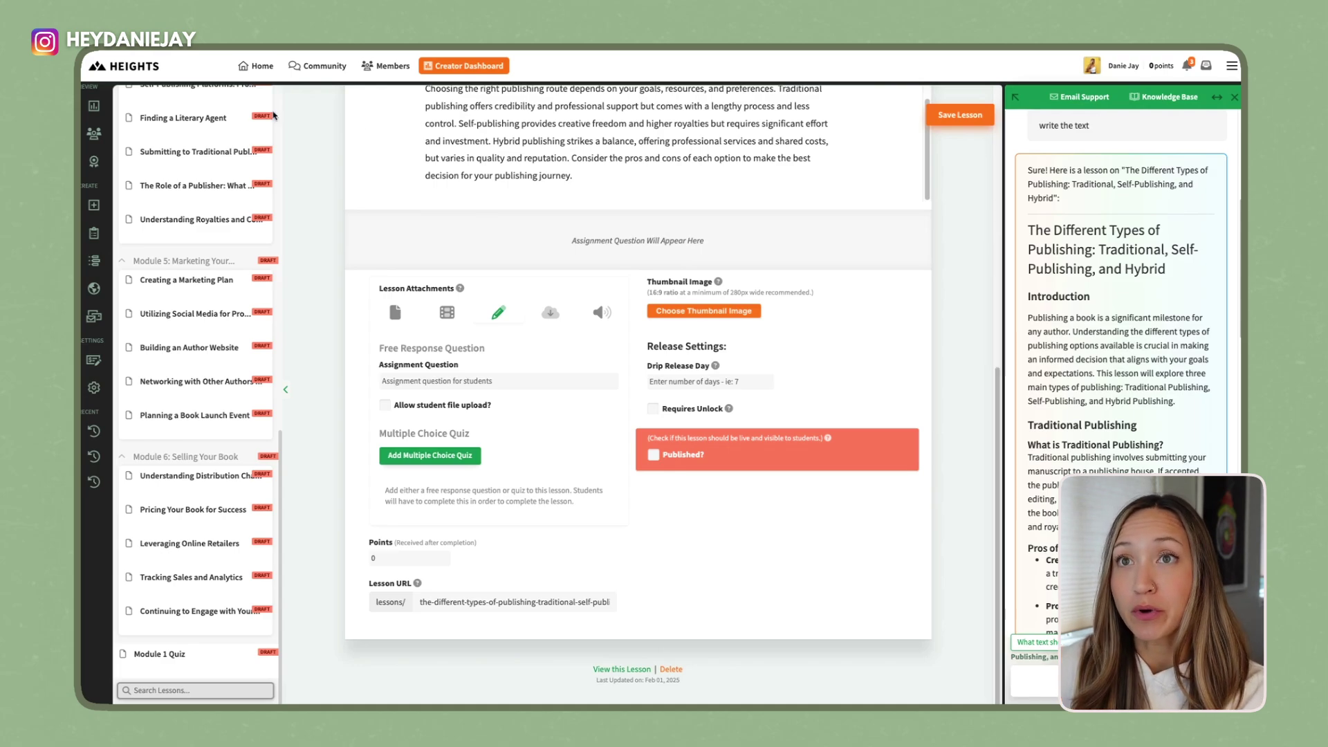
Open the settings of the Polite Pup Academy course, have Heights AI set its launch date to November 1st, 2025, and apply the update.
{"action": "mouse_move", "coordinate": [88, 141]}
{"action": "mouse_move", "coordinate": [90, 238]}
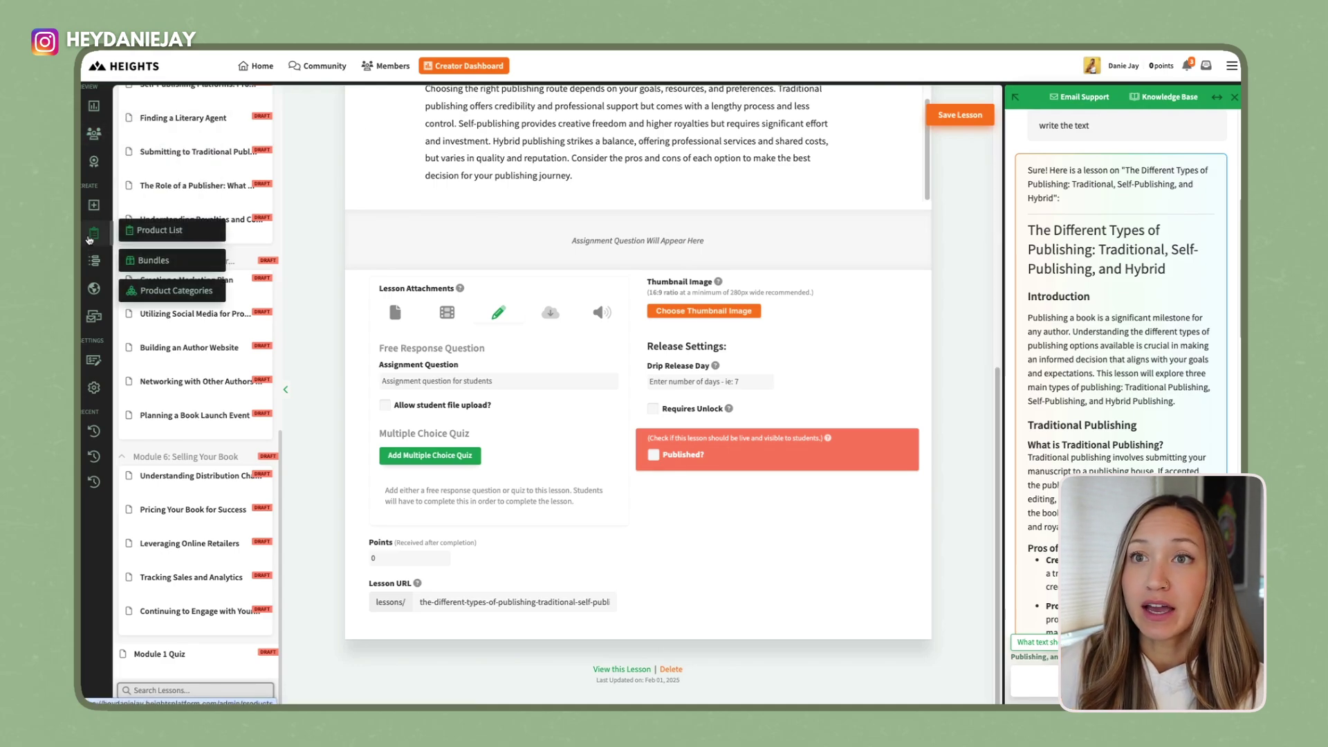
{"action": "left_click", "coordinate": [159, 230]}
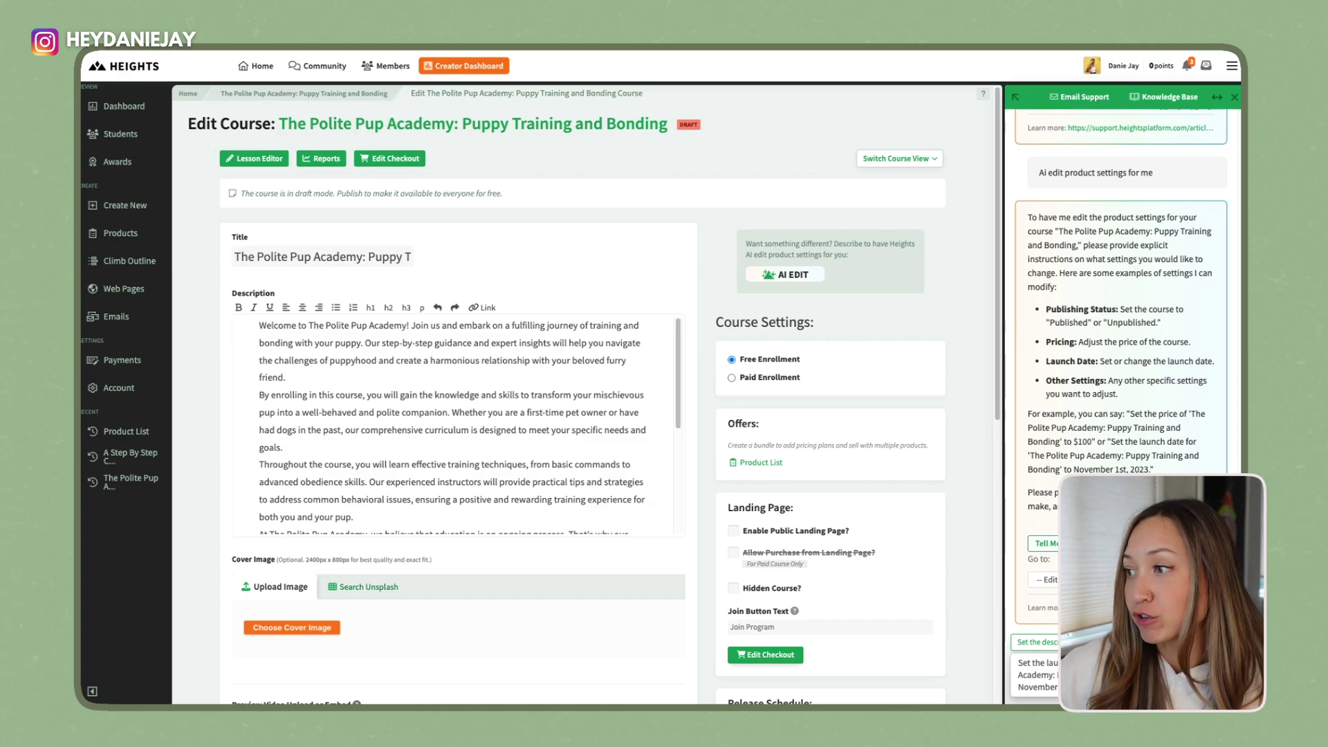
{"action": "key", "text": "Return"}
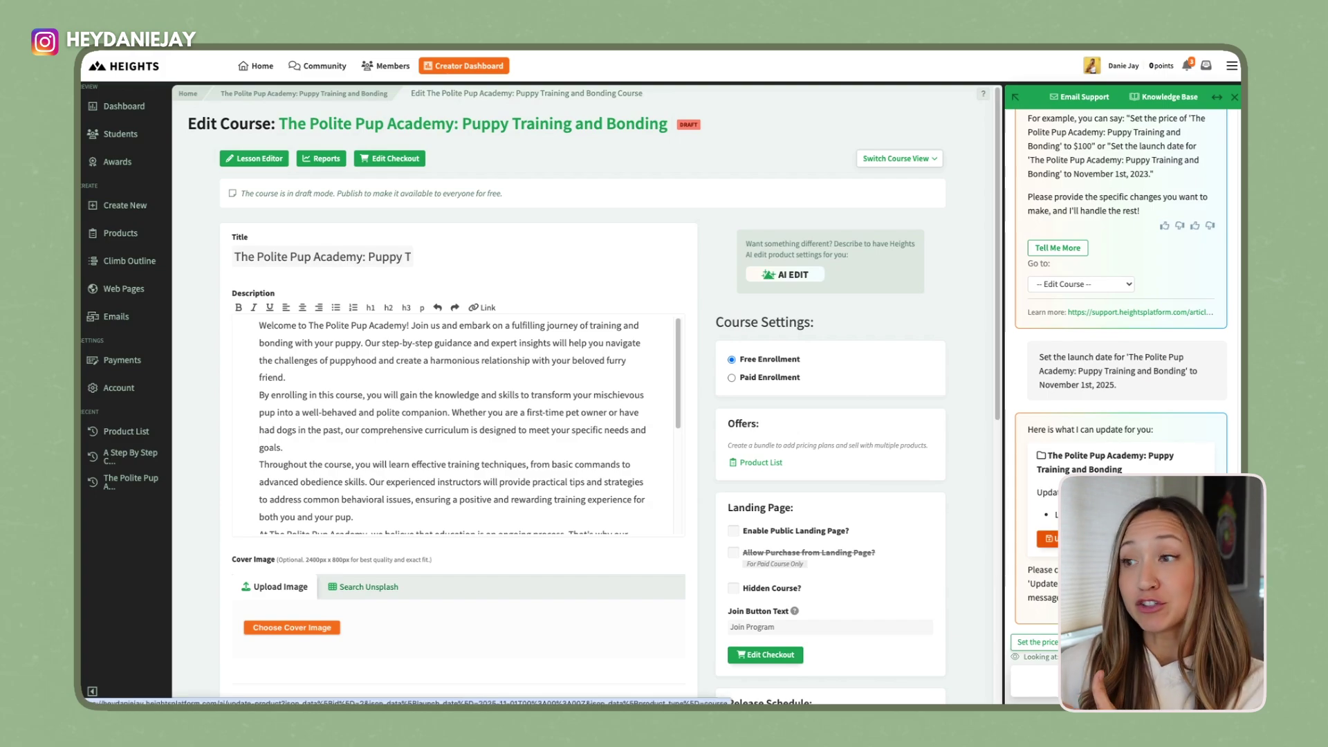
{"action": "left_click", "coordinate": [1048, 538]}
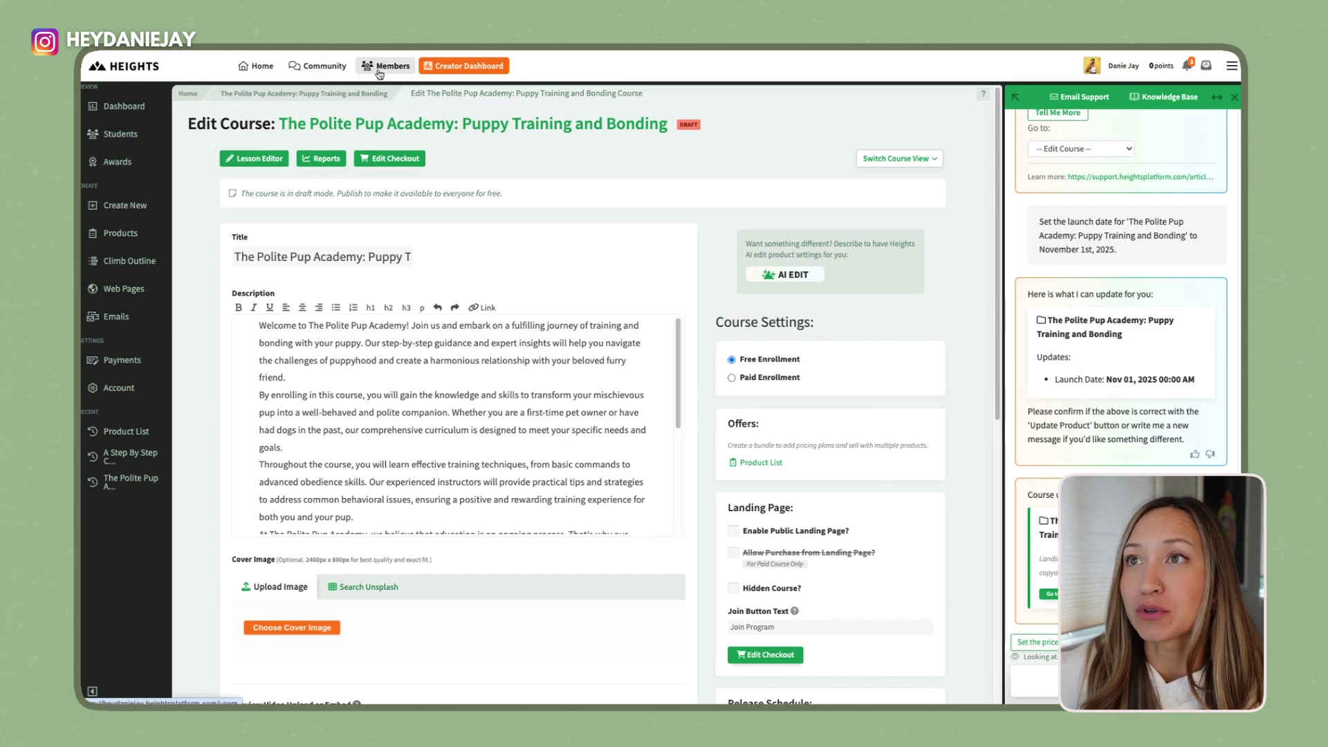
Open Heights AI Coach from the dashboard and go through its recommended tasks for January 30 and January 23, 2025.
{"action": "left_click", "coordinate": [121, 109]}
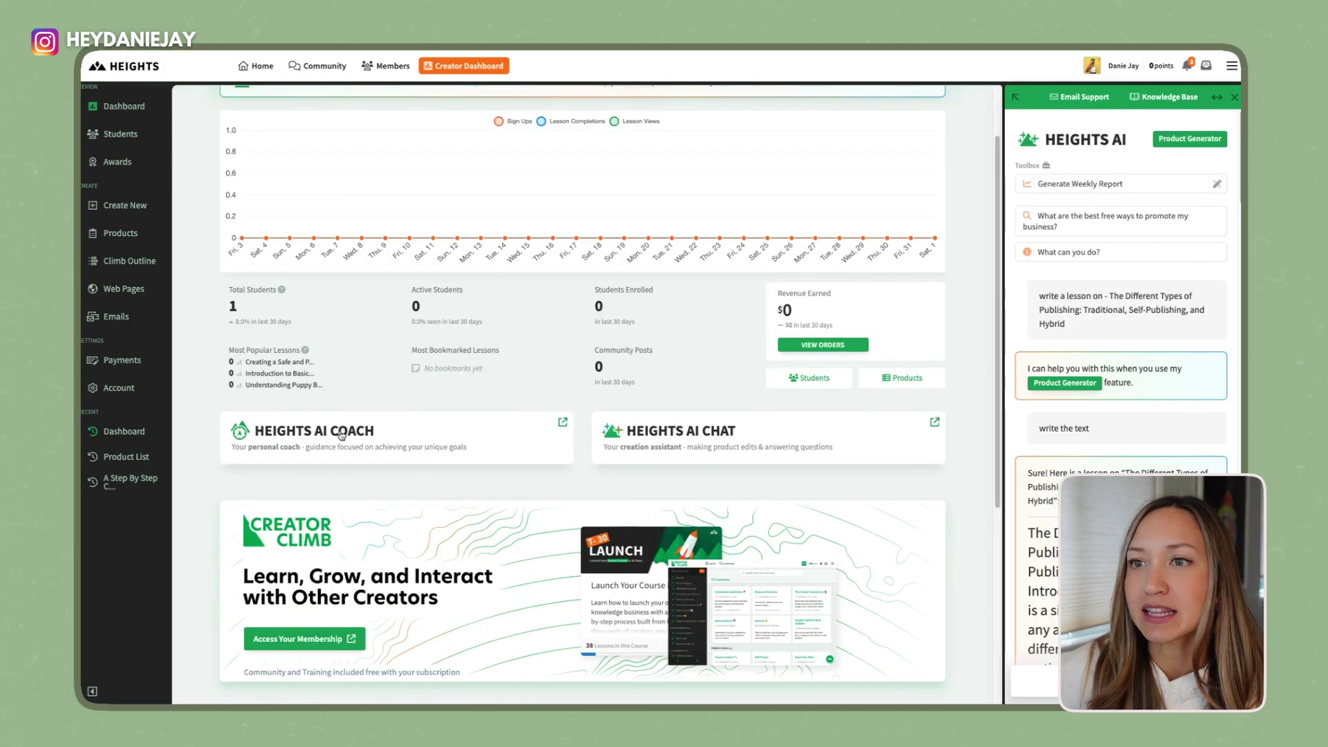
{"action": "left_click", "coordinate": [341, 435]}
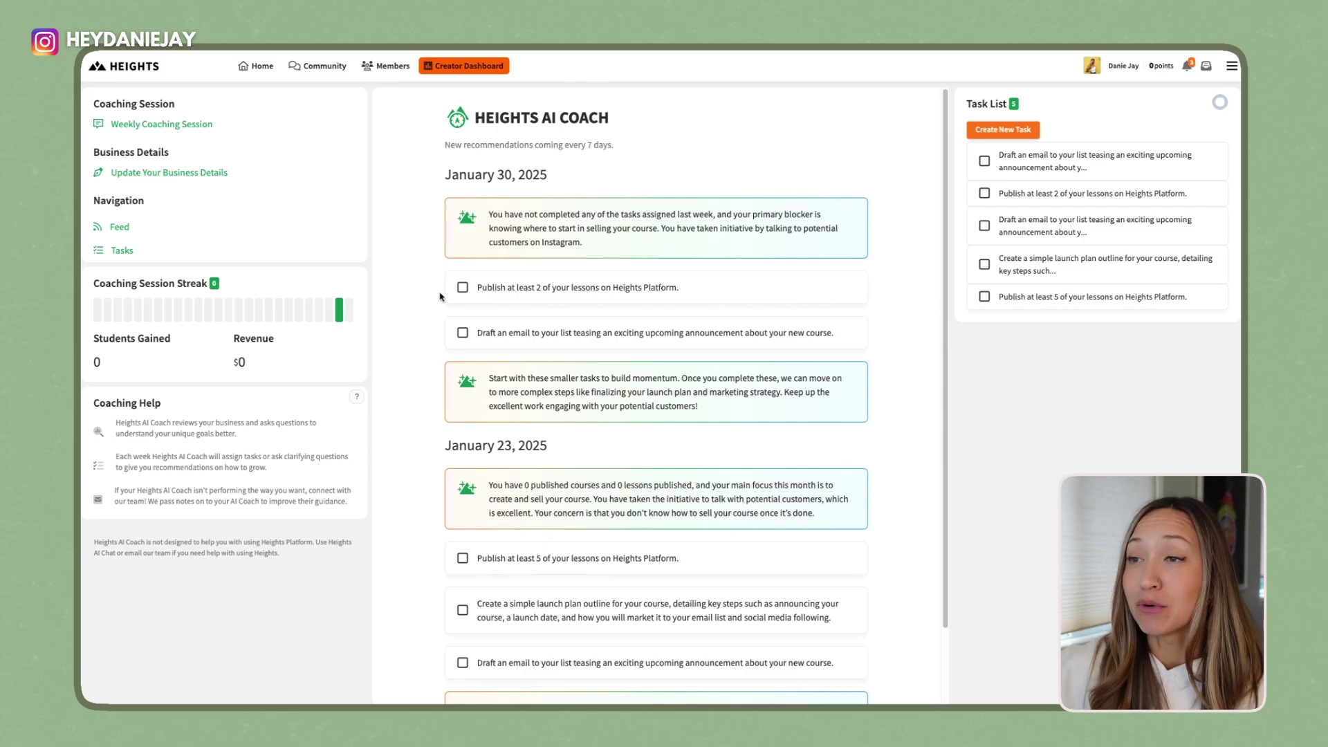
{"action": "scroll", "coordinate": [440, 296], "scroll_direction": "down", "scroll_amount": 2}
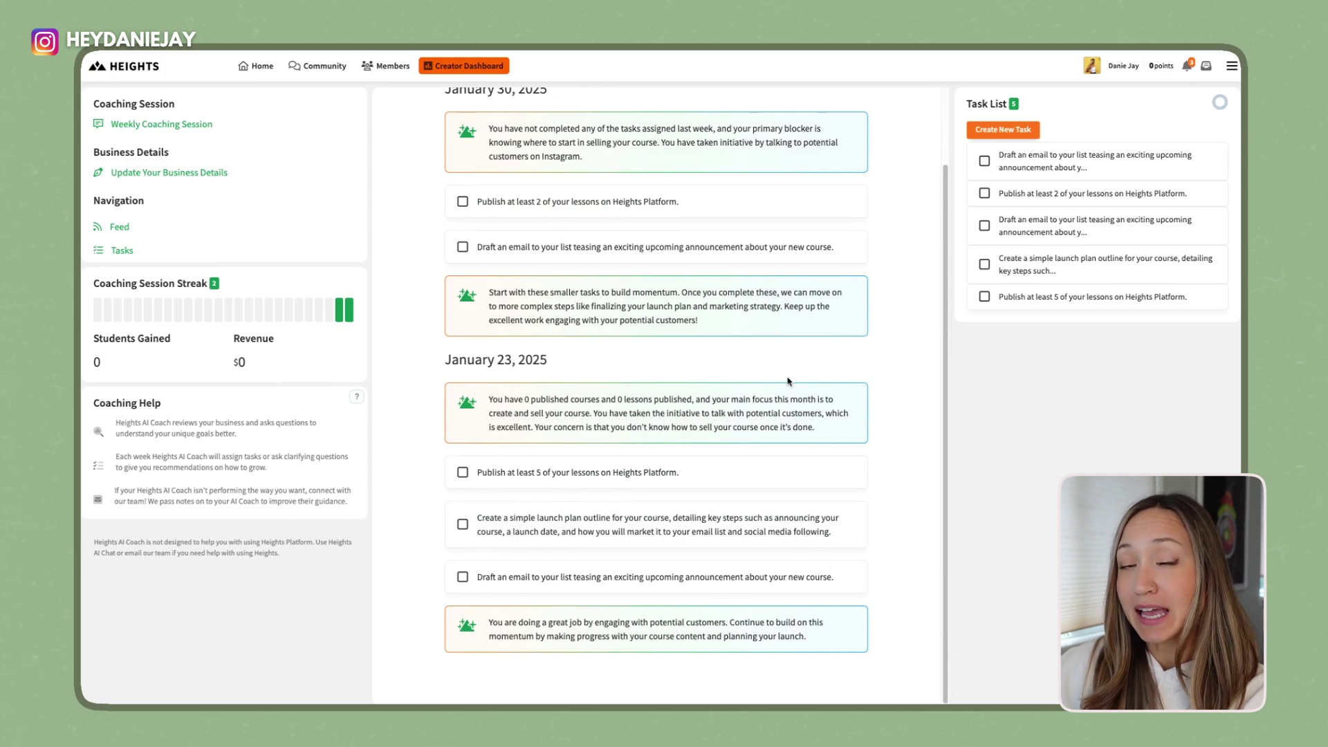
{"action": "left_click", "coordinate": [462, 472]}
{"action": "left_click", "coordinate": [462, 524]}
{"action": "left_click", "coordinate": [463, 578]}
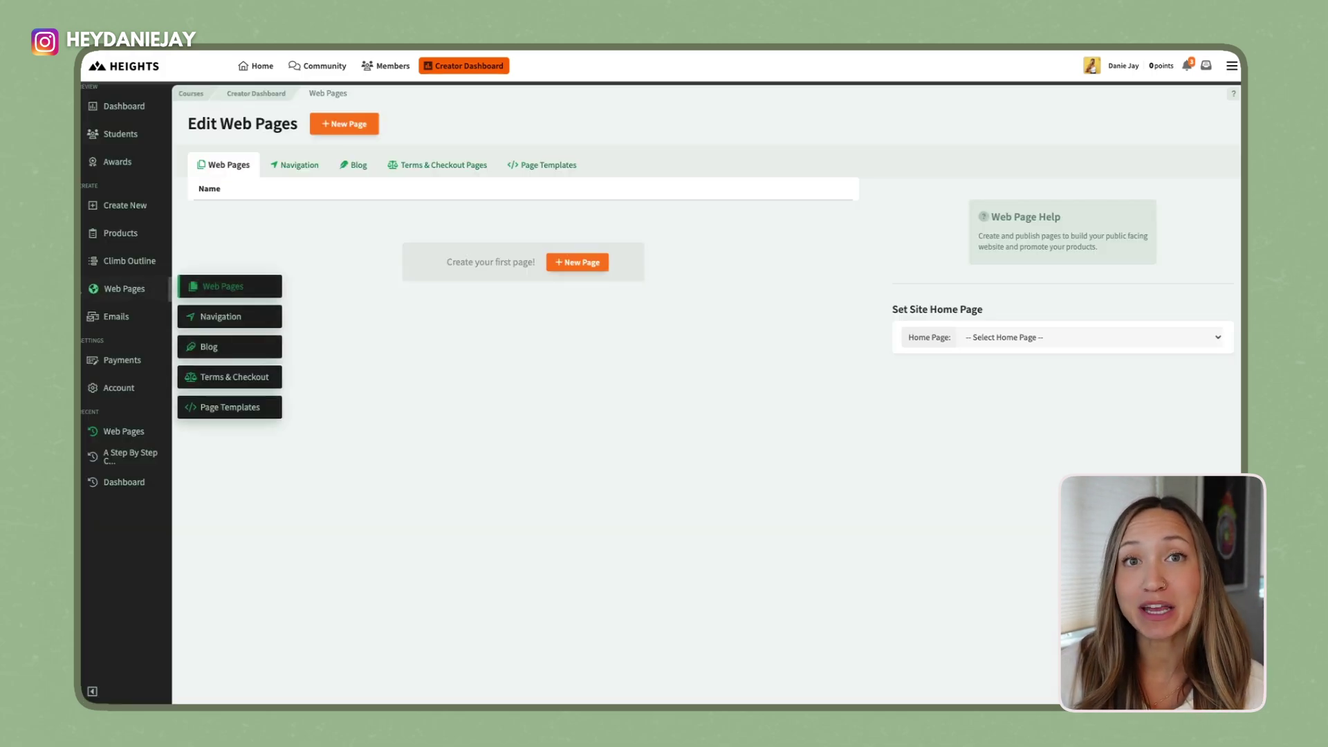
Start a new web page with Heights AI for "A Step By Step Course In Learning How To Go From Book To Successfully Published And Selling!".
{"action": "mouse_move", "coordinate": [132, 291]}
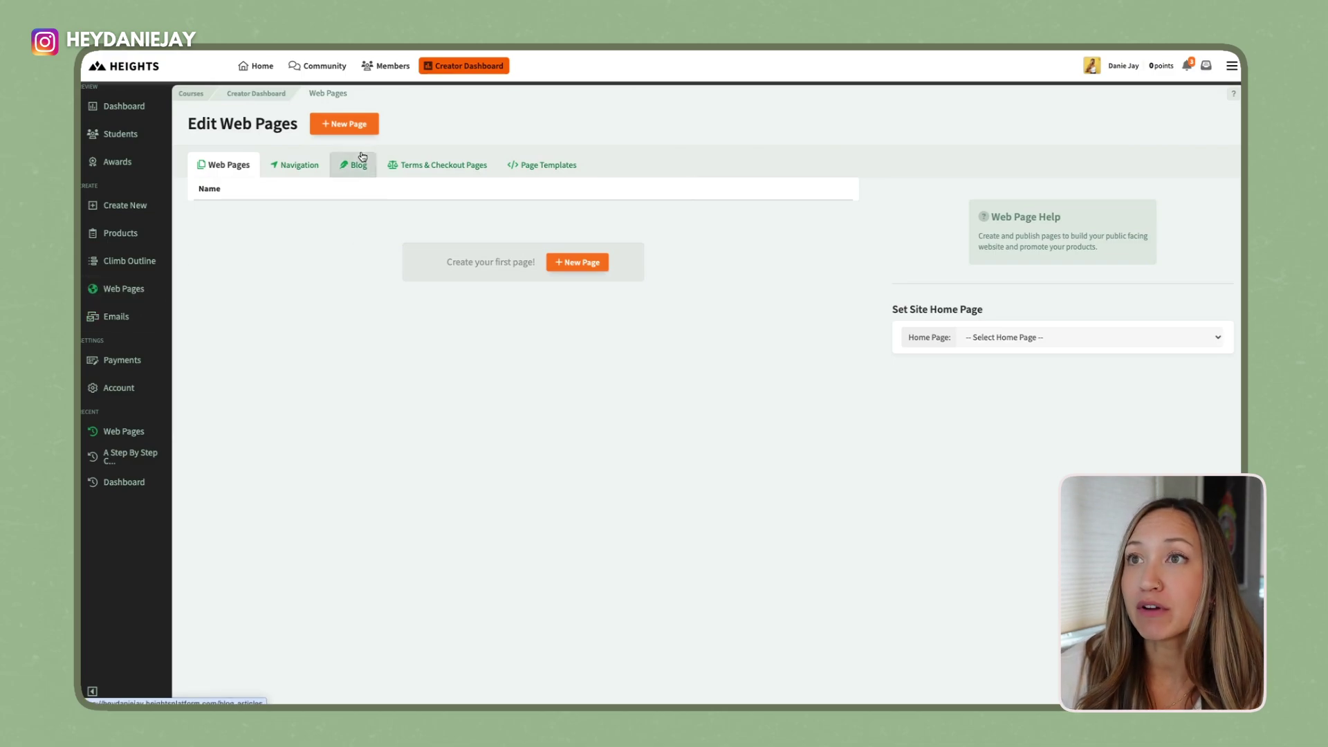
{"action": "left_click", "coordinate": [351, 126]}
{"action": "left_click", "coordinate": [512, 279]}
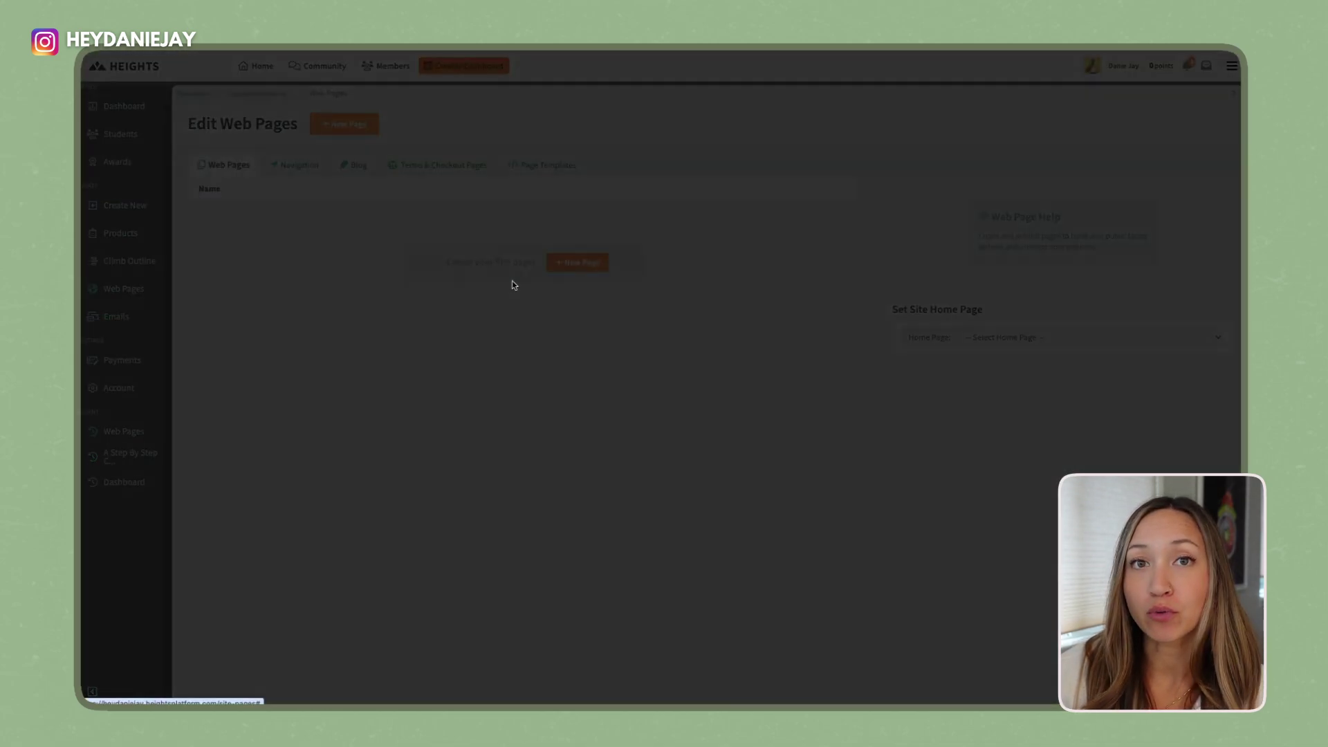
{"action": "left_click", "coordinate": [577, 212]}
{"action": "left_click", "coordinate": [578, 225]}
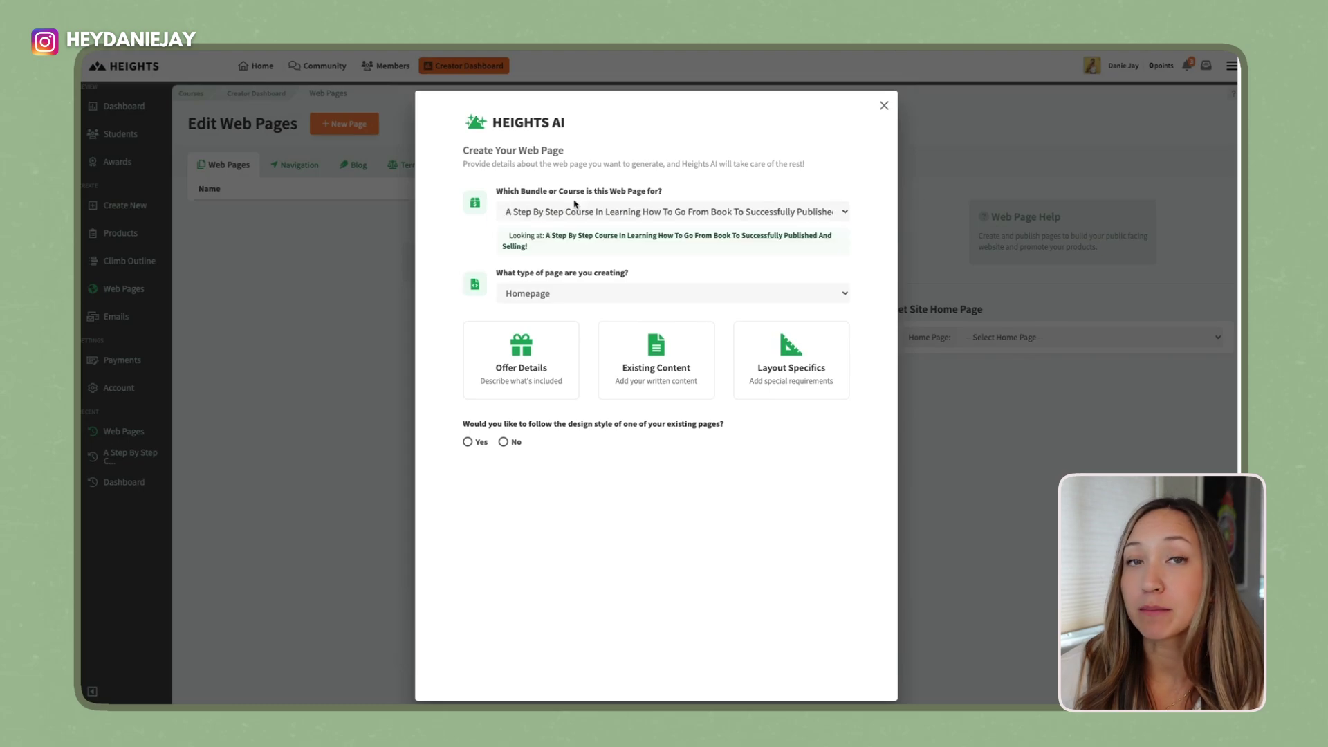
Set the page type to Sales Page and check the optional offer details and existing content sections, leaving them empty.
{"action": "left_click", "coordinate": [609, 293]}
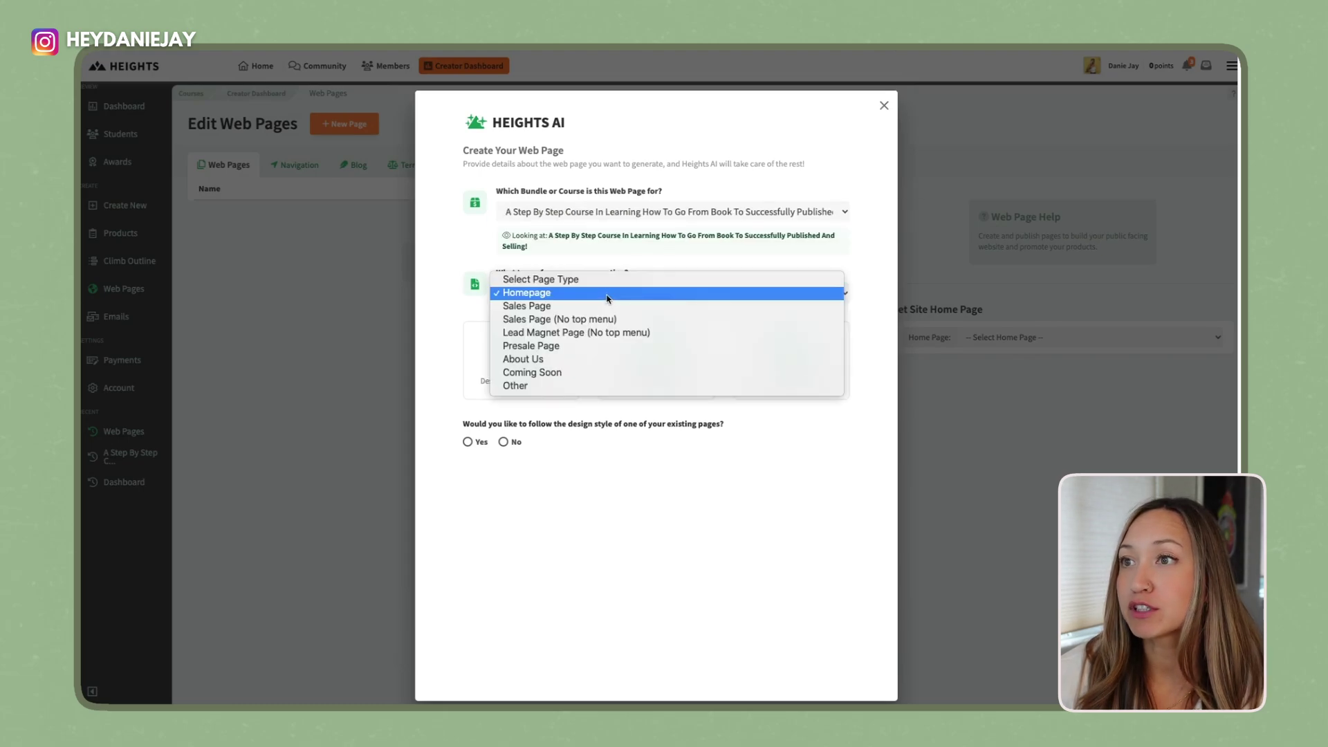
{"action": "left_click", "coordinate": [585, 307]}
{"action": "left_click", "coordinate": [526, 363]}
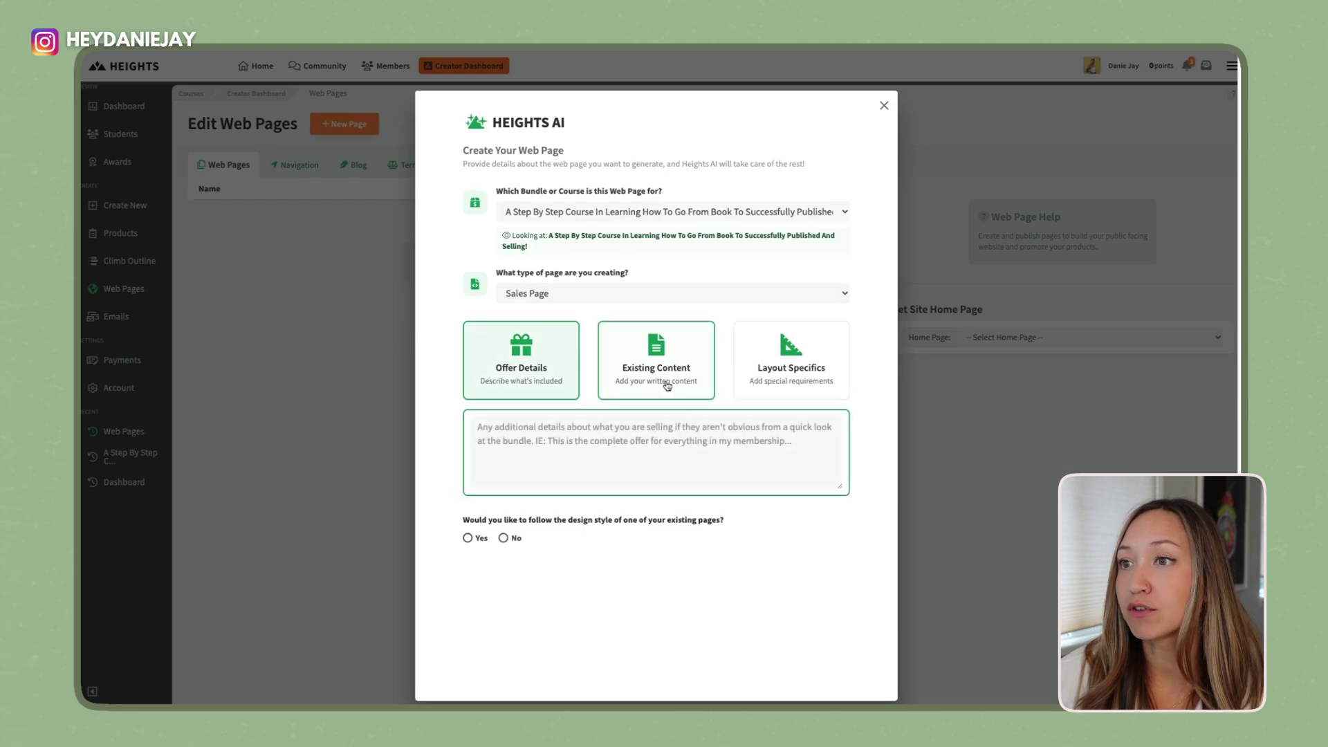
{"action": "left_click", "coordinate": [668, 383]}
{"action": "left_click", "coordinate": [543, 368]}
{"action": "left_click", "coordinate": [540, 367]}
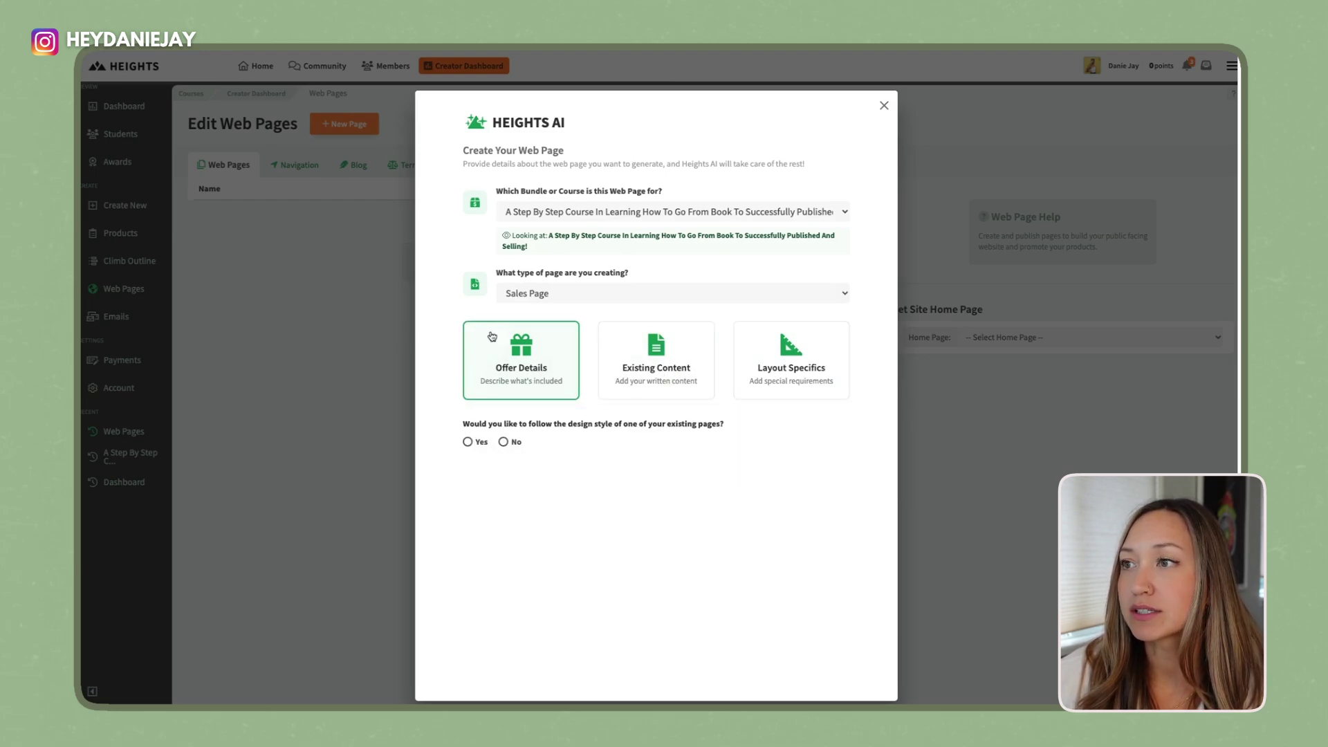
Decline following an existing page's design, choose the Tech Startup style with playfulness 4 and Illustration images, and continue to the page preview.
{"action": "left_click", "coordinate": [504, 443]}
{"action": "left_click", "coordinate": [604, 270]}
{"action": "left_click_drag", "start_coordinate": [599, 356], "coordinate": [591, 355]}
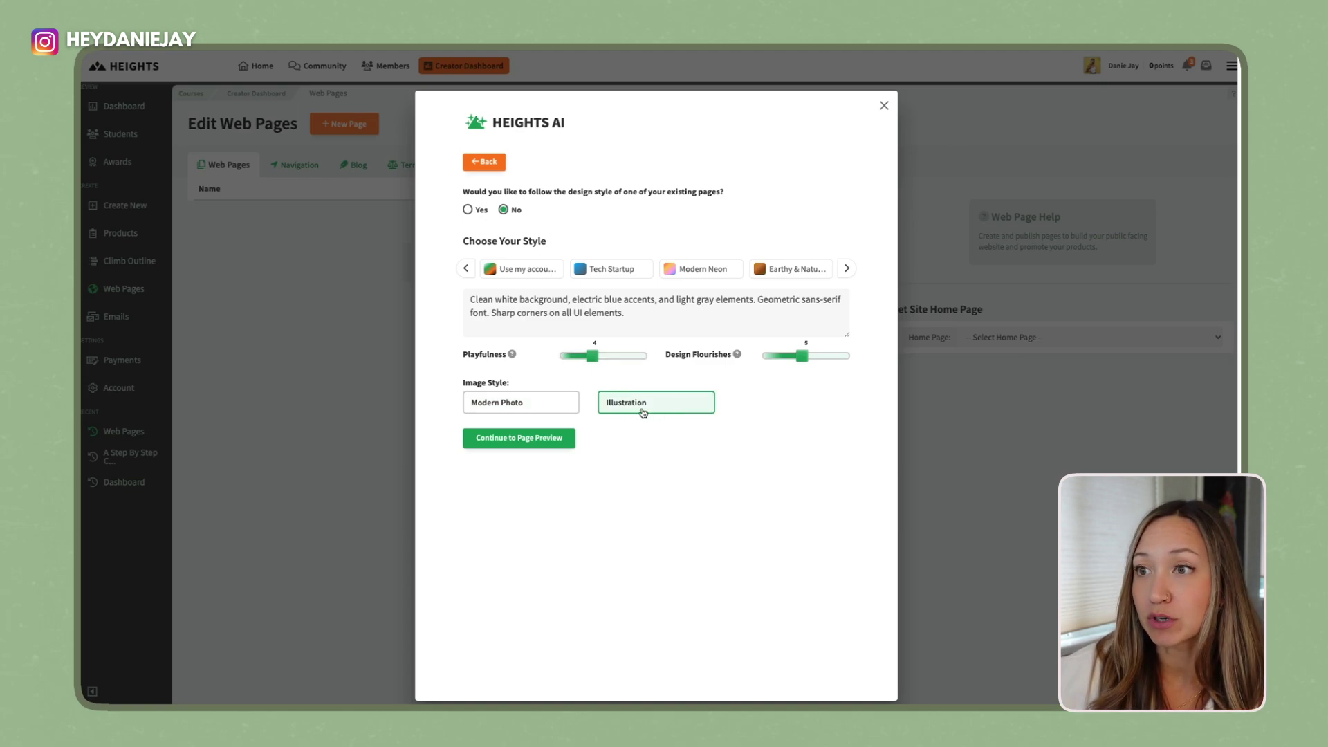
{"action": "left_click", "coordinate": [561, 438]}
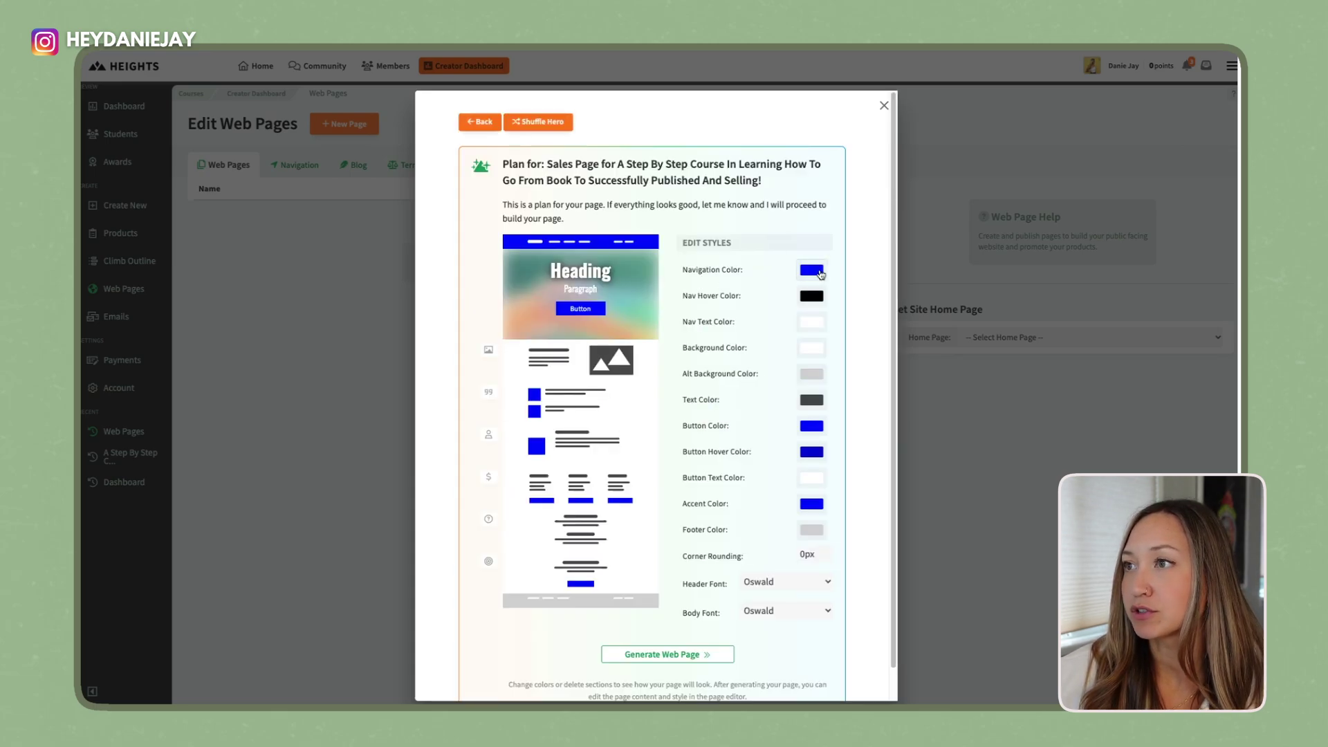
Check the navigation color option in the sales page plan and generate the web page.
{"action": "left_click", "coordinate": [820, 273]}
{"action": "left_click", "coordinate": [743, 234]}
{"action": "scroll", "coordinate": [709, 648], "scroll_direction": "down", "scroll_amount": 1}
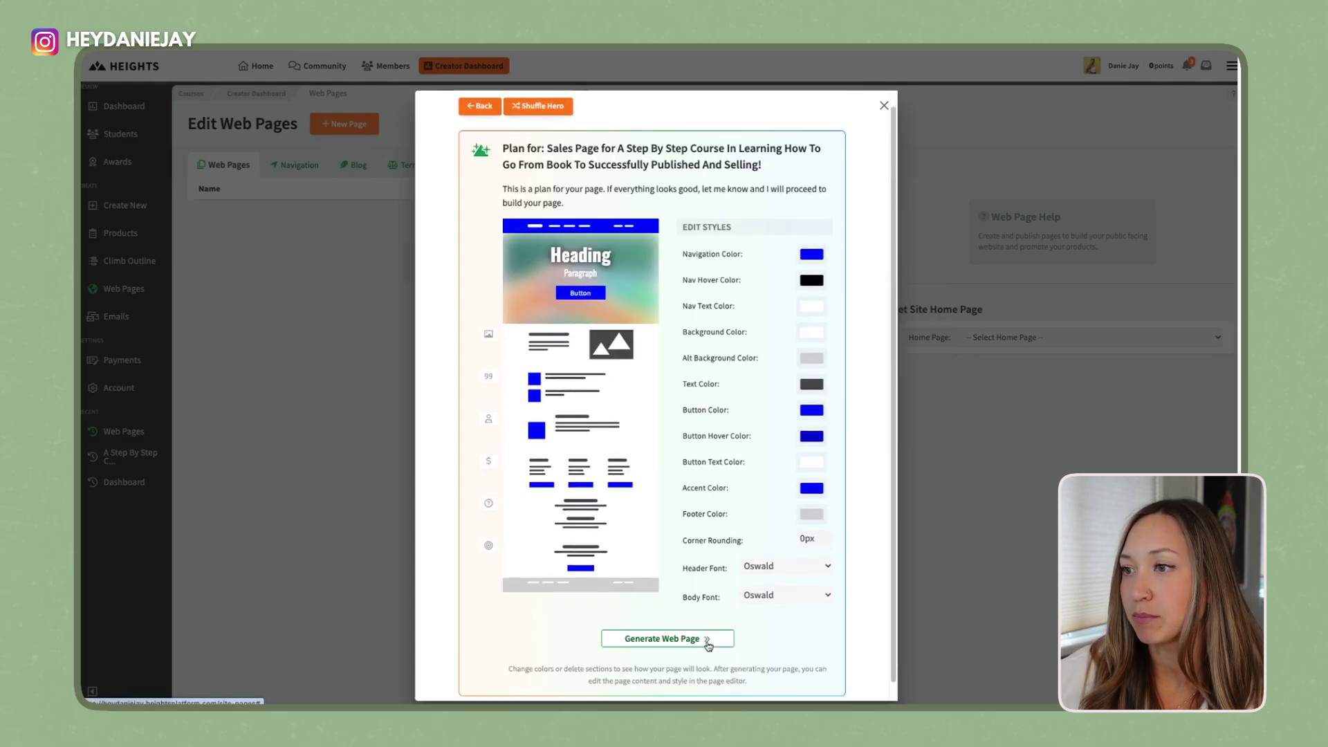
{"action": "left_click", "coordinate": [703, 625]}
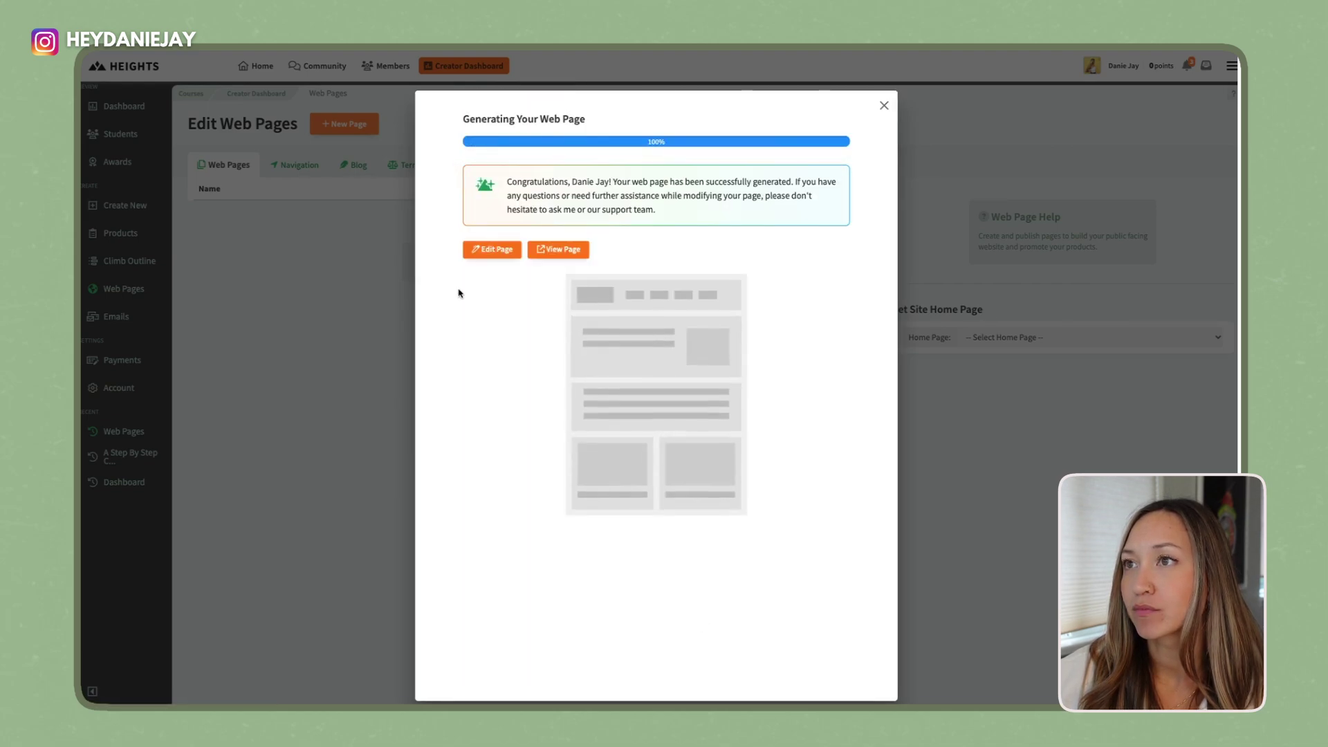
View the generated sales page and examine its hero, program description, testimonials, instructor, pricing and FAQ sections.
{"action": "left_click", "coordinate": [557, 249]}
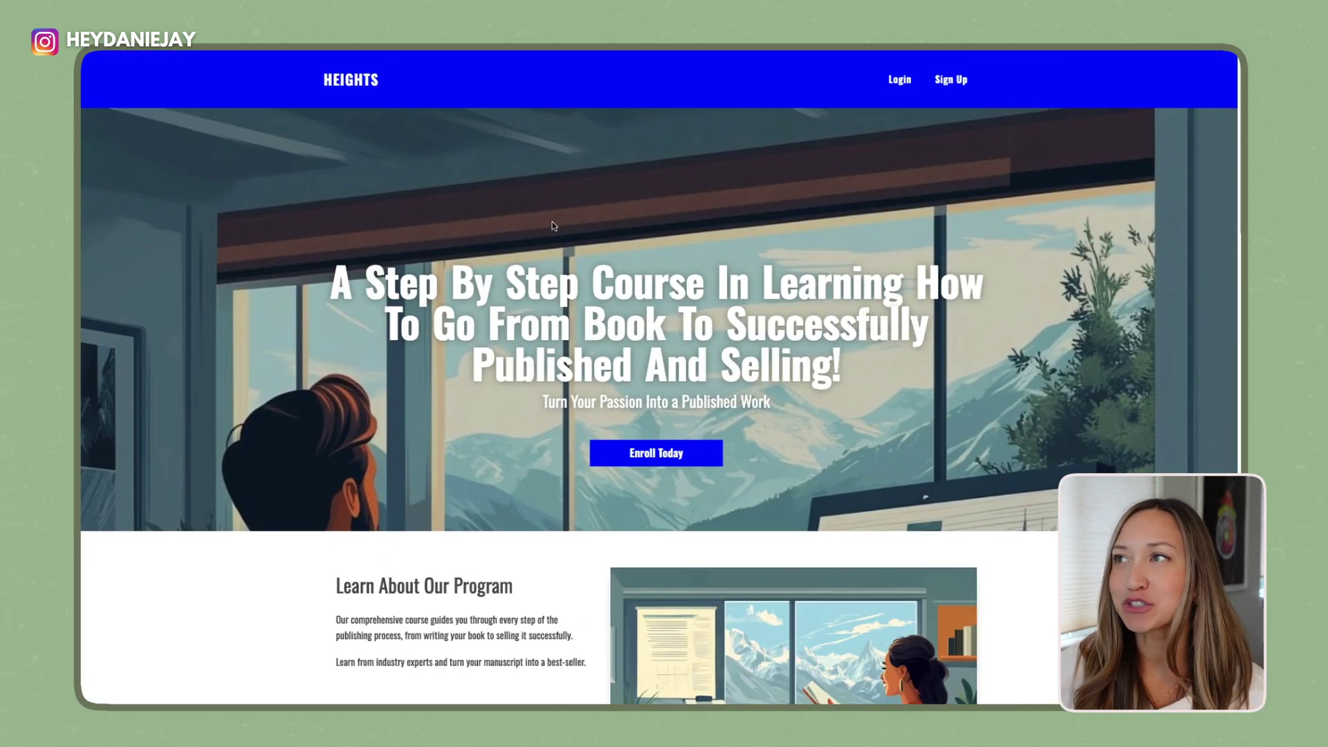
{"action": "scroll", "coordinate": [552, 221], "scroll_direction": "down", "scroll_amount": 3}
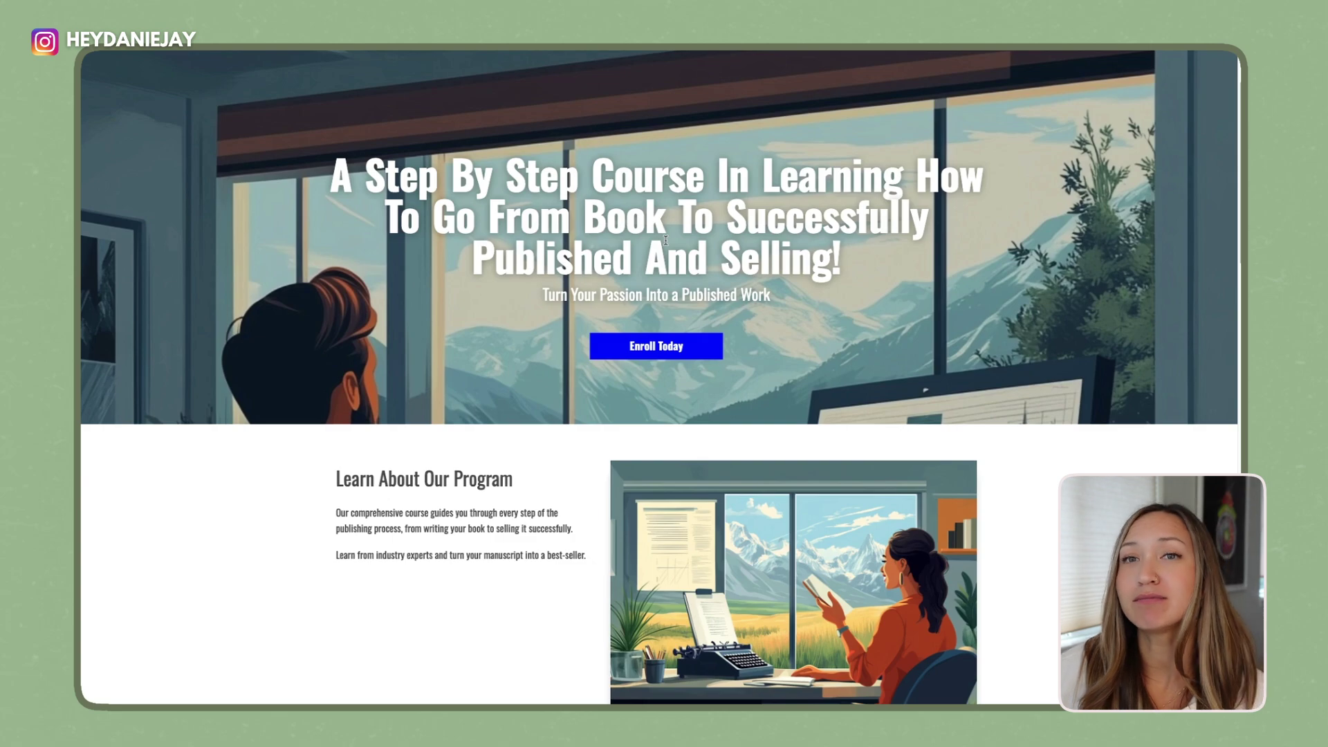
{"action": "scroll", "coordinate": [666, 240], "scroll_direction": "down", "scroll_amount": 10}
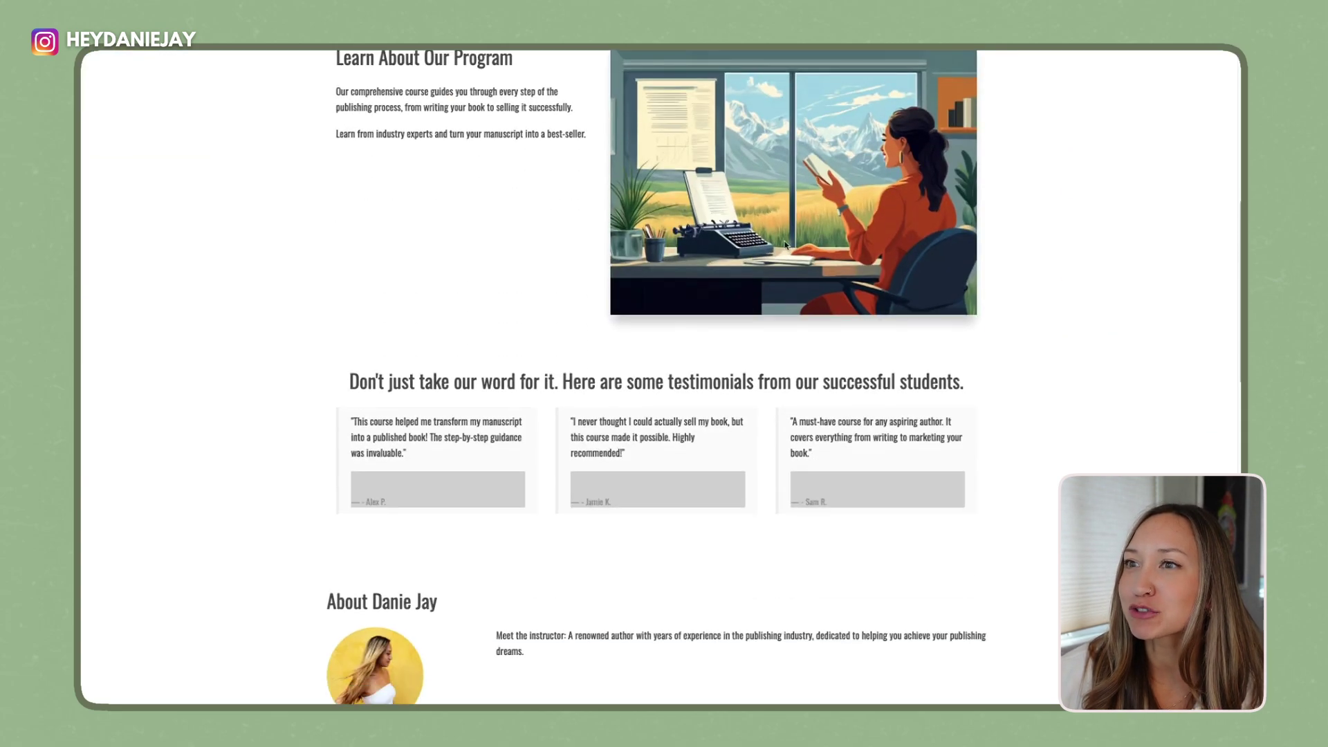
{"action": "scroll", "coordinate": [661, 326], "scroll_direction": "down", "scroll_amount": 11}
{"action": "scroll", "coordinate": [661, 327], "scroll_direction": "down", "scroll_amount": 18}
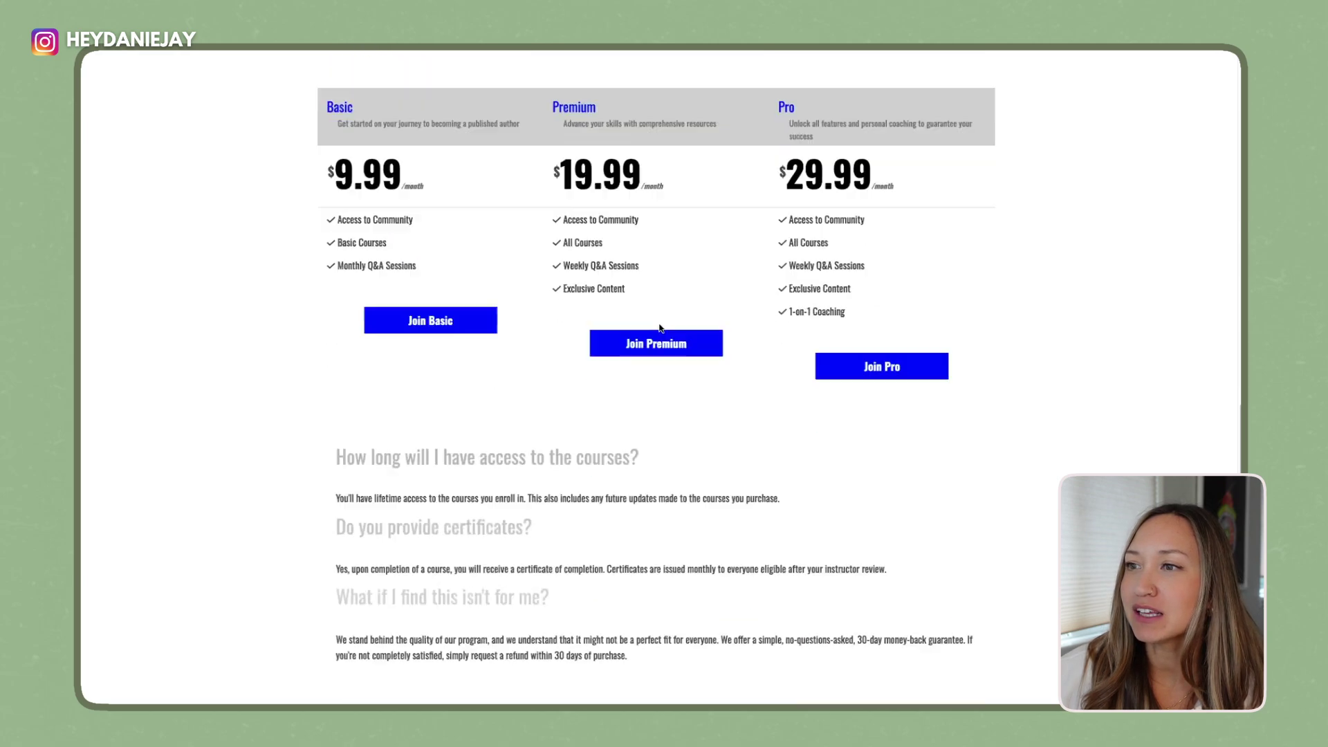
{"action": "scroll", "coordinate": [660, 328], "scroll_direction": "up", "scroll_amount": 20}
{"action": "scroll", "coordinate": [658, 329], "scroll_direction": "up", "scroll_amount": 15}
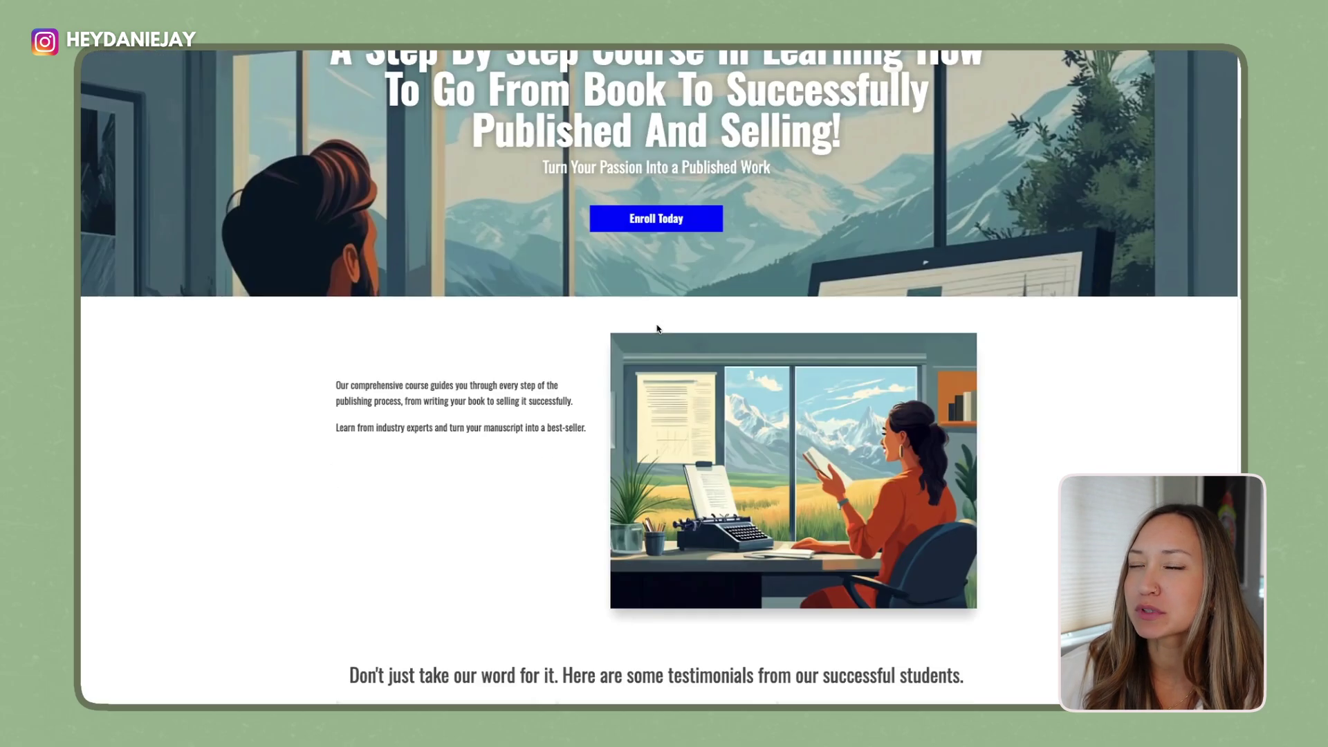
{"action": "scroll", "coordinate": [657, 325], "scroll_direction": "down", "scroll_amount": 5}
{"action": "scroll", "coordinate": [469, 279], "scroll_direction": "up", "scroll_amount": 3}
{"action": "scroll", "coordinate": [469, 313], "scroll_direction": "down", "scroll_amount": 6}
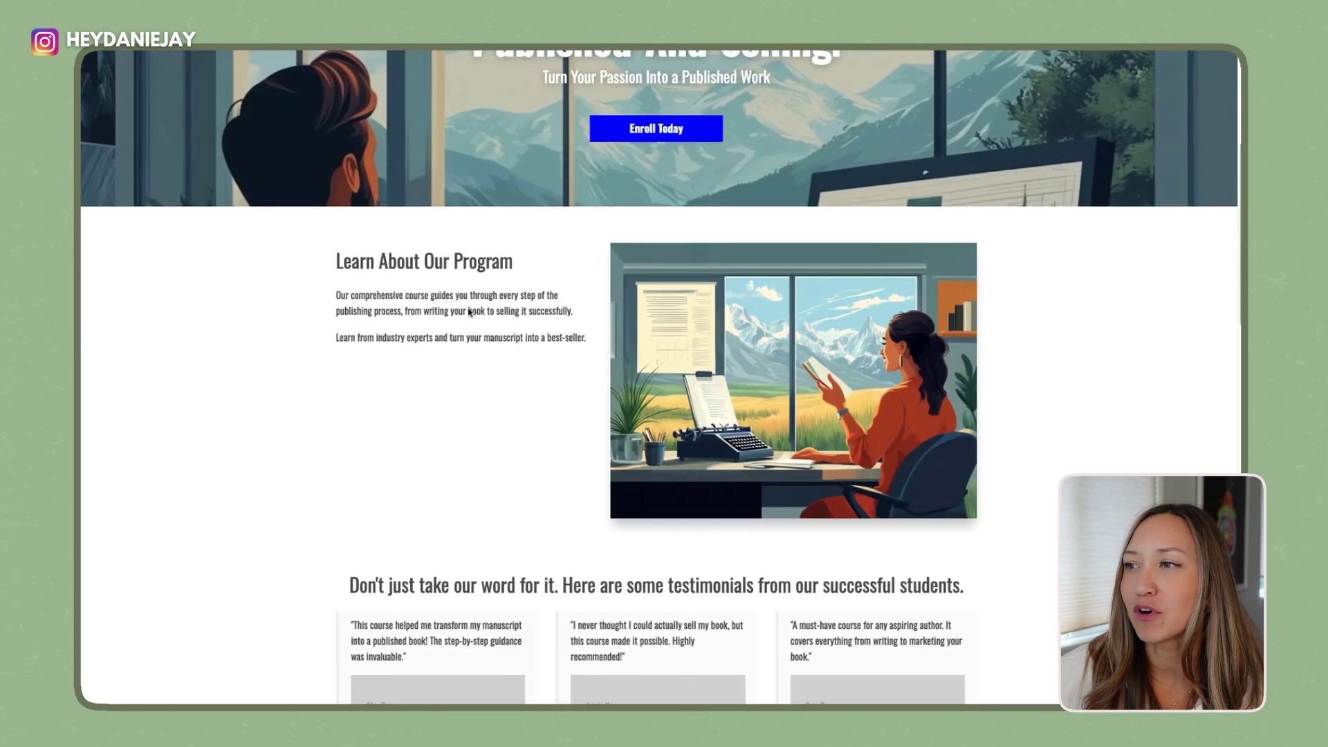
{"action": "scroll", "coordinate": [710, 354], "scroll_direction": "up", "scroll_amount": 8}
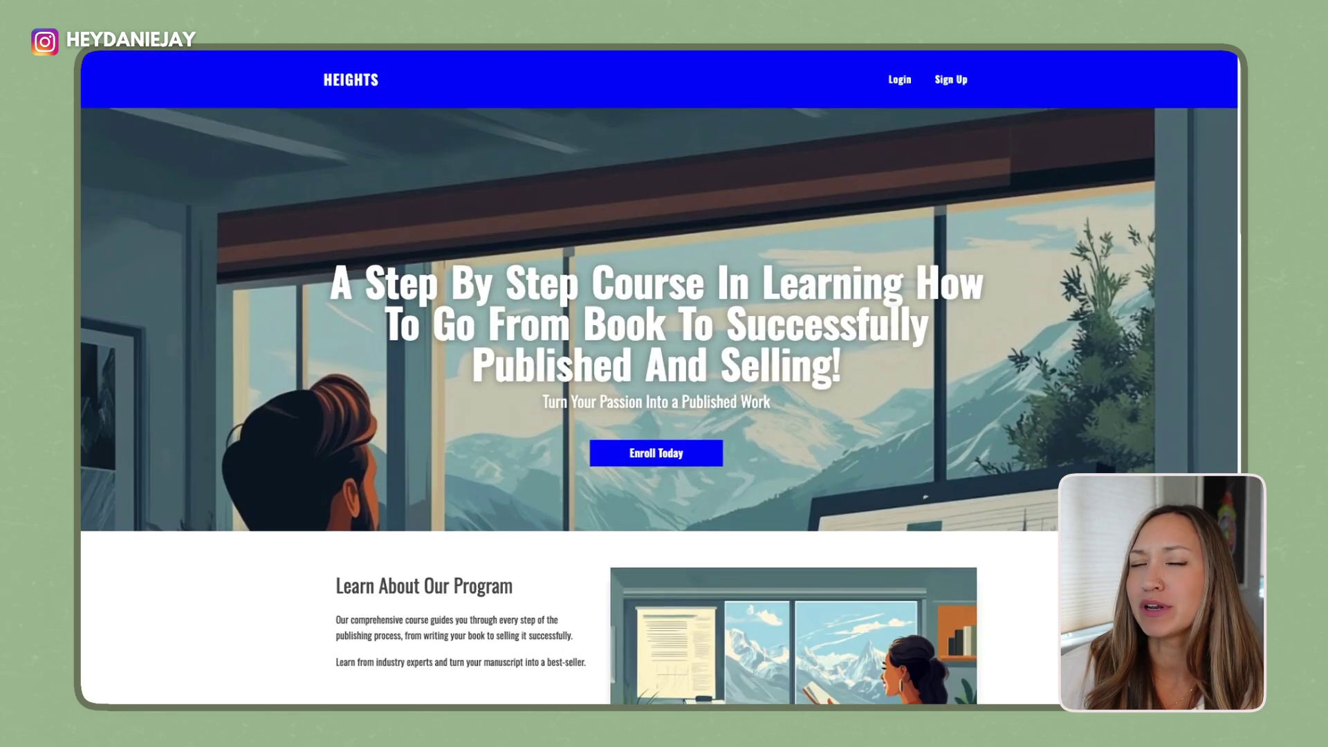
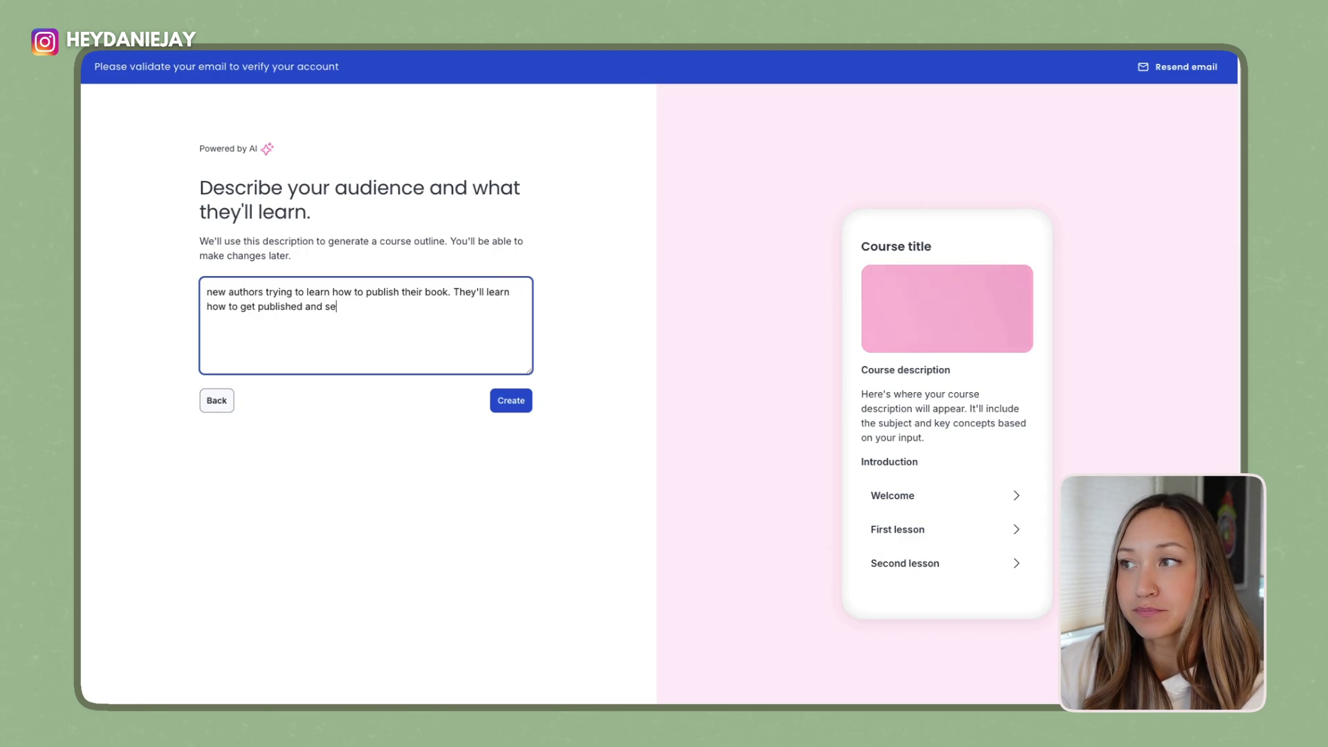
Switch to Thinkific, create the AI course from the description of new authors learning to publish their book, and look through its landing page preview.
{"action": "left_click", "coordinate": [522, 406]}
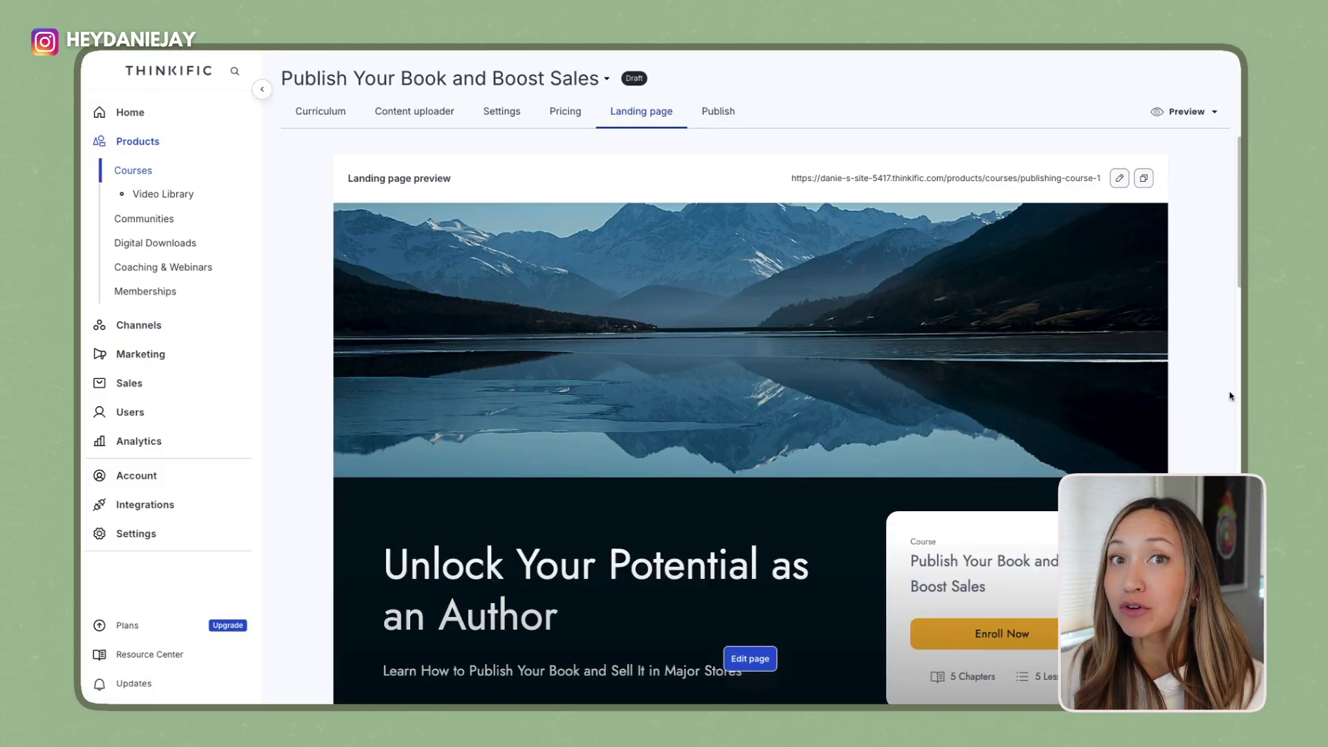
{"action": "scroll", "coordinate": [618, 322], "scroll_direction": "down", "scroll_amount": 10}
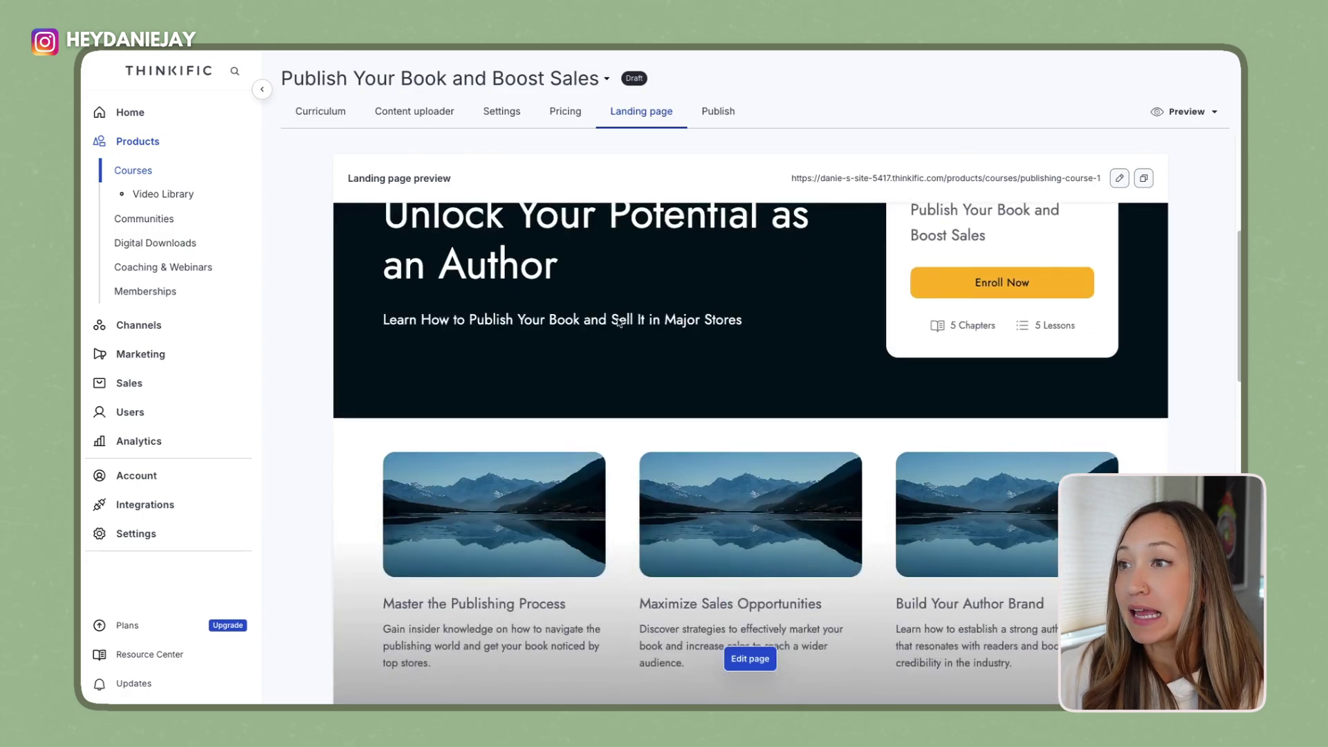
{"action": "scroll", "coordinate": [617, 323], "scroll_direction": "up", "scroll_amount": 6}
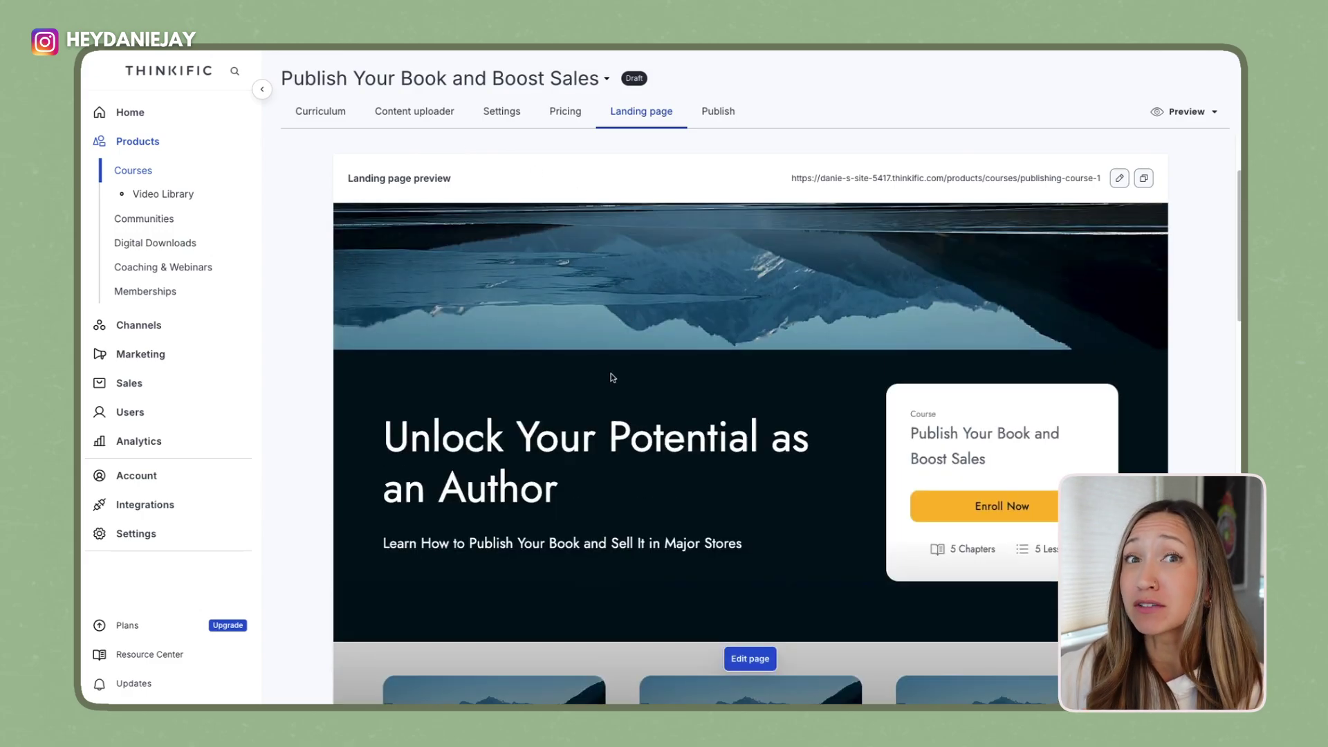
Review the course's landing page preview, then its curriculum, content uploader, settings and pricing options.
{"action": "scroll", "coordinate": [595, 381], "scroll_direction": "down", "scroll_amount": 1}
{"action": "scroll", "coordinate": [581, 474], "scroll_direction": "down", "scroll_amount": 1}
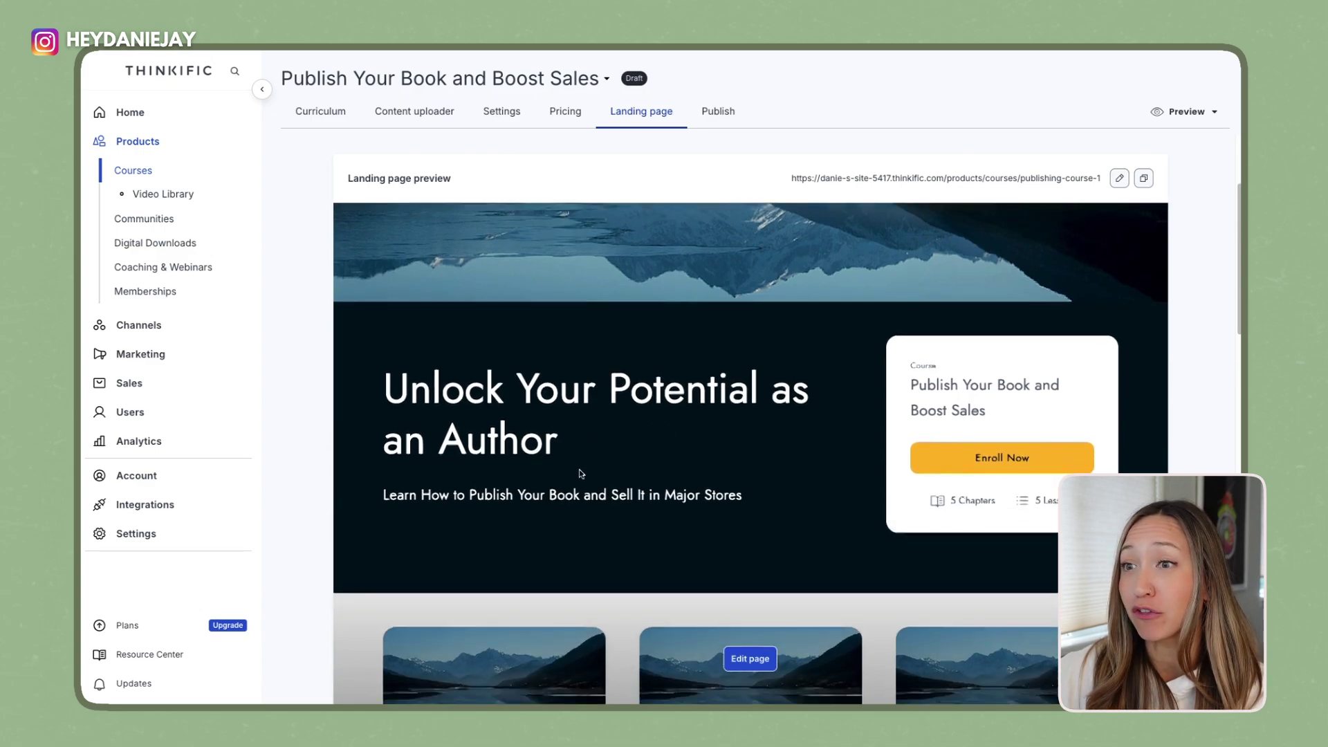
{"action": "scroll", "coordinate": [675, 491], "scroll_direction": "down", "scroll_amount": 1}
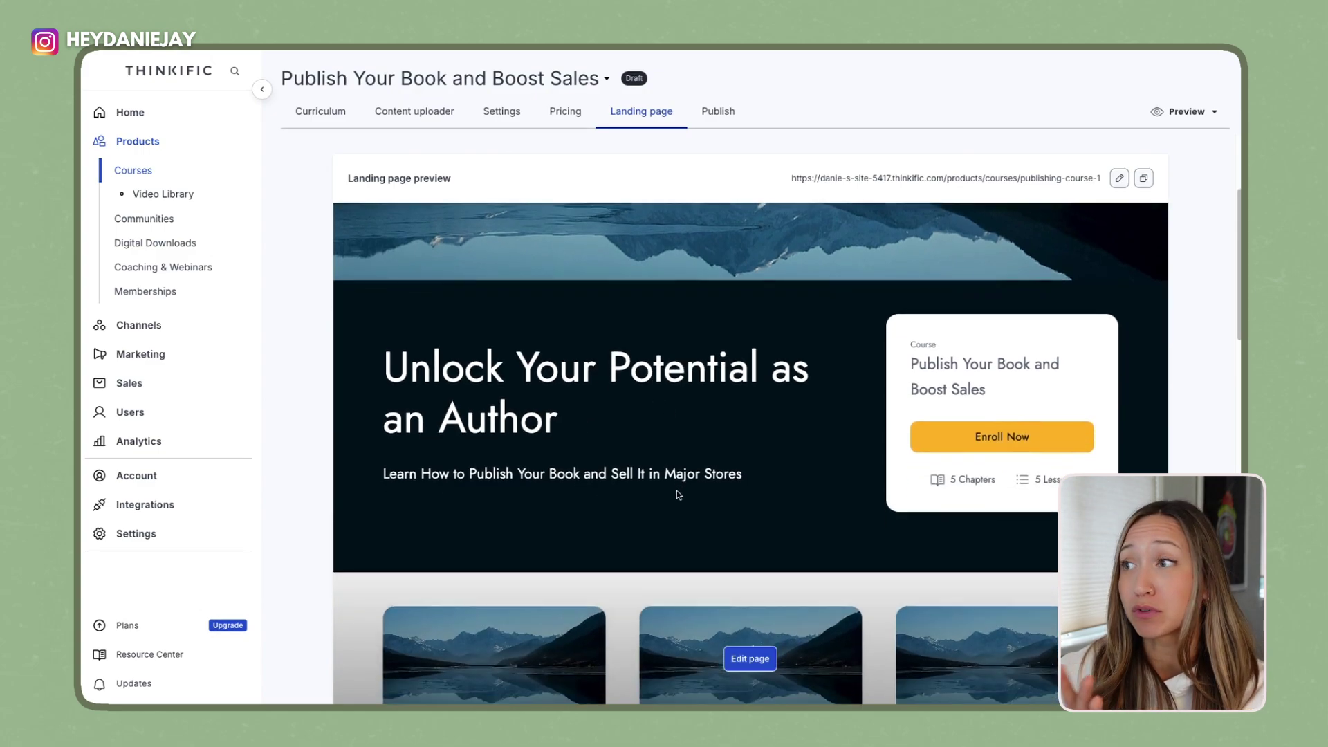
{"action": "scroll", "coordinate": [676, 494], "scroll_direction": "down", "scroll_amount": 10}
{"action": "scroll", "coordinate": [677, 494], "scroll_direction": "up", "scroll_amount": 15}
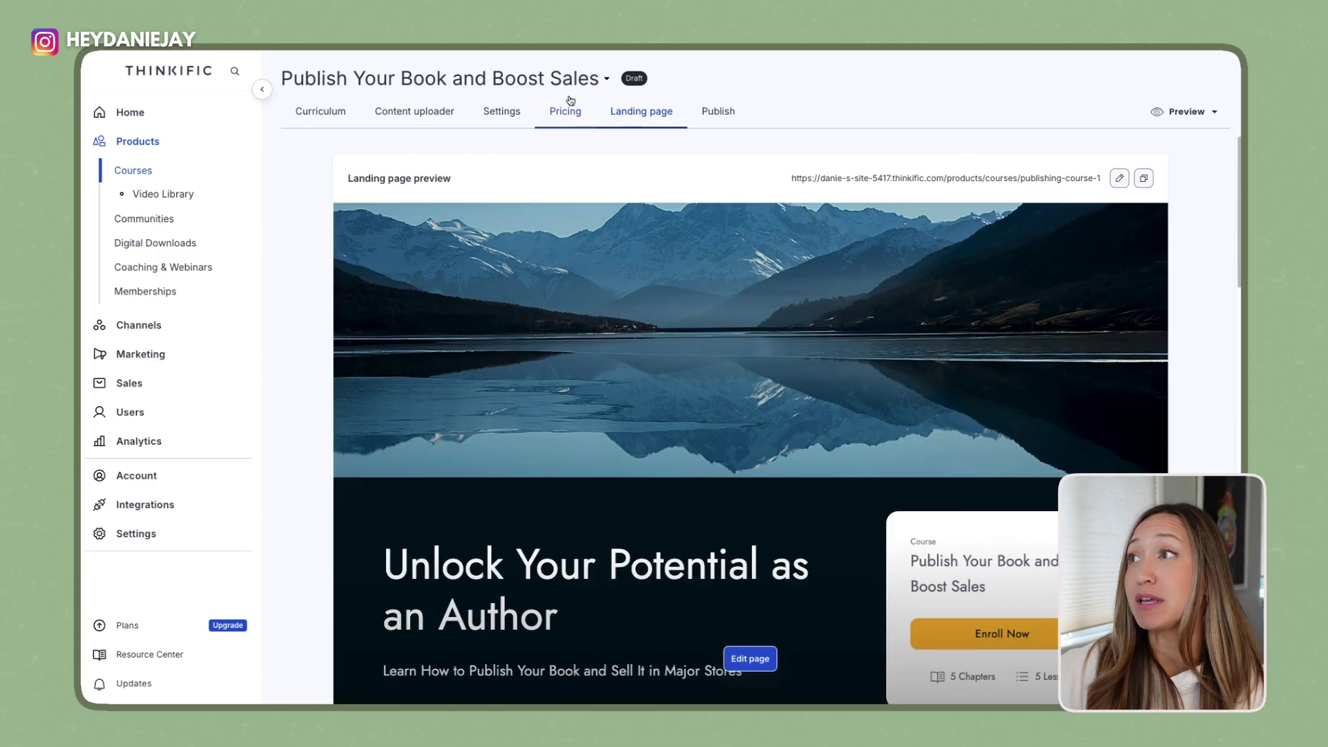
{"action": "left_click", "coordinate": [326, 116]}
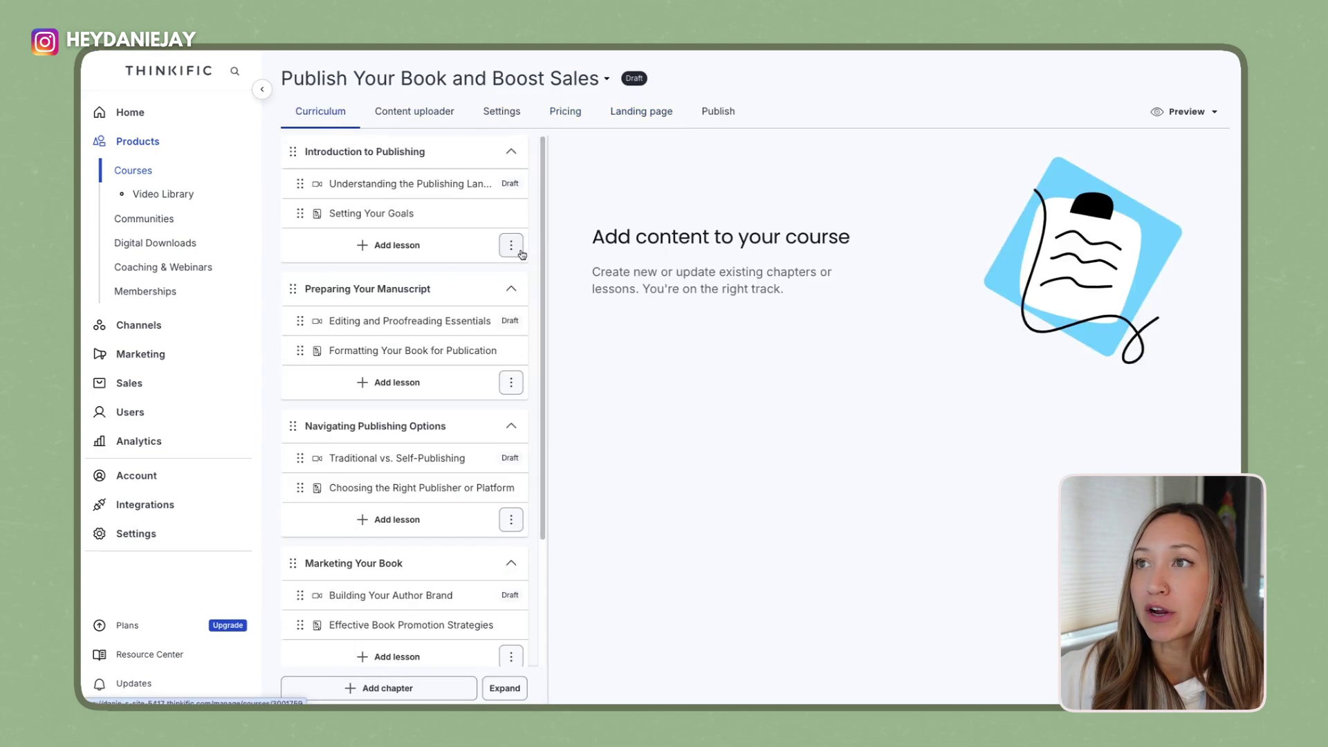
{"action": "scroll", "coordinate": [385, 275], "scroll_direction": "down", "scroll_amount": 1}
{"action": "scroll", "coordinate": [386, 276], "scroll_direction": "up", "scroll_amount": 1}
{"action": "left_click", "coordinate": [418, 117]}
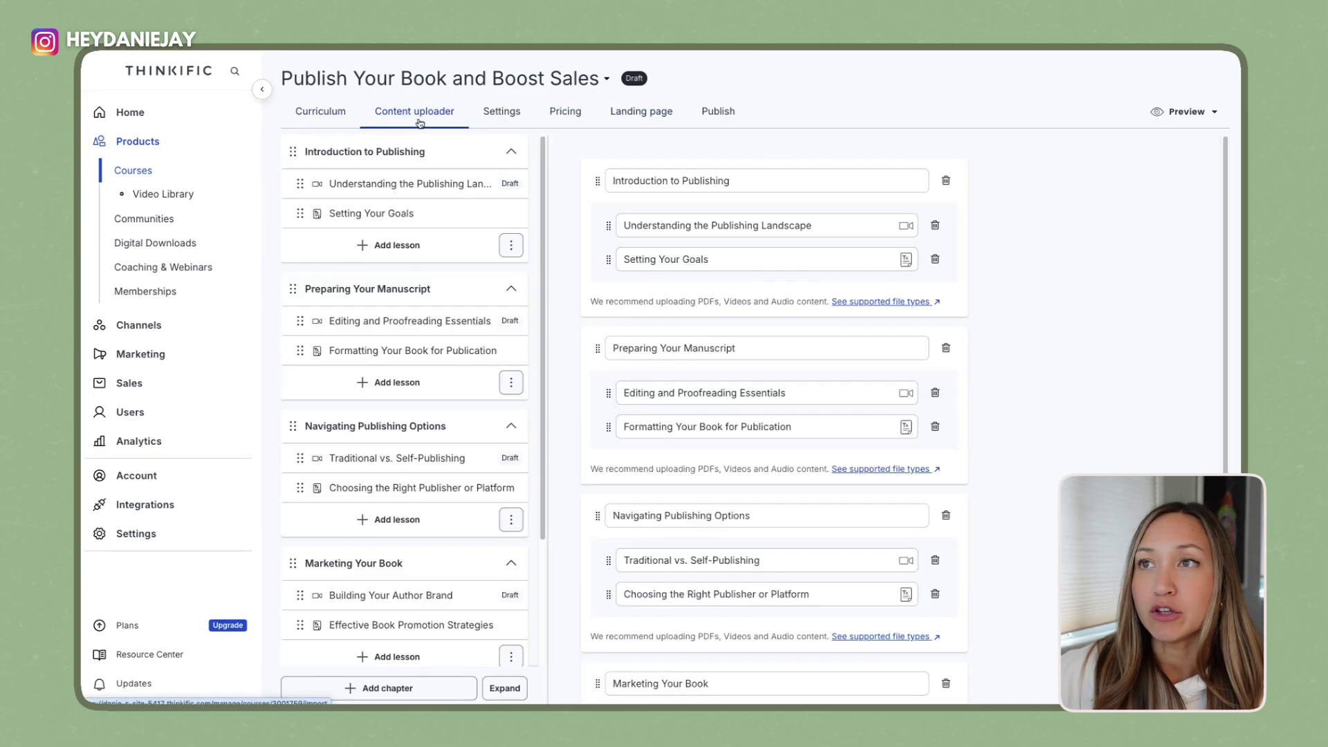
{"action": "left_click", "coordinate": [502, 113]}
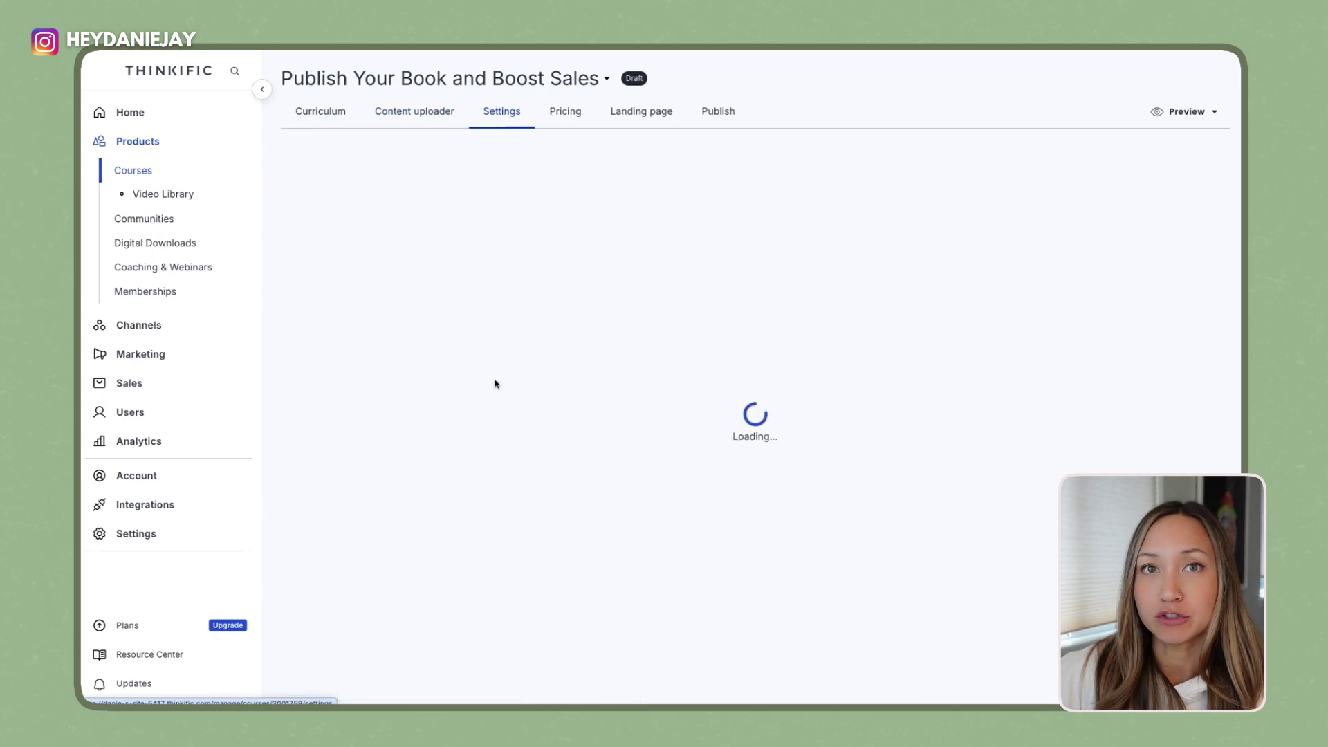
{"action": "left_click", "coordinate": [588, 119]}
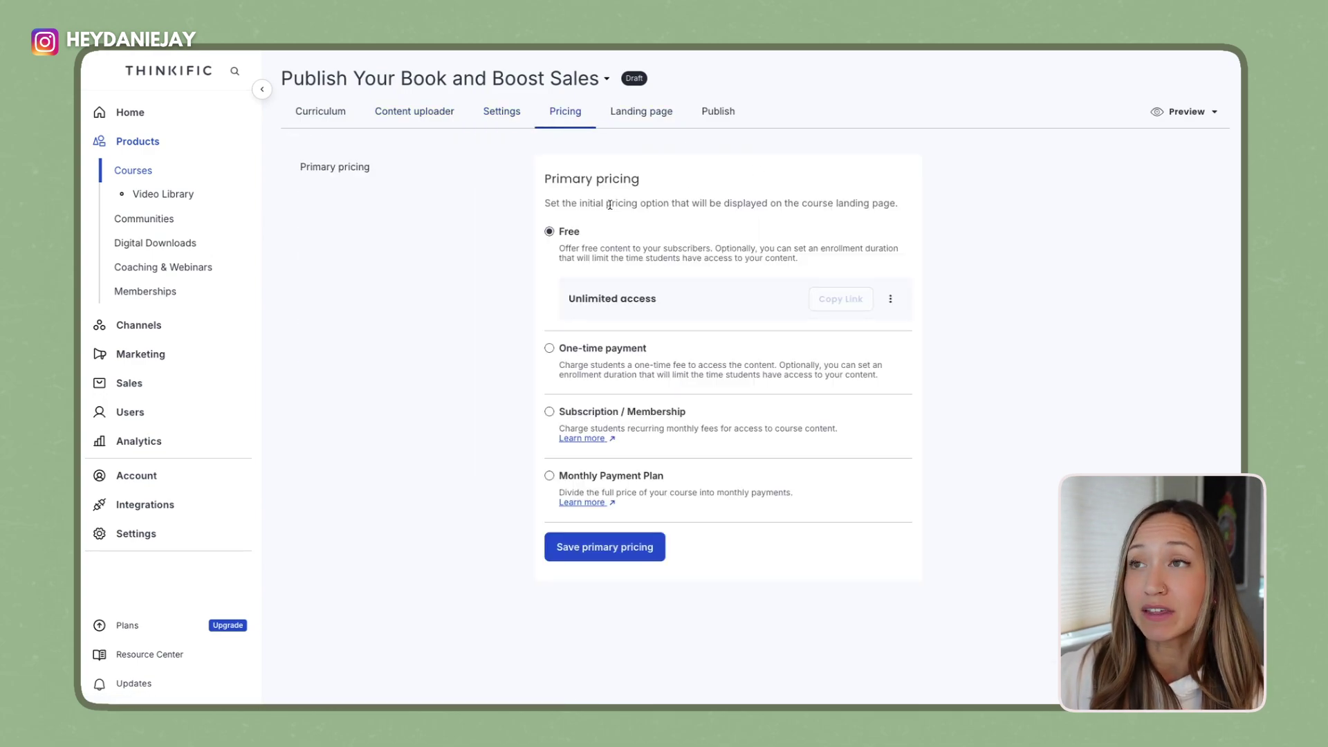
Open the course landing page for editing and bring up the AI Text Generator for the banner title.
{"action": "left_click", "coordinate": [624, 121]}
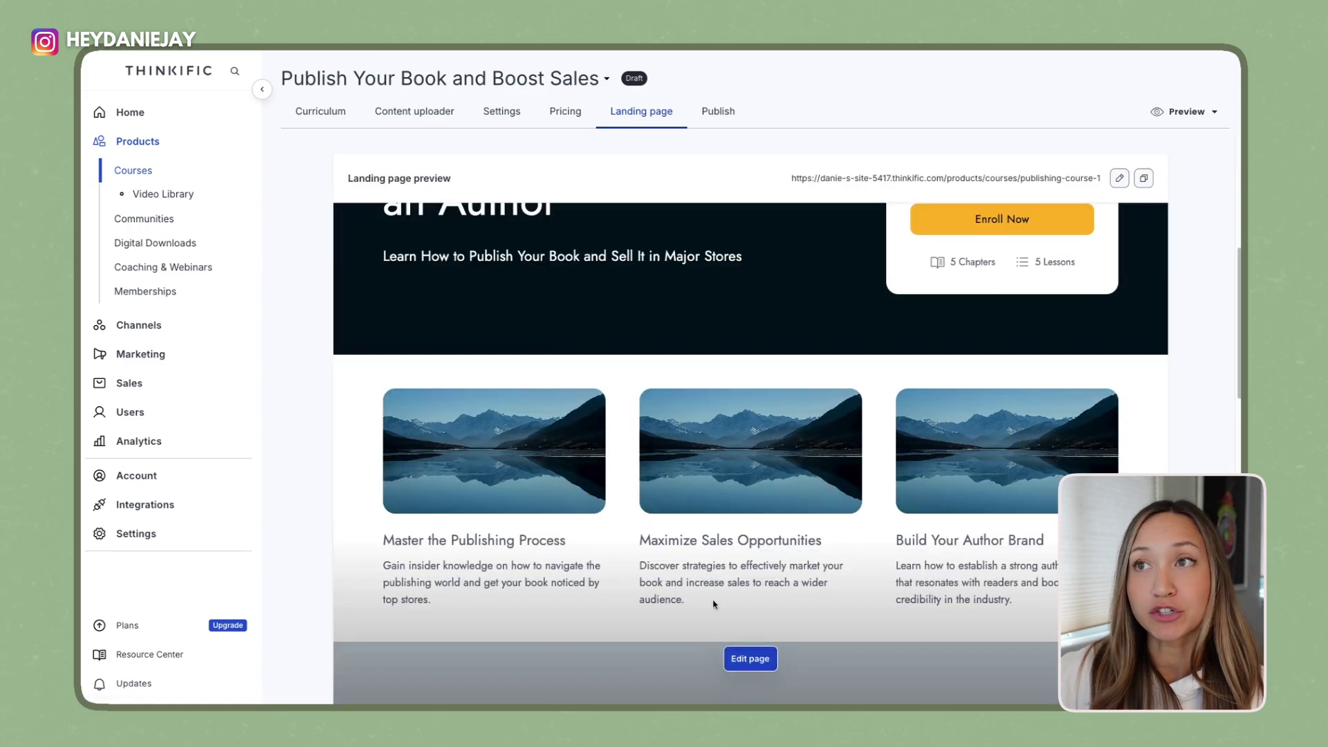
{"action": "left_click", "coordinate": [750, 659]}
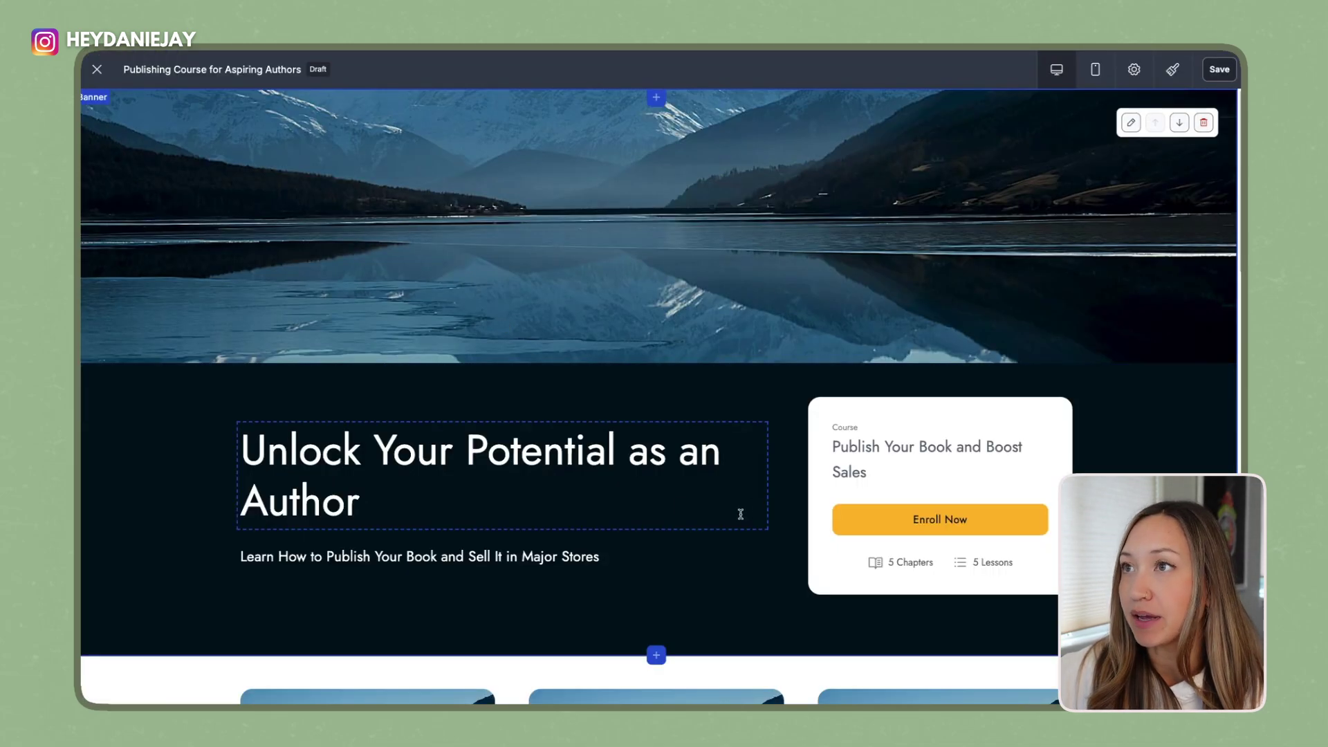
{"action": "left_click", "coordinate": [744, 485]}
{"action": "left_click", "coordinate": [750, 407]}
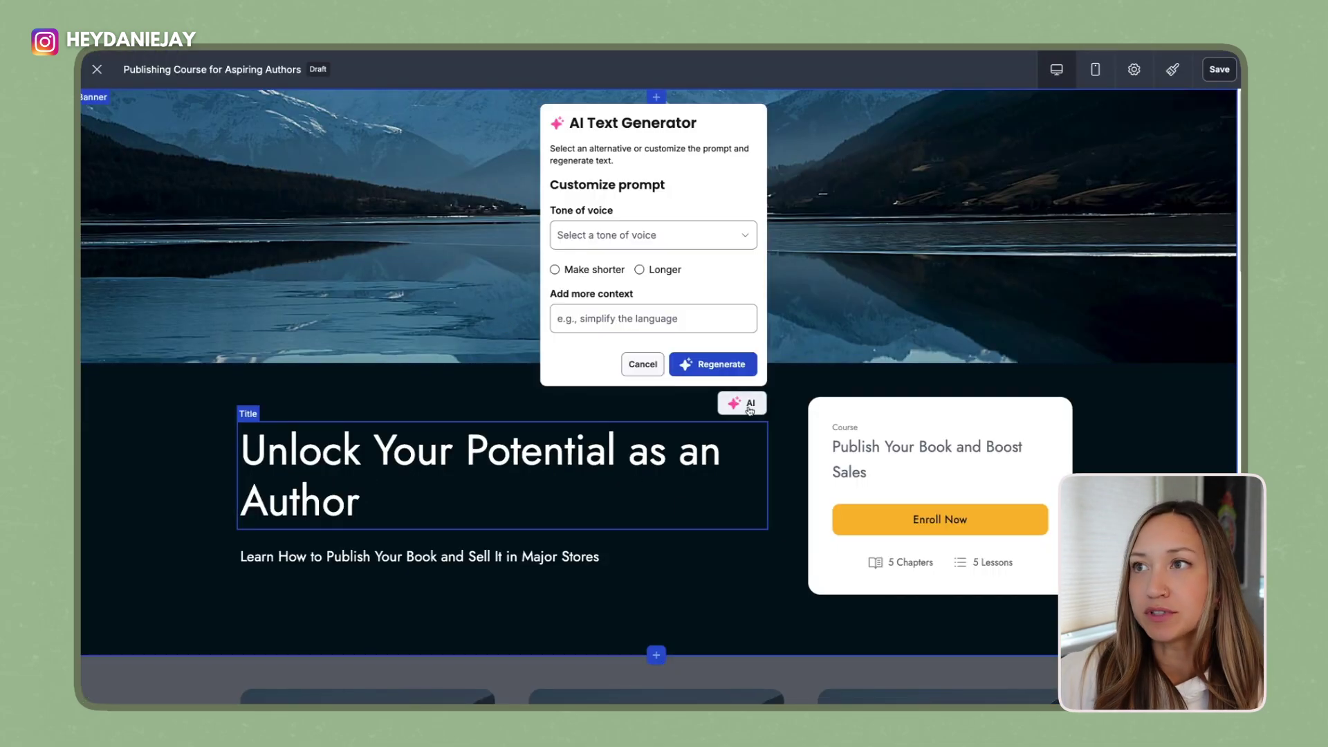
Generate longer title alternatives in a Confident tone and choose "Unlock Your True Writing Power and Transform into a Bestselling Author".
{"action": "left_click", "coordinate": [662, 244]}
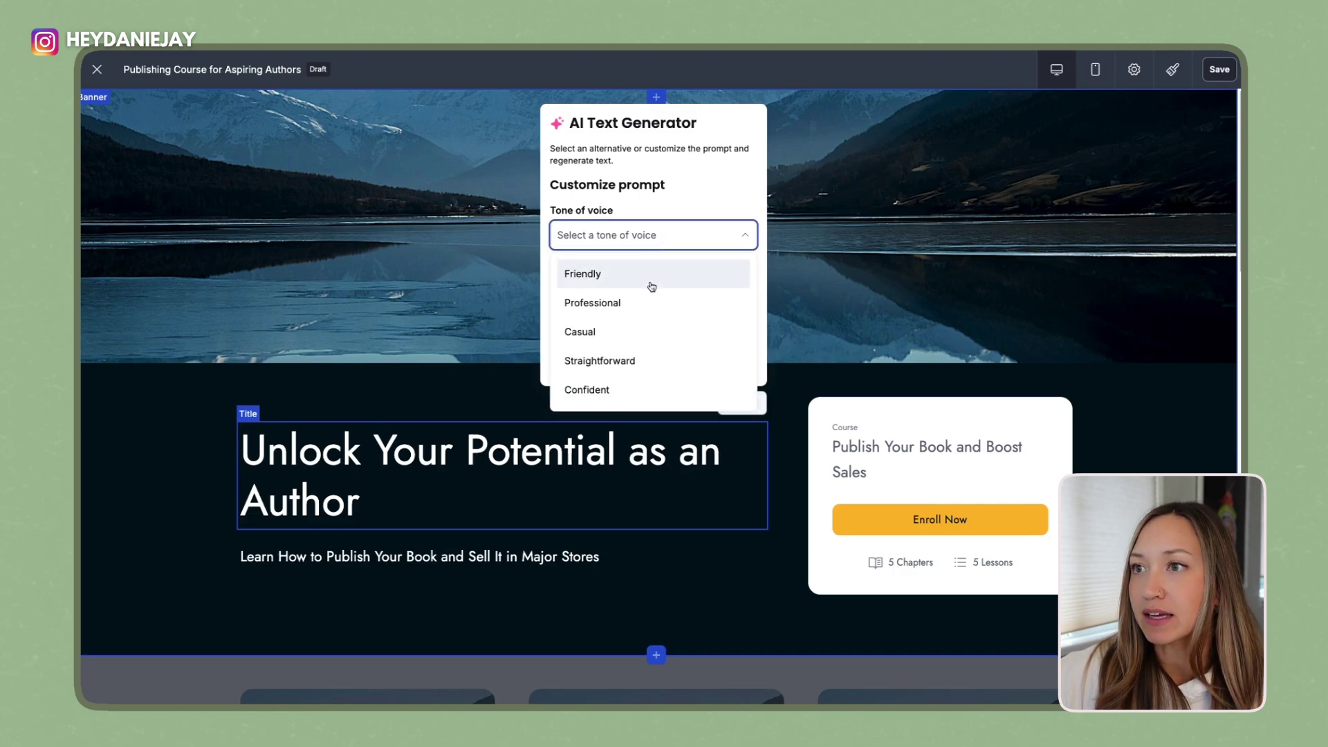
{"action": "scroll", "coordinate": [646, 347], "scroll_direction": "down", "scroll_amount": 1}
{"action": "left_click", "coordinate": [641, 303]}
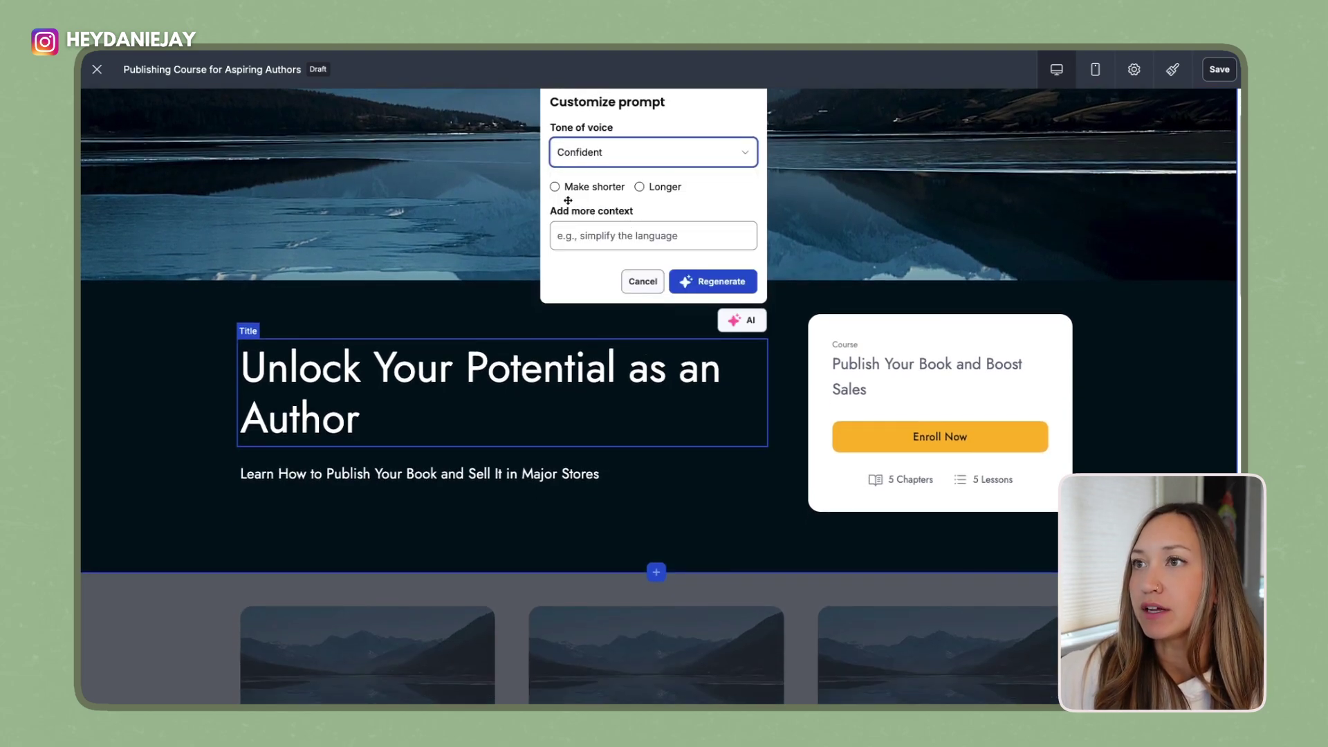
{"action": "left_click", "coordinate": [648, 187]}
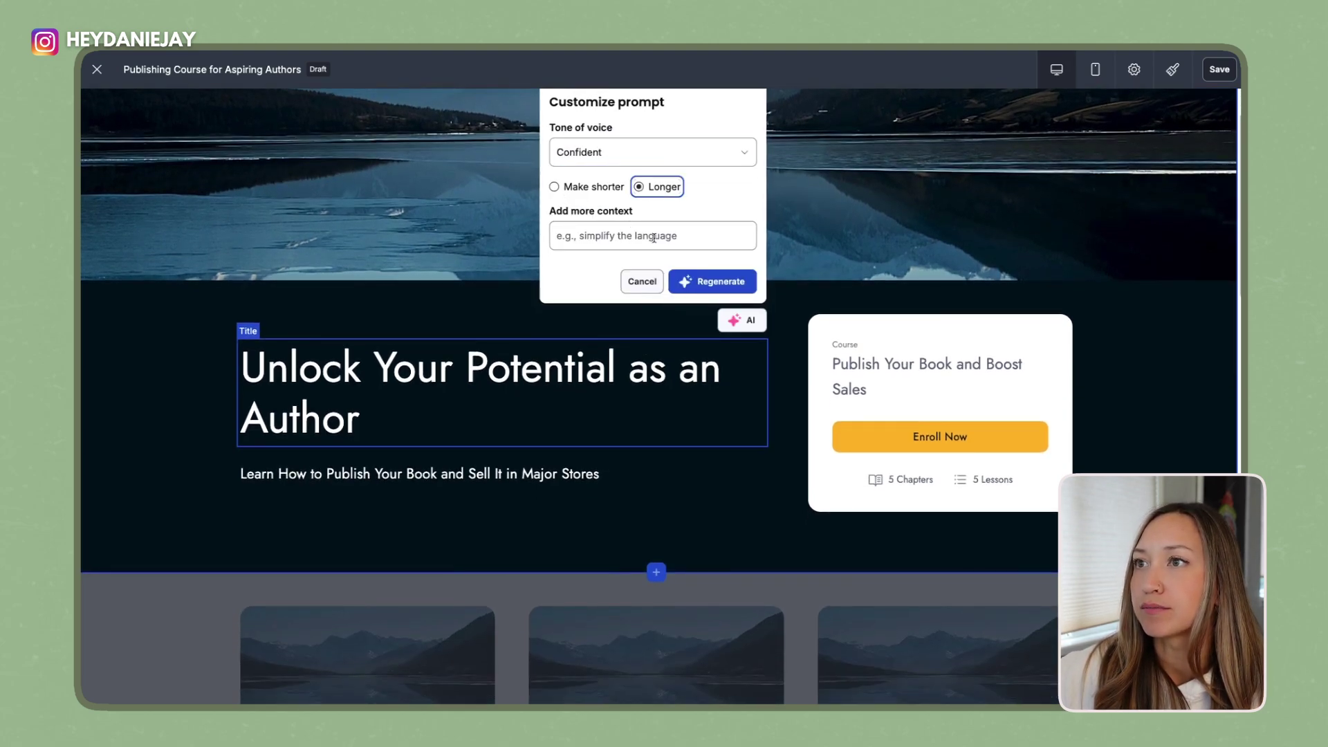
{"action": "scroll", "coordinate": [654, 237], "scroll_direction": "up", "scroll_amount": 1}
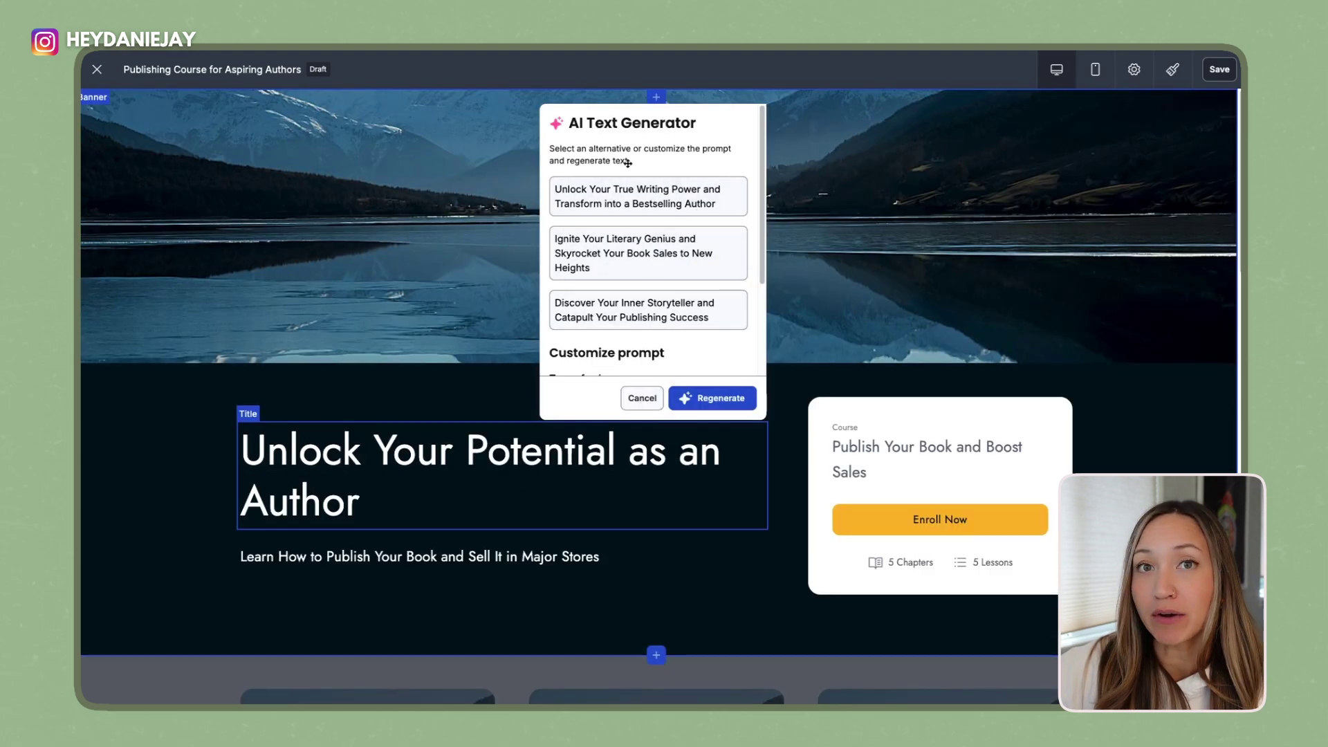
{"action": "left_click", "coordinate": [648, 197]}
{"action": "scroll", "coordinate": [796, 504], "scroll_direction": "down", "scroll_amount": 3}
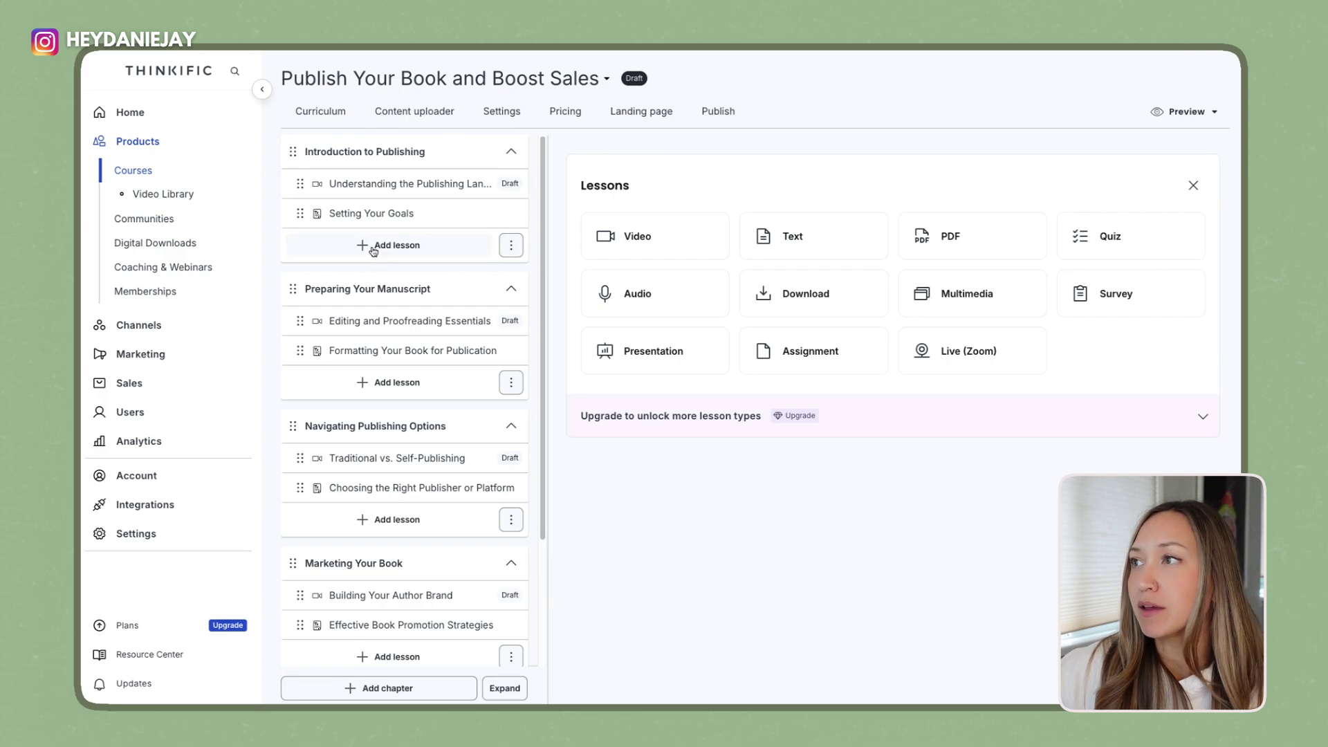
Add a quiz lesson to the Introduction to Publishing chapter and generate 5 questions for it with AI.
{"action": "left_click", "coordinate": [1131, 241]}
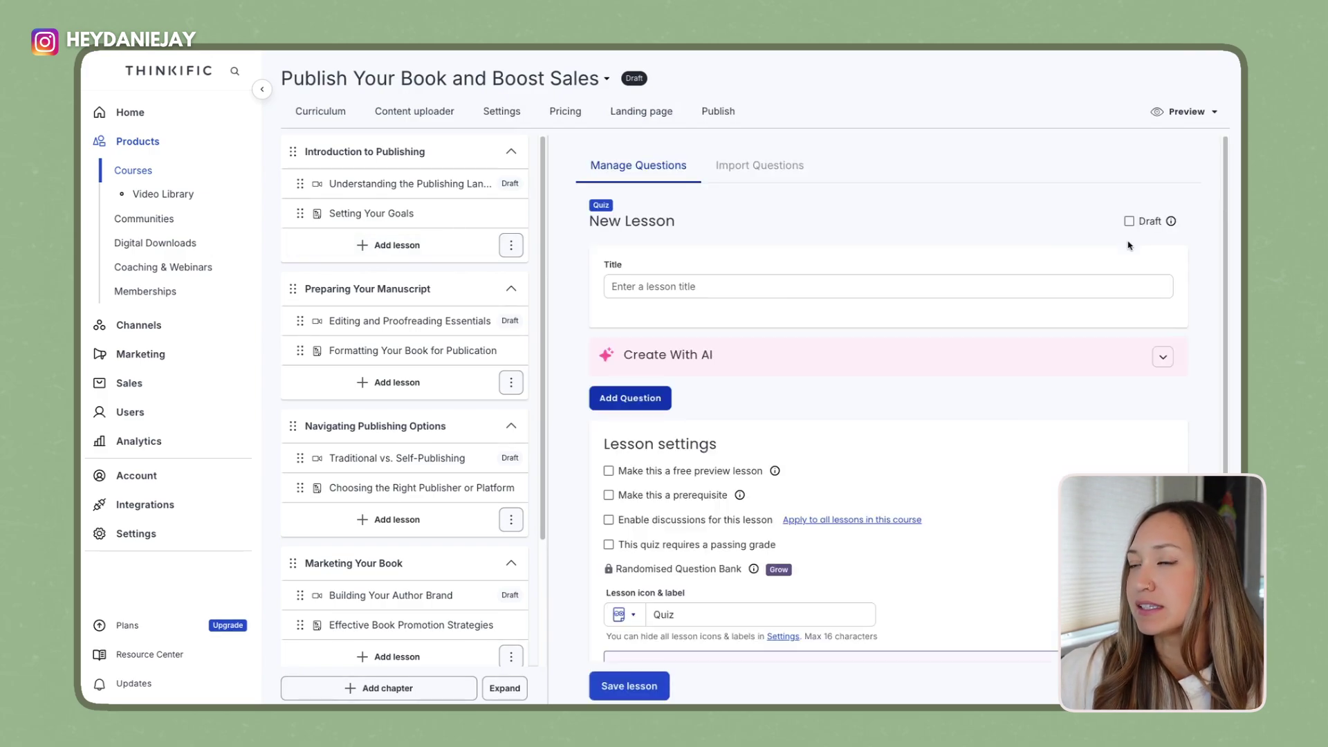
{"action": "scroll", "coordinate": [940, 350], "scroll_direction": "down", "scroll_amount": 1}
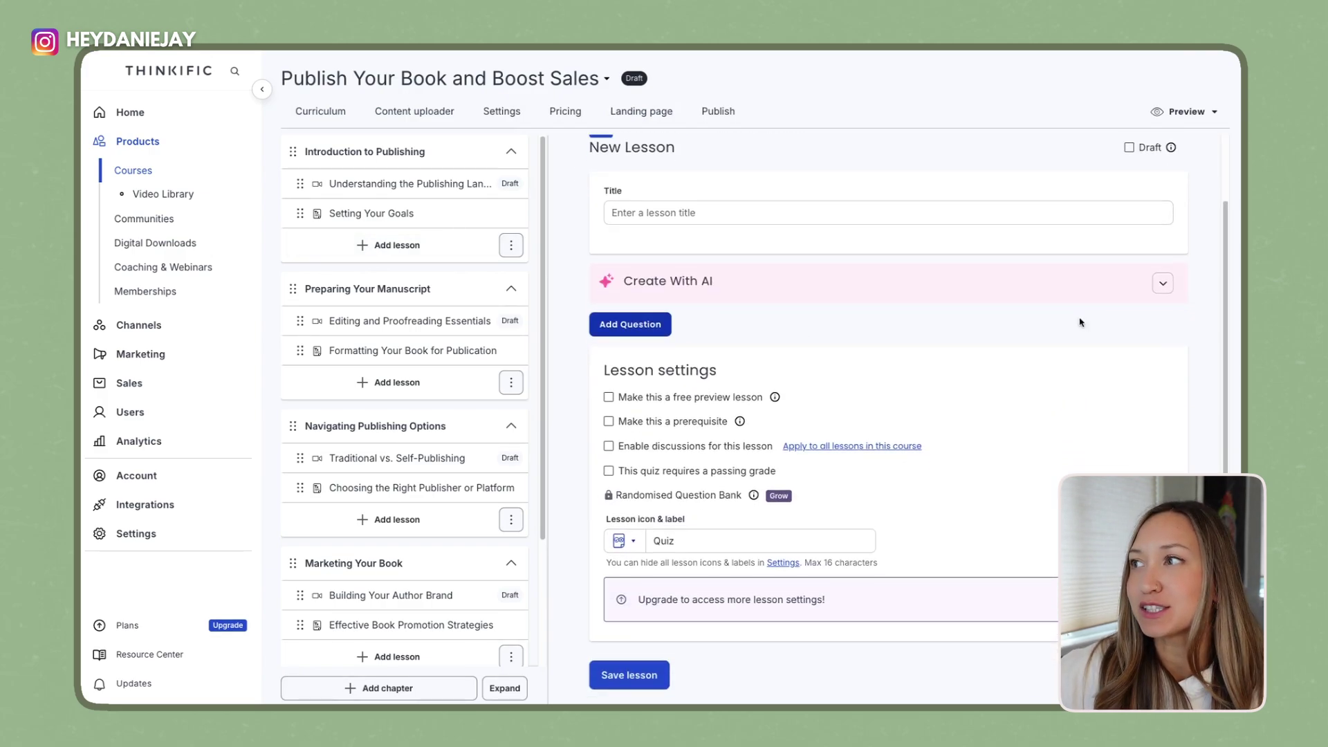
{"action": "left_click", "coordinate": [1163, 285]}
{"action": "left_click", "coordinate": [662, 381]}
{"action": "left_click", "coordinate": [643, 505]}
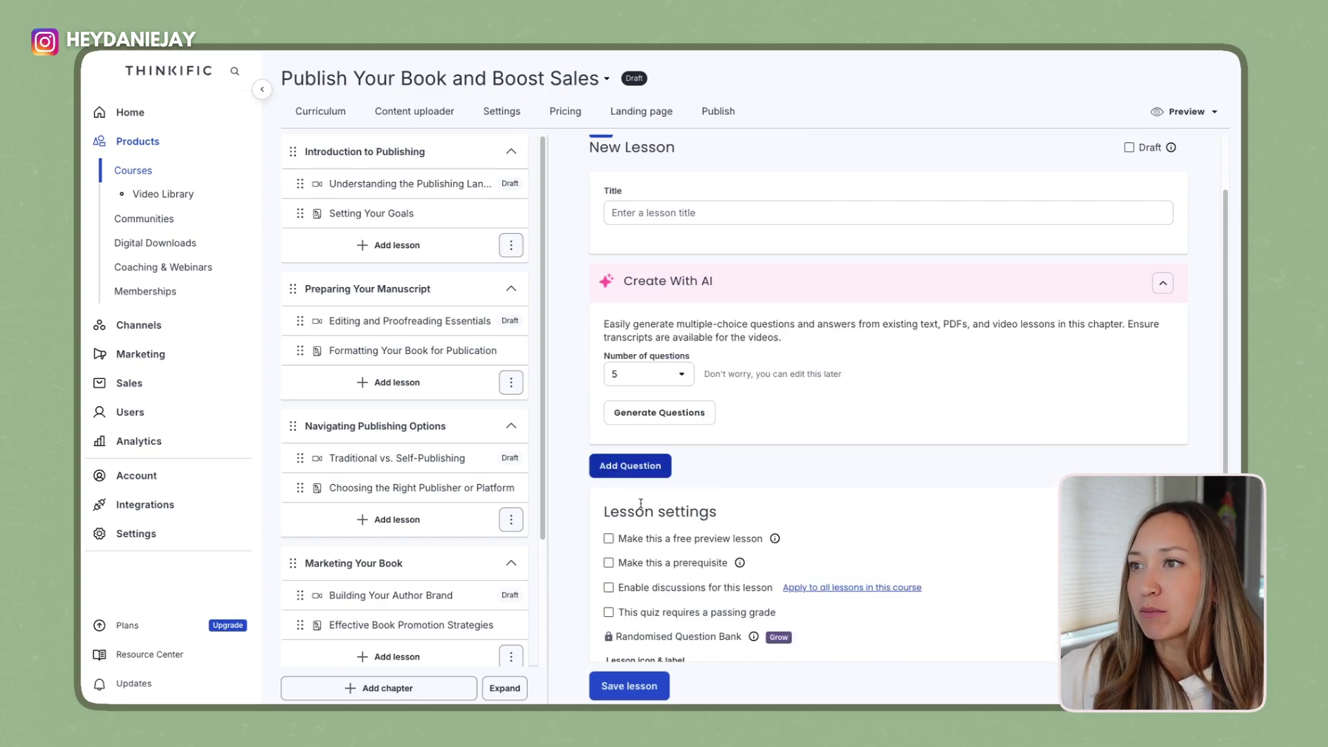
{"action": "left_click", "coordinate": [680, 412]}
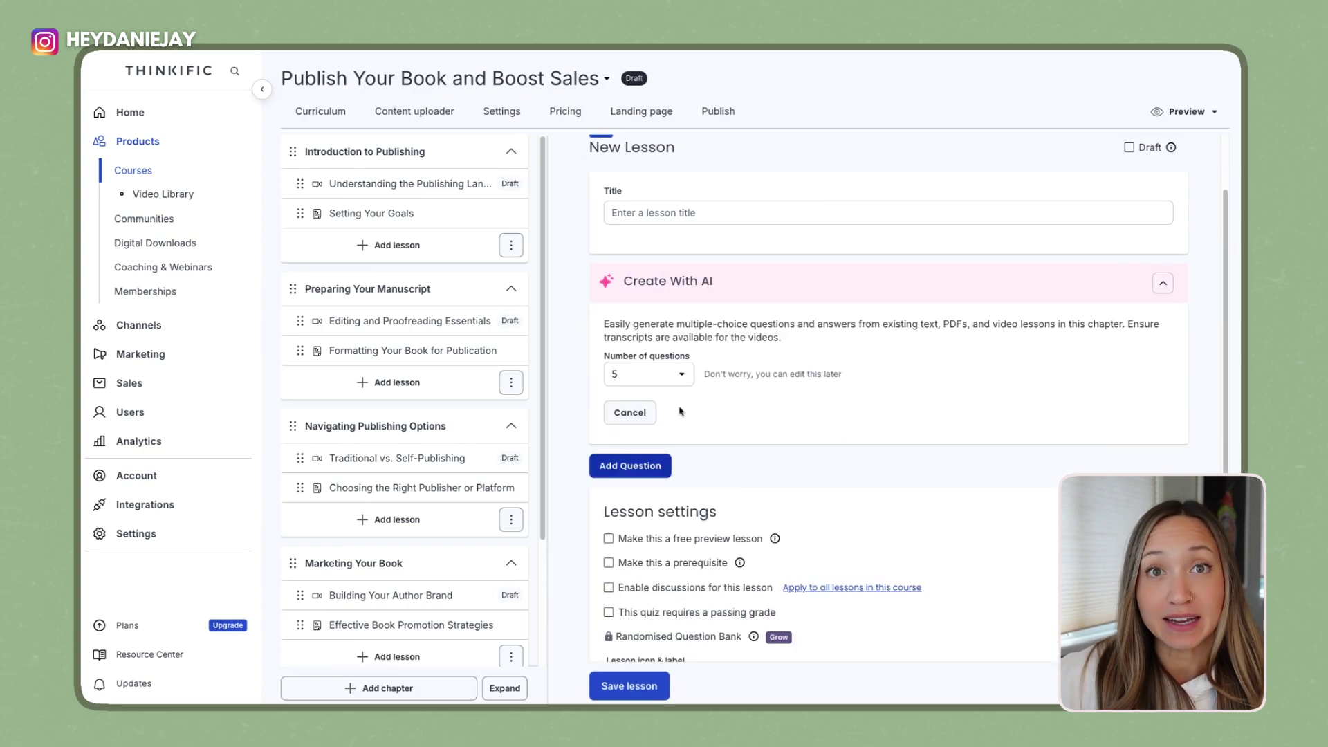
Read through the generated questions and answers, accept them into the quiz, and look over the question list.
{"action": "scroll", "coordinate": [718, 468], "scroll_direction": "down", "scroll_amount": 3}
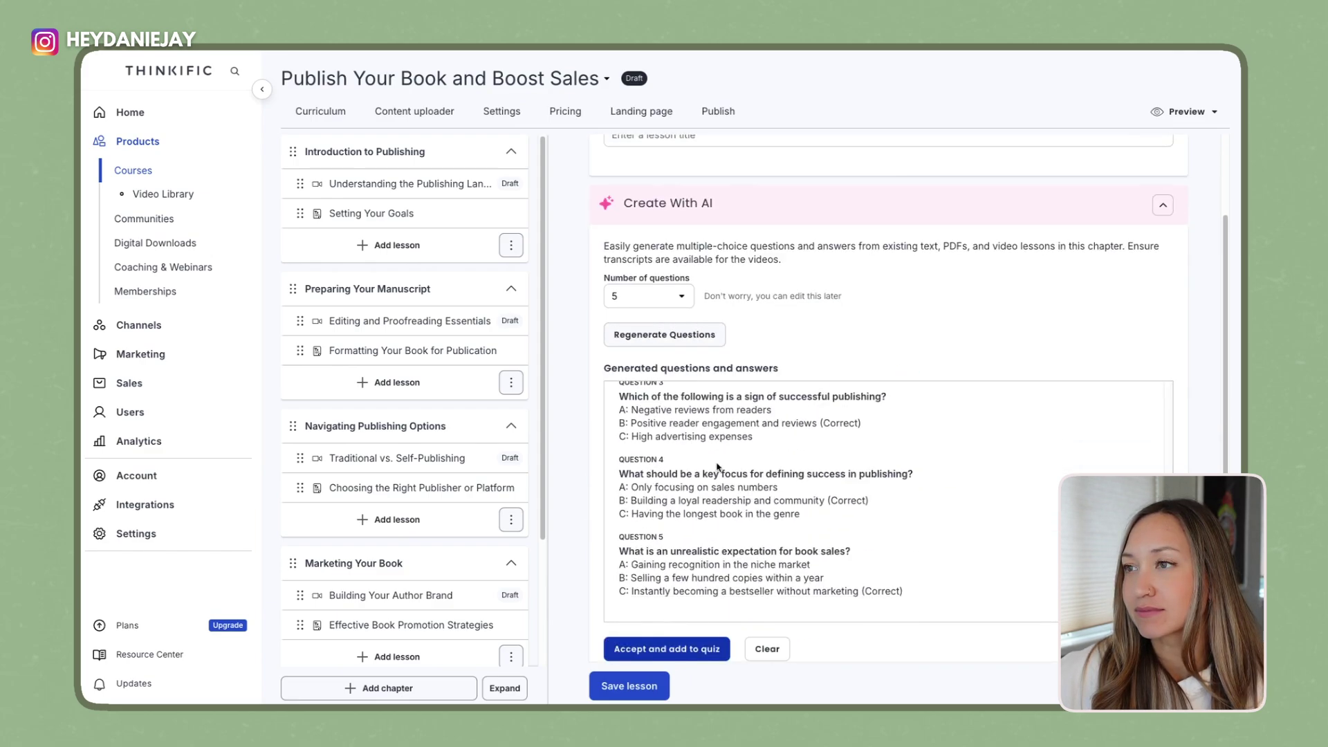
{"action": "scroll", "coordinate": [717, 467], "scroll_direction": "down", "scroll_amount": 4}
{"action": "left_click", "coordinate": [675, 405]}
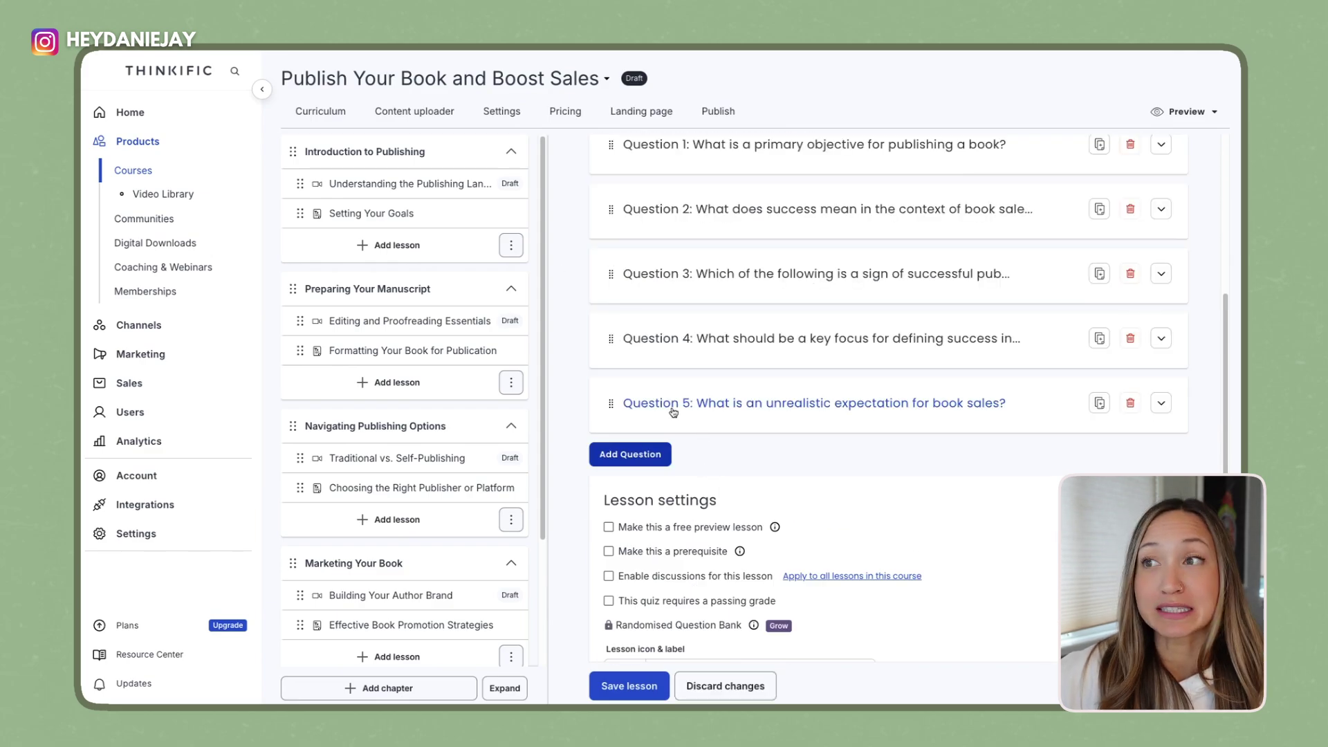
{"action": "scroll", "coordinate": [880, 423], "scroll_direction": "up", "scroll_amount": 3}
{"action": "scroll", "coordinate": [881, 422], "scroll_direction": "down", "scroll_amount": 3}
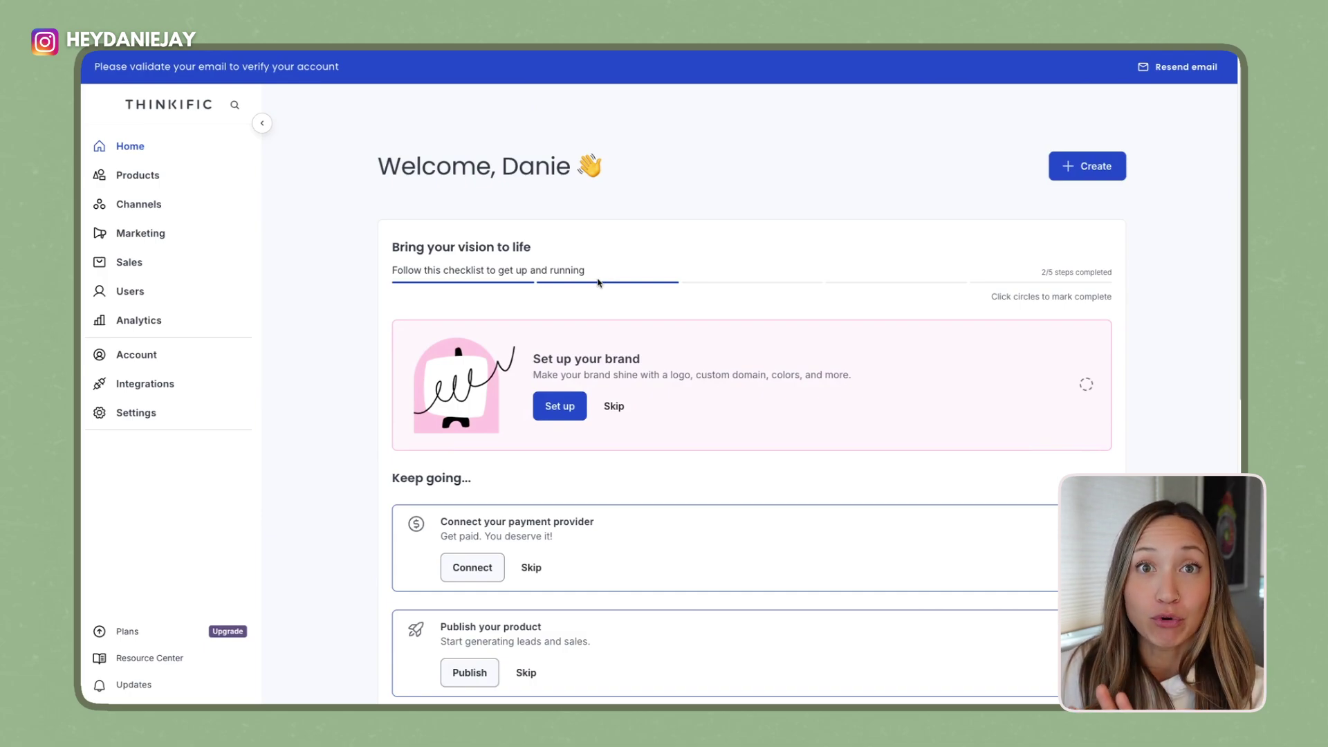
Create an AI-generated digital download described as "New YouTubers who want to learn youtube SEO. They'll learn YouTube SEO in this YouTube SEO Upload Checklist!".
{"action": "left_click", "coordinate": [163, 178]}
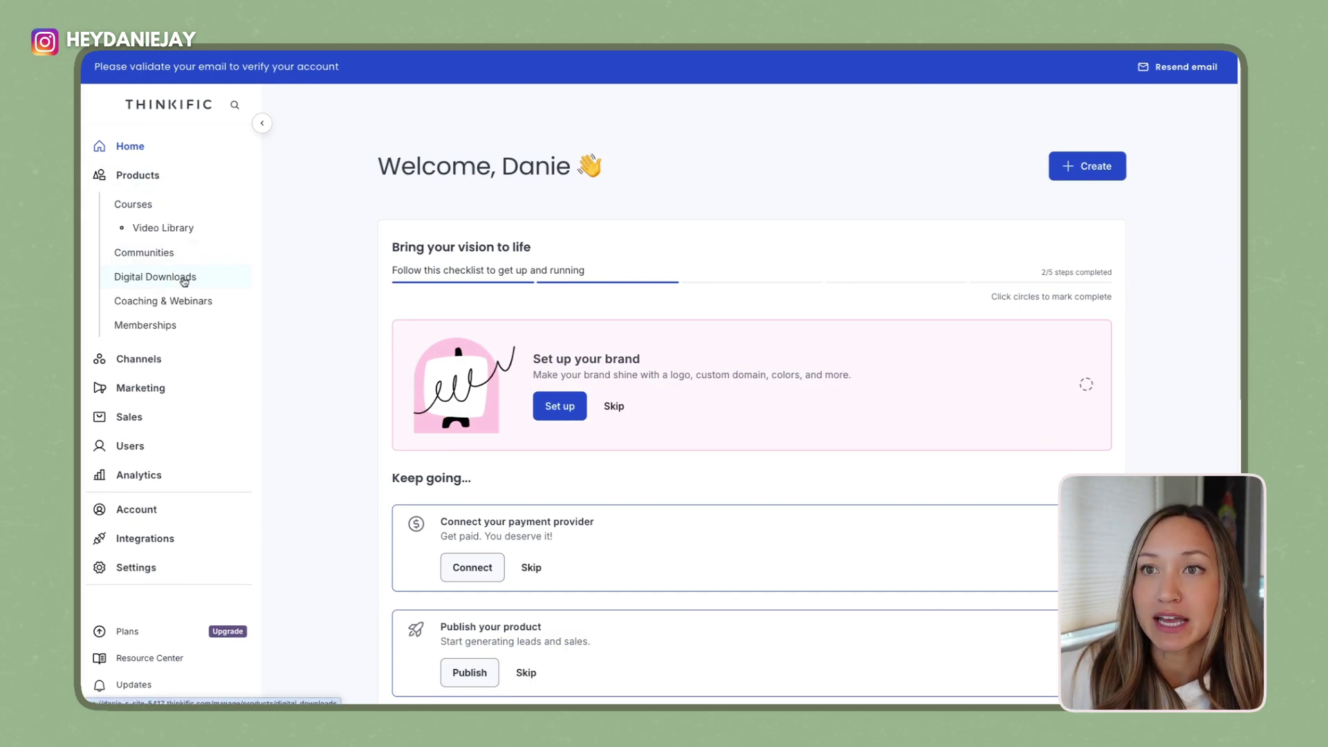
{"action": "left_click", "coordinate": [186, 280]}
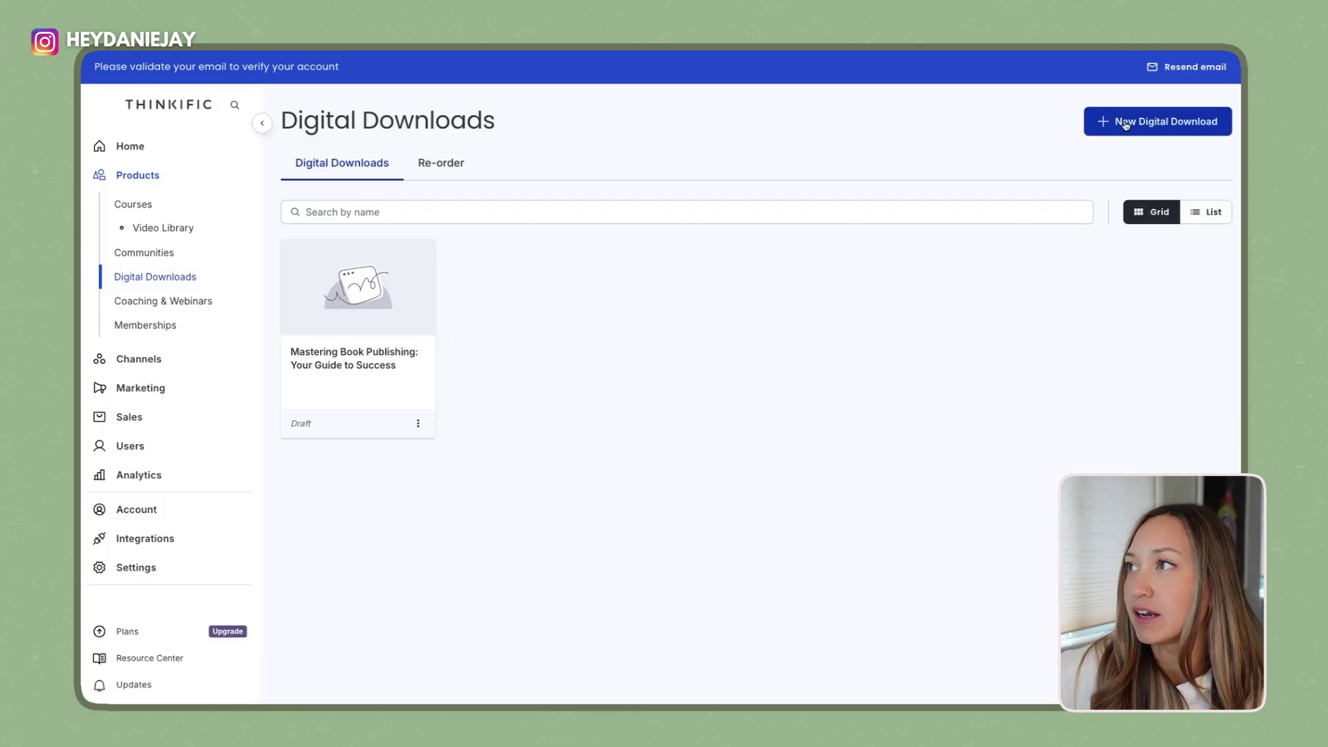
{"action": "left_click", "coordinate": [1126, 125]}
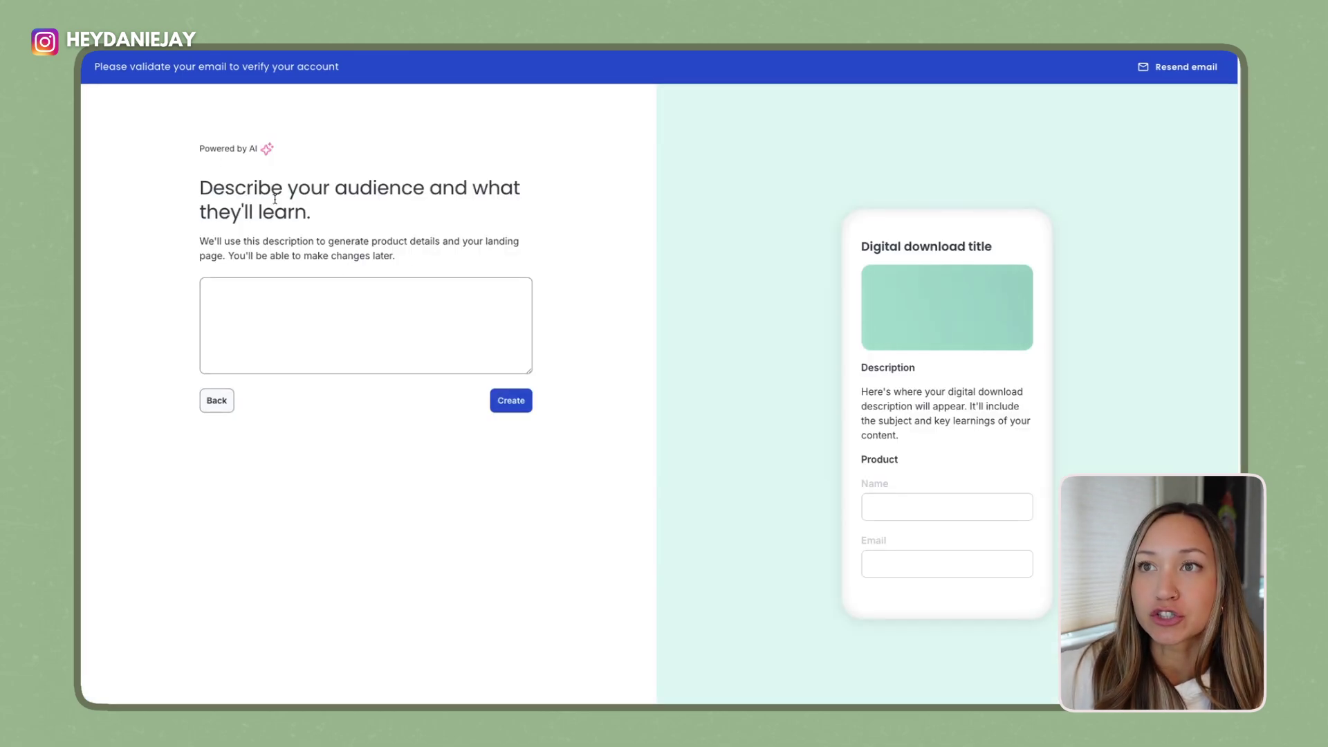
{"action": "triple_click", "coordinate": [275, 198]}
{"action": "left_click", "coordinate": [314, 311]}
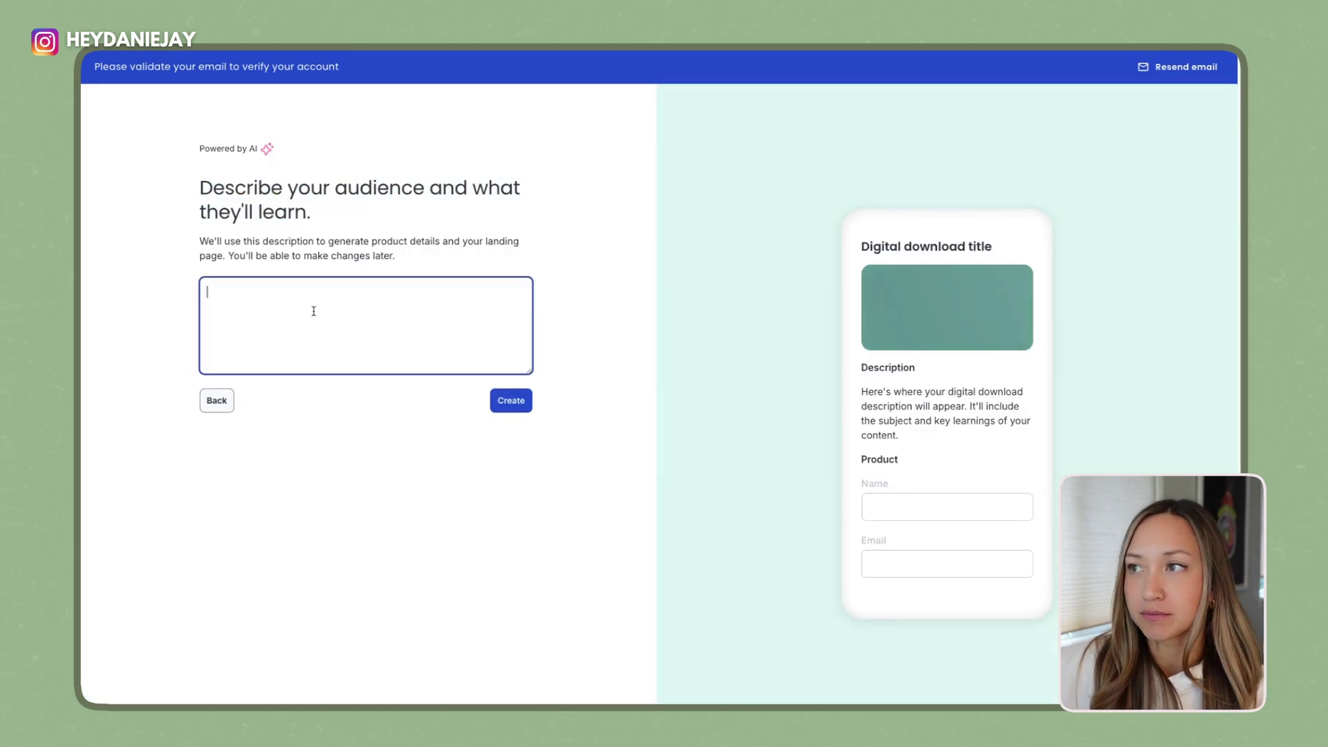
{"action": "type", "text": "New YouTubers who want to learn youtube SEO. They'll learn YouTube SEO in this YouTube SEO Upload Checklist!"}
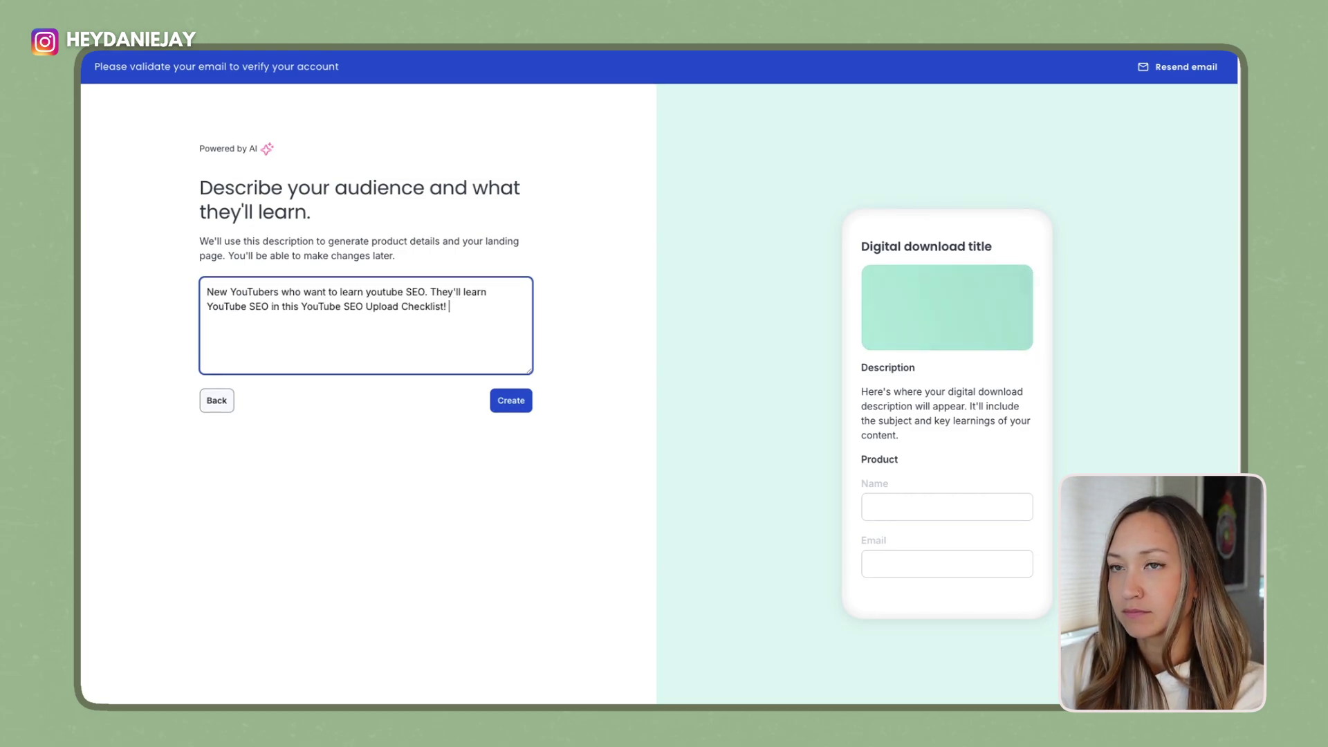
{"action": "left_click", "coordinate": [511, 401]}
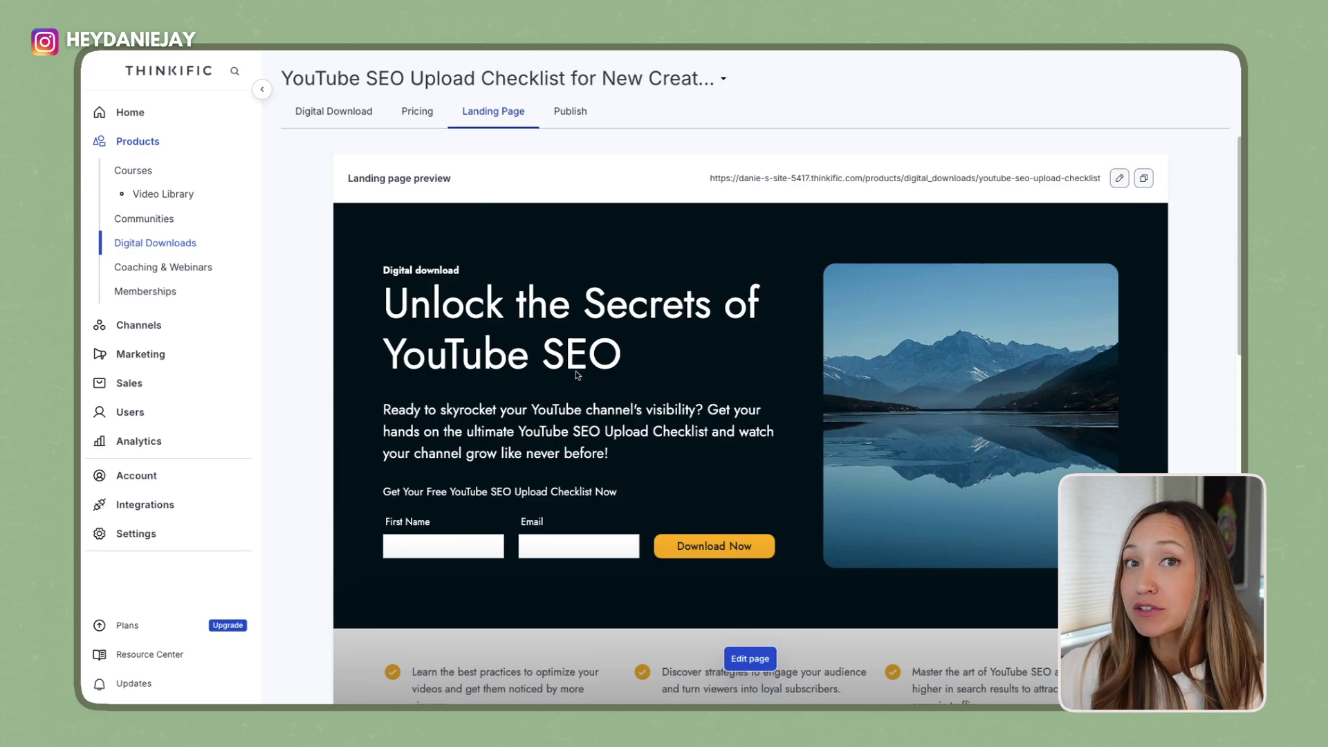
Examine the YouTube SEO checklist's generated landing page and its digital download settings.
{"action": "scroll", "coordinate": [578, 376], "scroll_direction": "down", "scroll_amount": 7}
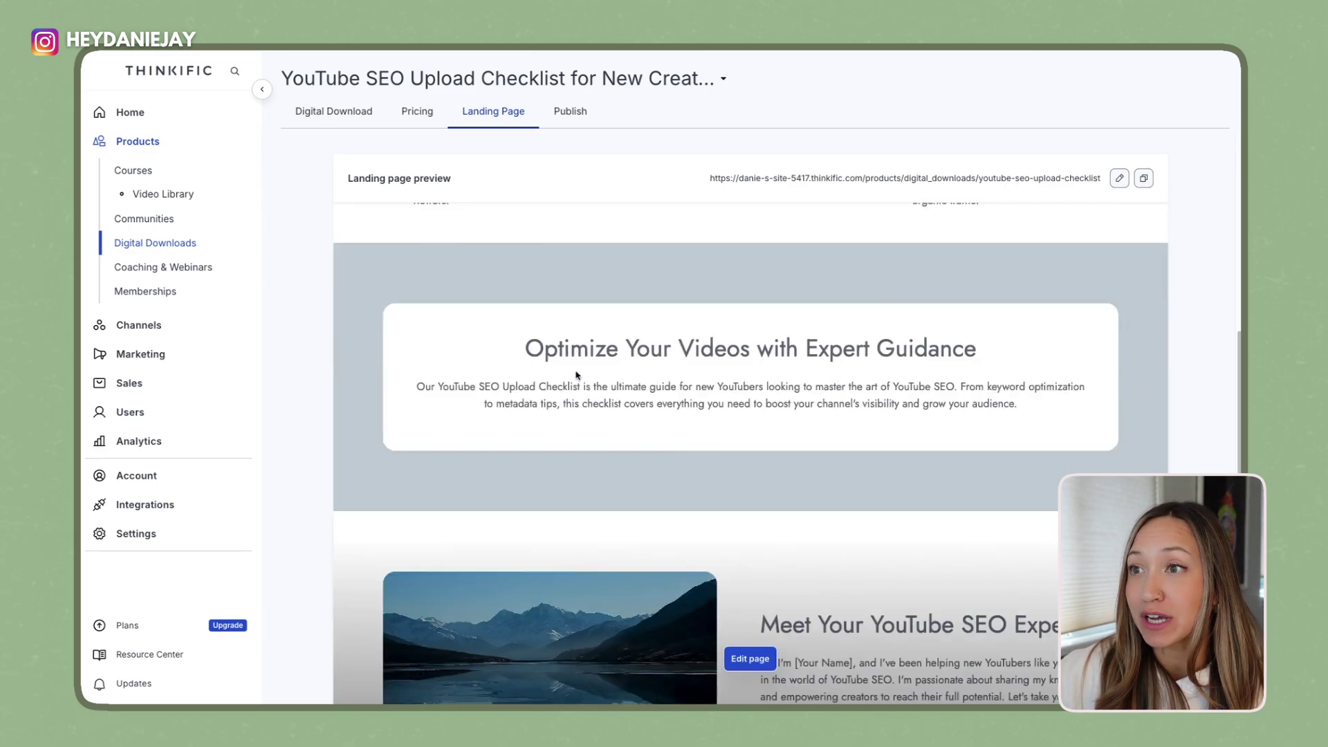
{"action": "scroll", "coordinate": [578, 376], "scroll_direction": "up", "scroll_amount": 7}
{"action": "left_click", "coordinate": [325, 112]}
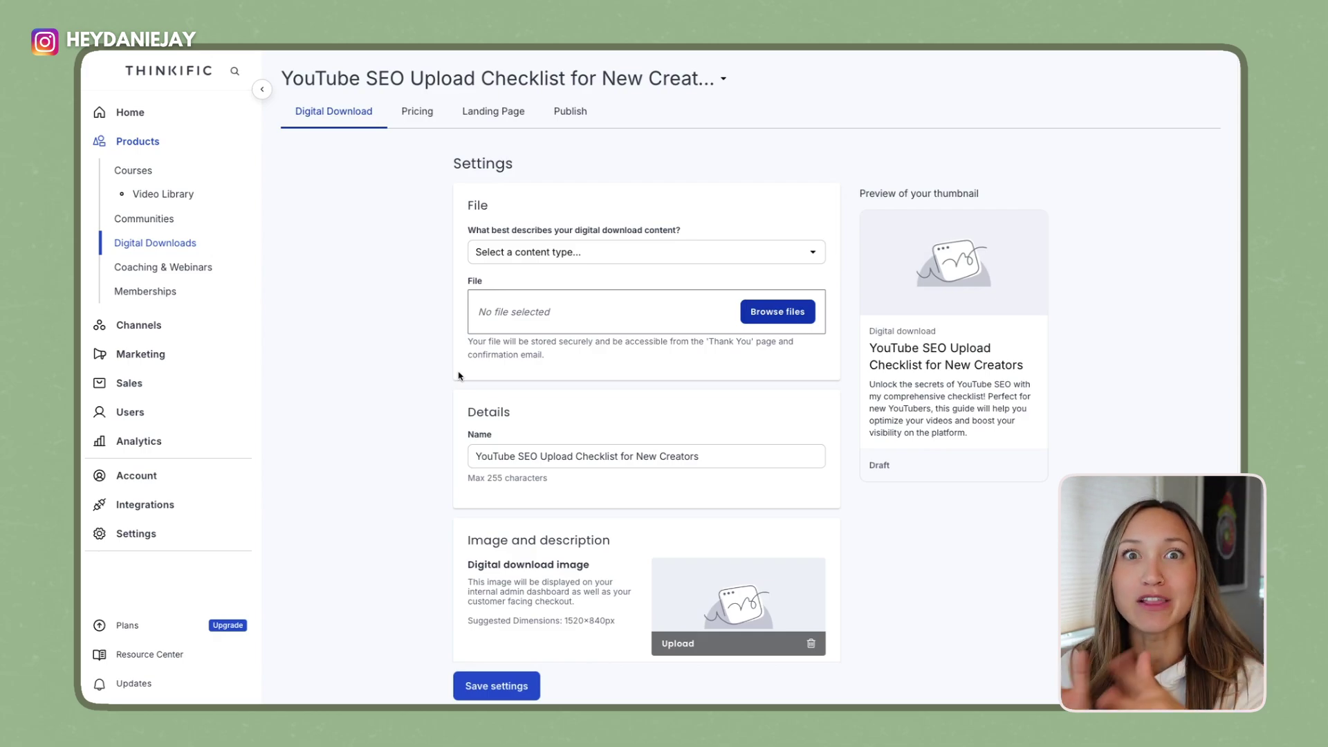
{"action": "left_click", "coordinate": [488, 110]}
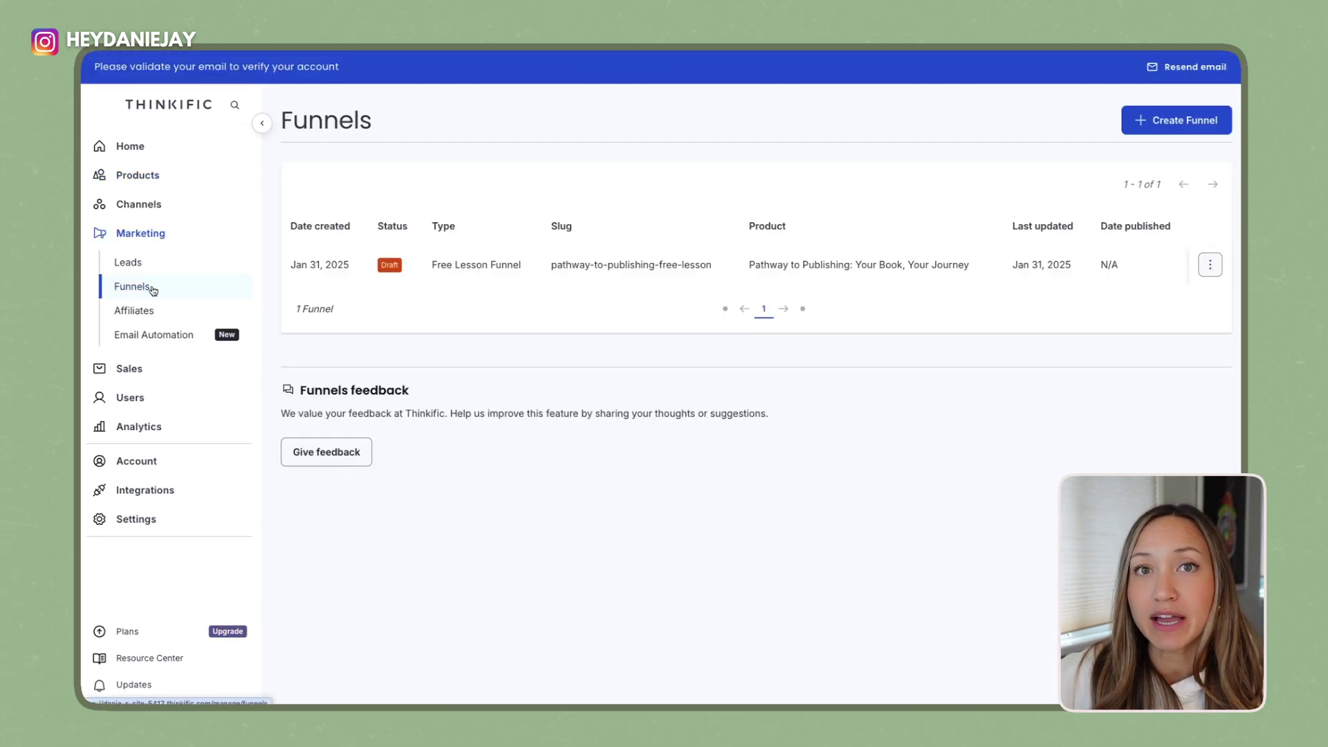
Create a Free Lesson Funnel with "Pathway to Publishing: Your Book, Your Journey" as the main offer and continue to the complementary offer choice.
{"action": "left_click", "coordinate": [1160, 132]}
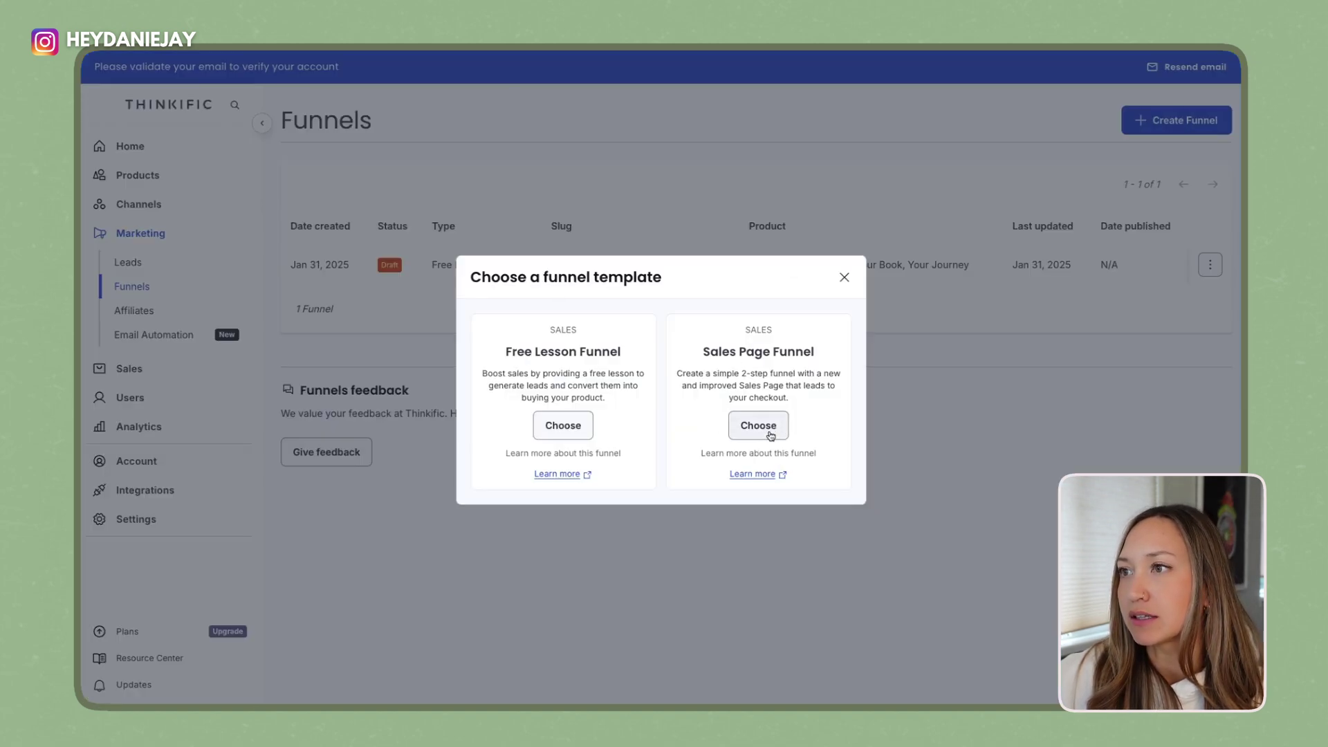
{"action": "left_click", "coordinate": [584, 429]}
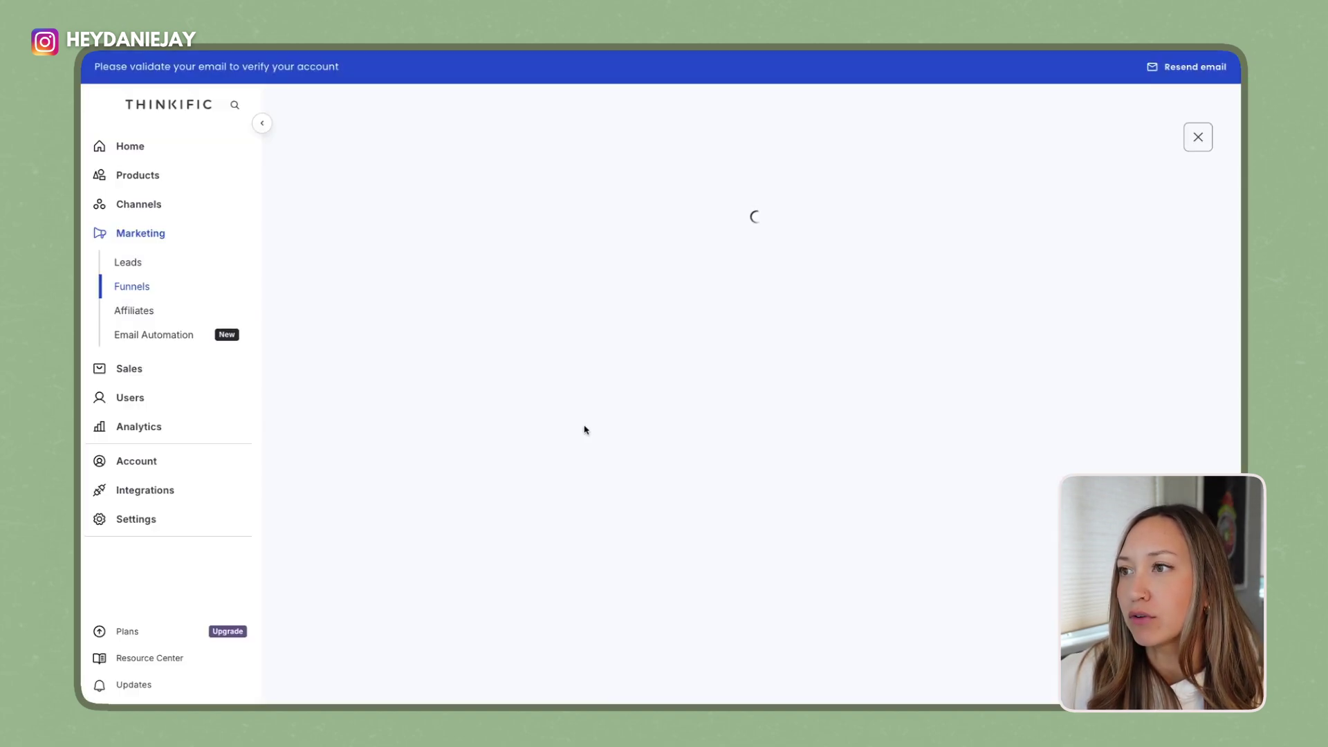
{"action": "left_click", "coordinate": [526, 484]}
{"action": "left_click", "coordinate": [552, 524]}
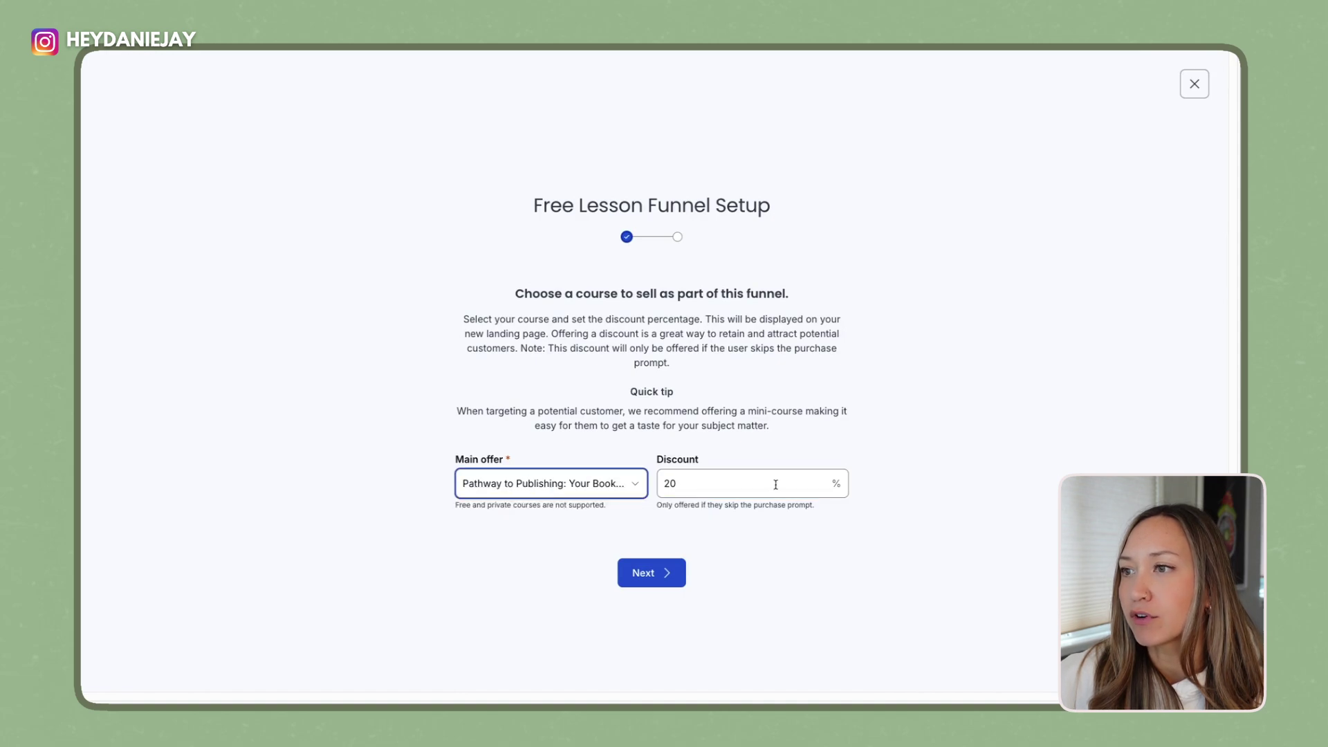
{"action": "left_click", "coordinate": [653, 572]}
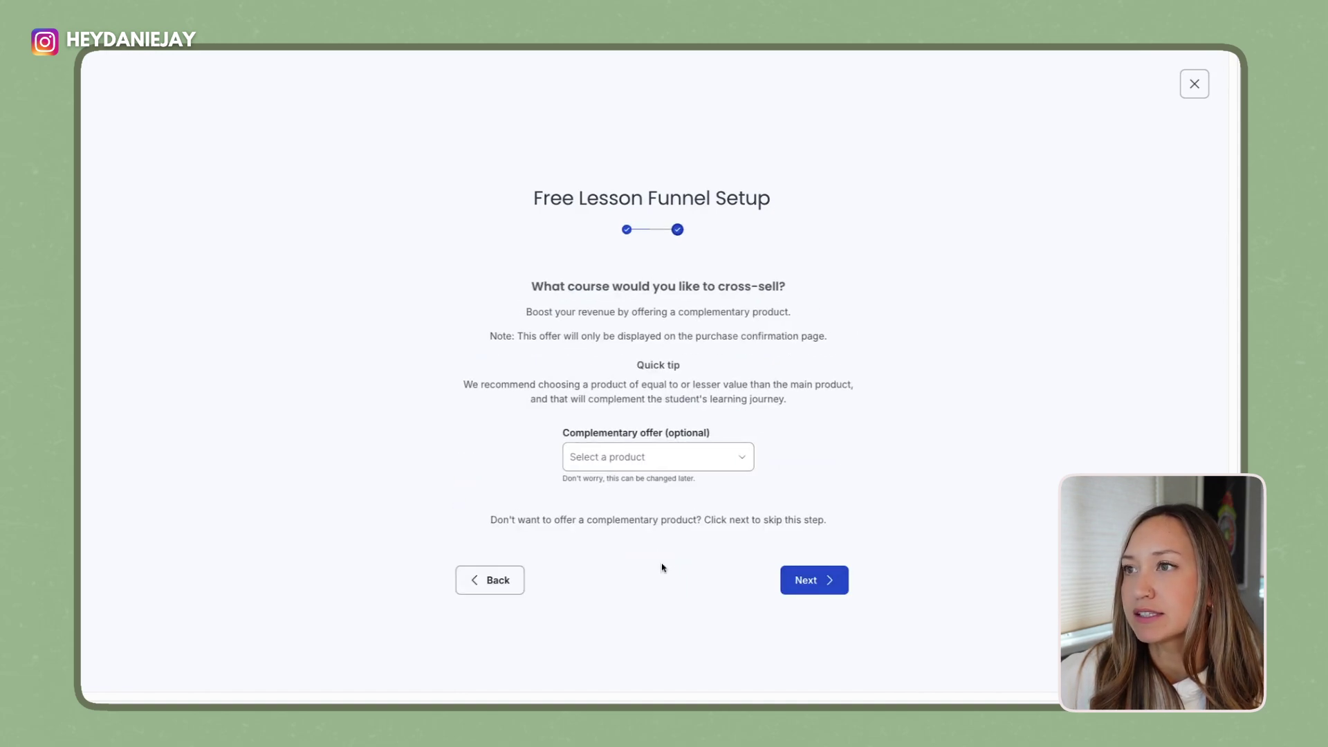
Skip the complementary offer, choose AI-generated landing page content for the funnel, and complete the first content question.
{"action": "left_click", "coordinate": [807, 582]}
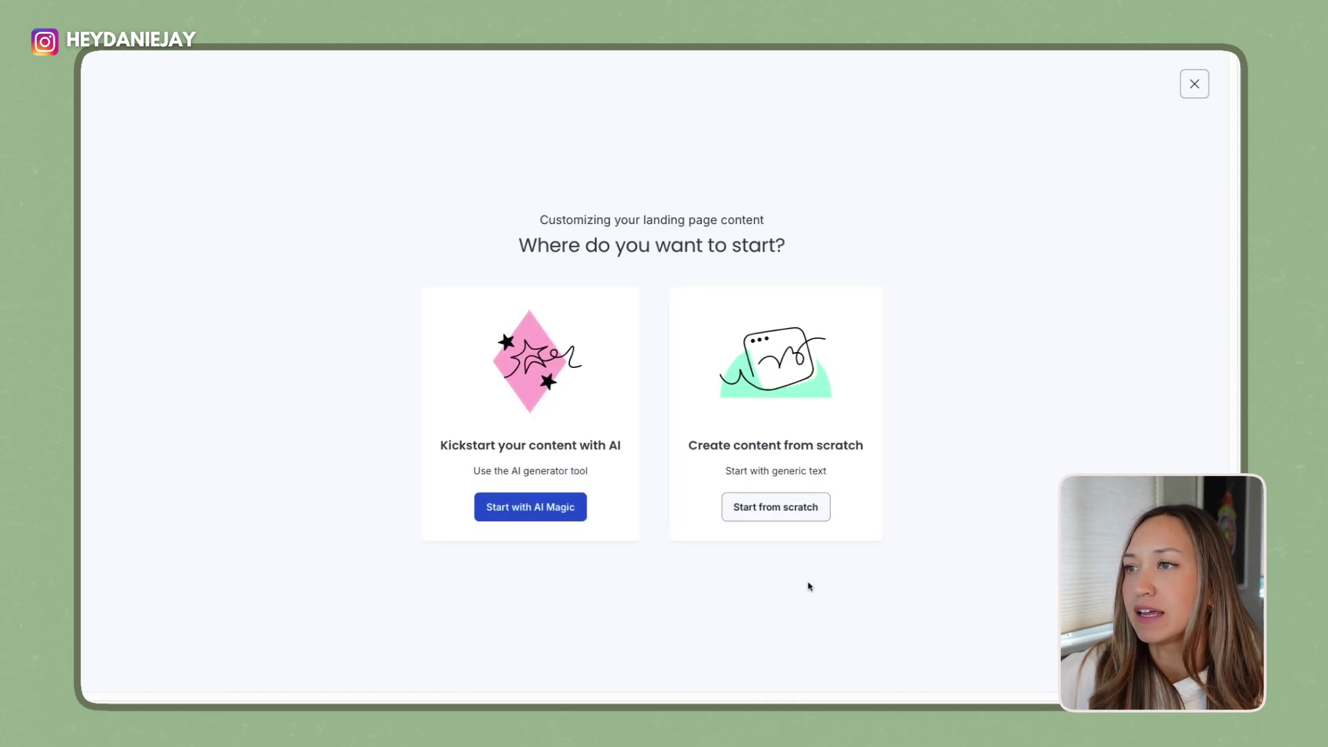
{"action": "left_click", "coordinate": [532, 495]}
{"action": "left_click", "coordinate": [640, 453]}
{"action": "left_click", "coordinate": [815, 567]}
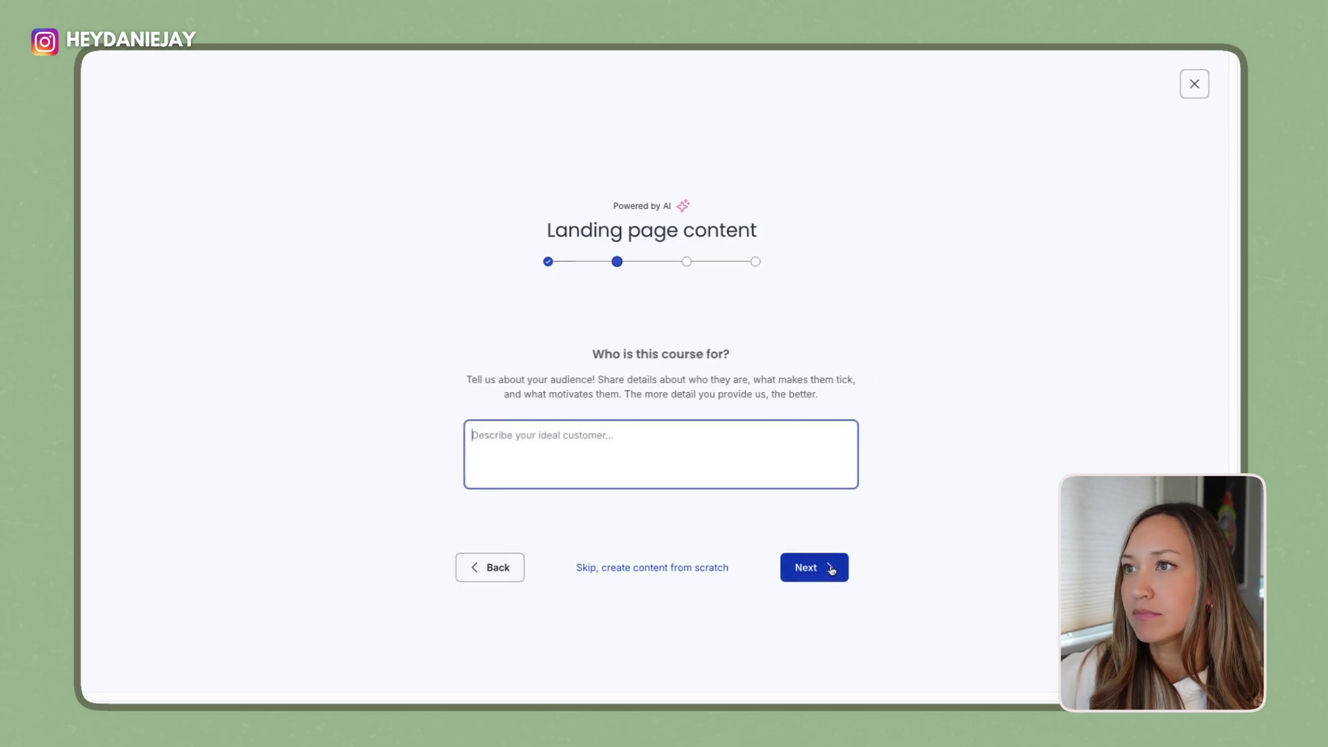
Describe the course audience as new book authors and the free lesson outcome as how to find a book agent, and finish the AI setup.
{"action": "type", "text": "New Book autho"}
{"action": "left_click", "coordinate": [815, 567]}
{"action": "type", "text": "Don't"}
{"action": "left_click", "coordinate": [828, 568]}
{"action": "type", "text": "how to find an agent and get"}
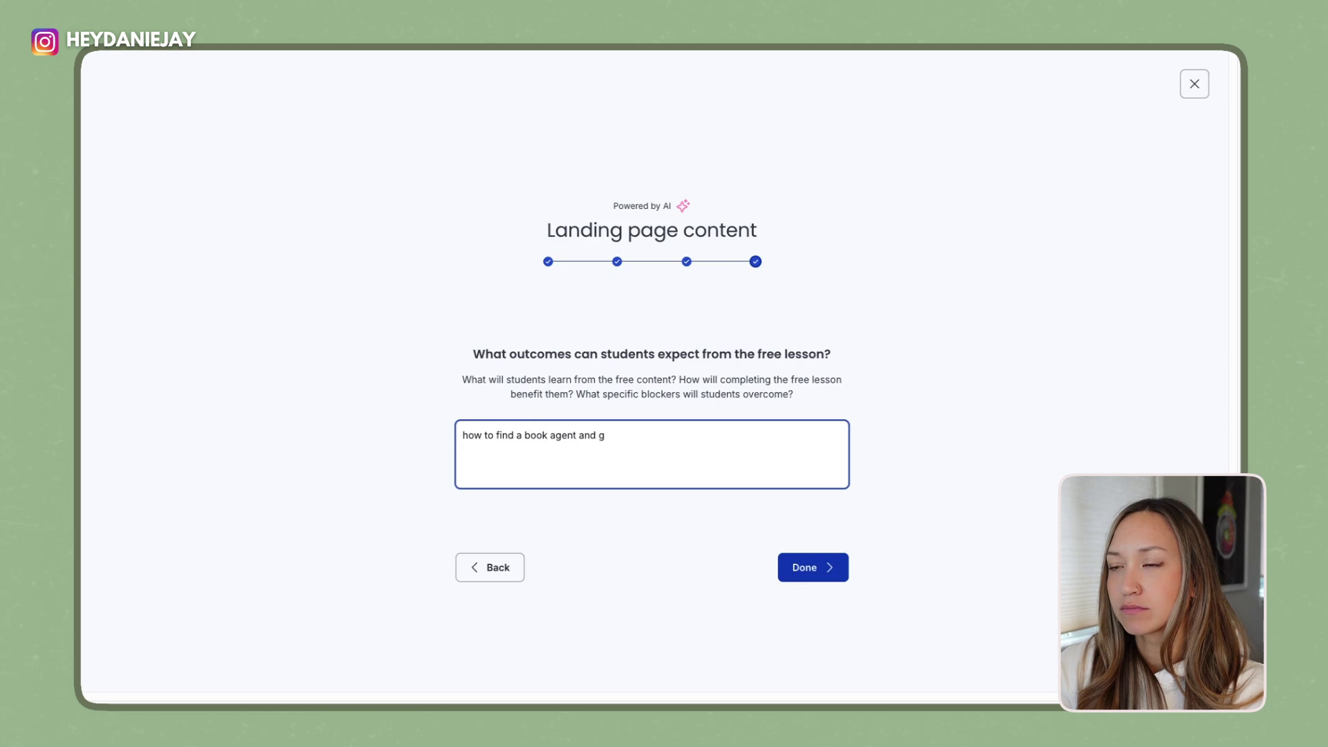
{"action": "left_click", "coordinate": [804, 567]}
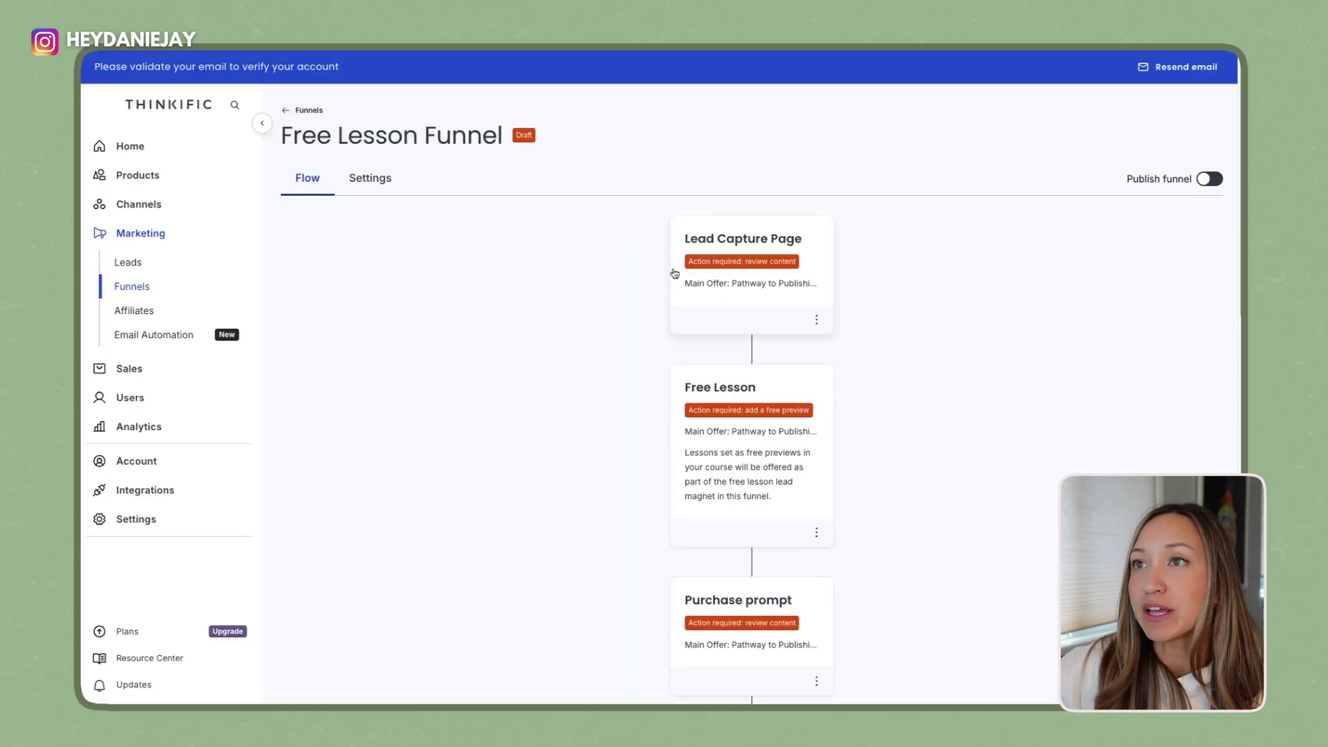
Examine the Free Lesson Funnel flow from the lead capture page through the purchase prompts and recapture email, and open email automation.
{"action": "scroll", "coordinate": [603, 325], "scroll_direction": "down", "scroll_amount": 10}
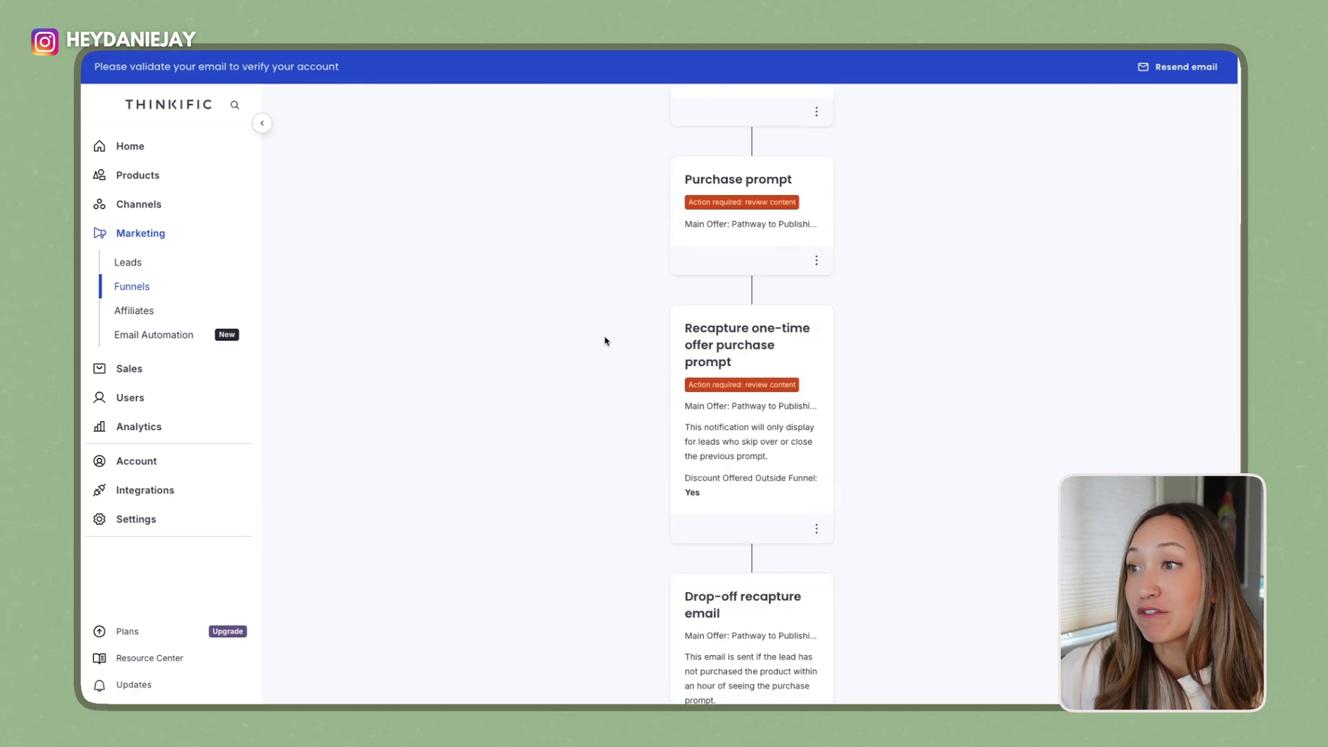
{"action": "scroll", "coordinate": [604, 340], "scroll_direction": "down", "scroll_amount": 3}
{"action": "scroll", "coordinate": [604, 340], "scroll_direction": "up", "scroll_amount": 15}
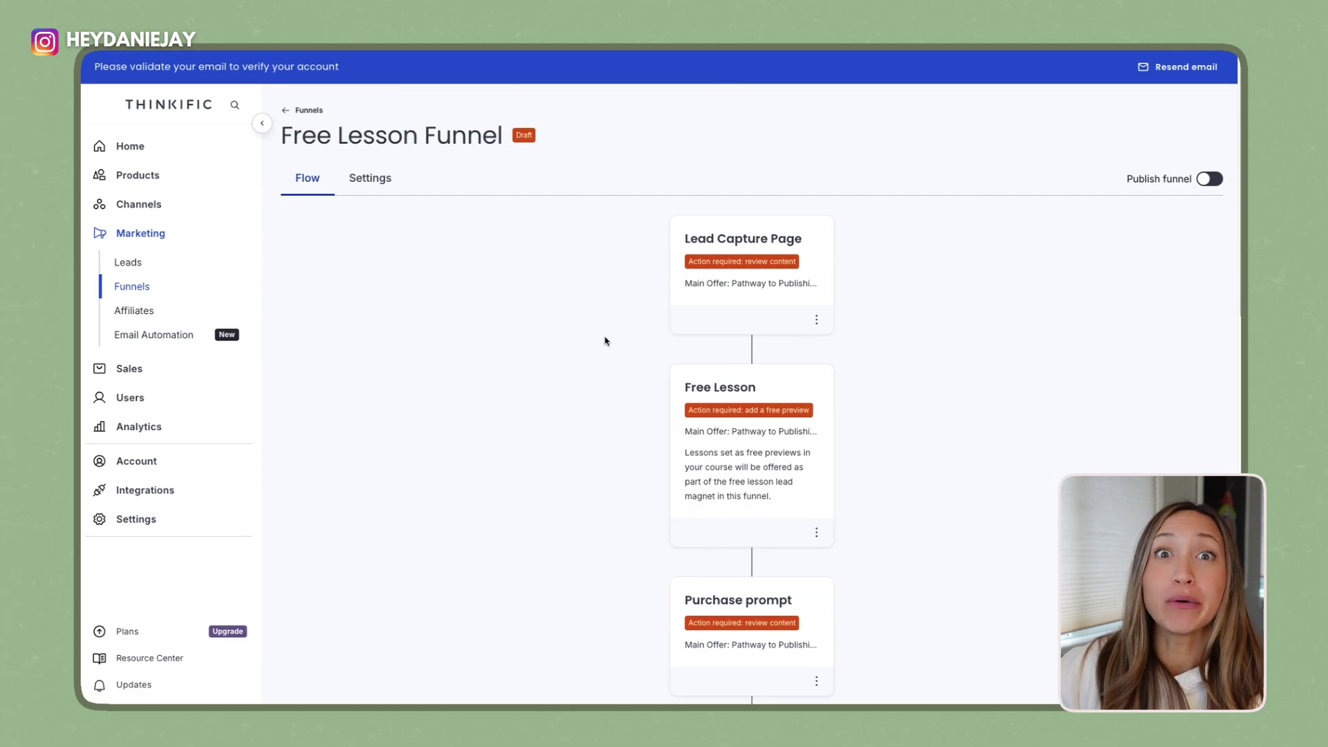
{"action": "scroll", "coordinate": [605, 345], "scroll_direction": "down", "scroll_amount": 10}
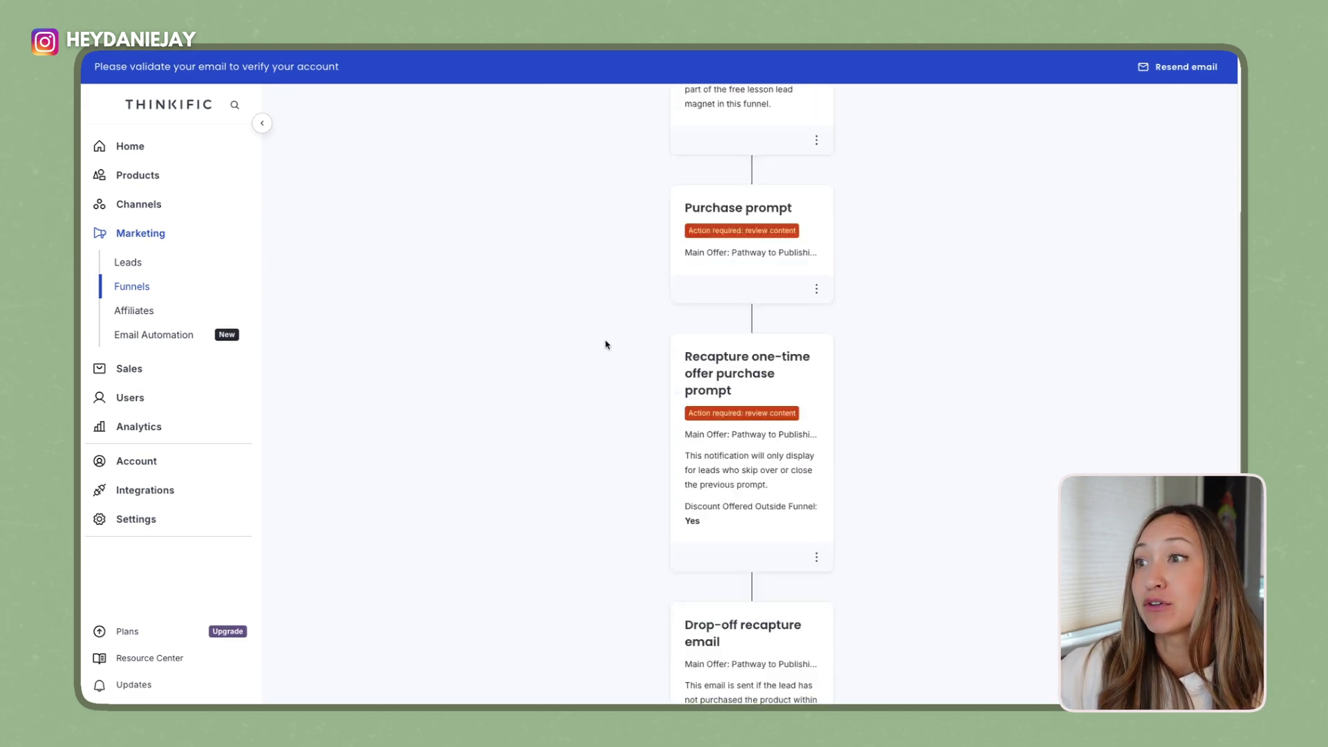
{"action": "scroll", "coordinate": [605, 344], "scroll_direction": "down", "scroll_amount": 3}
{"action": "scroll", "coordinate": [606, 344], "scroll_direction": "up", "scroll_amount": 15}
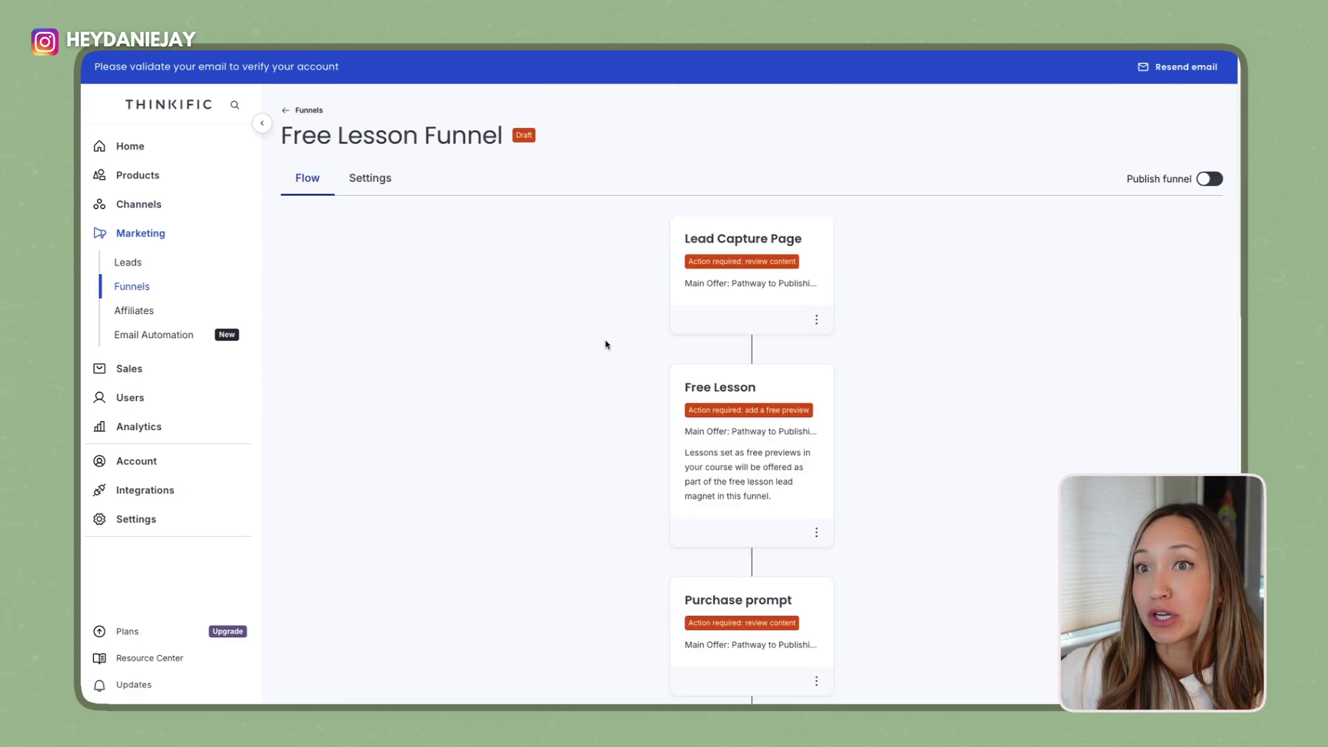
{"action": "left_click", "coordinate": [185, 337]}
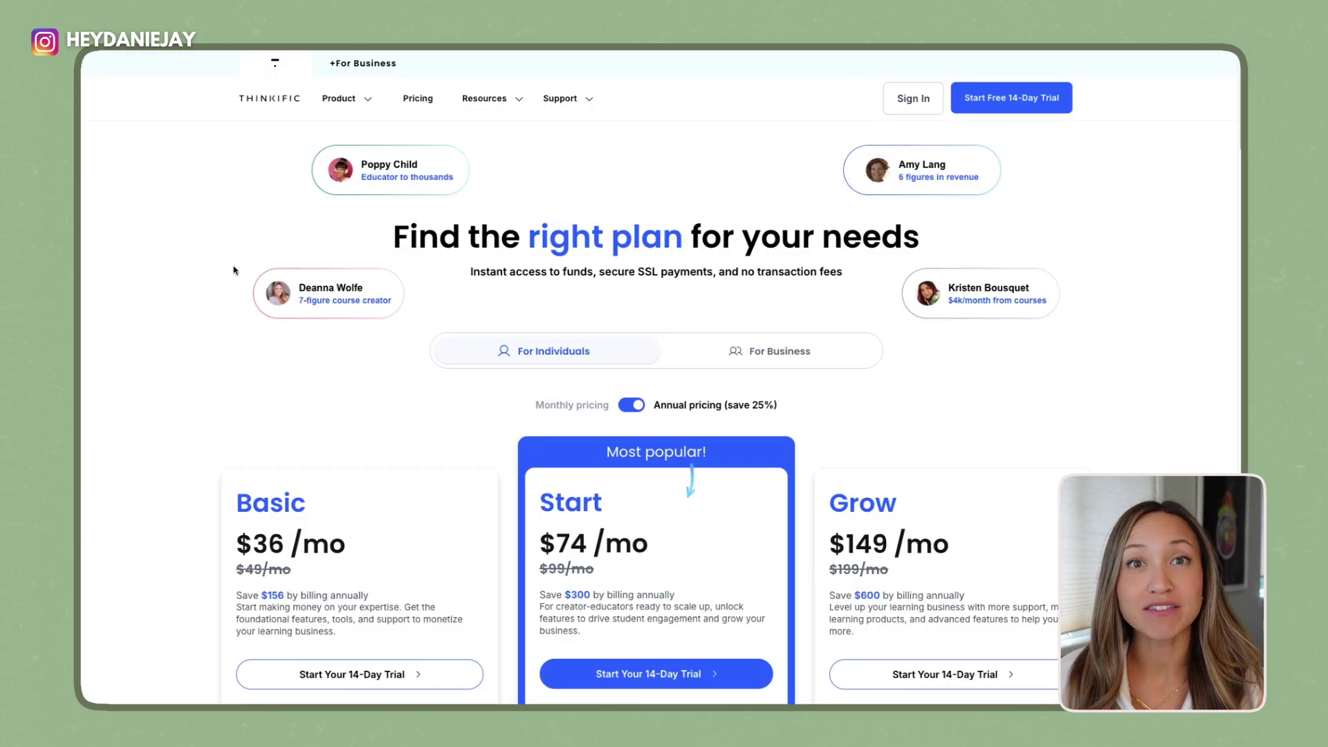
Compare the features and annual prices of the Basic, Start and Grow plans on Thinkific's pricing page.
{"action": "scroll", "coordinate": [234, 270], "scroll_direction": "down", "scroll_amount": 3}
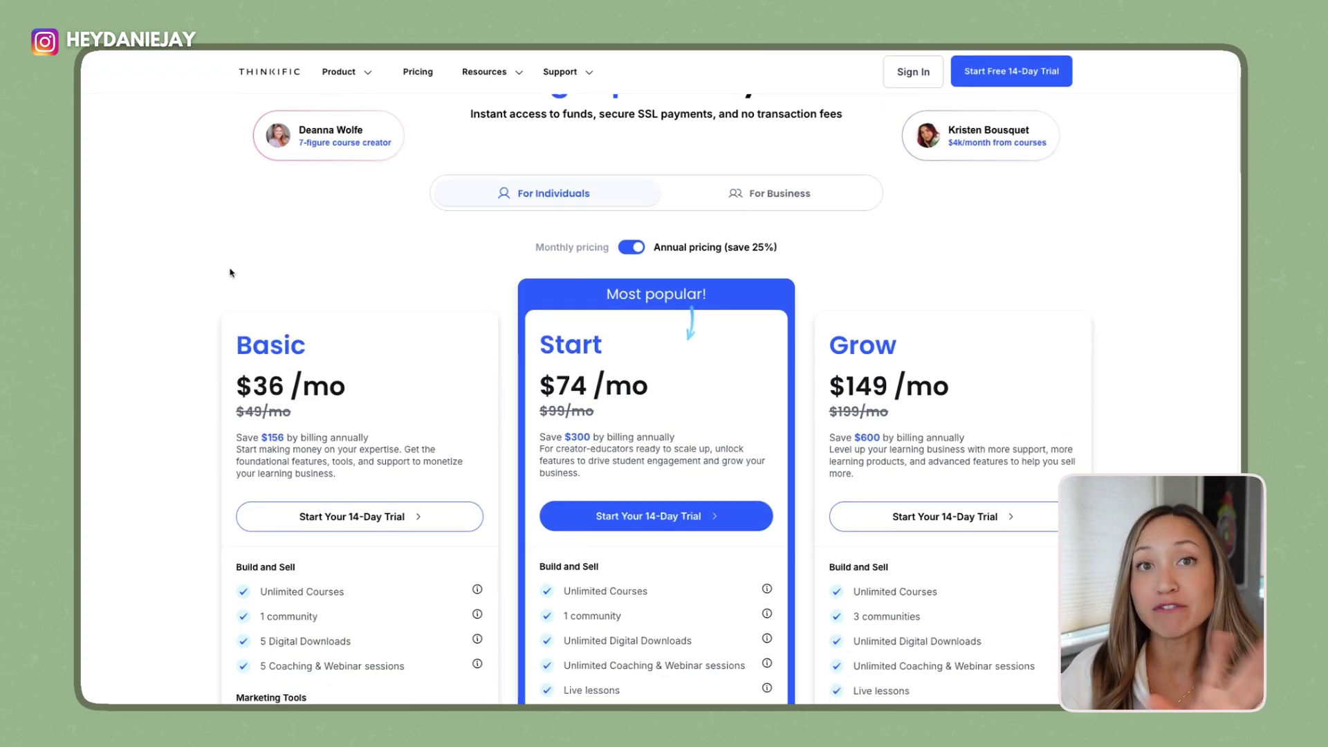
{"action": "scroll", "coordinate": [238, 304], "scroll_direction": "down", "scroll_amount": 2}
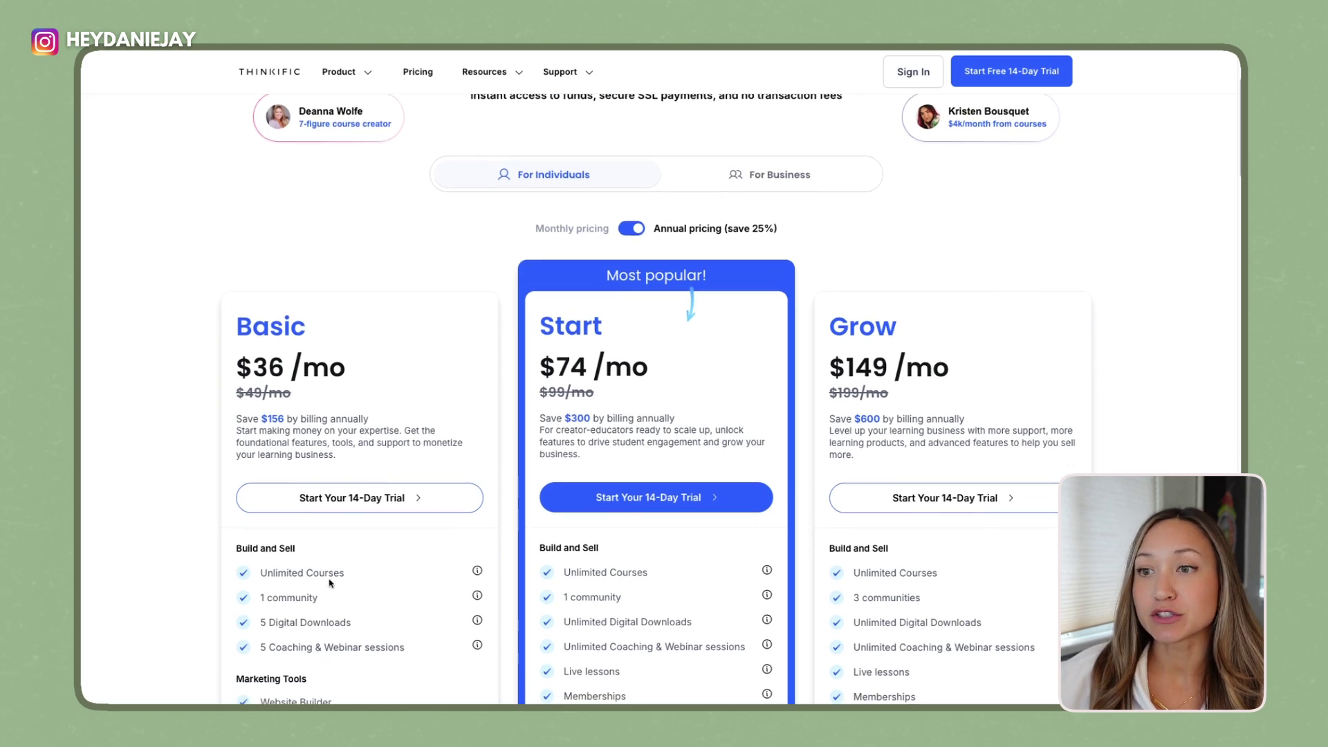
{"action": "scroll", "coordinate": [299, 510], "scroll_direction": "down", "scroll_amount": 1}
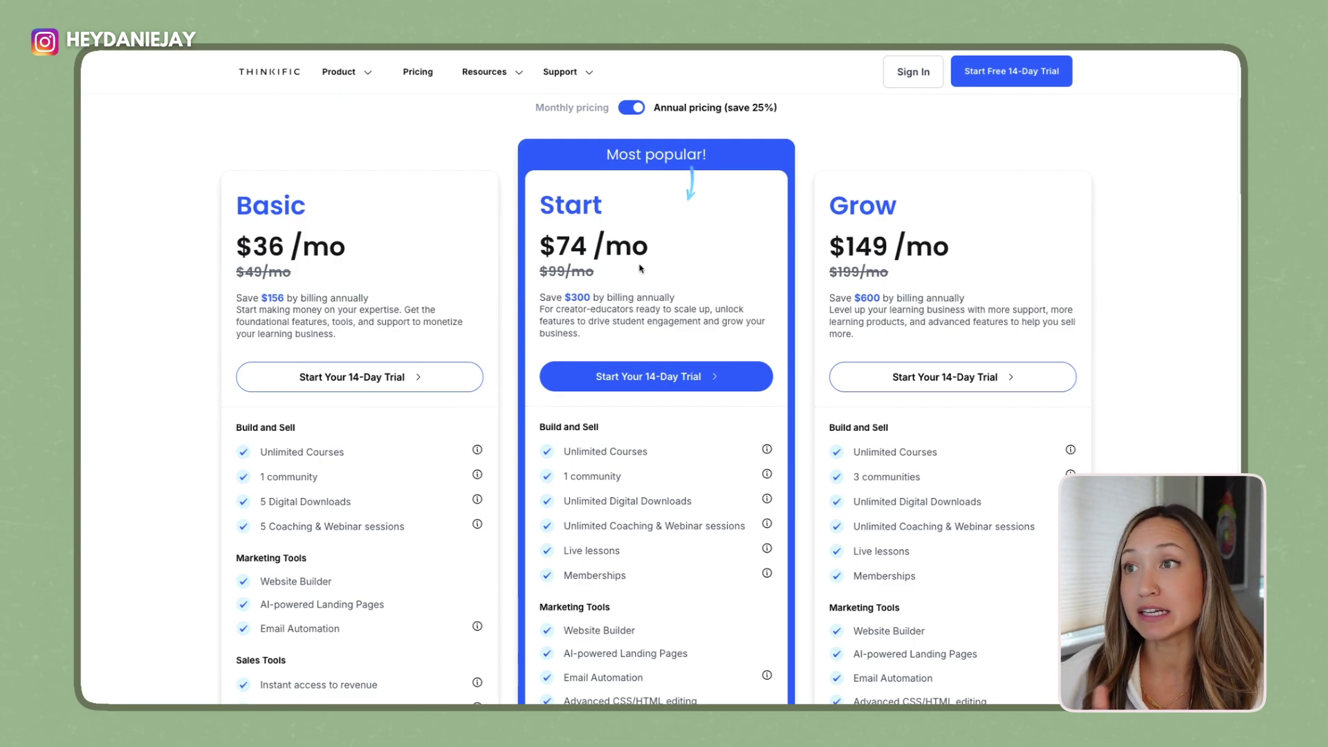
{"action": "scroll", "coordinate": [642, 270], "scroll_direction": "down", "scroll_amount": 2}
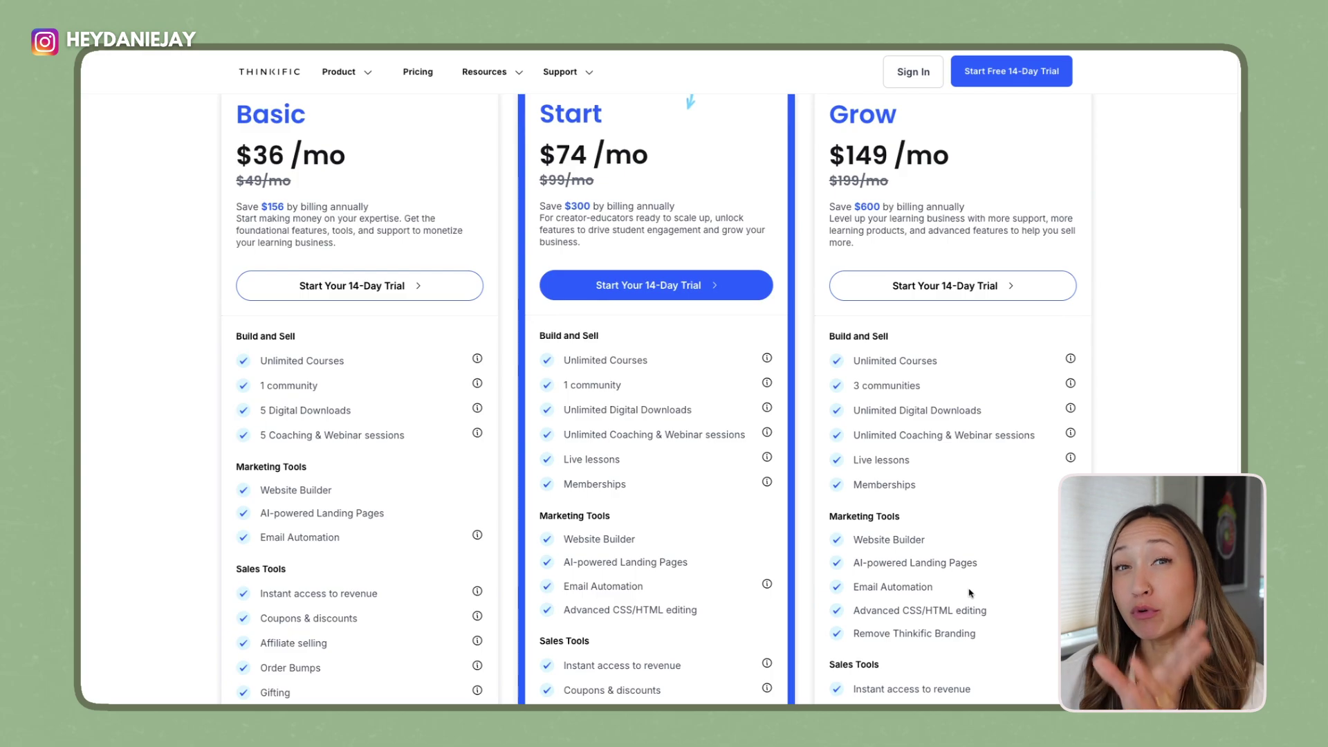
{"action": "scroll", "coordinate": [970, 593], "scroll_direction": "down", "scroll_amount": 1}
{"action": "scroll", "coordinate": [954, 567], "scroll_direction": "up", "scroll_amount": 7}
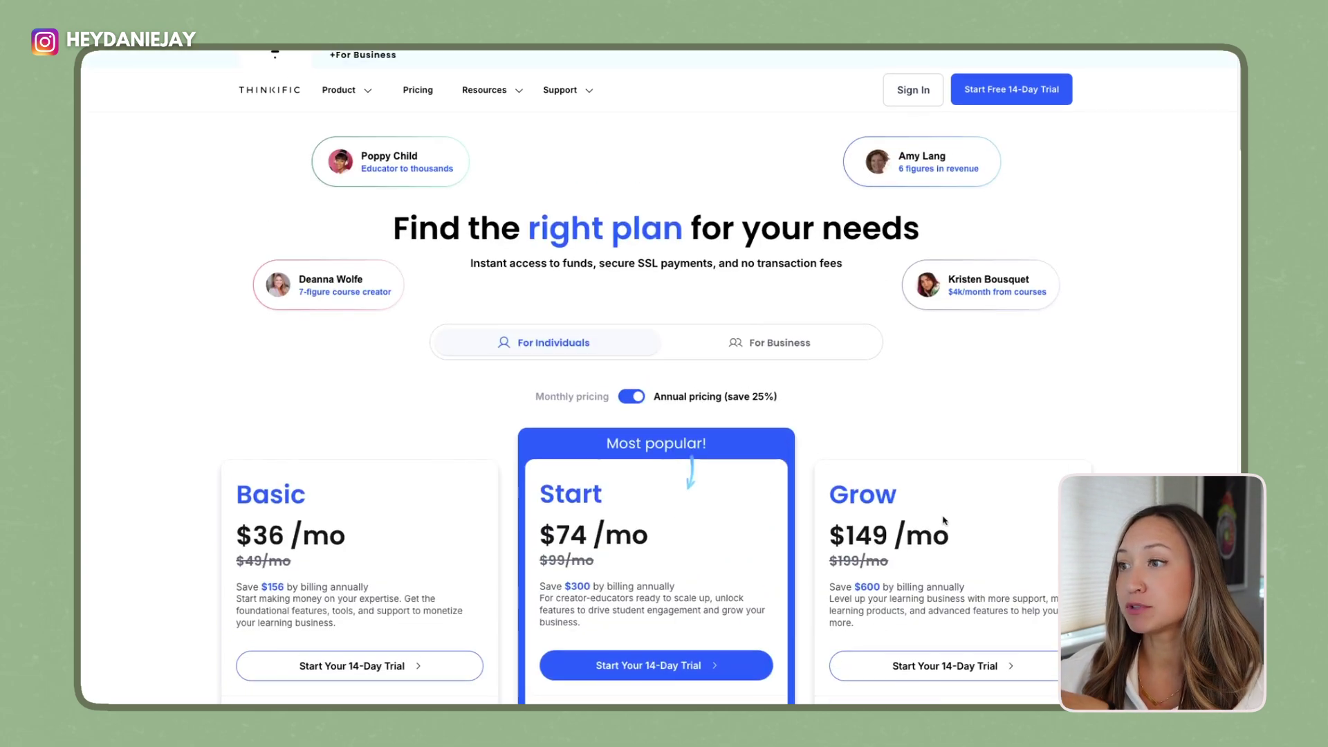
{"action": "scroll", "coordinate": [932, 530], "scroll_direction": "down", "scroll_amount": 1}
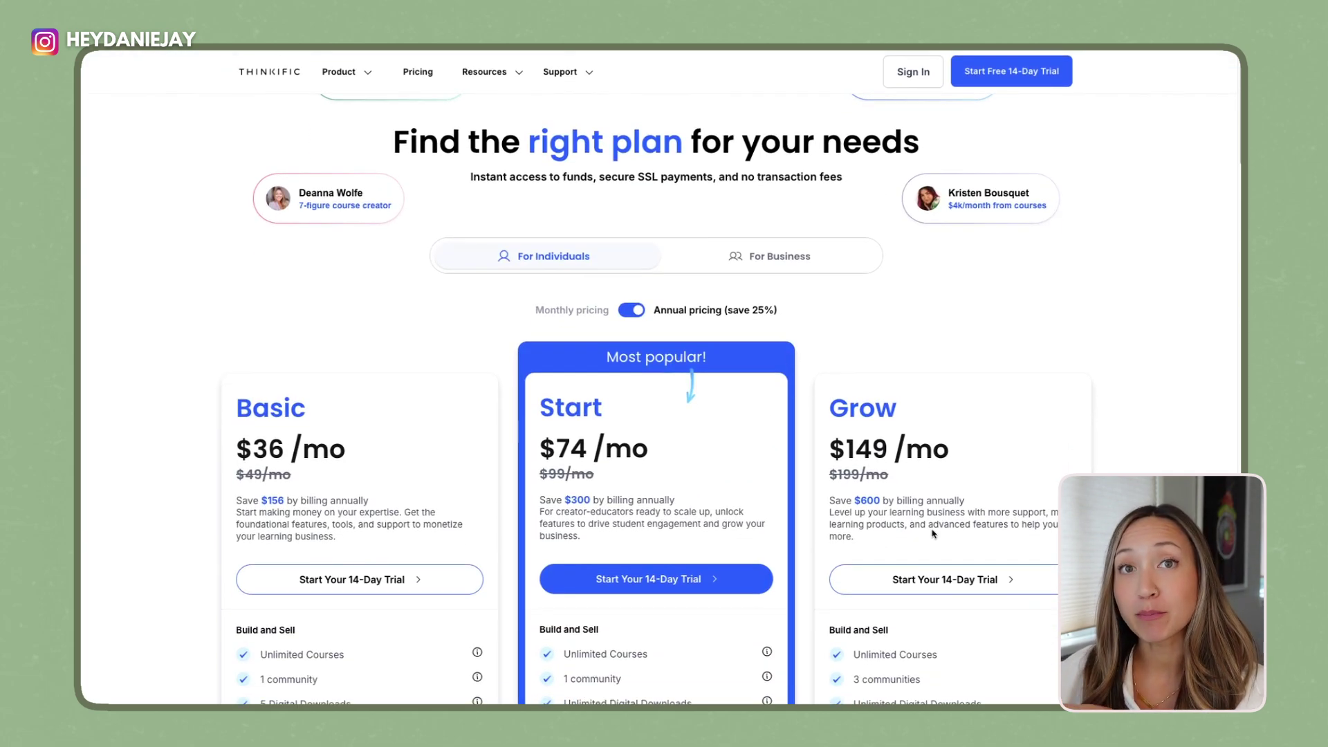
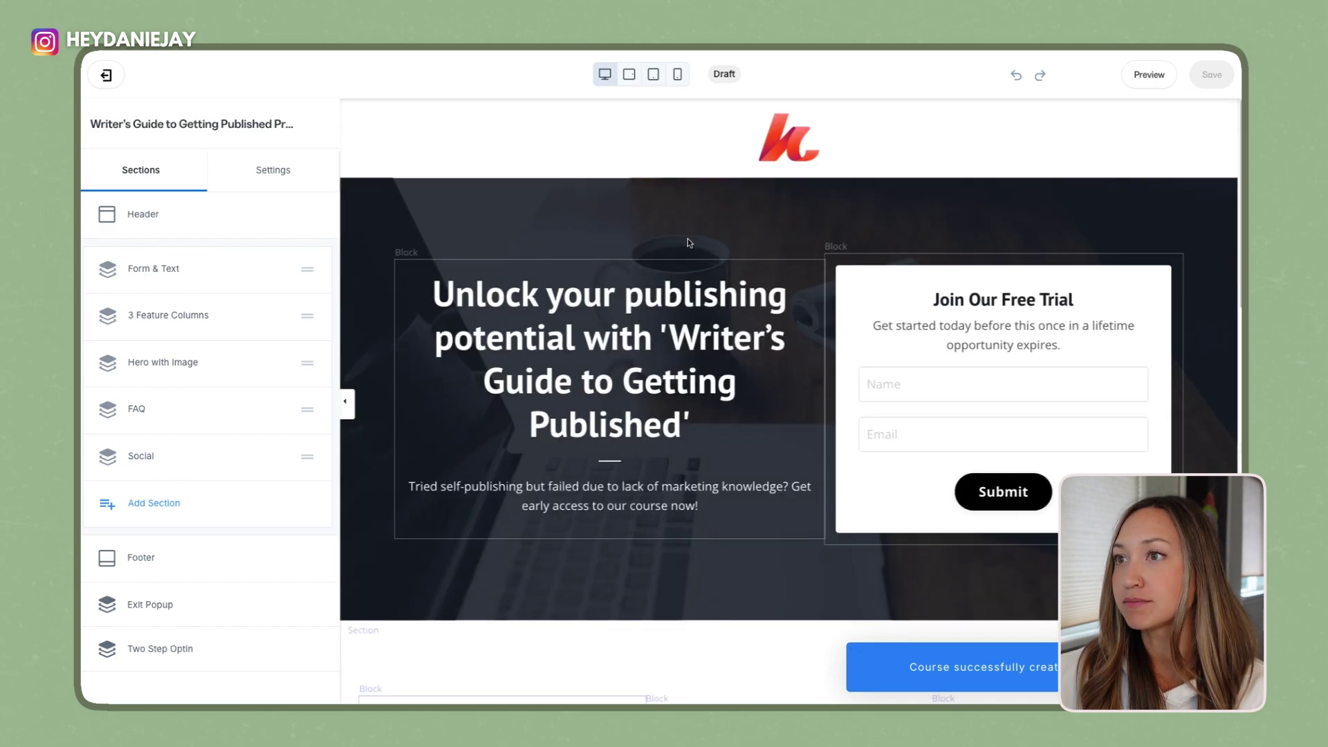
In Kajabi, examine the generated landing page for "Writer's Guide to Getting Published", from the sign-up form to the FAQ.
{"action": "scroll", "coordinate": [687, 243], "scroll_direction": "down", "scroll_amount": 15}
{"action": "scroll", "coordinate": [688, 242], "scroll_direction": "down", "scroll_amount": 2}
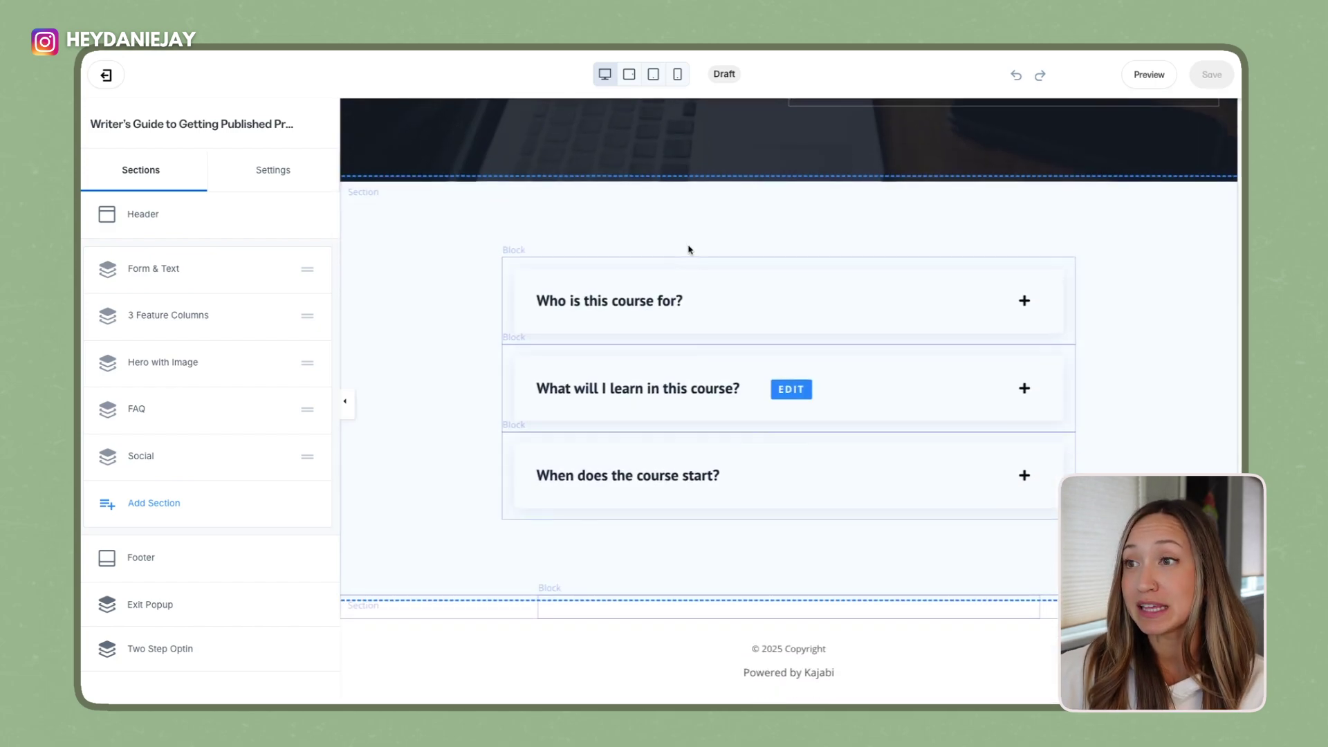
{"action": "scroll", "coordinate": [689, 249], "scroll_direction": "up", "scroll_amount": 15}
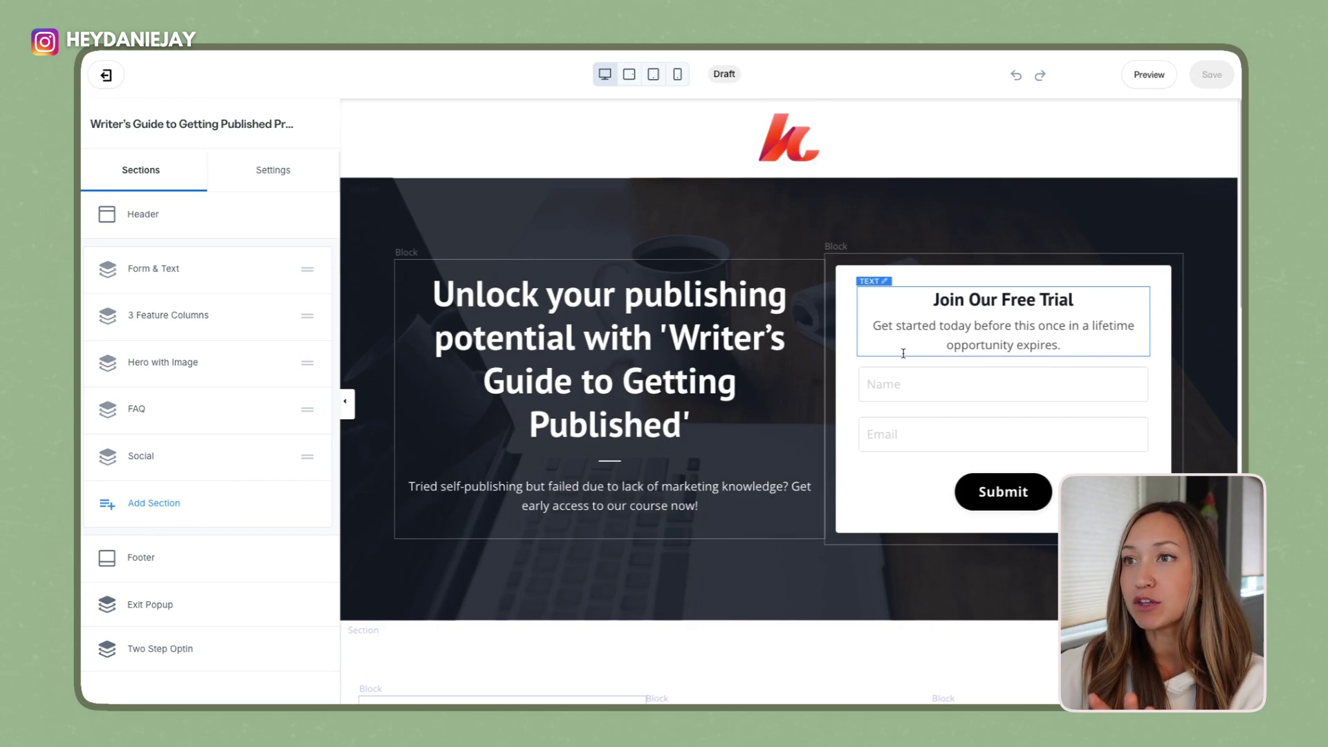
{"action": "scroll", "coordinate": [678, 321], "scroll_direction": "down", "scroll_amount": 6}
{"action": "scroll", "coordinate": [676, 325], "scroll_direction": "down", "scroll_amount": 10}
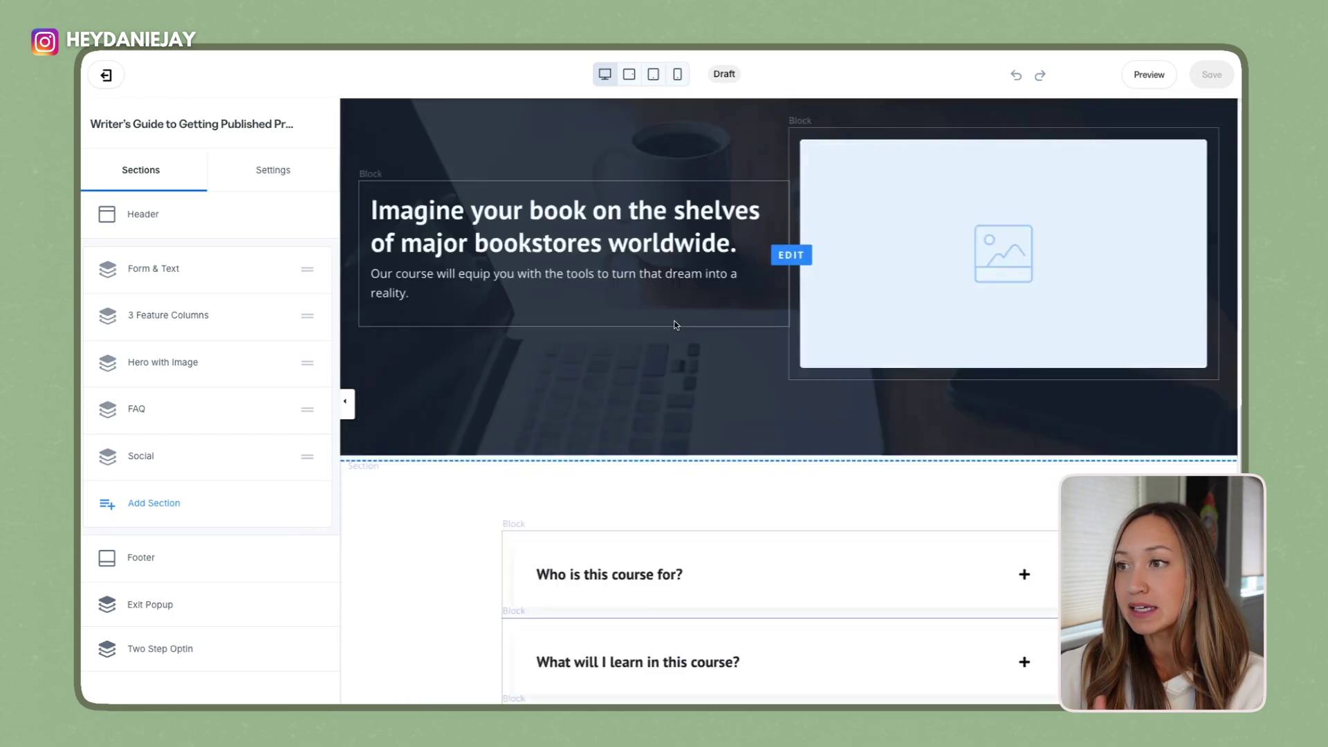
{"action": "scroll", "coordinate": [676, 325], "scroll_direction": "up", "scroll_amount": 8}
{"action": "scroll", "coordinate": [676, 325], "scroll_direction": "up", "scroll_amount": 5}
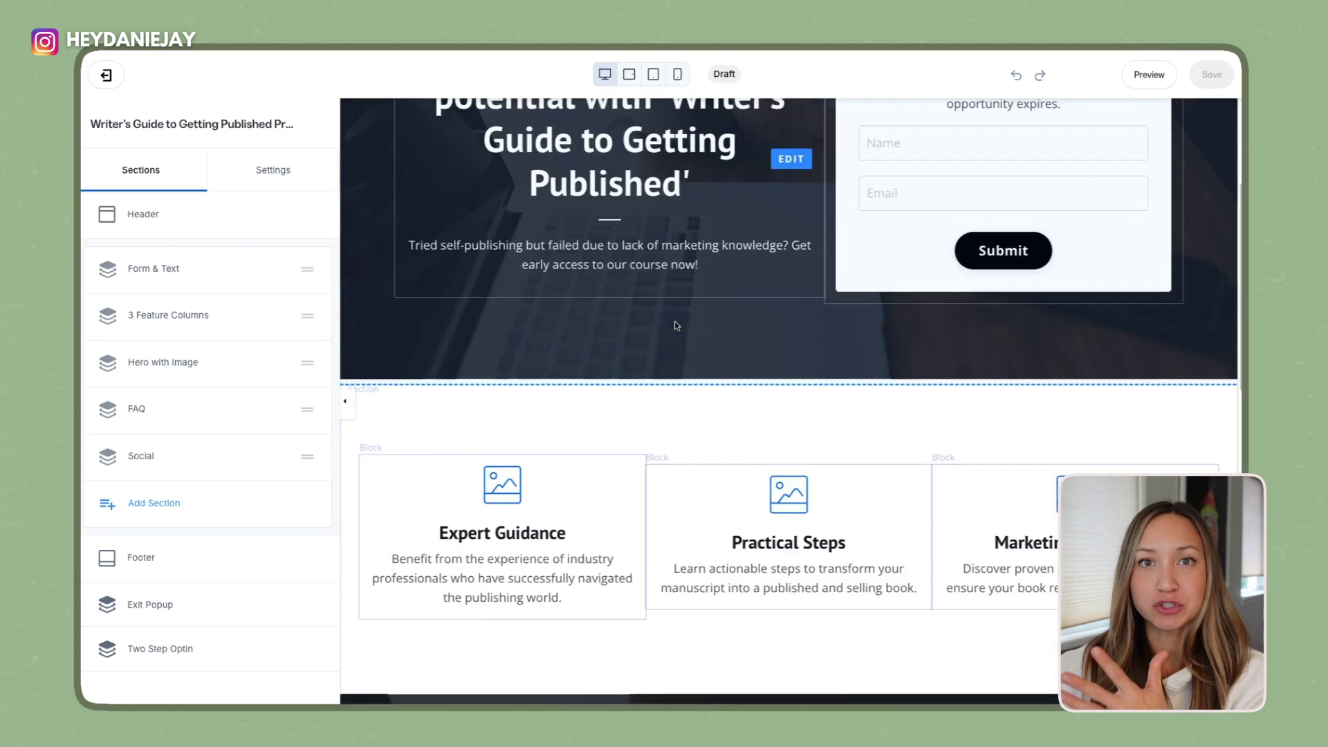
{"action": "scroll", "coordinate": [674, 321], "scroll_direction": "up", "scroll_amount": 4}
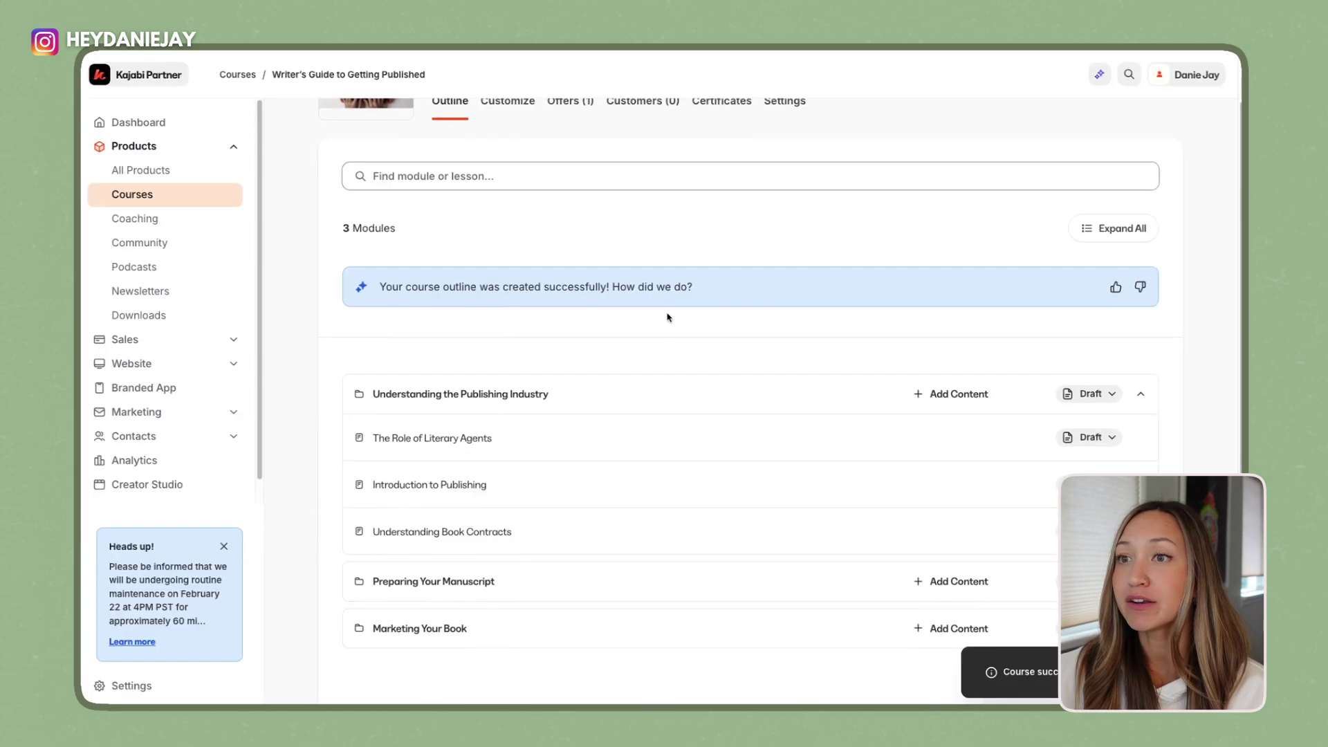
Review the generated course outline and the lessons in the "Understanding the Publishing Industry" module.
{"action": "scroll", "coordinate": [667, 314], "scroll_direction": "down", "scroll_amount": 2}
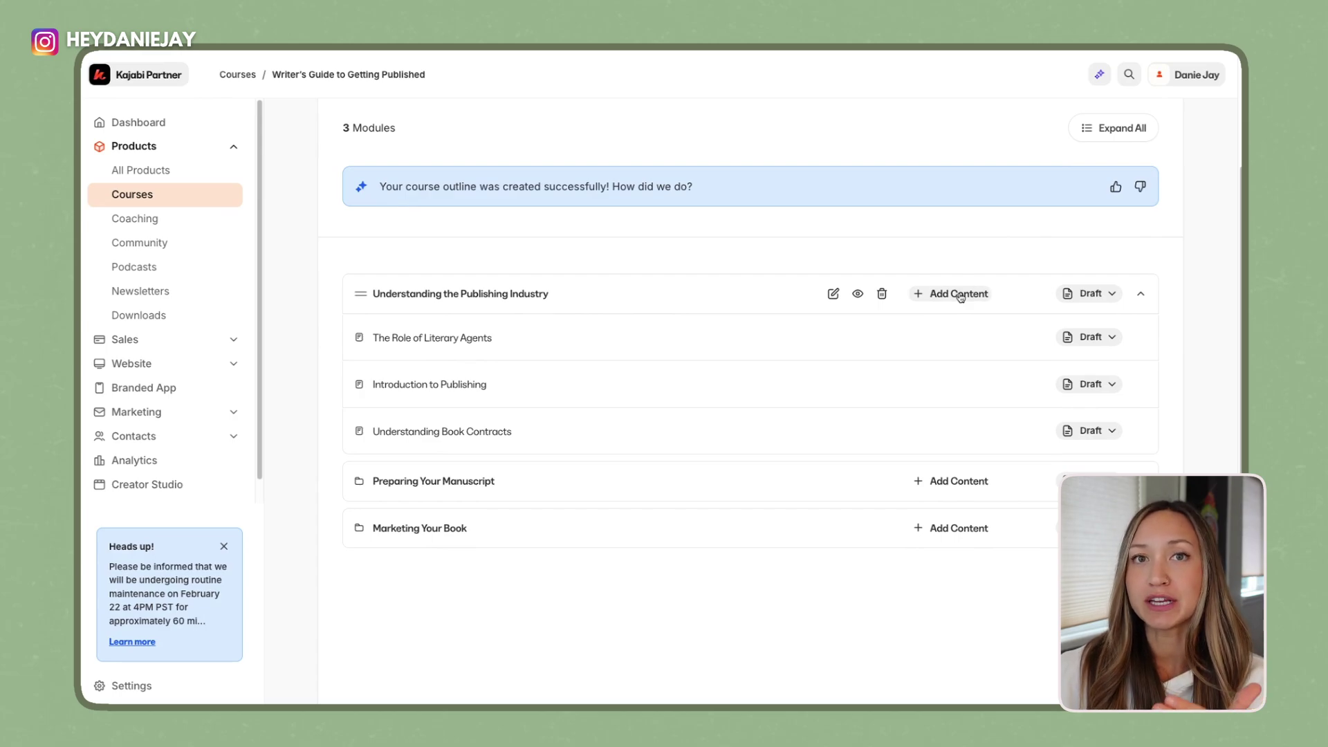
{"action": "scroll", "coordinate": [703, 394], "scroll_direction": "up", "scroll_amount": 2}
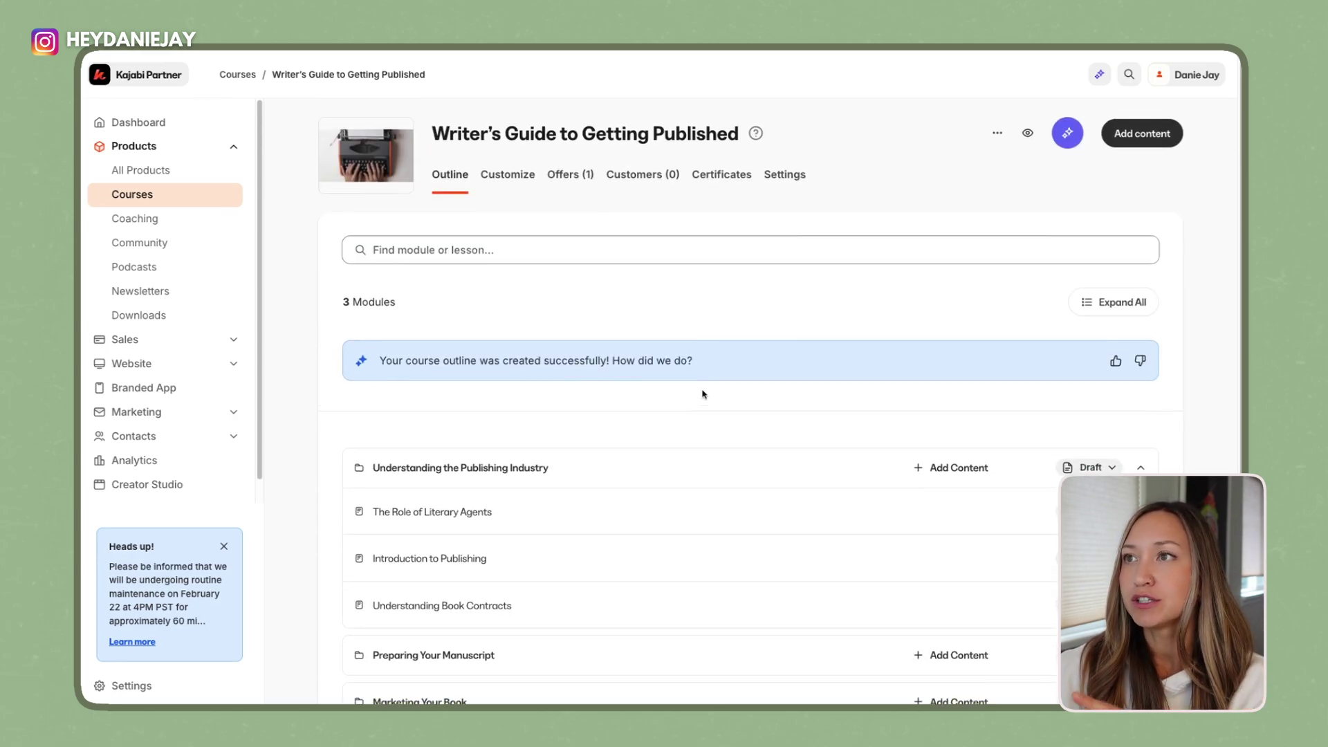
{"action": "scroll", "coordinate": [703, 394], "scroll_direction": "down", "scroll_amount": 1}
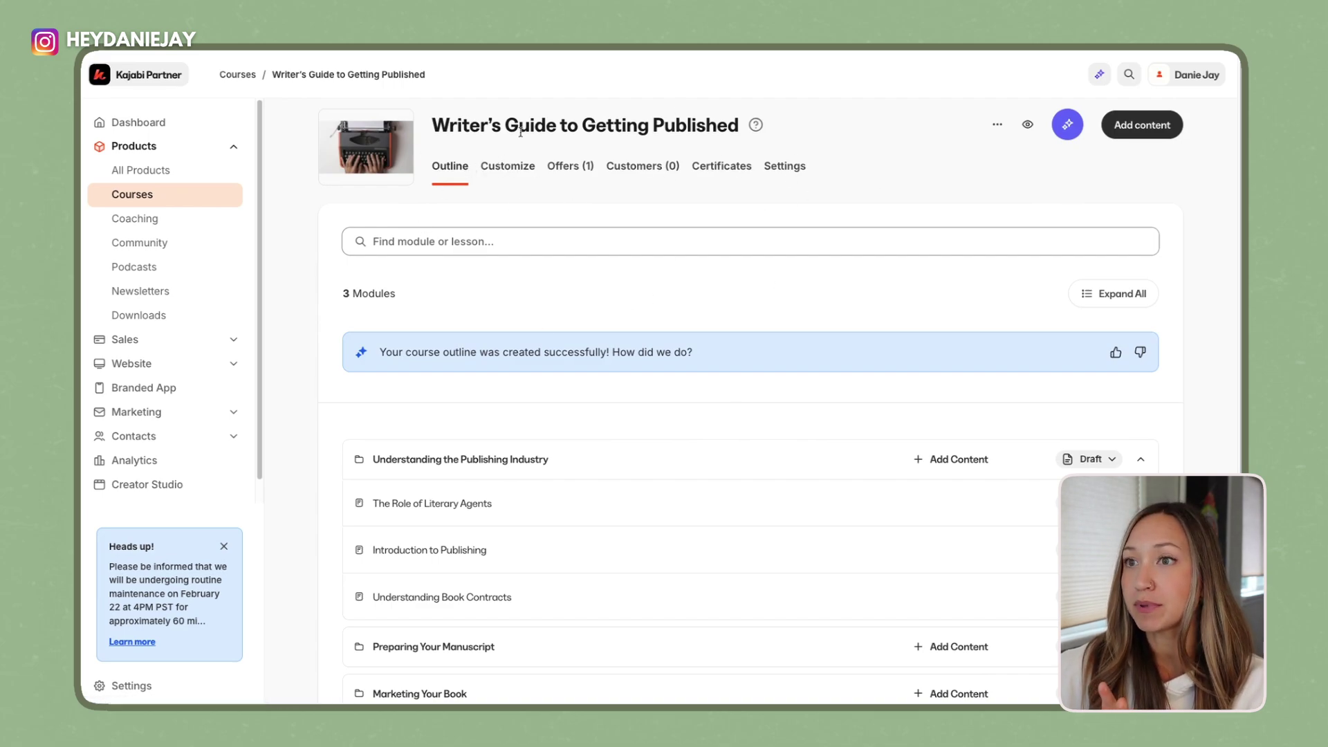
{"action": "scroll", "coordinate": [563, 374], "scroll_direction": "down", "scroll_amount": 3}
{"action": "left_click", "coordinate": [1143, 285]}
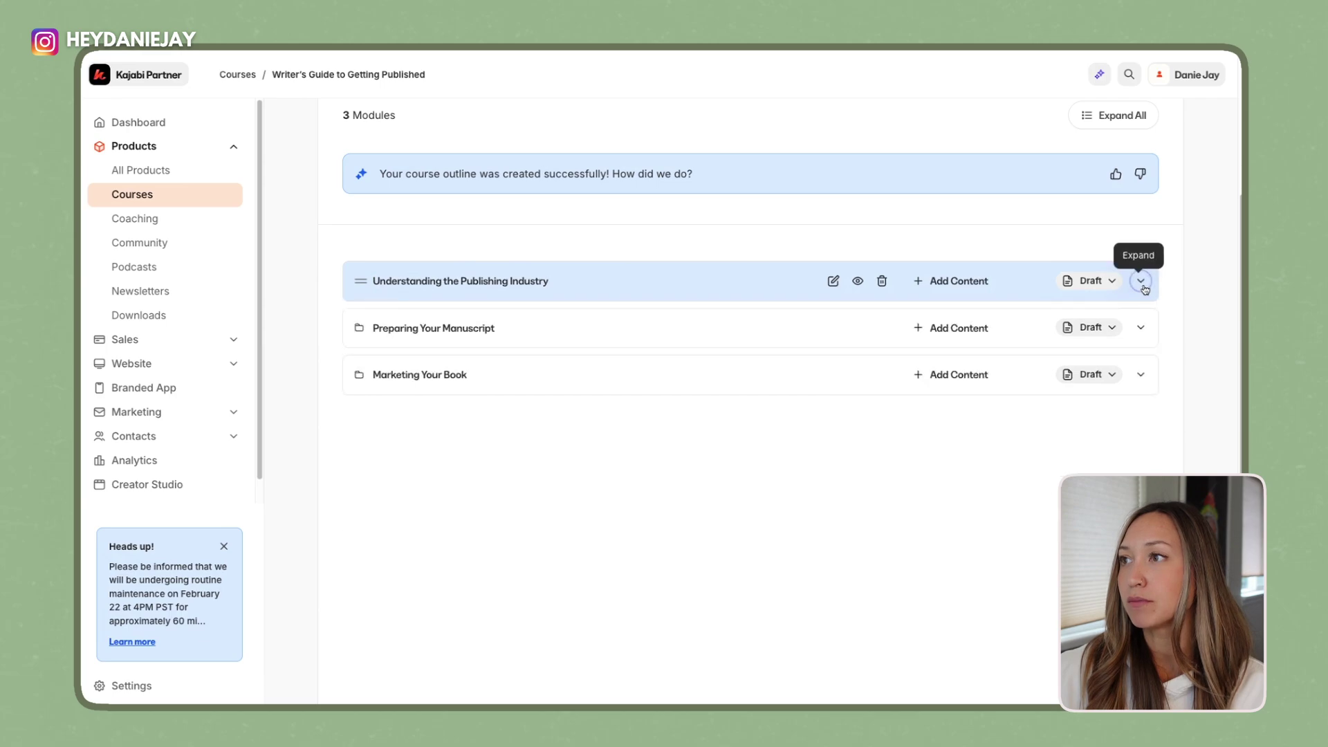
{"action": "left_click", "coordinate": [1142, 284]}
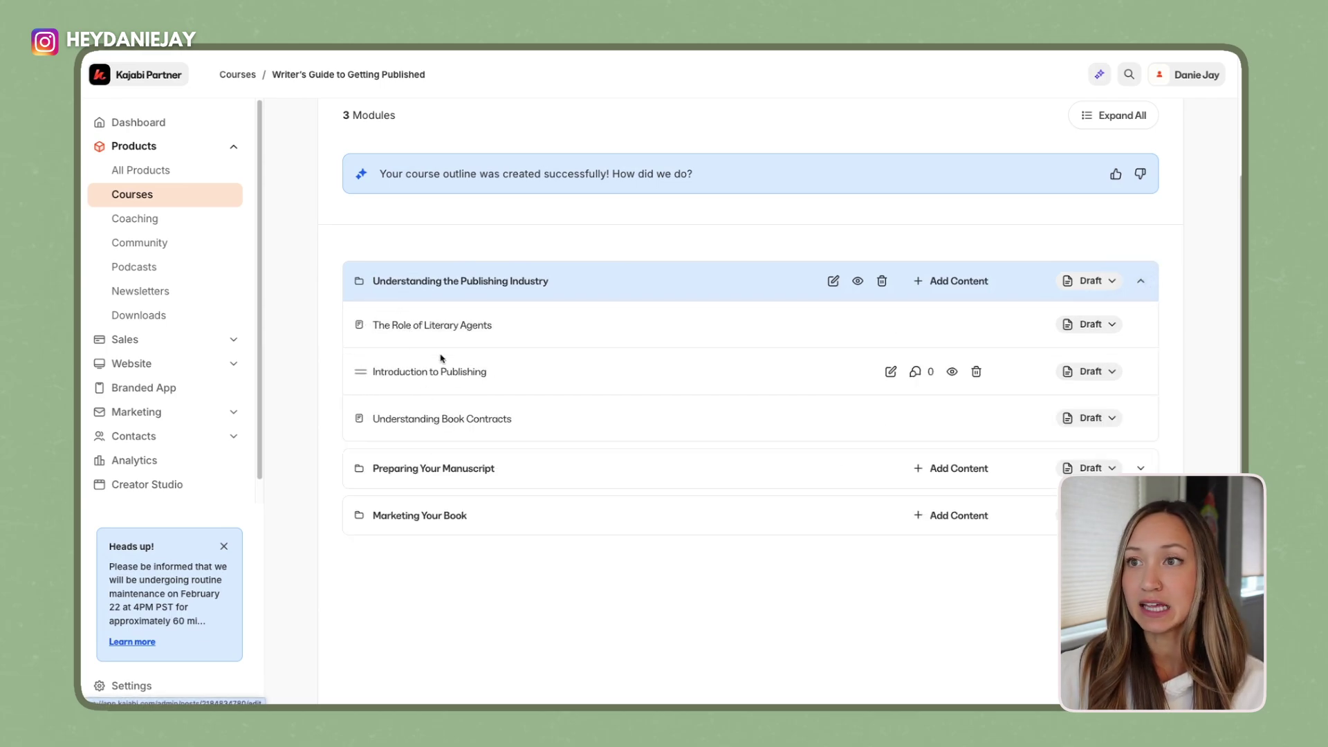
Open the lesson "The Role of Literary Agents" and examine its generated text, media settings and download upload sources.
{"action": "left_click", "coordinate": [451, 327]}
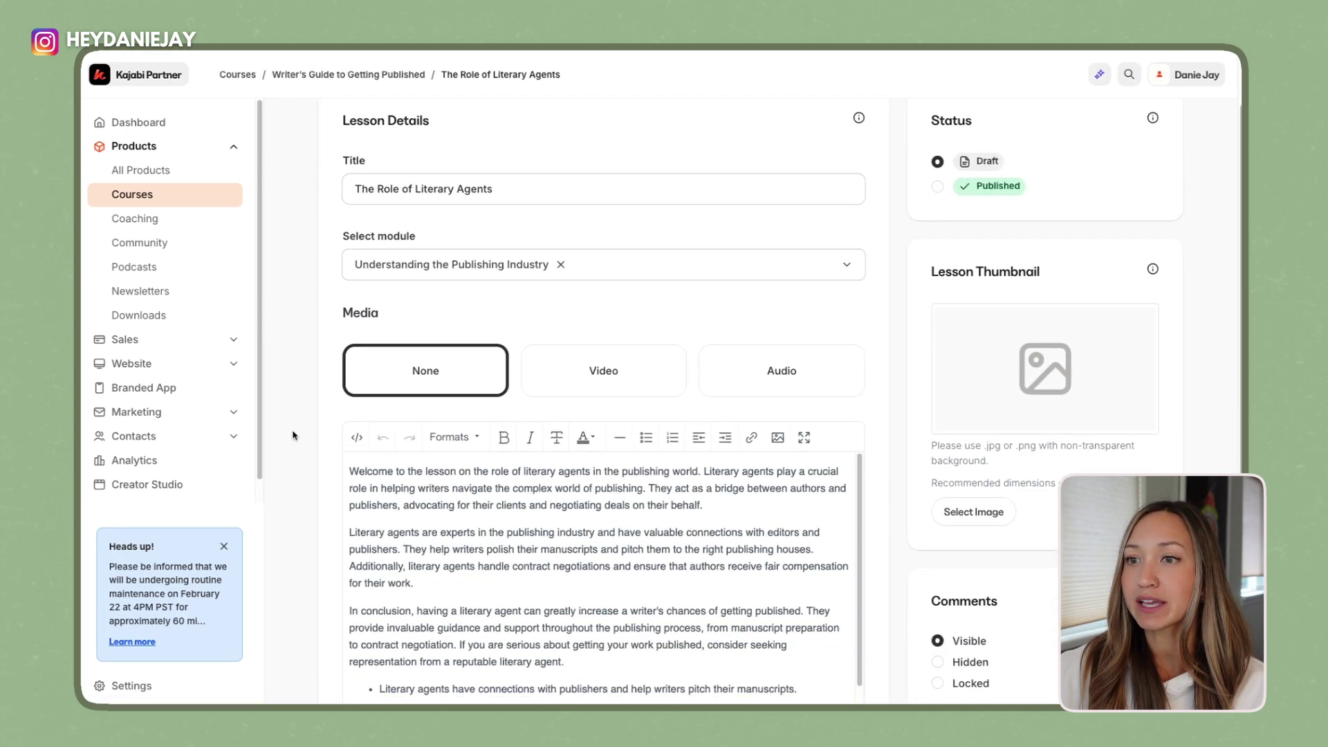
{"action": "scroll", "coordinate": [304, 436], "scroll_direction": "down", "scroll_amount": 3}
{"action": "scroll", "coordinate": [424, 377], "scroll_direction": "down", "scroll_amount": 1}
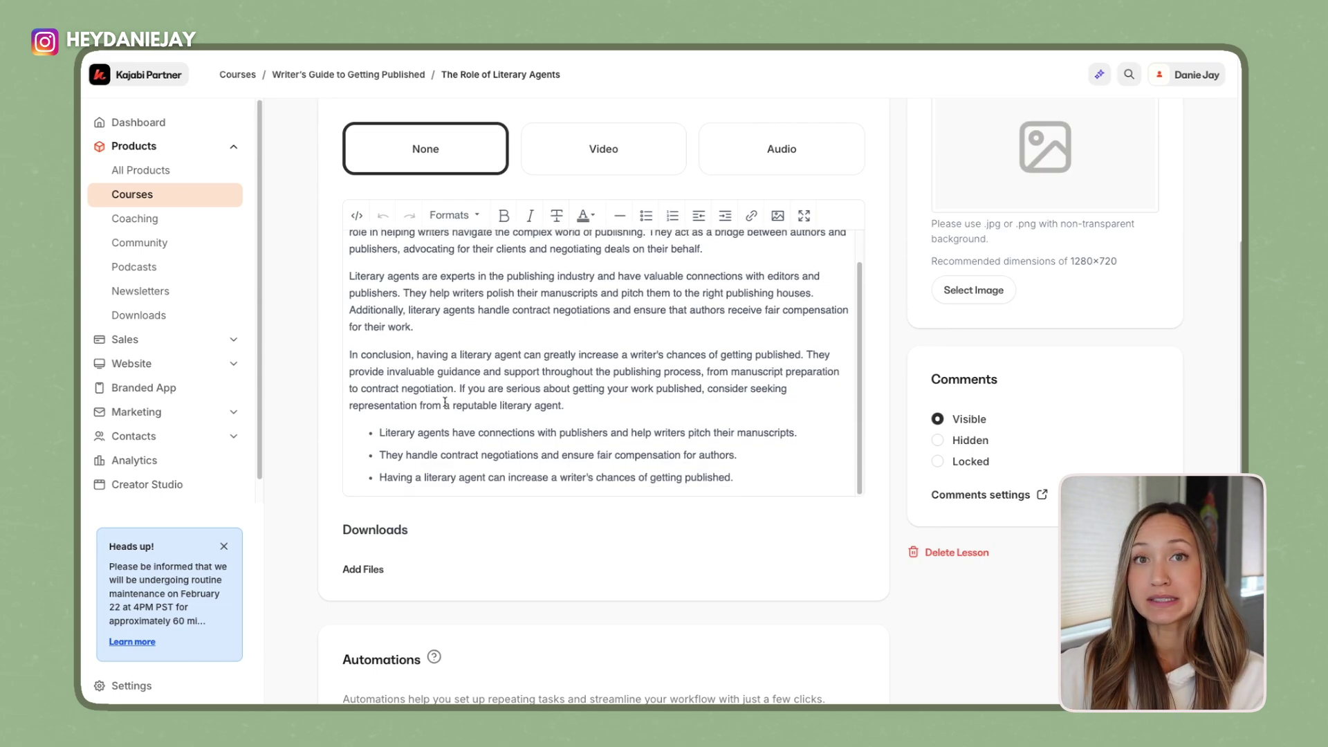
{"action": "scroll", "coordinate": [451, 475], "scroll_direction": "down", "scroll_amount": 2}
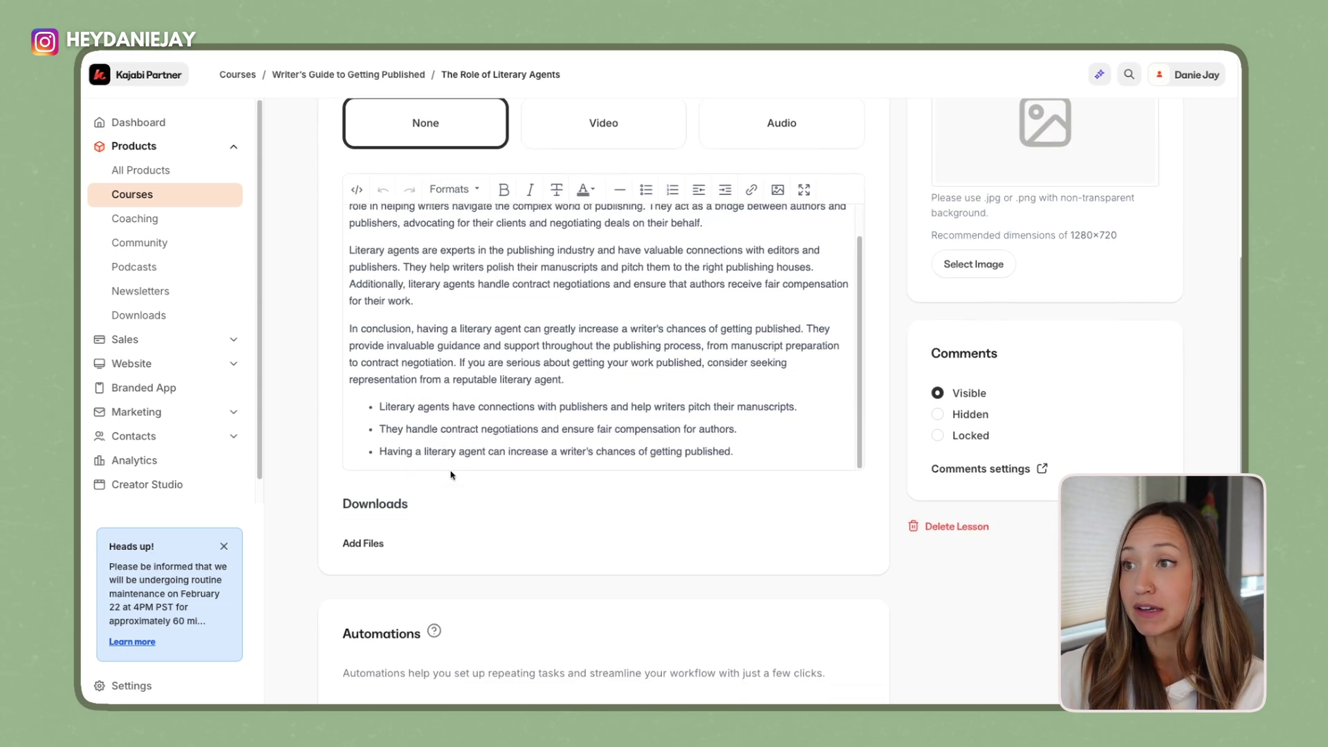
{"action": "left_click", "coordinate": [364, 464]}
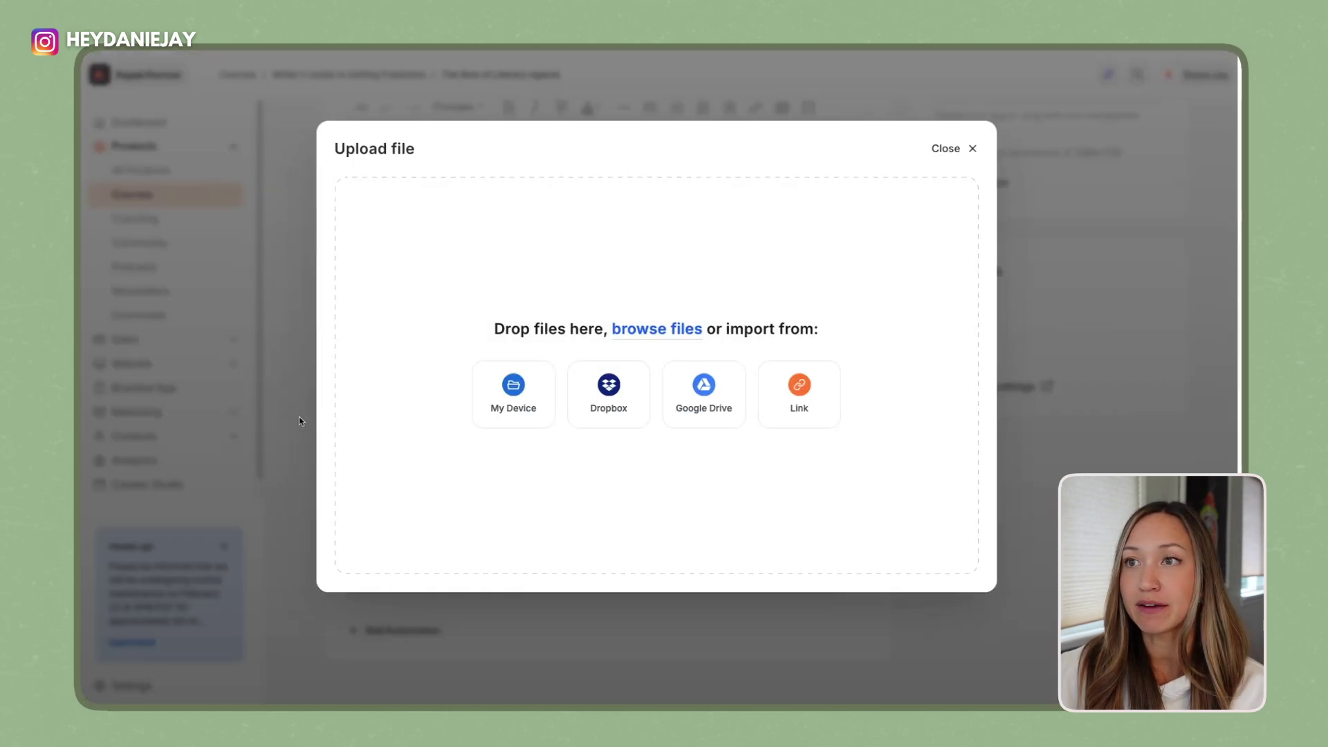
{"action": "left_click", "coordinate": [953, 151]}
{"action": "scroll", "coordinate": [601, 319], "scroll_direction": "up", "scroll_amount": 1}
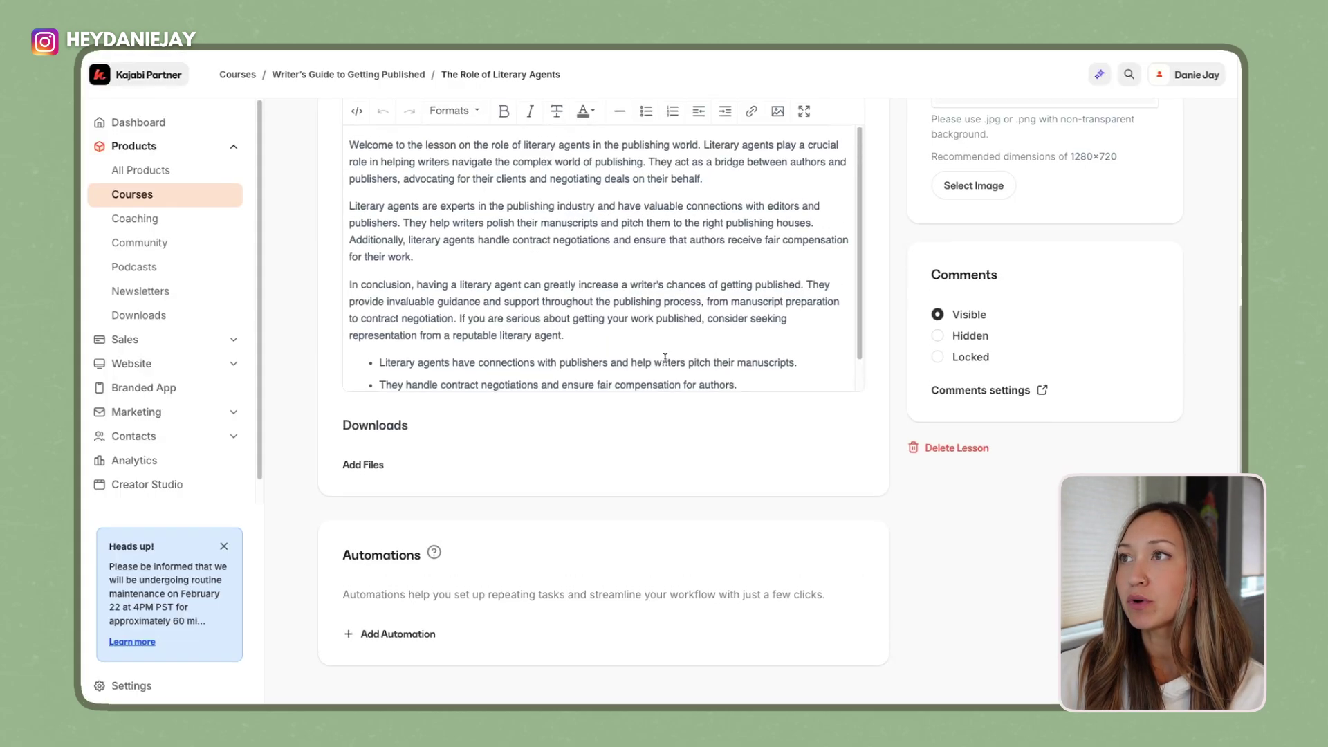
{"action": "scroll", "coordinate": [684, 346], "scroll_direction": "up", "scroll_amount": 2}
{"action": "scroll", "coordinate": [727, 474], "scroll_direction": "down", "scroll_amount": 1}
{"action": "scroll", "coordinate": [583, 298], "scroll_direction": "up", "scroll_amount": 1}
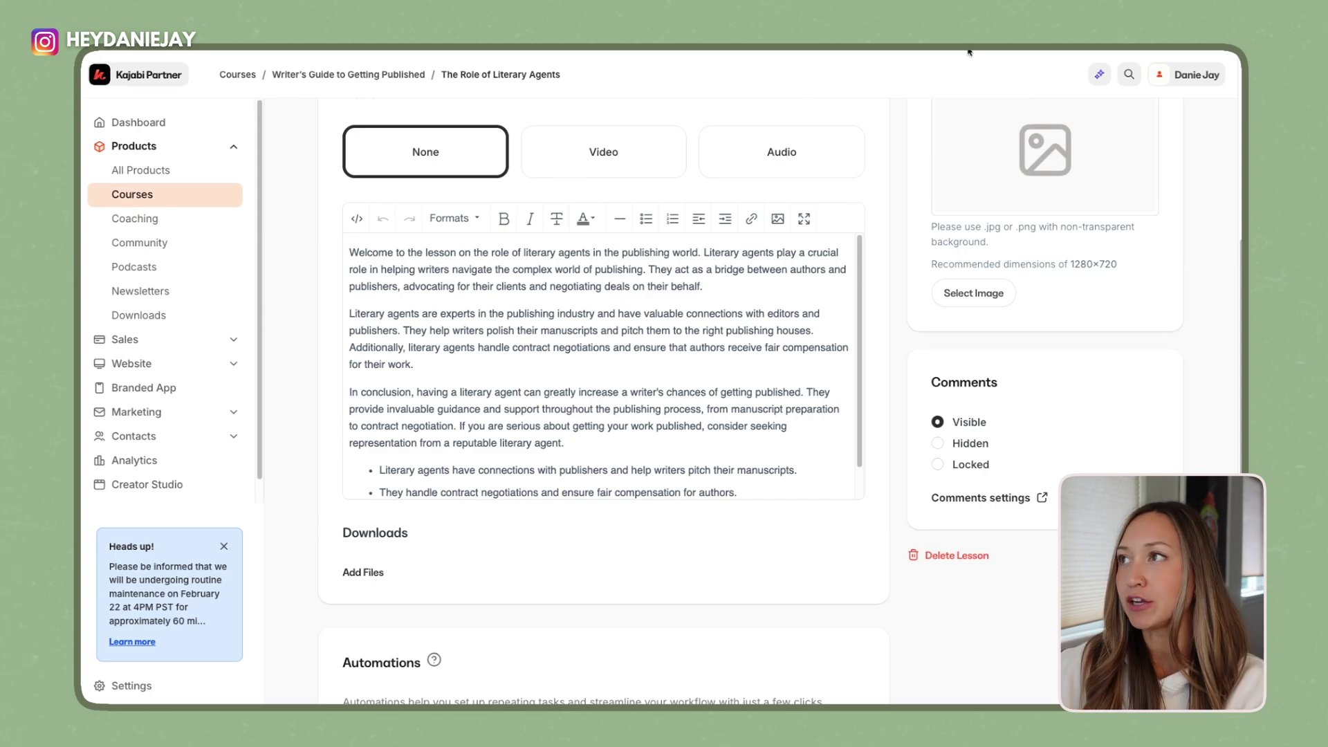
Have the Ama assistant "rewrite this to include more information." for the lesson text, and copy its answer into the lesson.
{"action": "left_click", "coordinate": [1100, 74]}
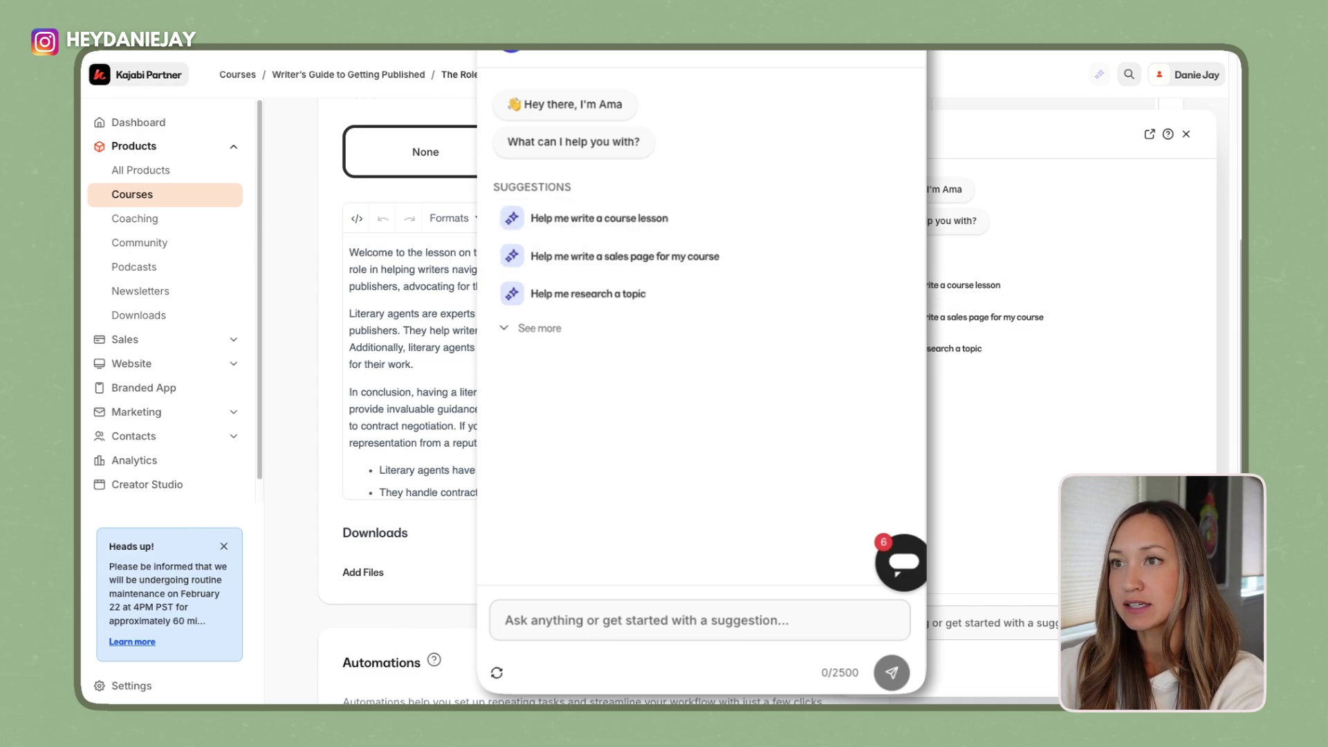
{"action": "type", "text": "rewrite this to include more information."}
{"action": "key", "text": "Return"}
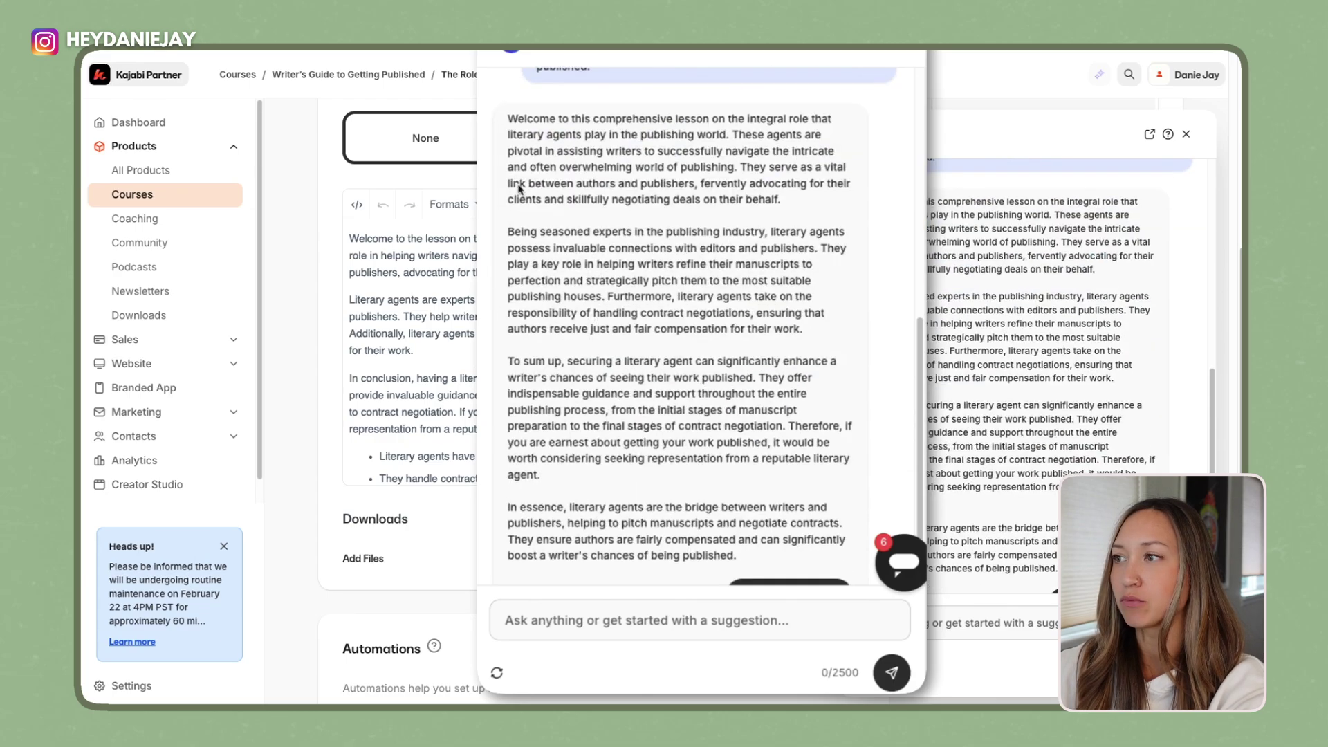
{"action": "scroll", "coordinate": [518, 181], "scroll_direction": "down", "scroll_amount": 1}
{"action": "left_click", "coordinate": [794, 538]}
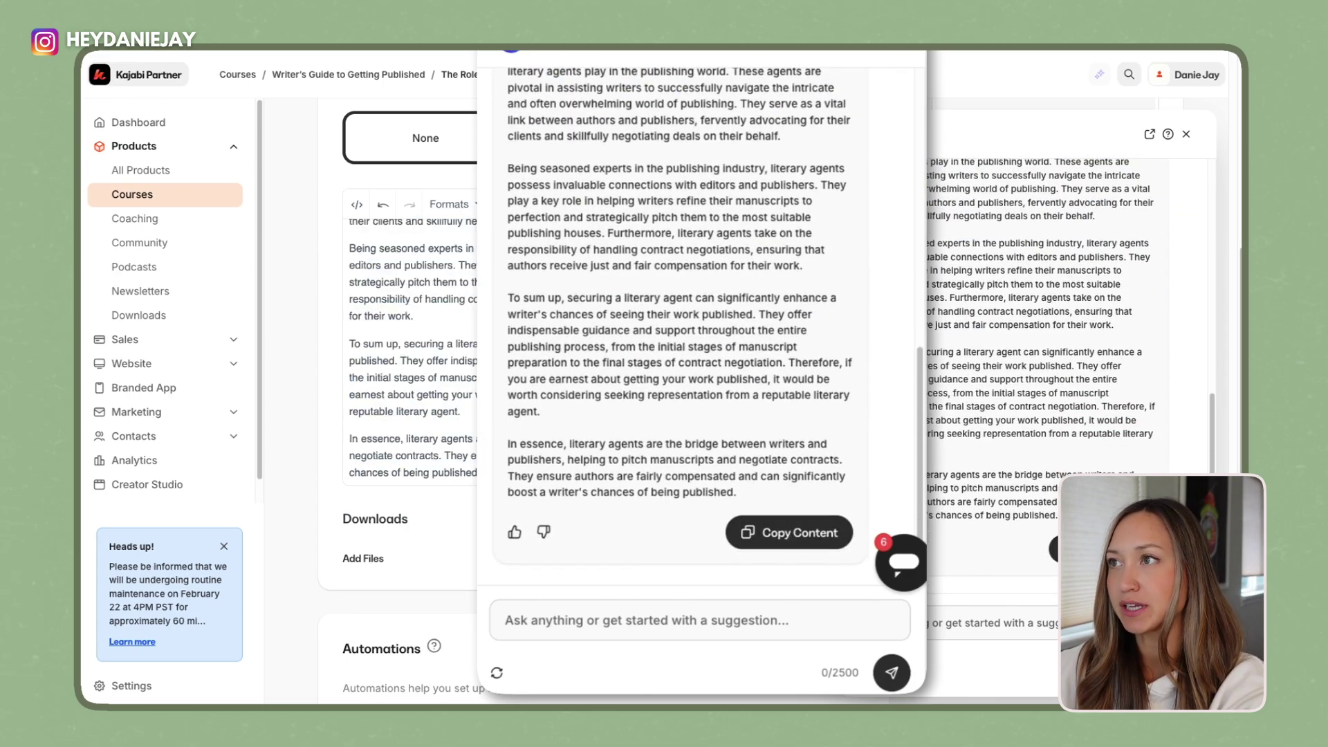
Return to the lesson details, reopen the Ama assistant to check its prompt character limit, and close it.
{"action": "left_click", "coordinate": [1185, 134]}
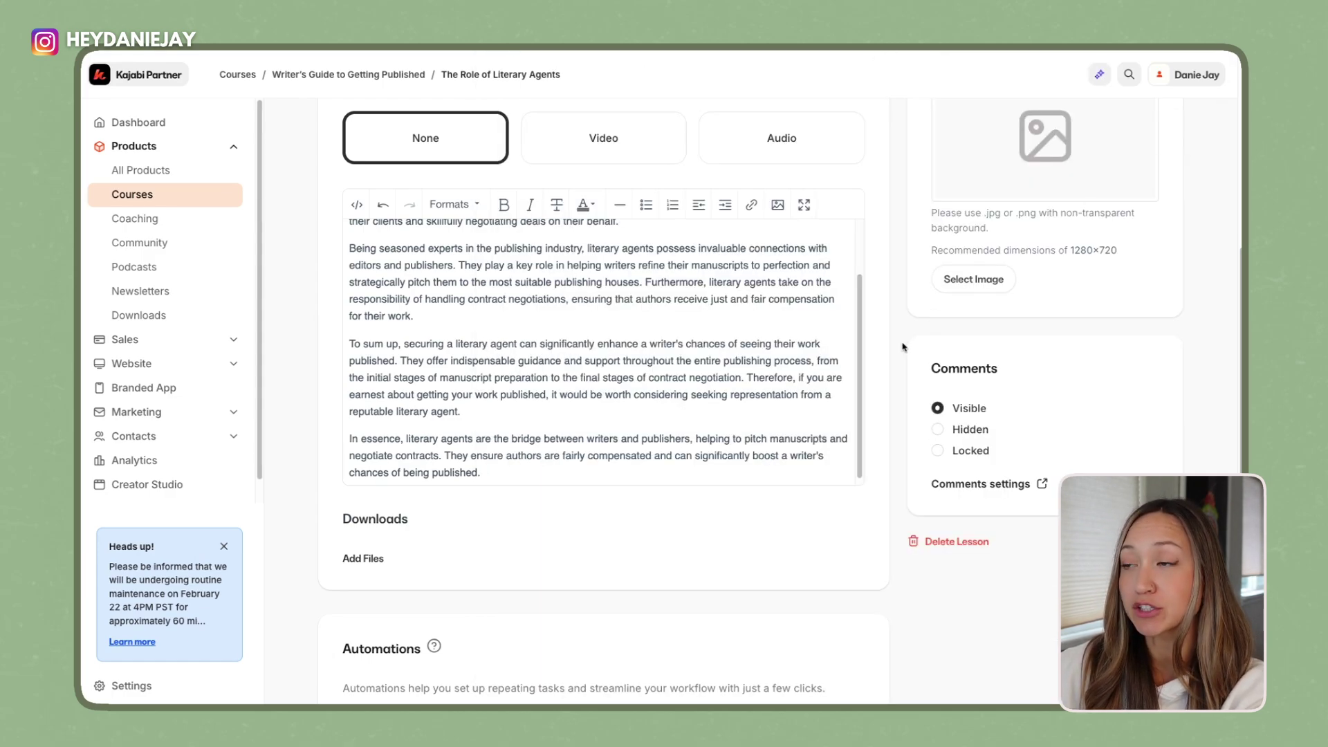
{"action": "scroll", "coordinate": [581, 396], "scroll_direction": "up", "scroll_amount": 7}
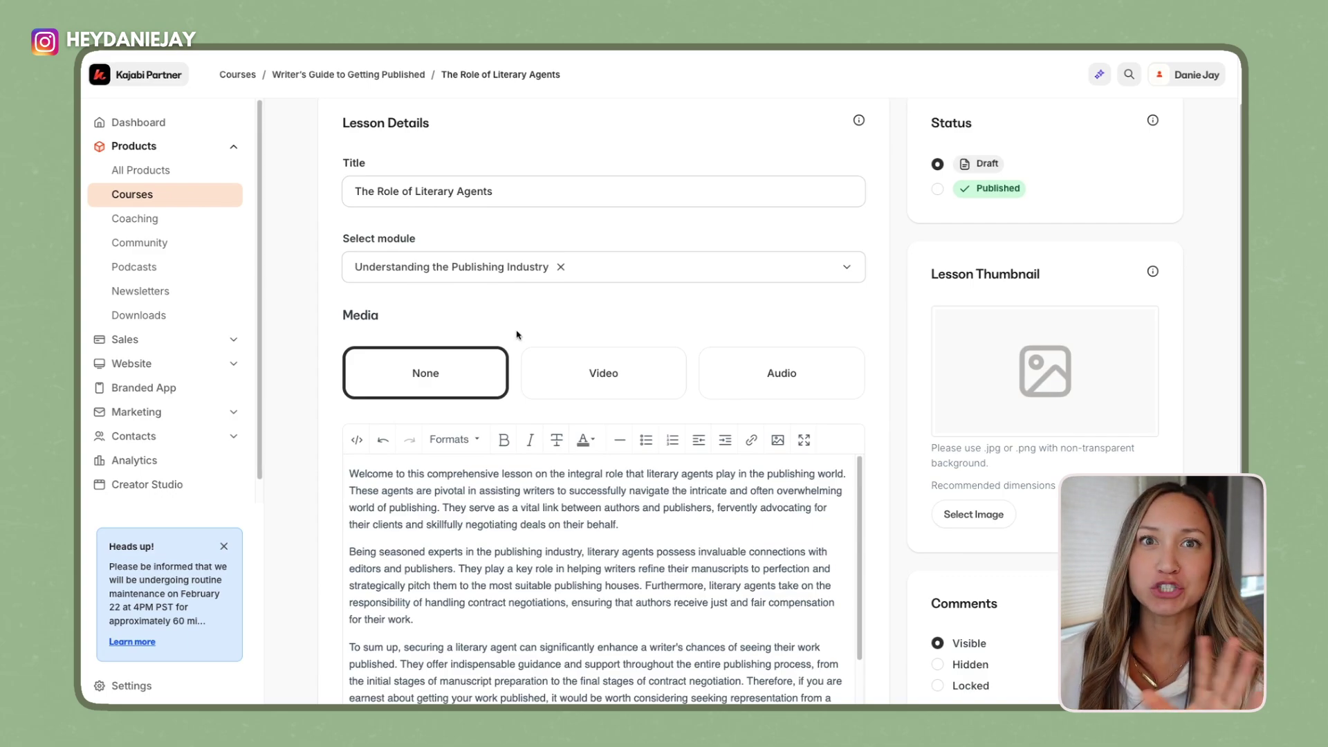
{"action": "left_click", "coordinate": [1099, 75]}
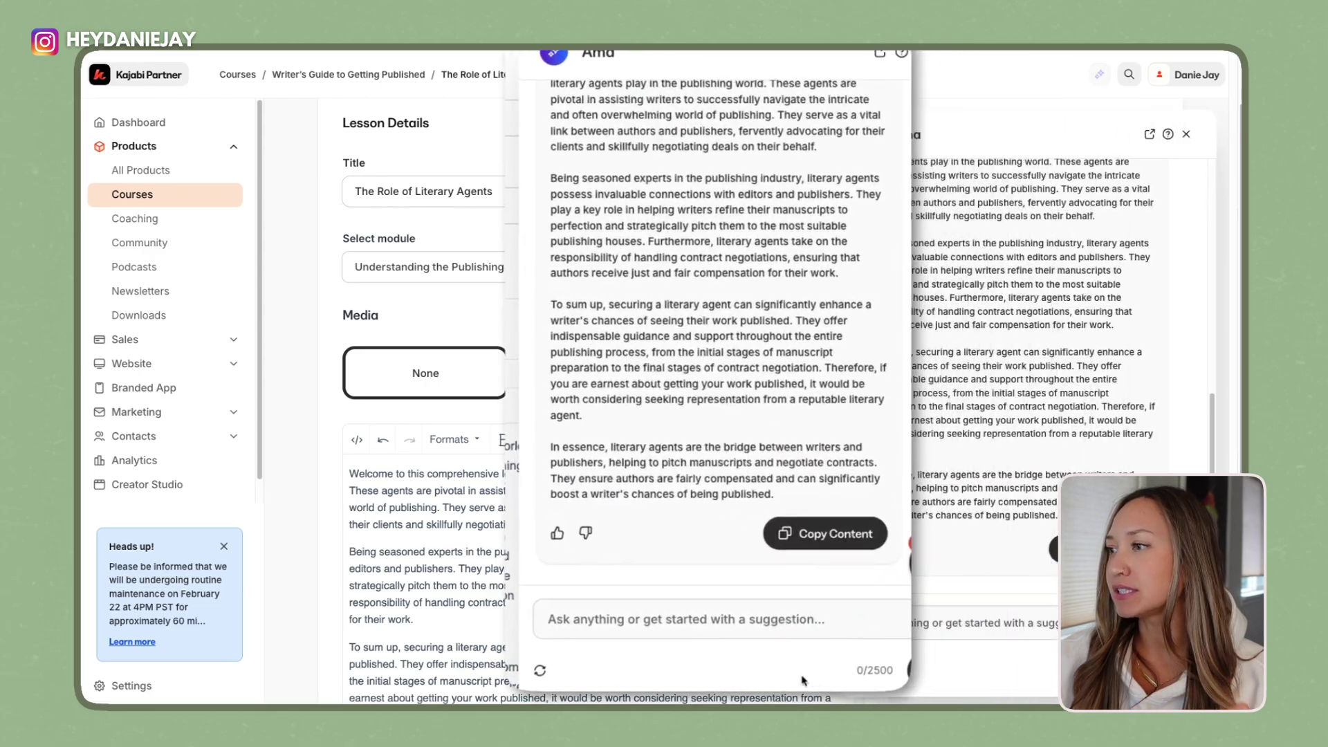
{"action": "left_click_drag", "start_coordinate": [853, 677], "coordinate": [832, 676]}
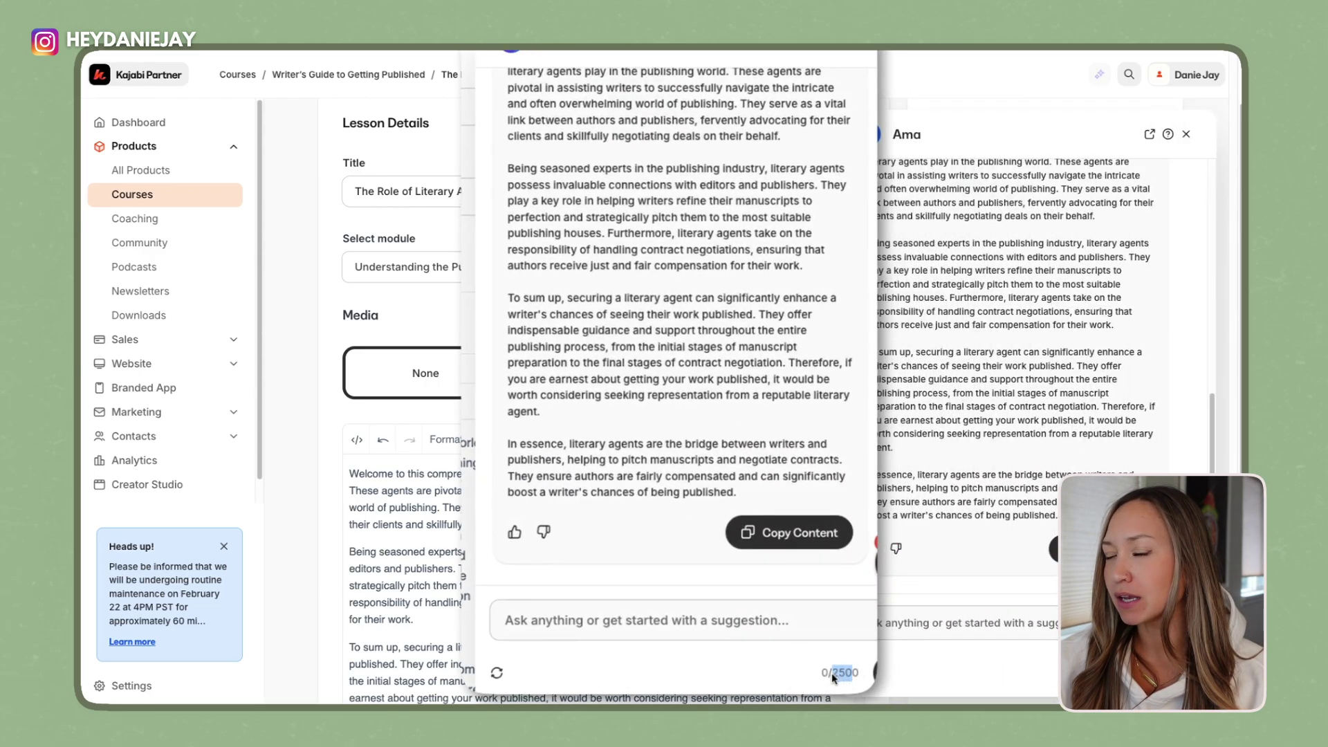
{"action": "left_click", "coordinate": [913, 627]}
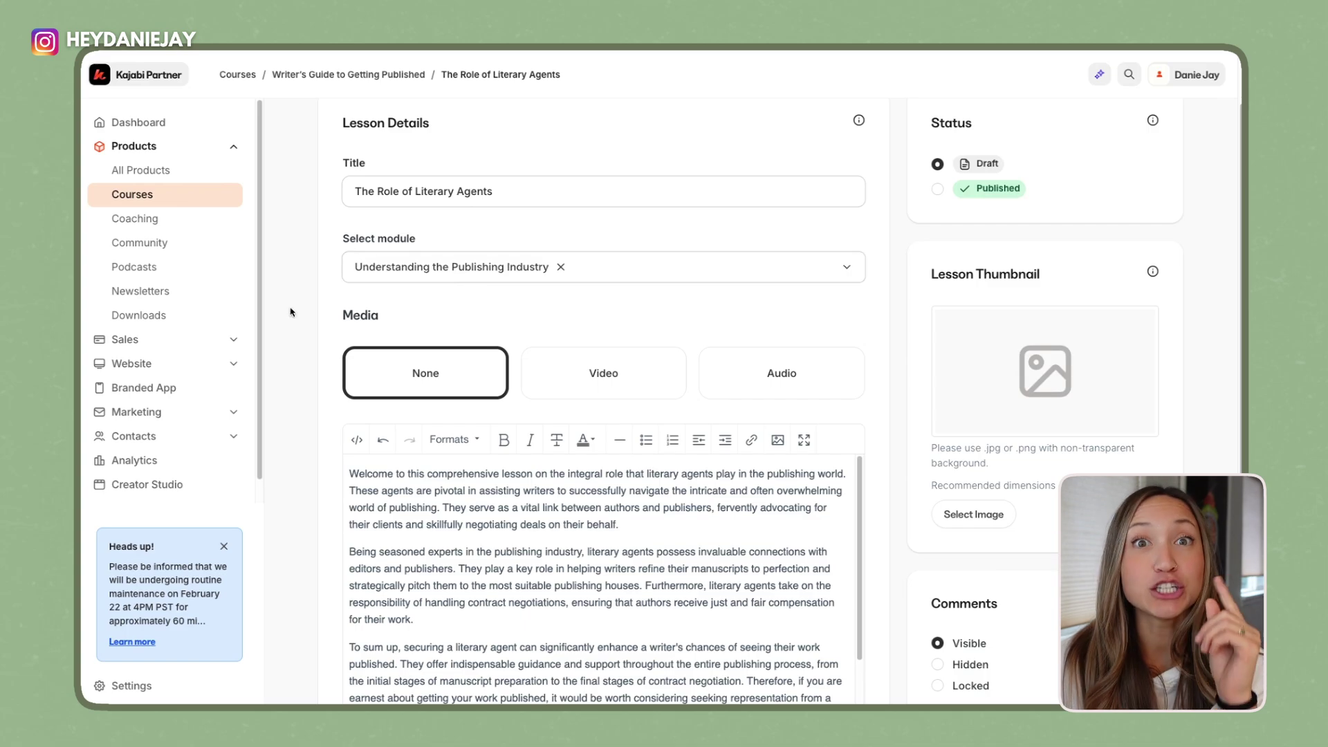
Open Creator Studio and switch from the Kajabi Partner site to the creator's own site to view its existing projects.
{"action": "scroll", "coordinate": [173, 394], "scroll_direction": "down", "scroll_amount": 1}
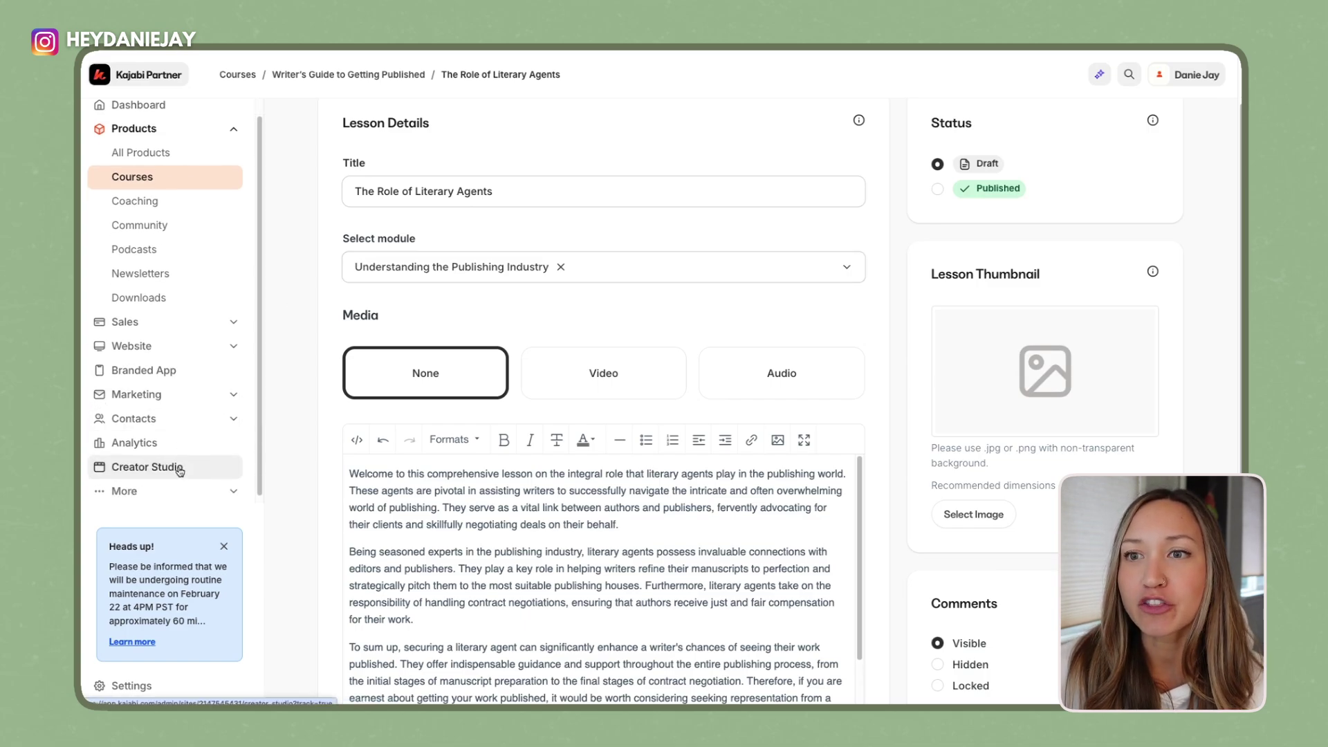
{"action": "left_click", "coordinate": [178, 467]}
{"action": "left_click", "coordinate": [956, 251]}
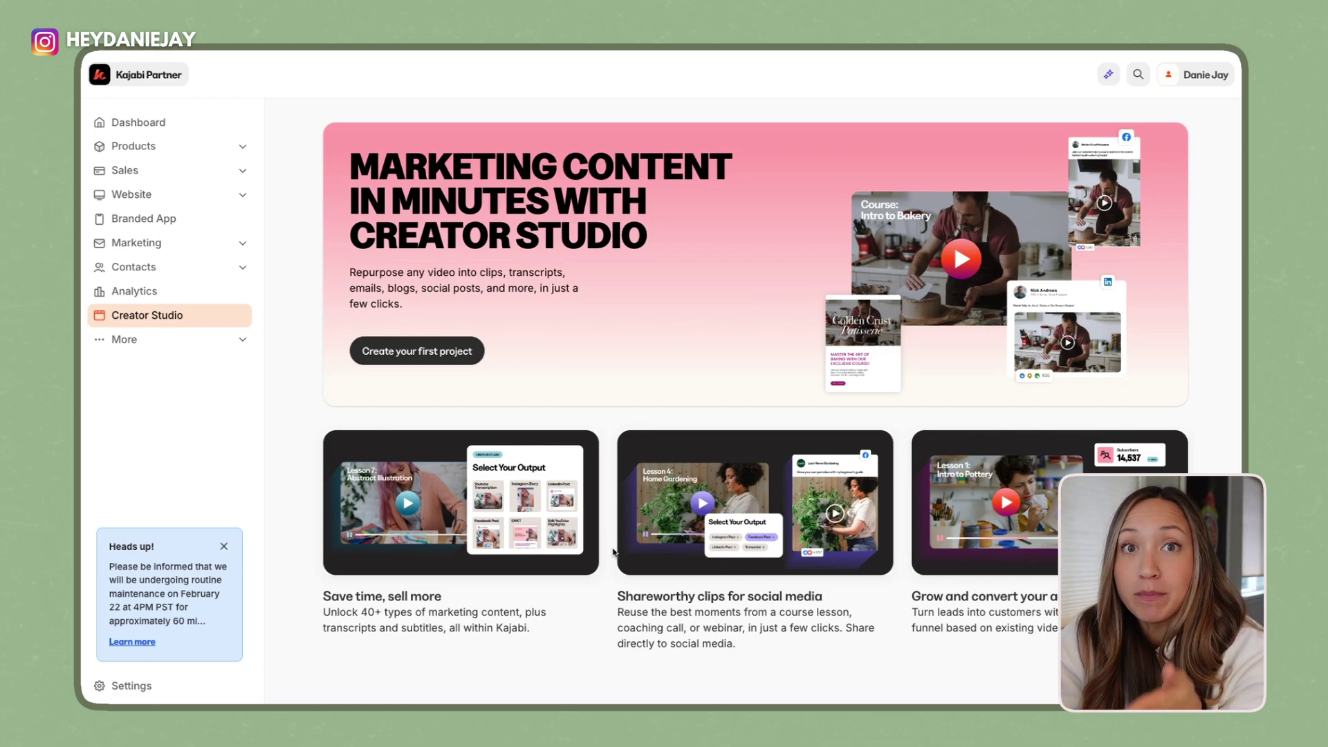
{"action": "left_click", "coordinate": [158, 78]}
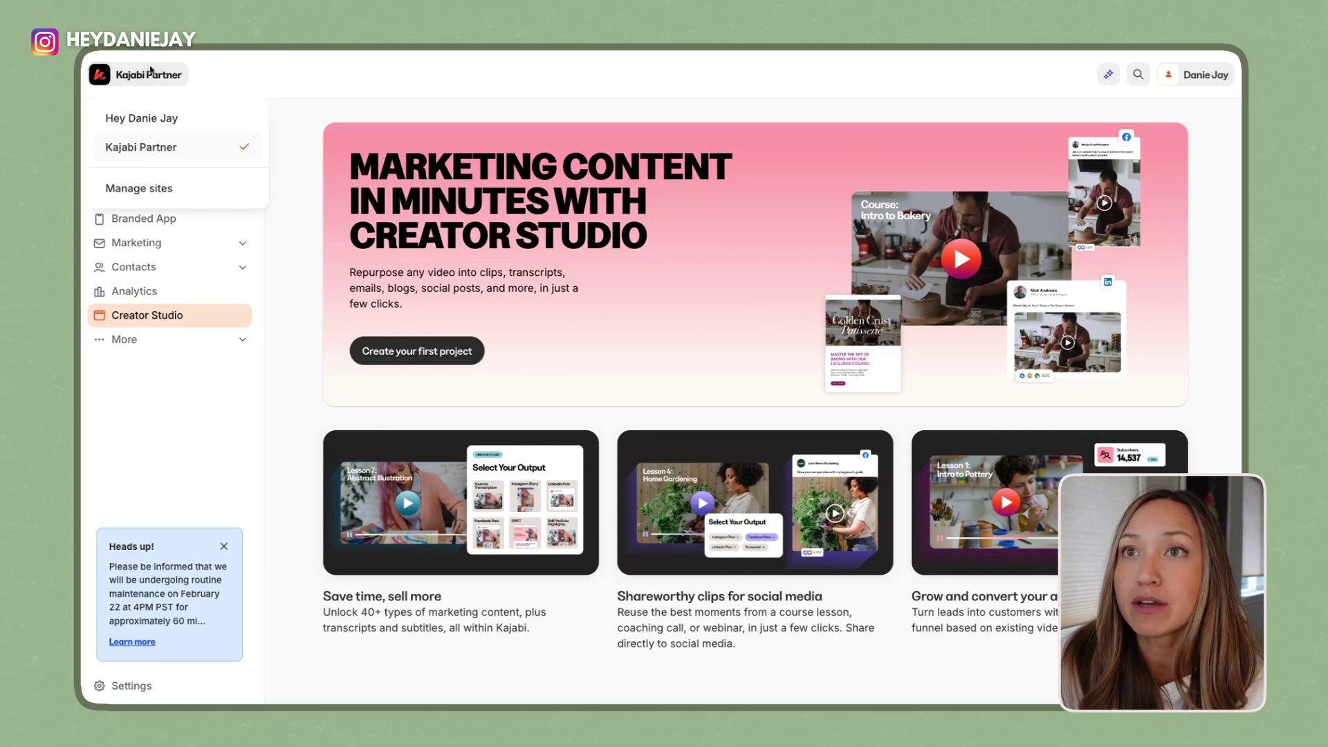
{"action": "left_click", "coordinate": [166, 119]}
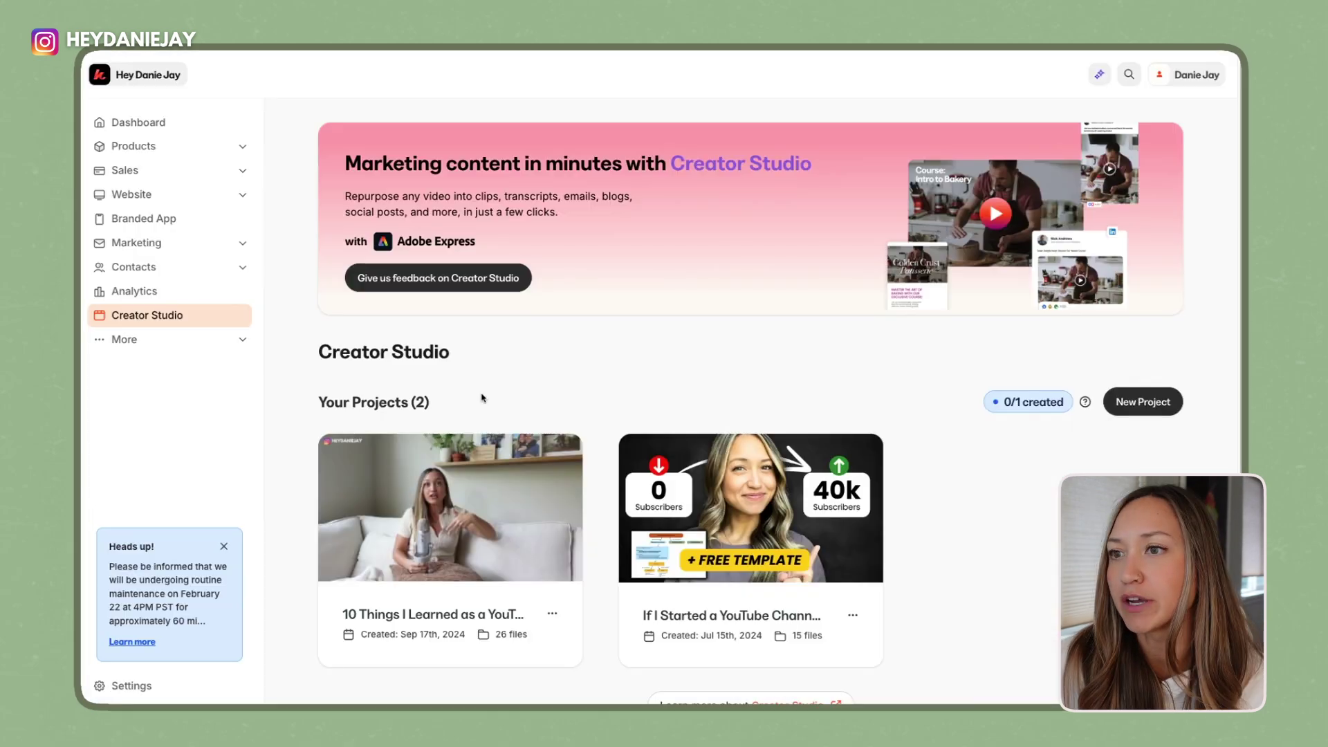
{"action": "scroll", "coordinate": [749, 534], "scroll_direction": "down", "scroll_amount": 2}
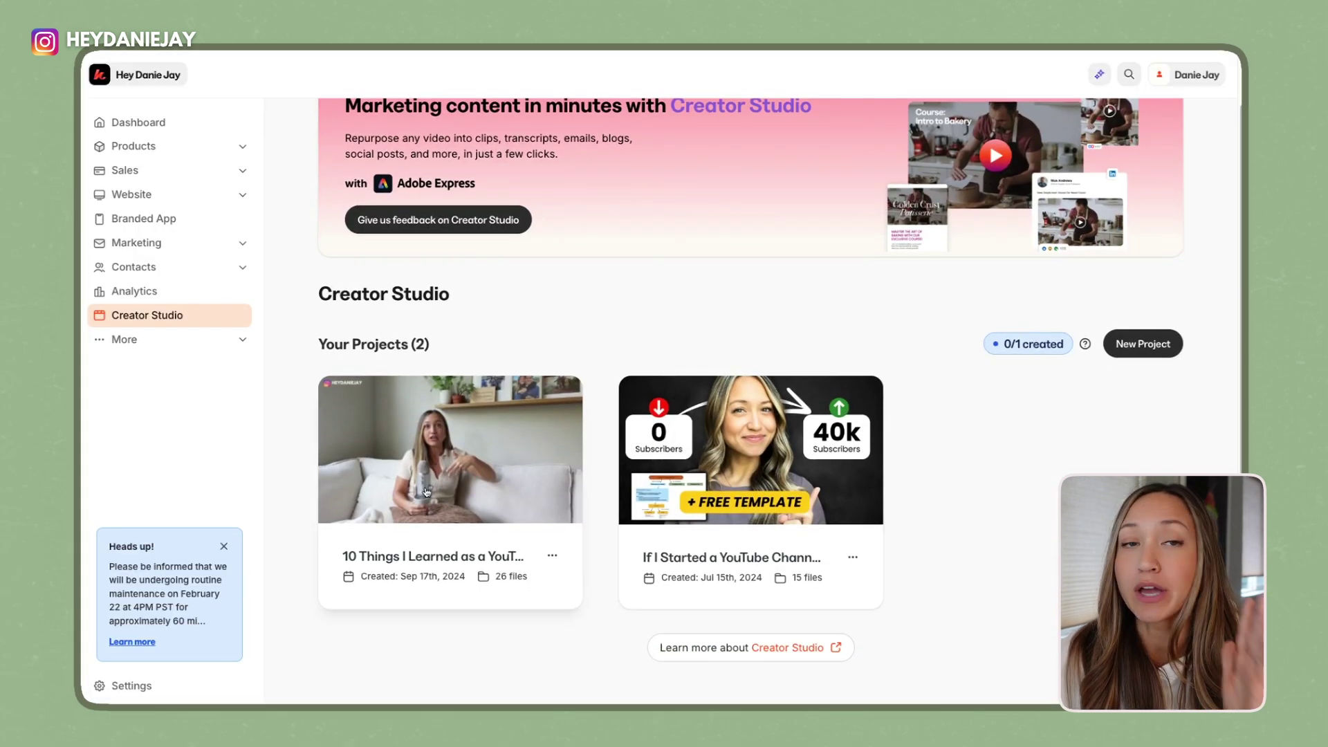
{"action": "scroll", "coordinate": [427, 491], "scroll_direction": "up", "scroll_amount": 1}
{"action": "scroll", "coordinate": [429, 495], "scroll_direction": "down", "scroll_amount": 1}
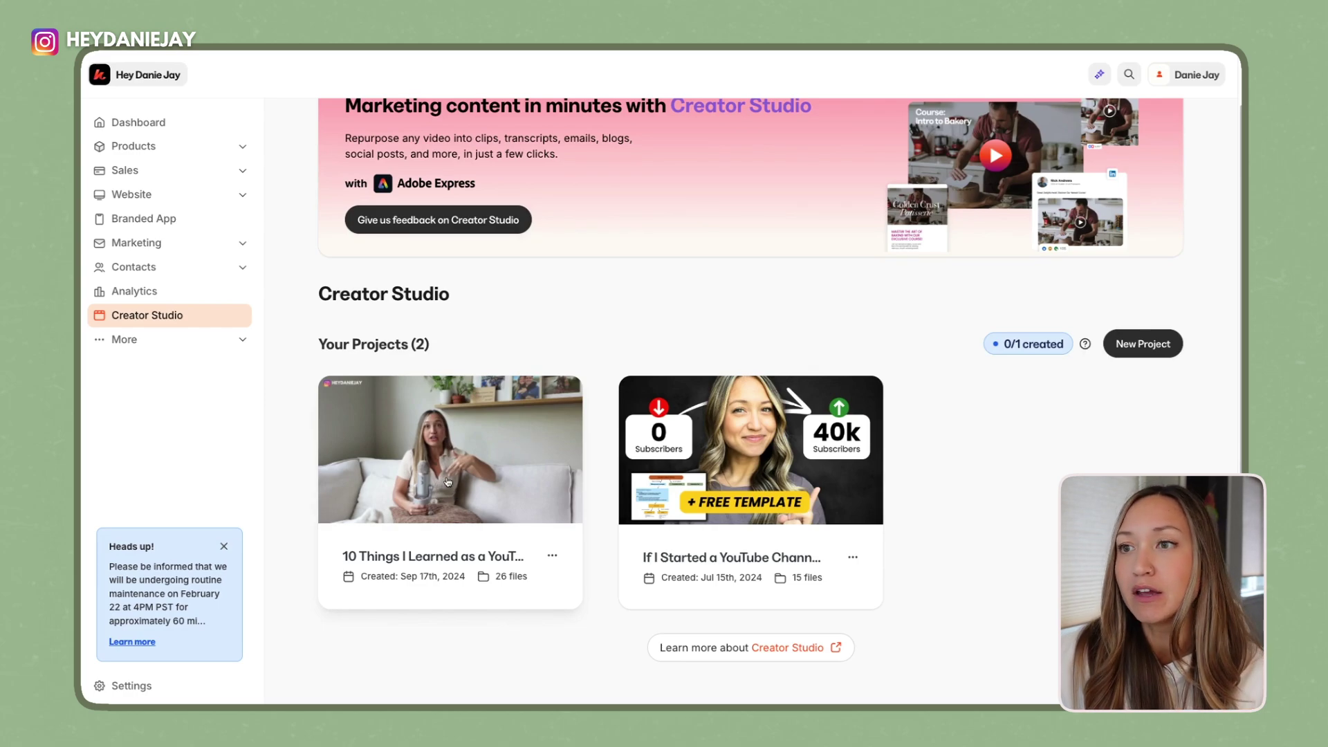
Open the project "If I Started a YouTube Channel in 2024, I'd Do This | MY 10-STEP GUIDE" and review its ready files.
{"action": "left_click", "coordinate": [791, 500]}
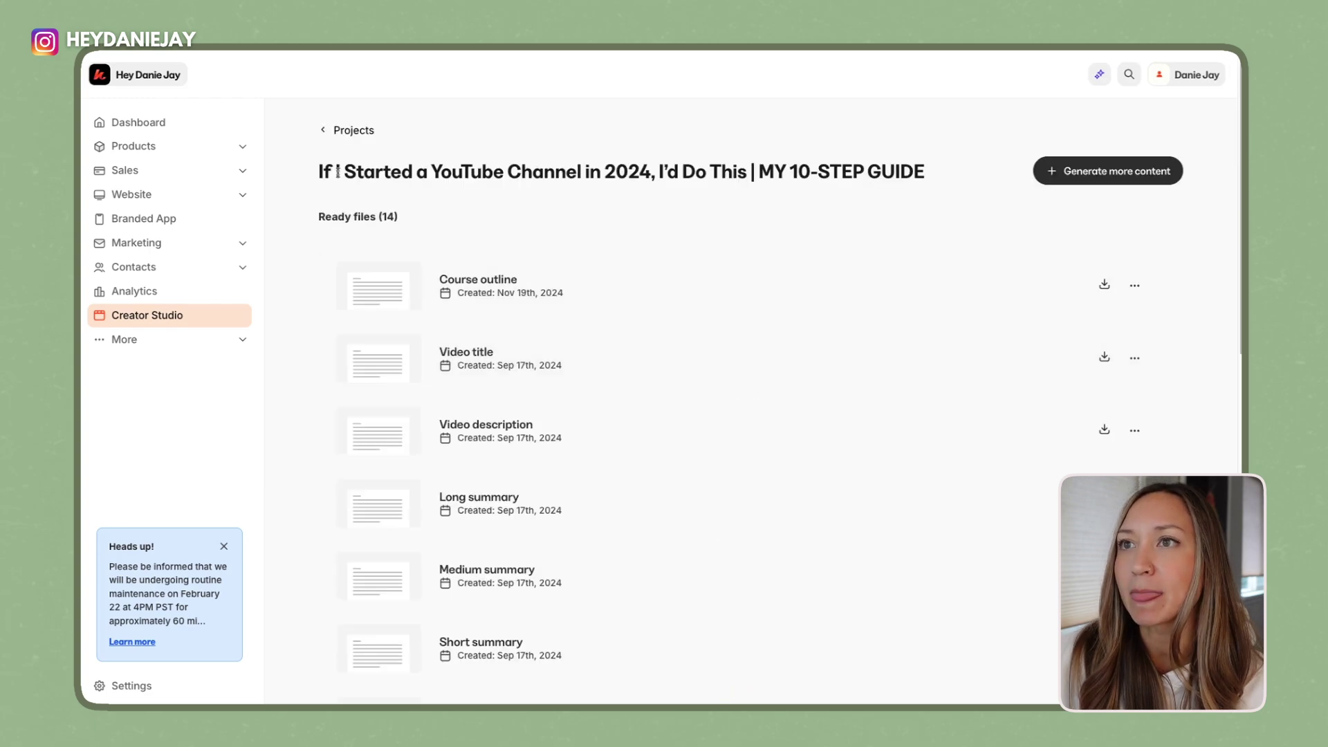
{"action": "scroll", "coordinate": [674, 246], "scroll_direction": "down", "scroll_amount": 3}
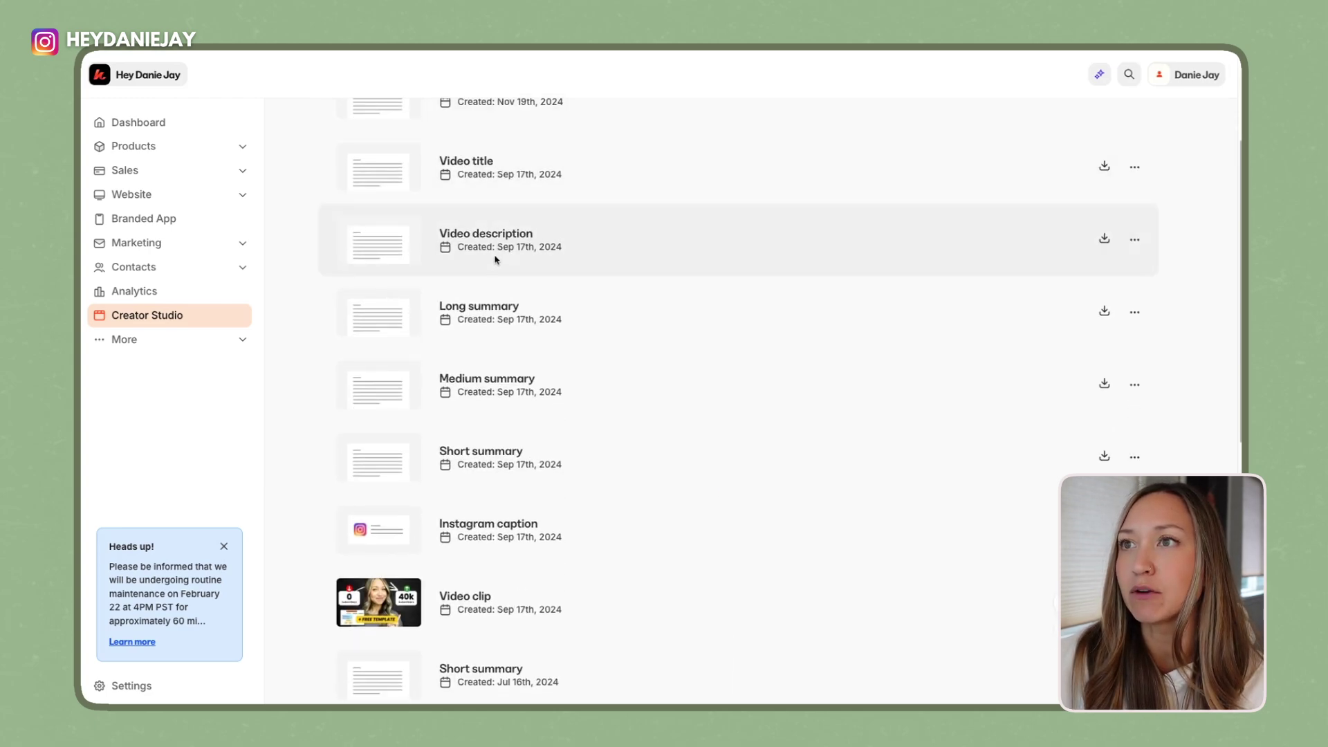
{"action": "scroll", "coordinate": [494, 235], "scroll_direction": "up", "scroll_amount": 2}
{"action": "scroll", "coordinate": [498, 466], "scroll_direction": "down", "scroll_amount": 8}
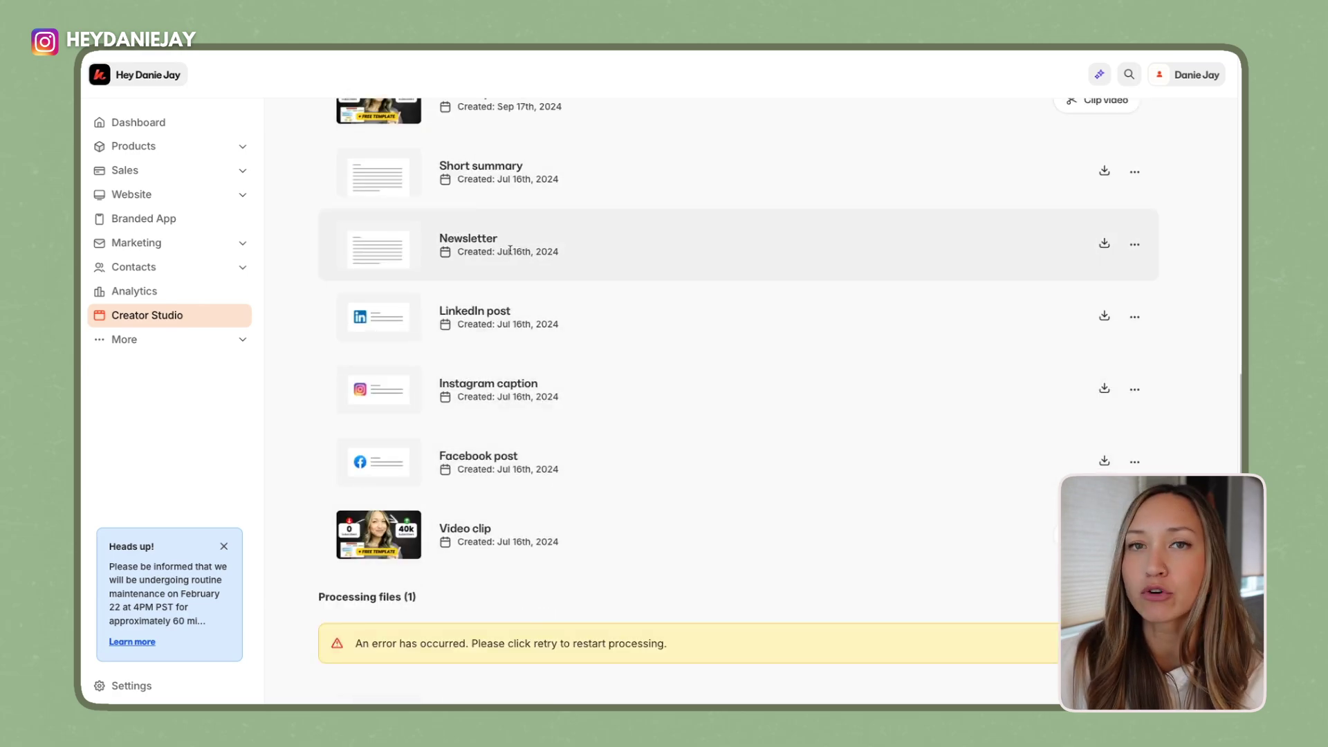
{"action": "scroll", "coordinate": [531, 429], "scroll_direction": "down", "scroll_amount": 1}
{"action": "scroll", "coordinate": [534, 510], "scroll_direction": "up", "scroll_amount": 15}
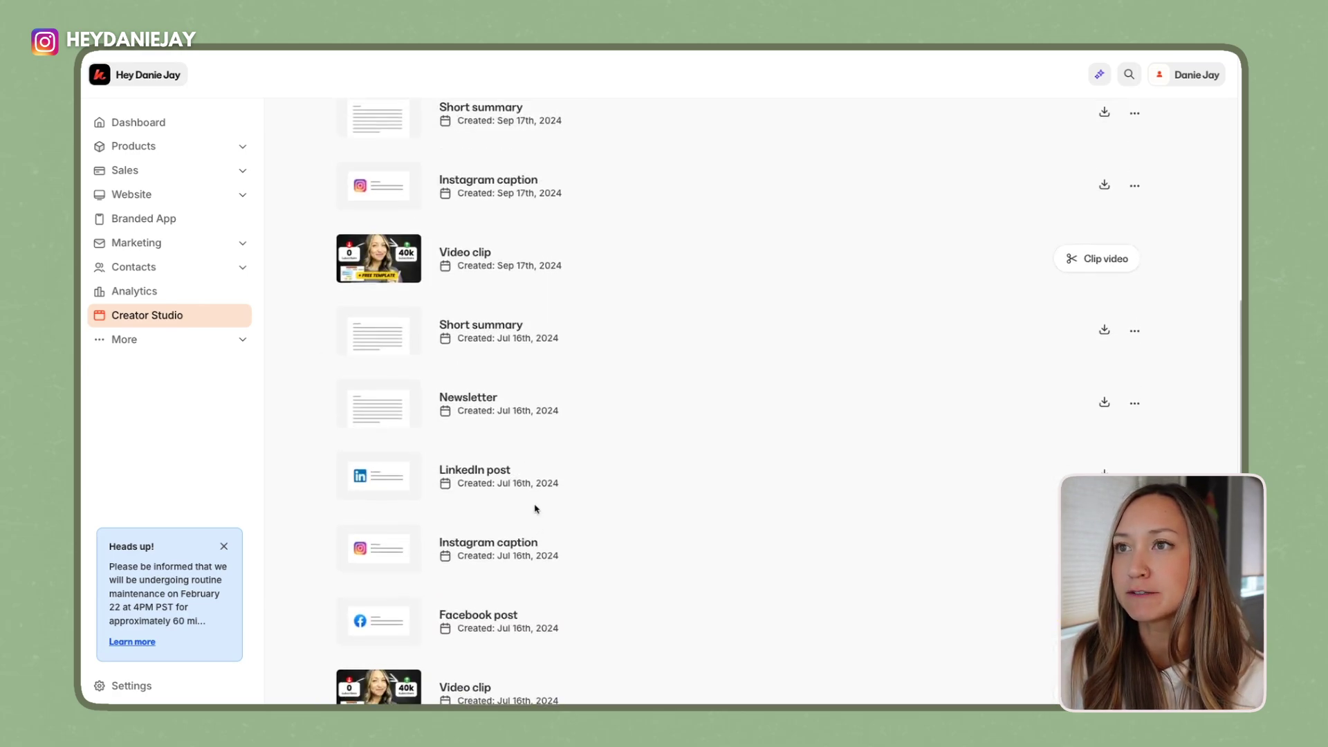
Open the project "10 Things I Learned as a YouTube Channel Manager" and review its generated clips, blogs, summaries and social posts.
{"action": "left_click", "coordinate": [459, 537]}
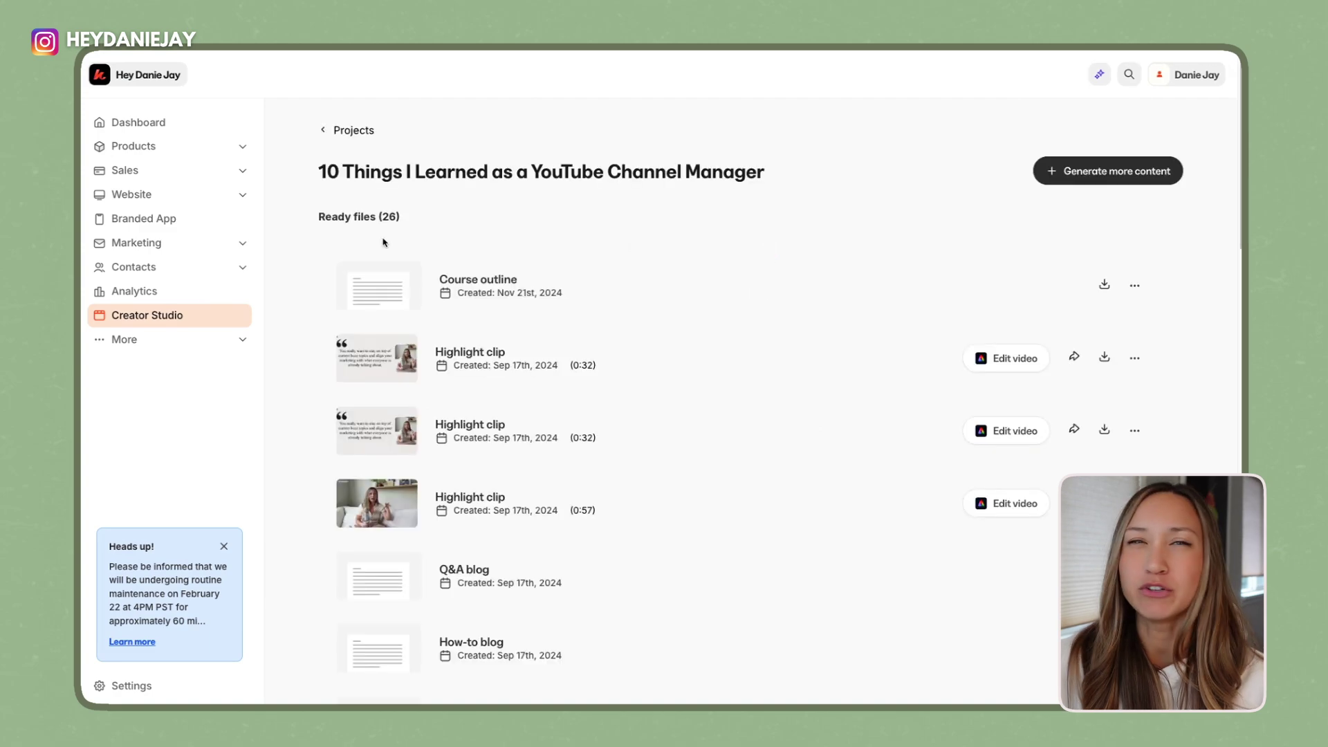
{"action": "left_click_drag", "start_coordinate": [317, 171], "coordinate": [721, 198]}
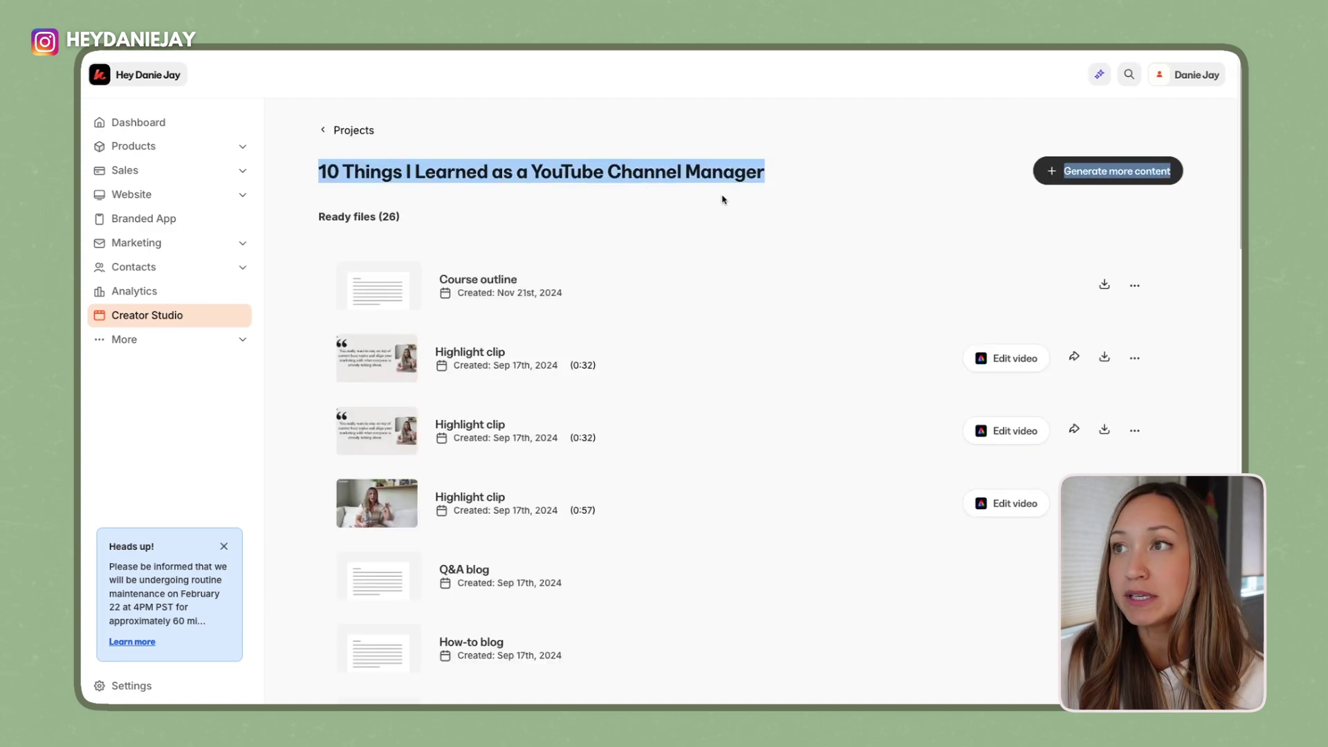
{"action": "left_click", "coordinate": [599, 244]}
{"action": "scroll", "coordinate": [484, 334], "scroll_direction": "down", "scroll_amount": 5}
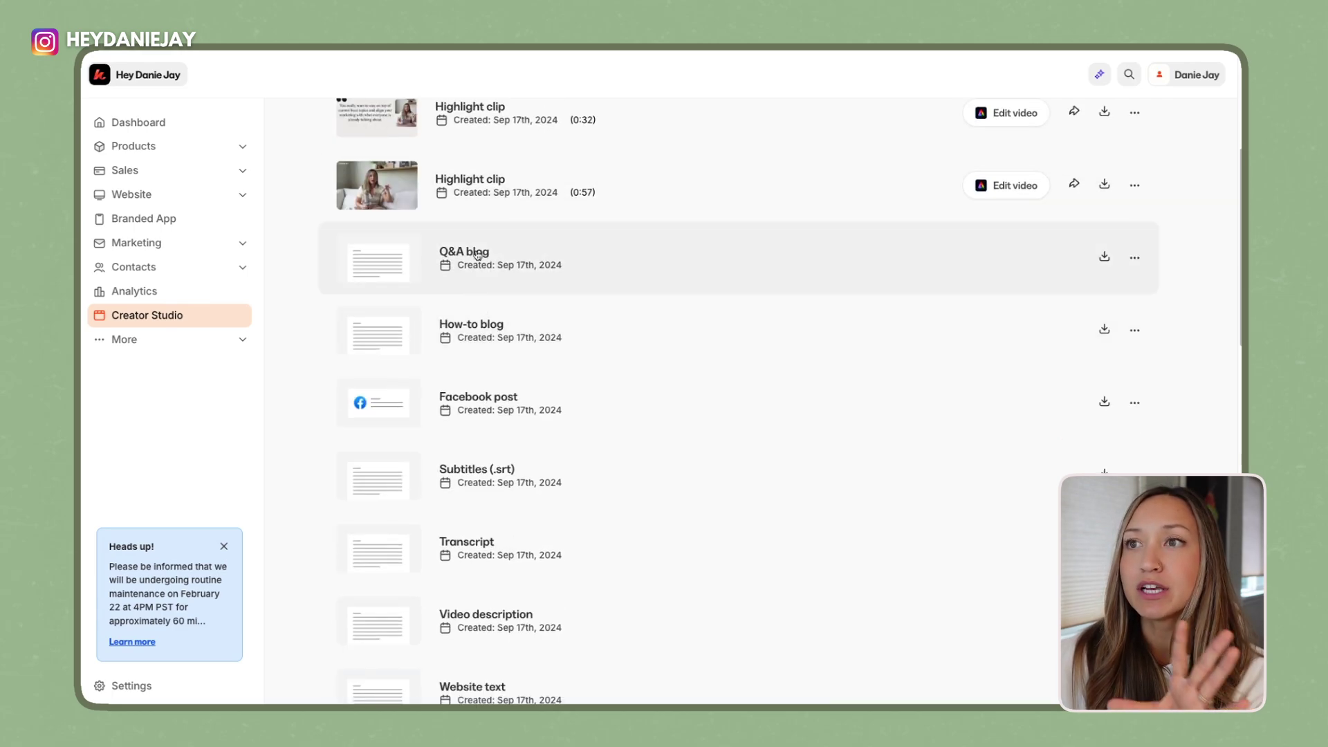
{"action": "scroll", "coordinate": [534, 295], "scroll_direction": "down", "scroll_amount": 3}
{"action": "scroll", "coordinate": [537, 308], "scroll_direction": "down", "scroll_amount": 3}
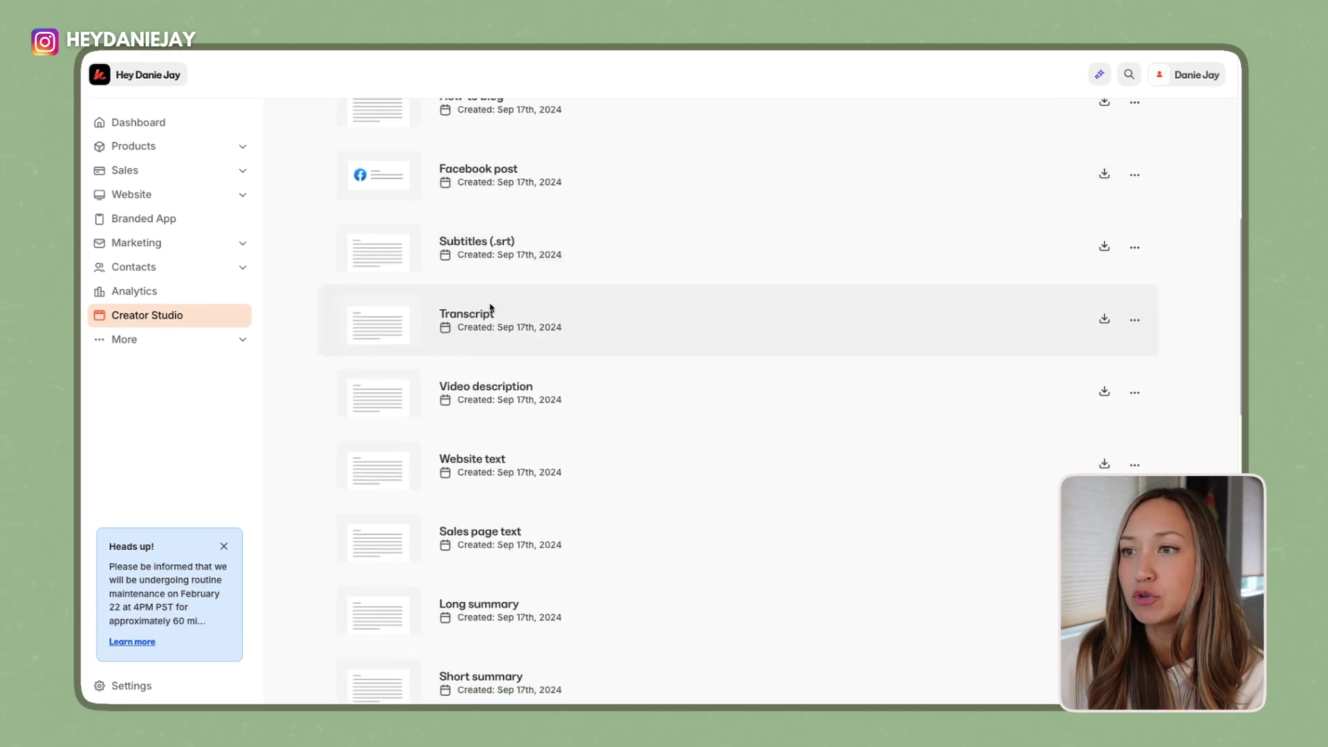
{"action": "scroll", "coordinate": [498, 332], "scroll_direction": "down", "scroll_amount": 3}
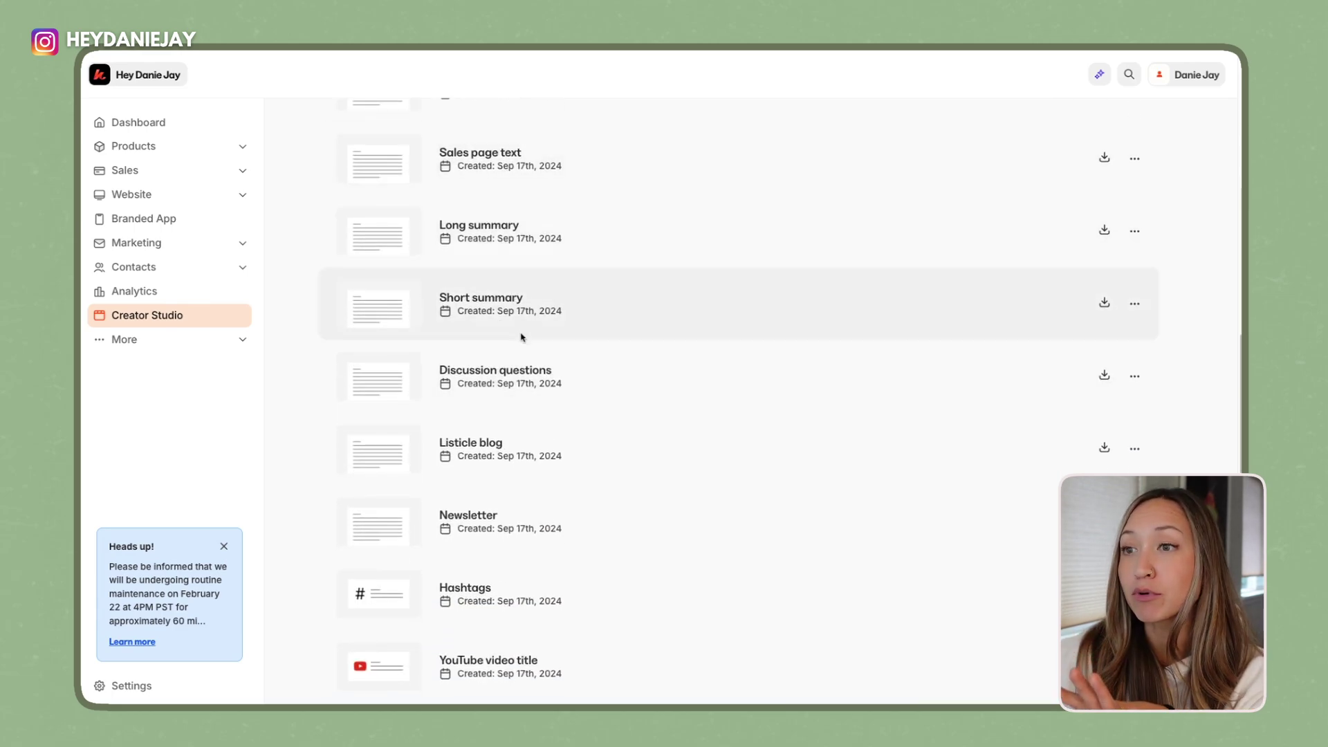
{"action": "scroll", "coordinate": [523, 346], "scroll_direction": "down", "scroll_amount": 3}
{"action": "scroll", "coordinate": [525, 405], "scroll_direction": "down", "scroll_amount": 5}
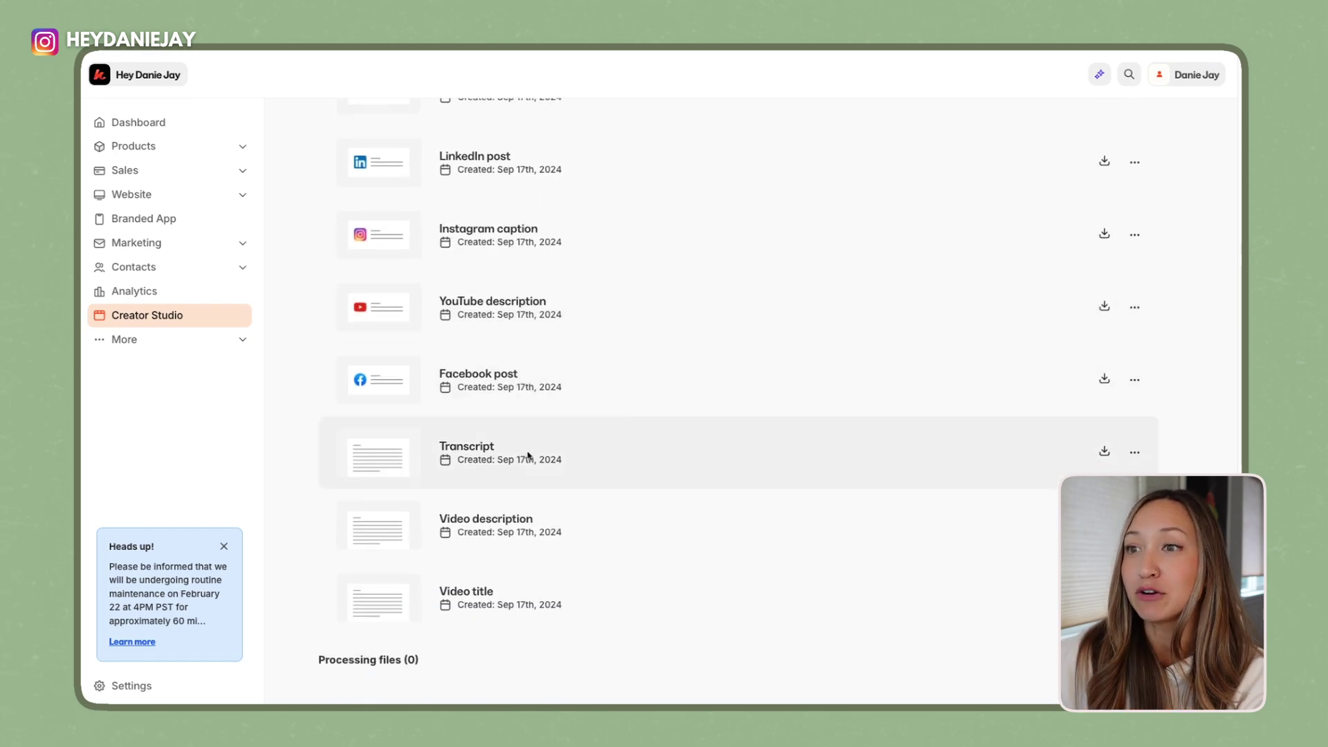
Start generating more content for this project and examine the available content types, from video to website text.
{"action": "scroll", "coordinate": [533, 595], "scroll_direction": "up", "scroll_amount": 20}
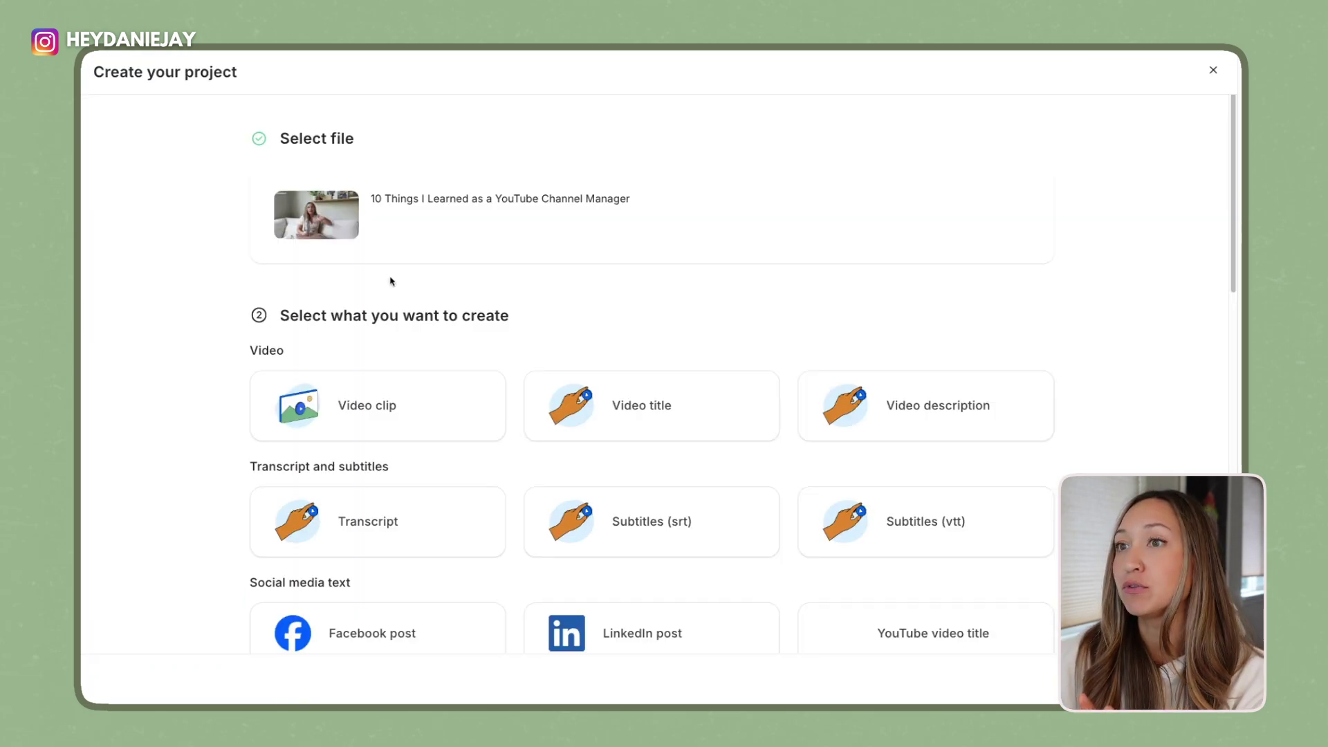
{"action": "scroll", "coordinate": [445, 341], "scroll_direction": "down", "scroll_amount": 10}
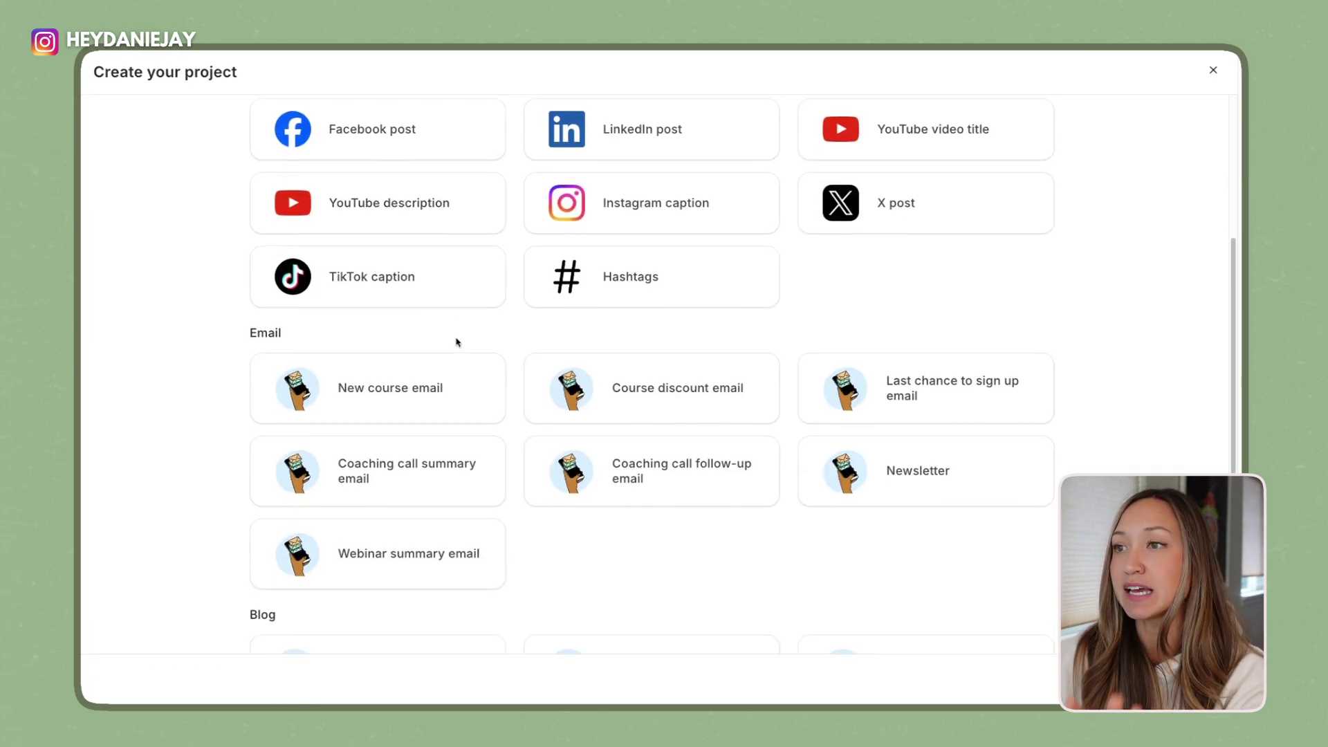
{"action": "scroll", "coordinate": [456, 342], "scroll_direction": "down", "scroll_amount": 5}
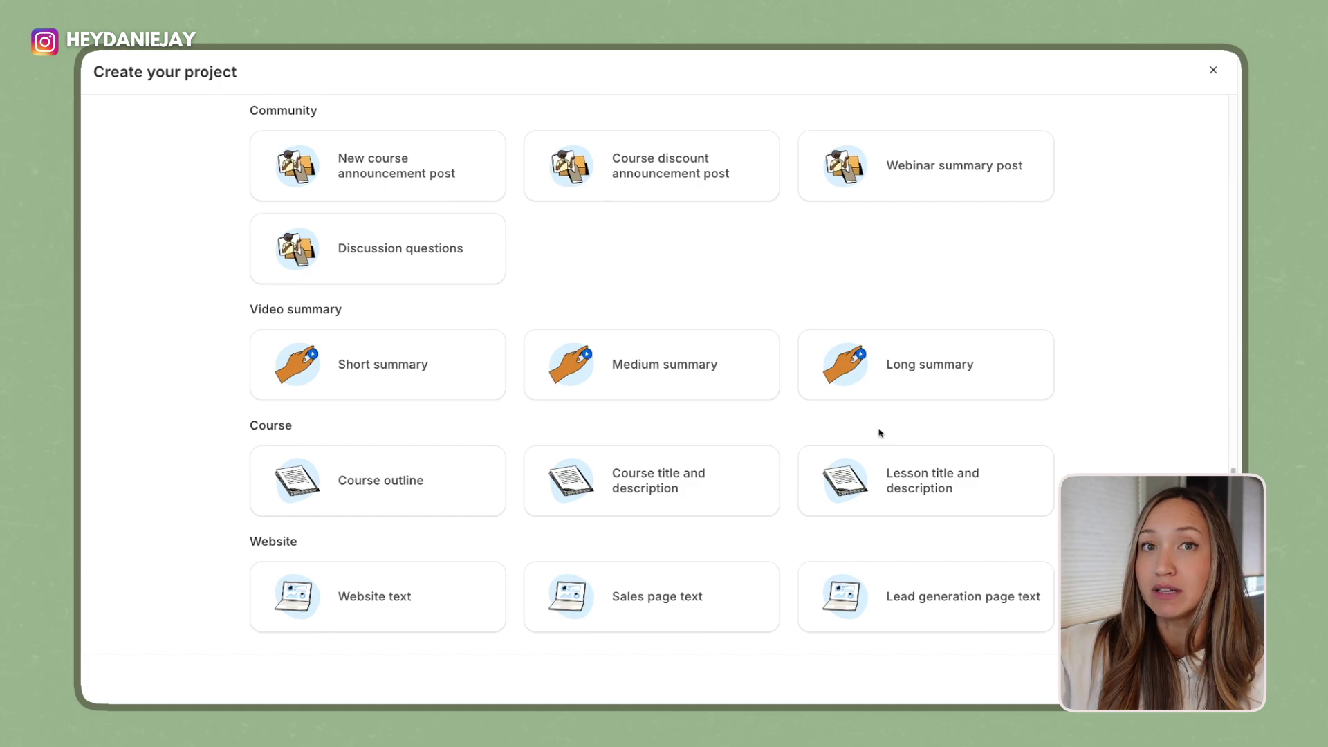
{"action": "scroll", "coordinate": [880, 433], "scroll_direction": "up", "scroll_amount": 5}
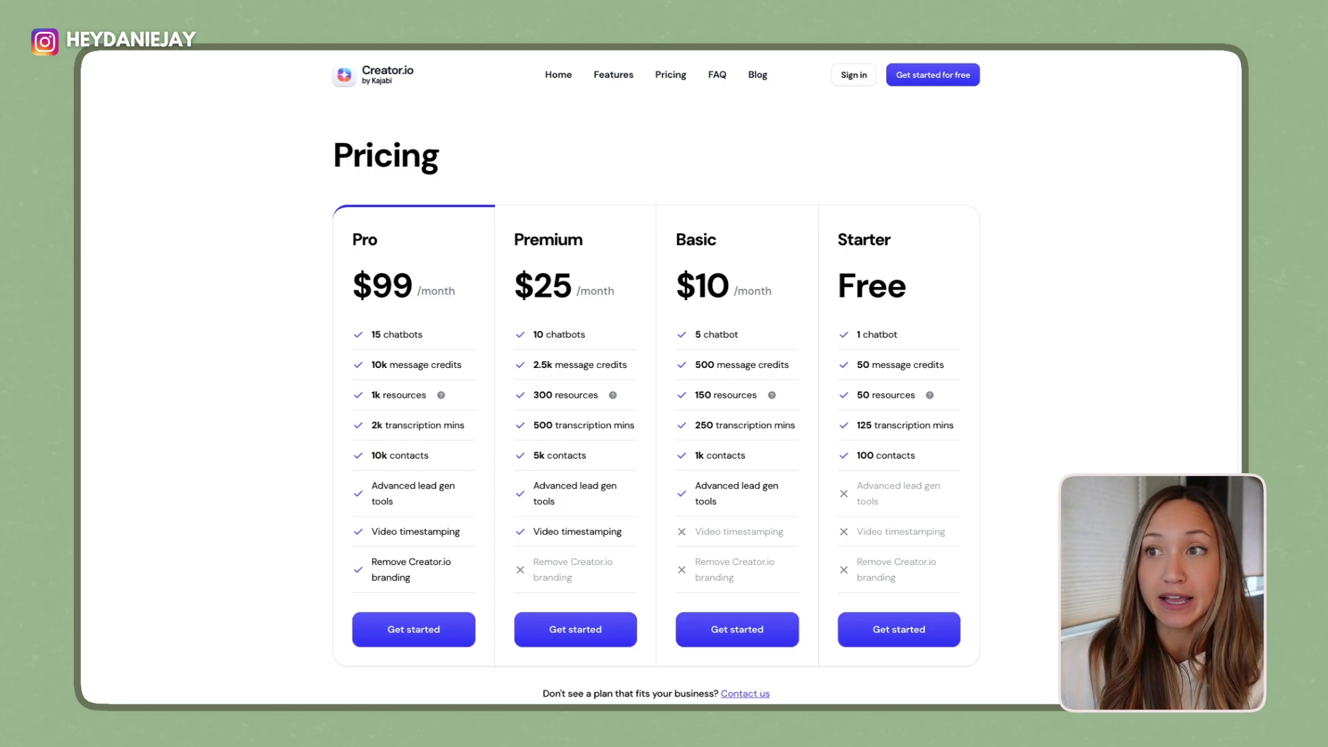
On the Creator.io site, leave the pricing plans for the home page and read its chatbot introduction and sales use case.
{"action": "left_click", "coordinate": [559, 75]}
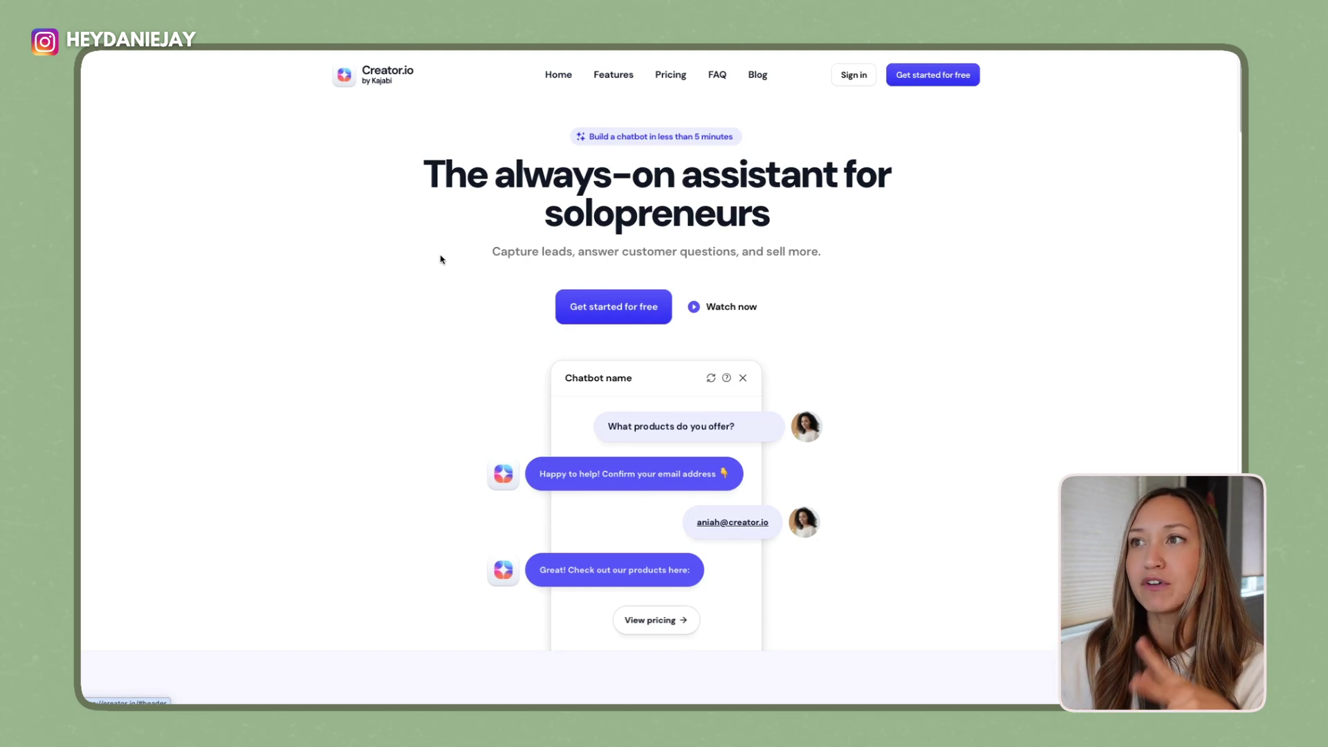
{"action": "scroll", "coordinate": [470, 275], "scroll_direction": "down", "scroll_amount": 2}
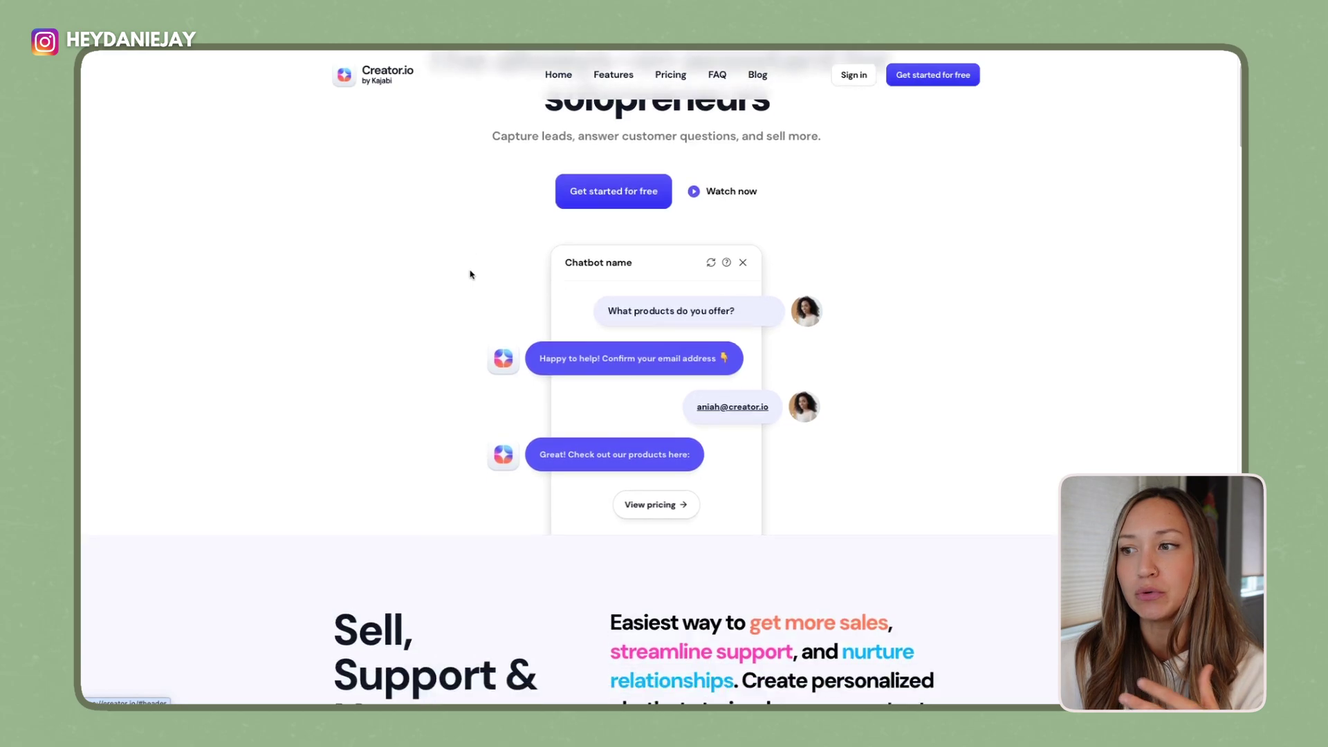
{"action": "scroll", "coordinate": [470, 274], "scroll_direction": "down", "scroll_amount": 2}
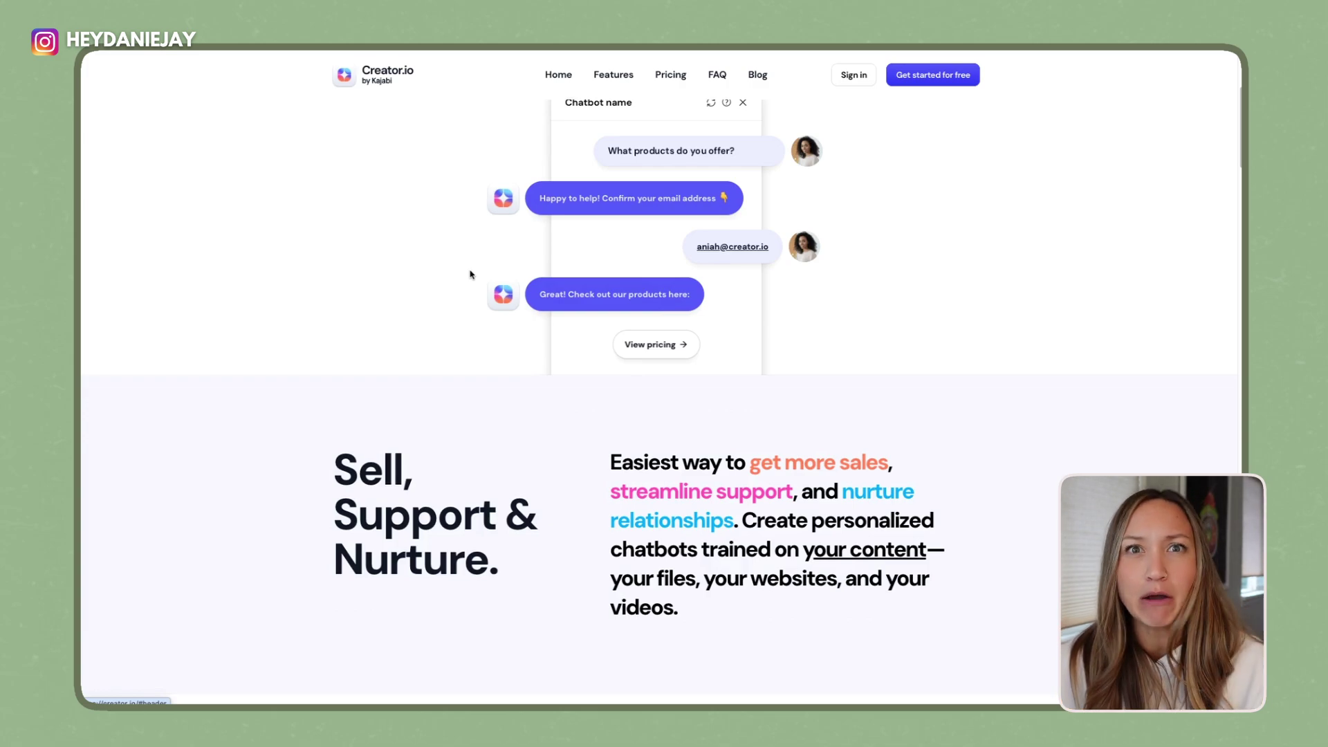
{"action": "scroll", "coordinate": [470, 275], "scroll_direction": "down", "scroll_amount": 8}
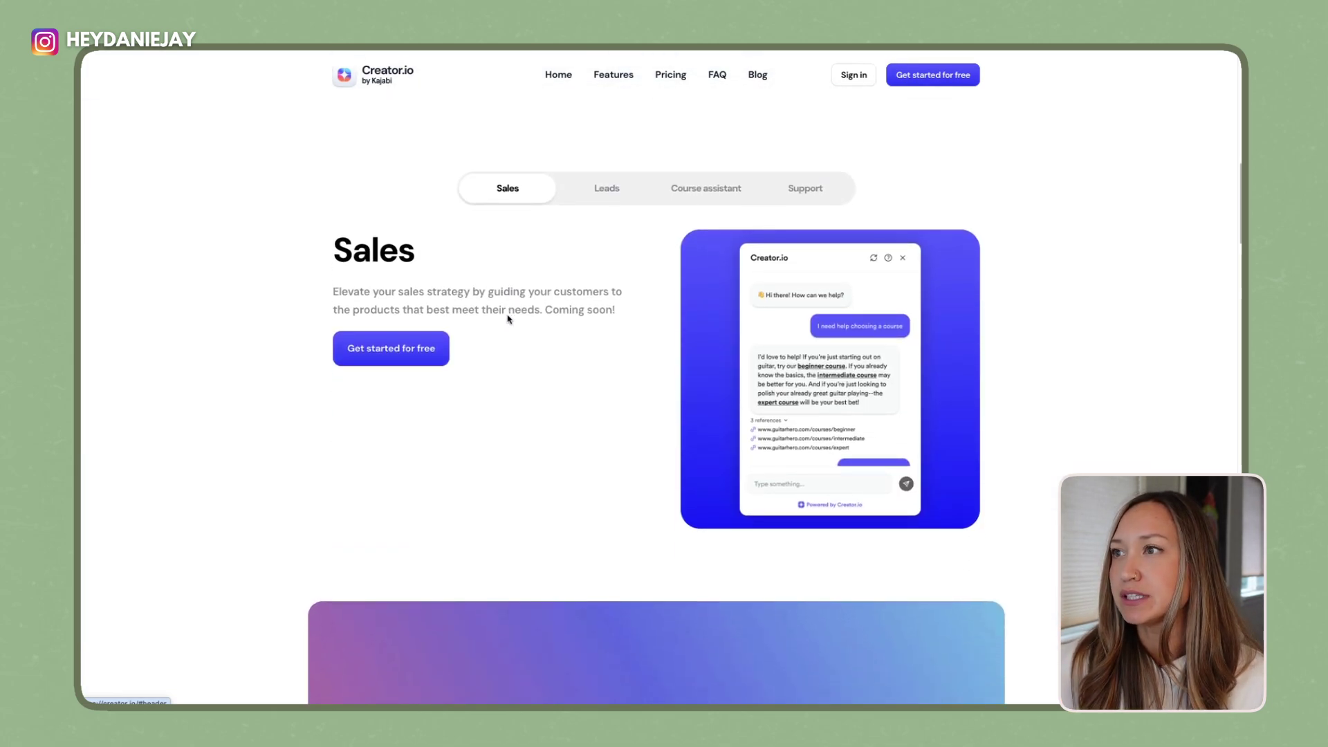
Examine the Leads, Course assistant and Support chatbot use cases and the examples from other creators.
{"action": "left_click", "coordinate": [592, 197]}
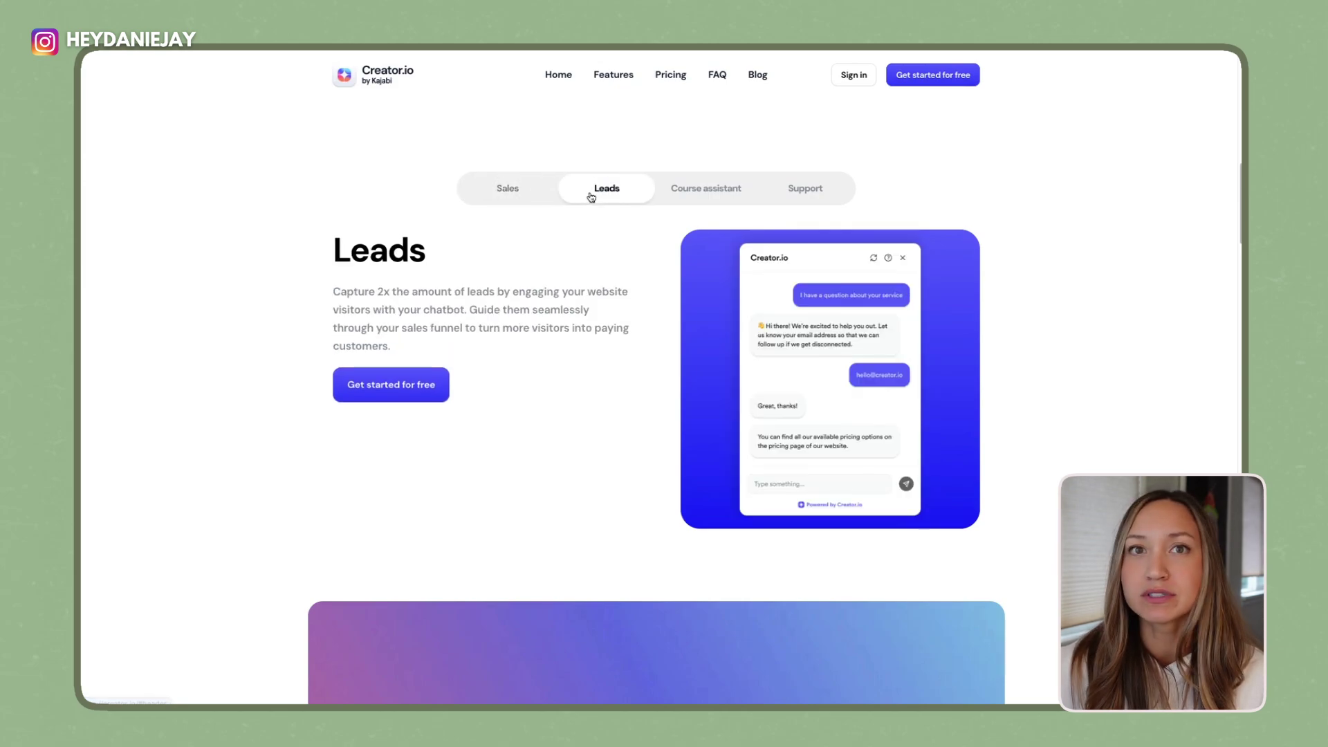
{"action": "left_click", "coordinate": [716, 193]}
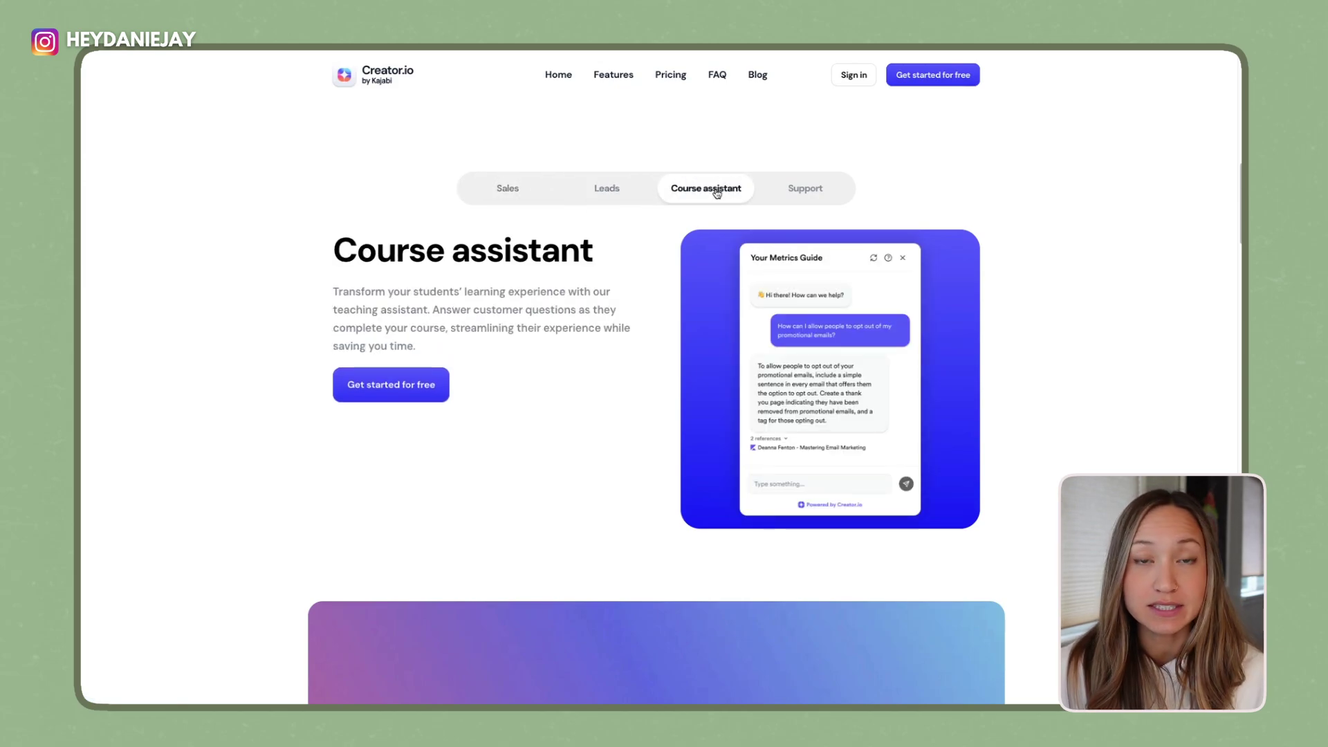
{"action": "left_click", "coordinate": [808, 190]}
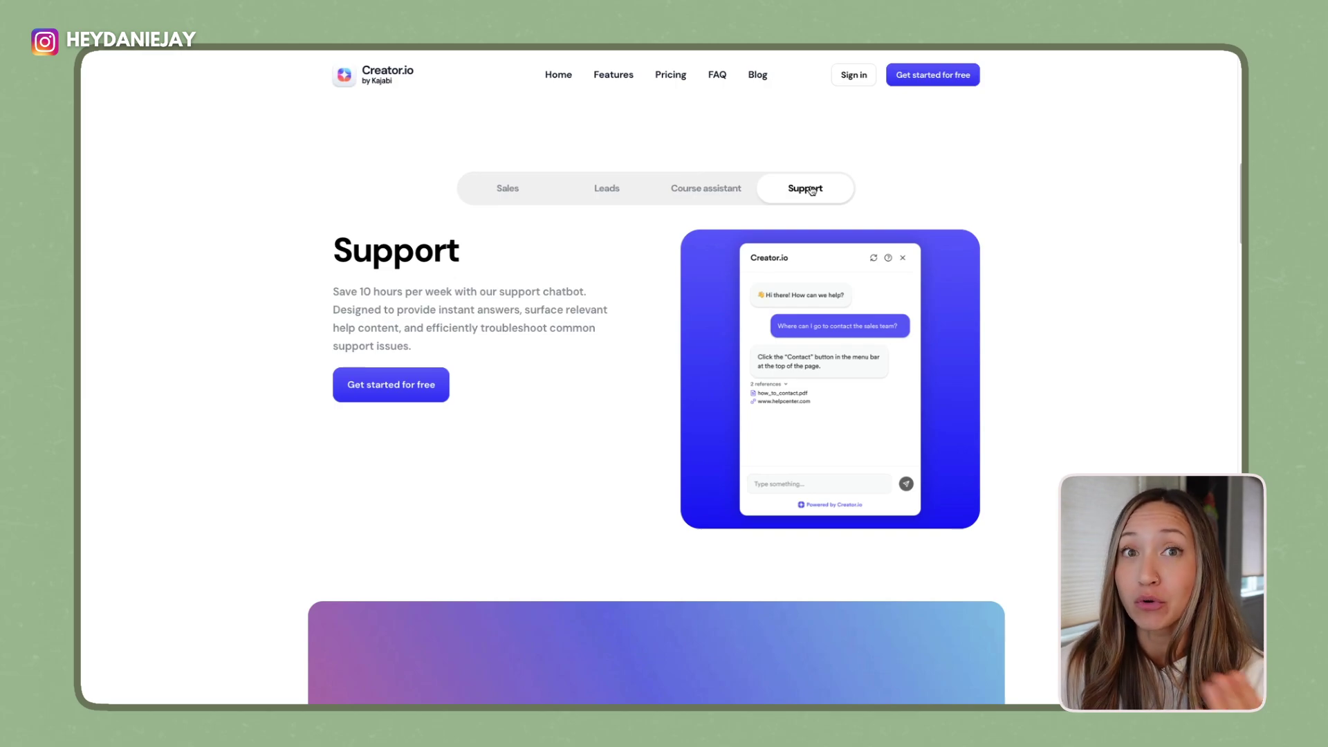
{"action": "scroll", "coordinate": [730, 280], "scroll_direction": "down", "scroll_amount": 10}
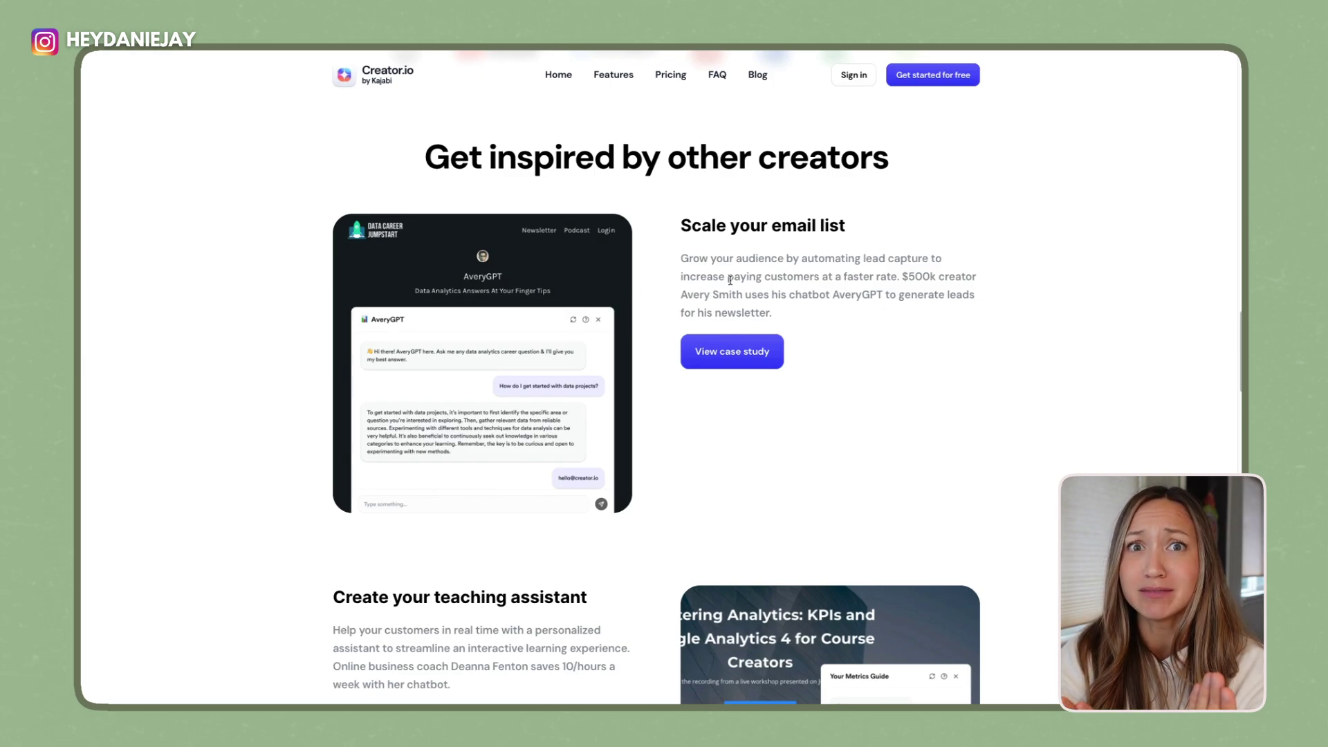
{"action": "scroll", "coordinate": [730, 280], "scroll_direction": "down", "scroll_amount": 15}
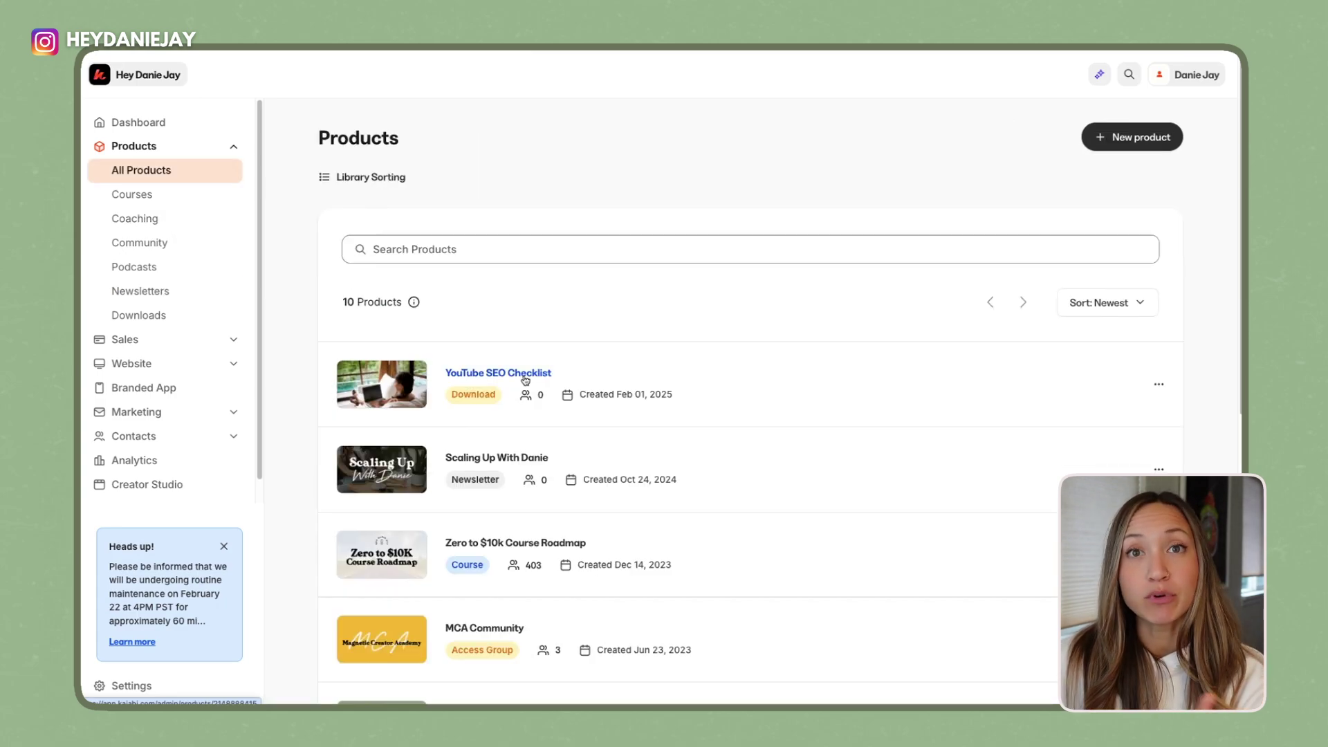
In Kajabi, open the "YouTube SEO Checklist" download, check its files and offers, preview its customer page, and close the preview.
{"action": "left_click", "coordinate": [525, 379]}
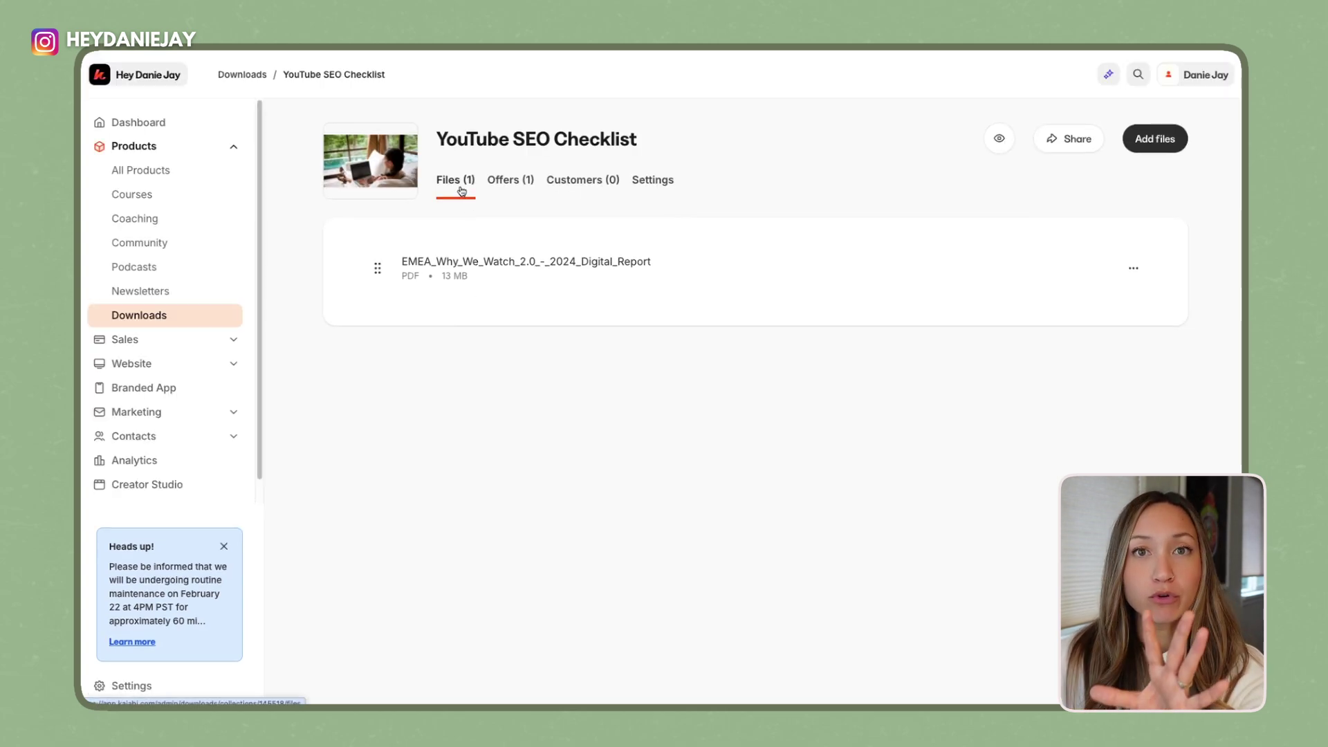
{"action": "left_click", "coordinate": [504, 189]}
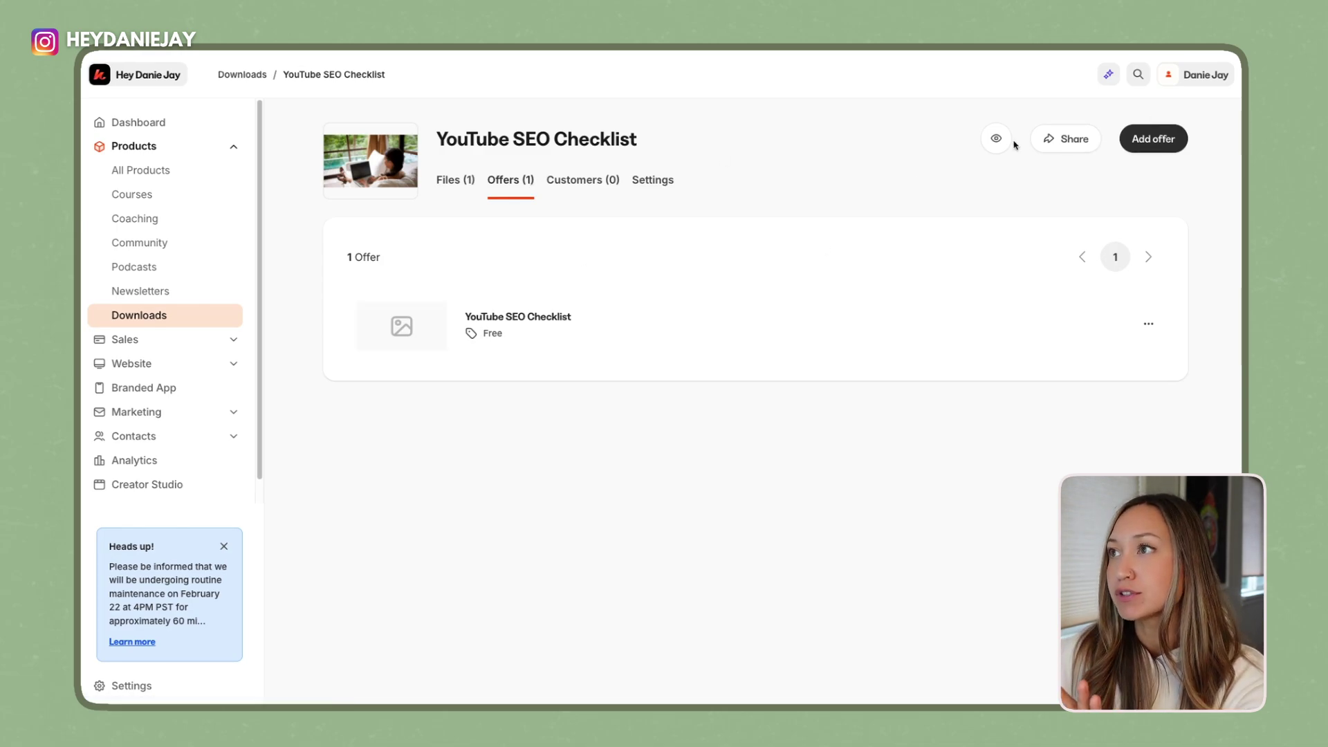
{"action": "left_click", "coordinate": [1003, 141]}
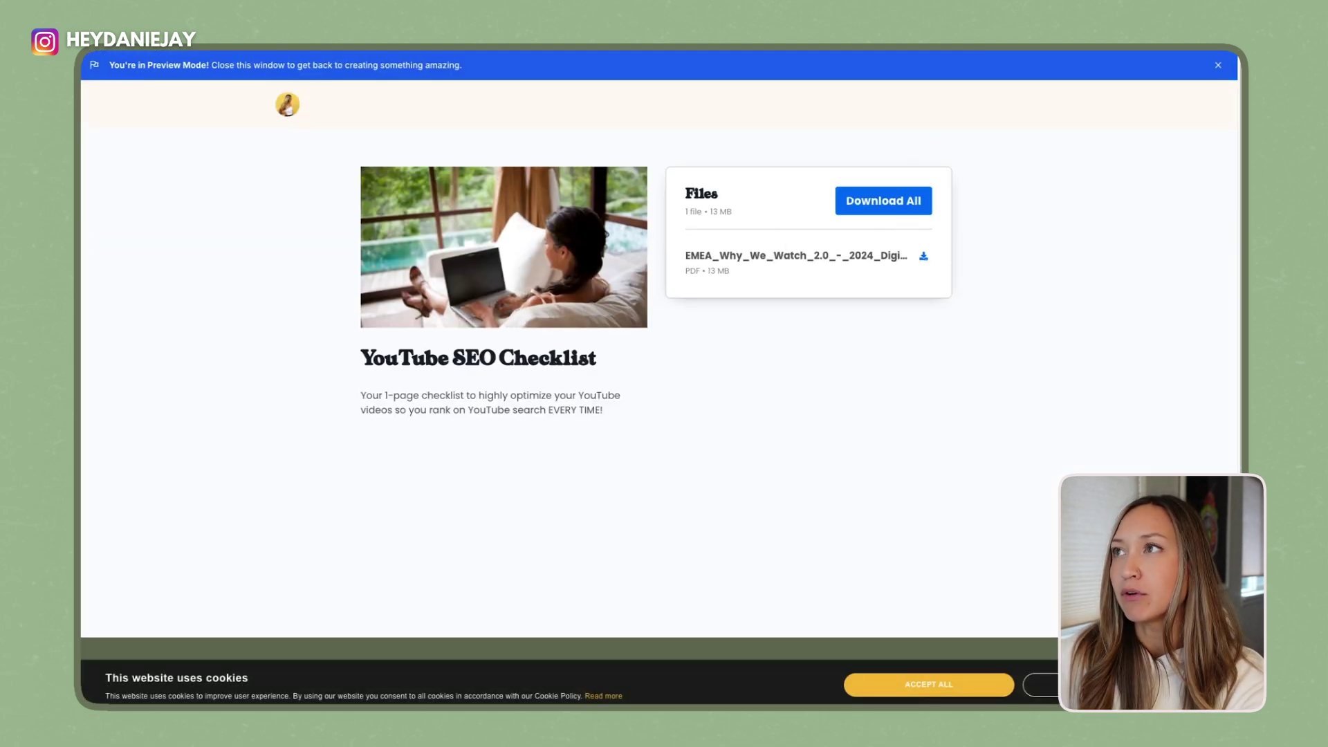
{"action": "key", "text": "super+w"}
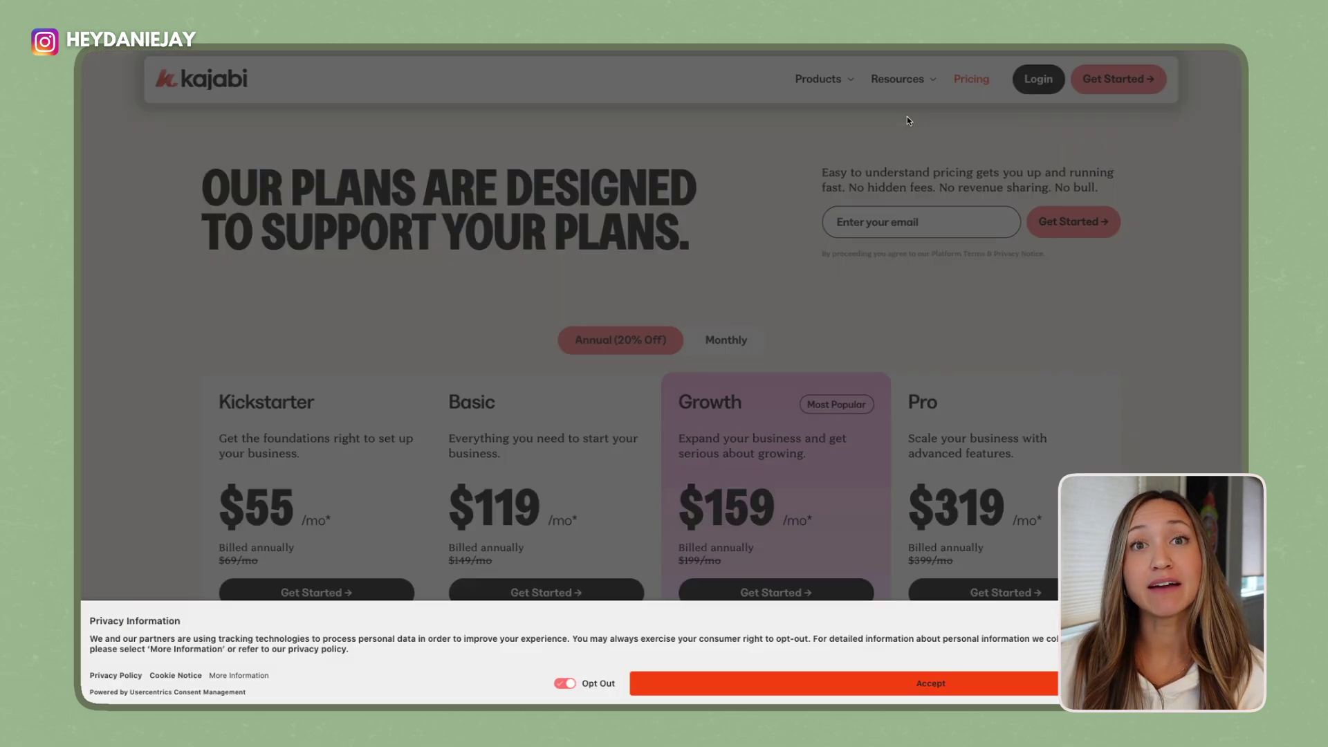
Accept the privacy notice on Kajabi's pricing page and compare the annual Kickstarter, Basic, Growth and Pro plans.
{"action": "left_click", "coordinate": [858, 679]}
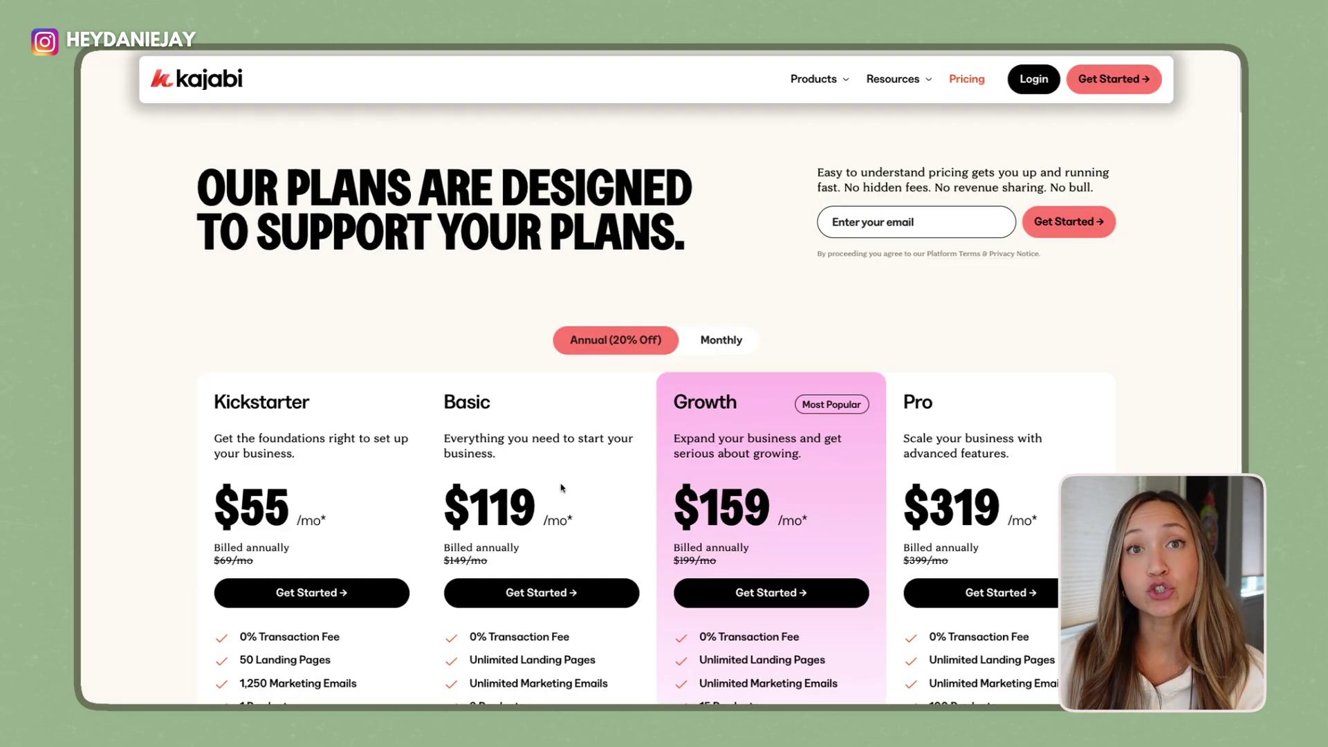
{"action": "scroll", "coordinate": [560, 457], "scroll_direction": "down", "scroll_amount": 1}
{"action": "scroll", "coordinate": [559, 457], "scroll_direction": "down", "scroll_amount": 1}
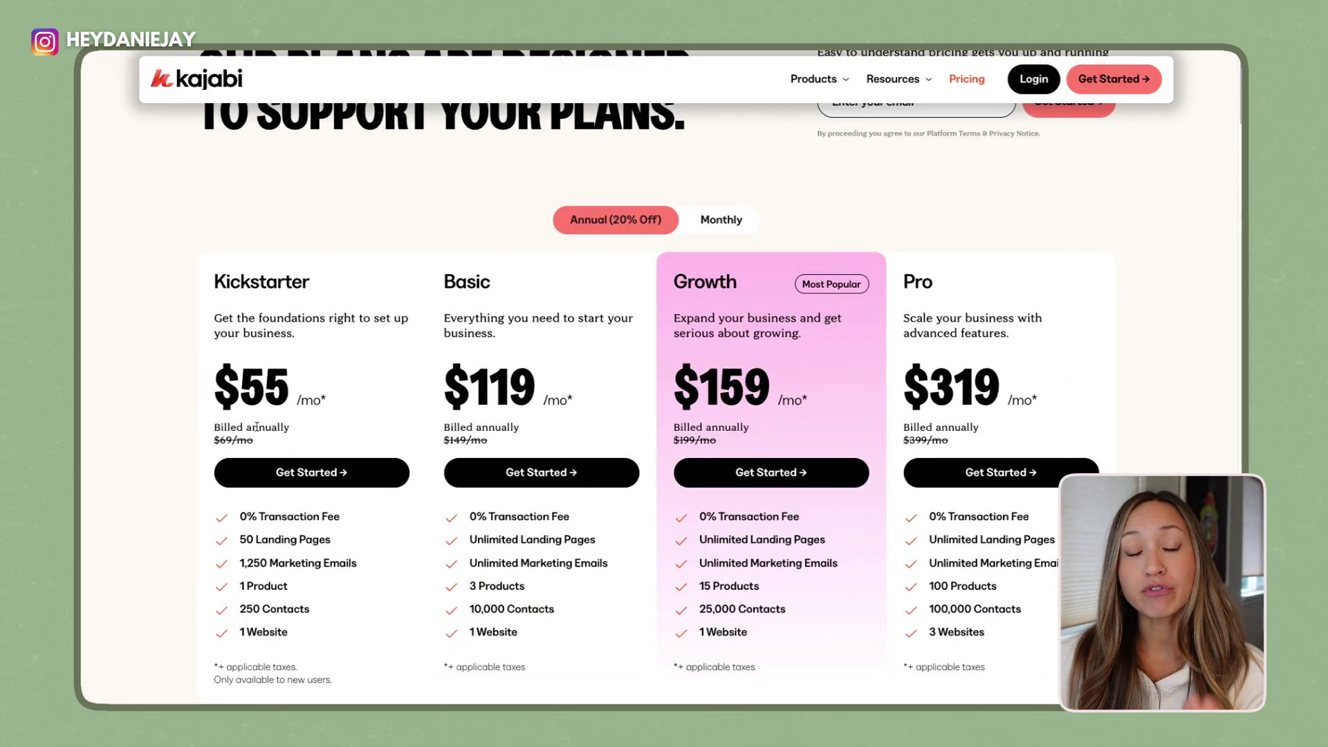